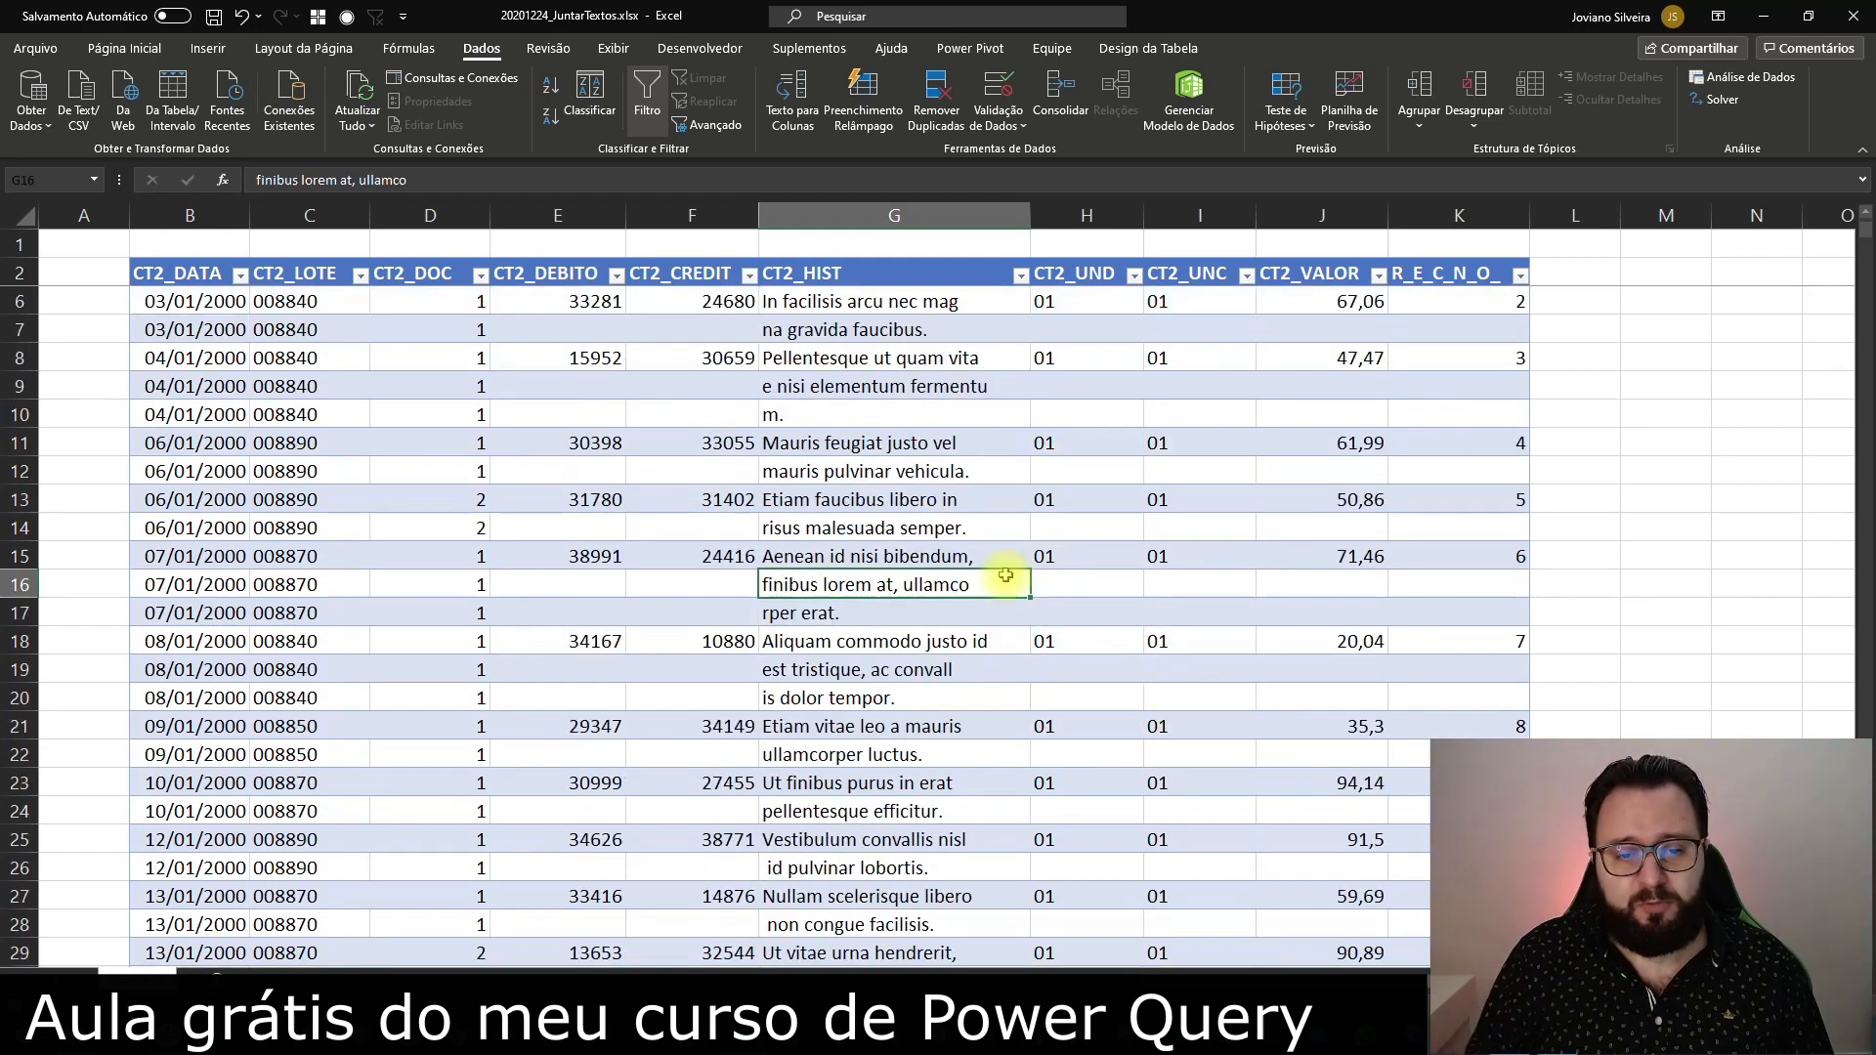
Load the _CT2010 table into the Power Query Editor as a new query
{"action": "left_click", "coordinate": [901, 558]}
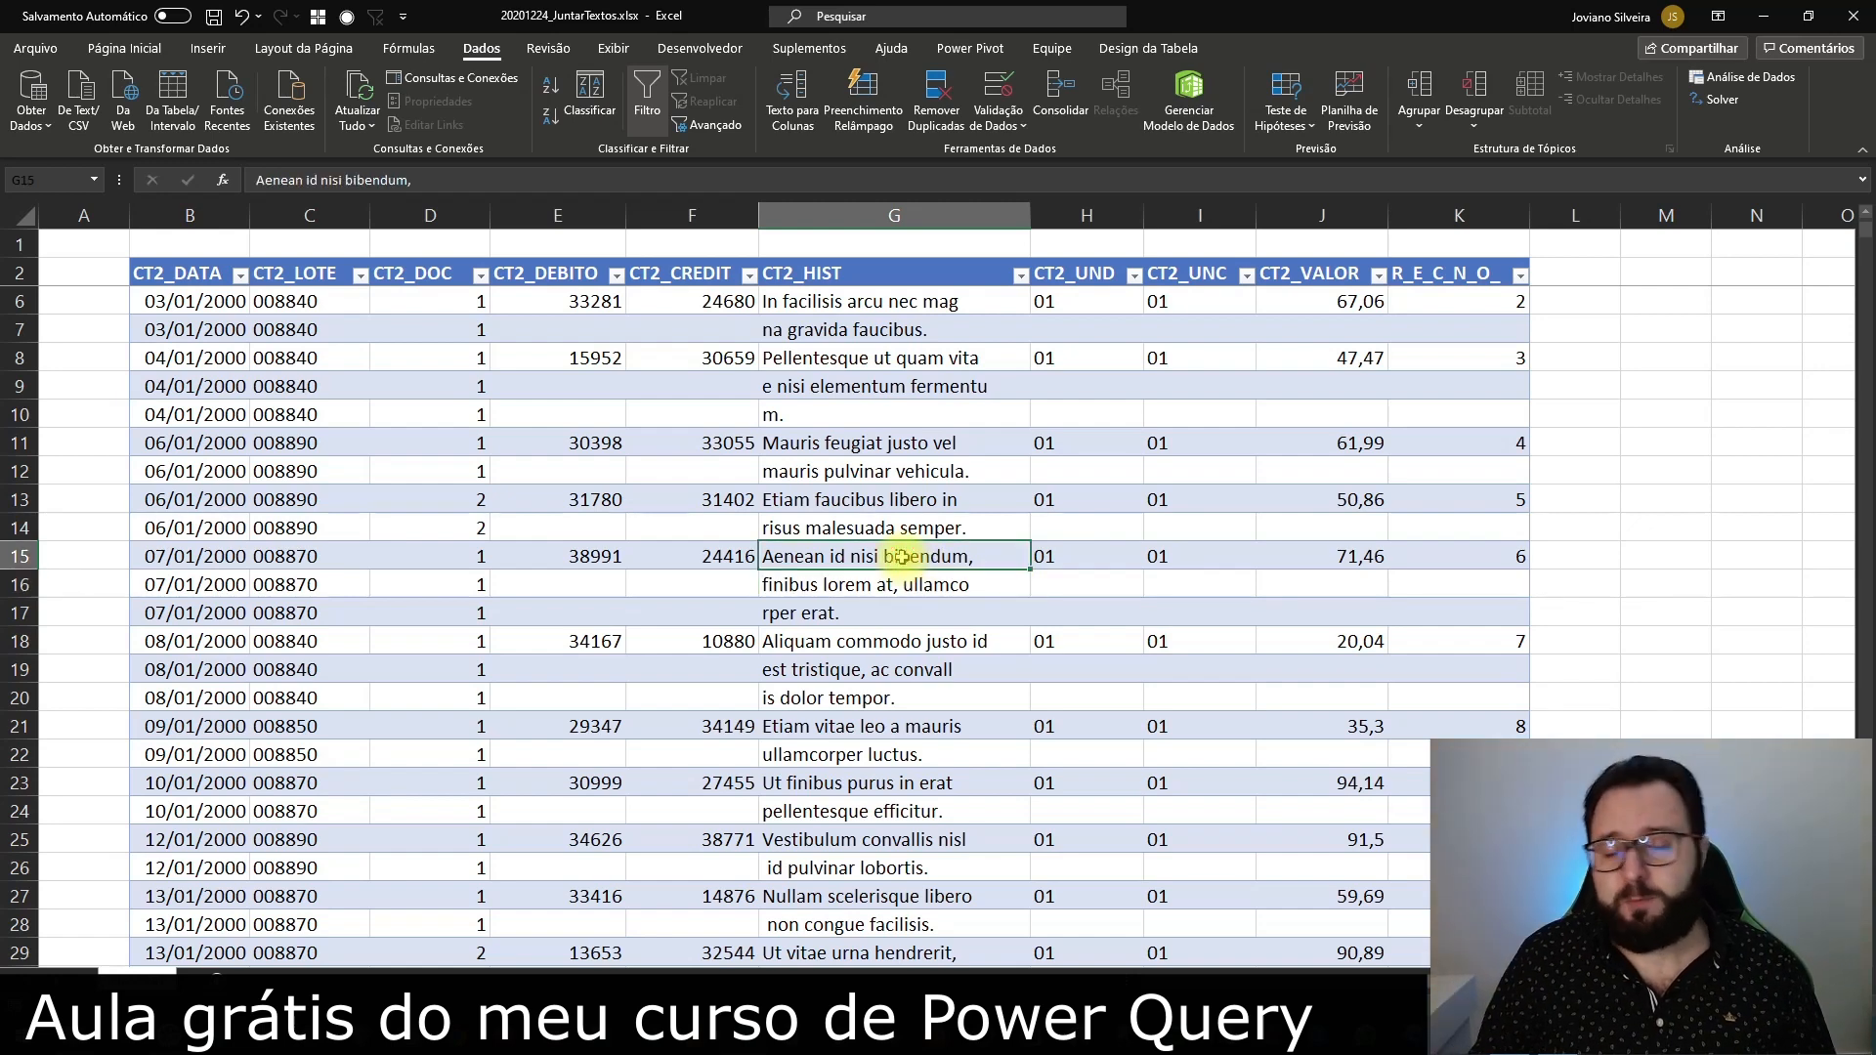
{"action": "scroll", "coordinate": [901, 550], "scroll_direction": "up", "scroll_amount": 1}
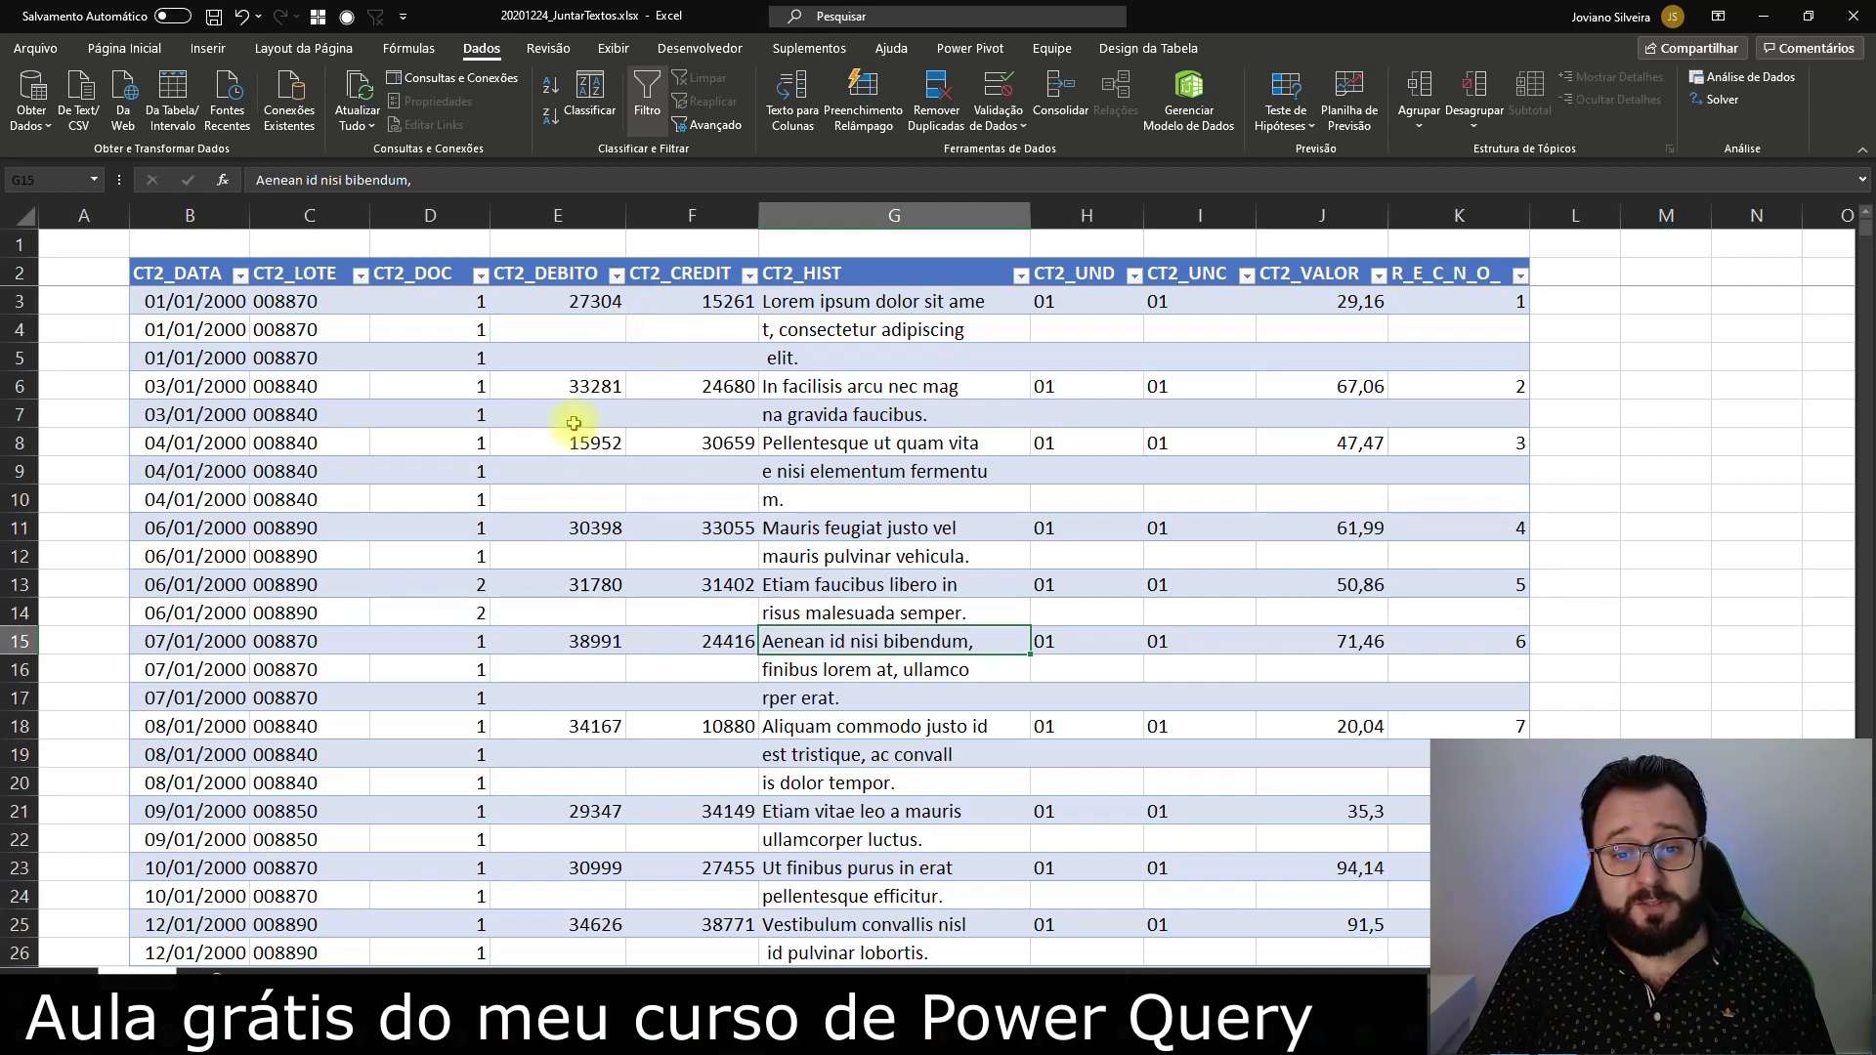
{"action": "left_click", "coordinate": [1148, 48]}
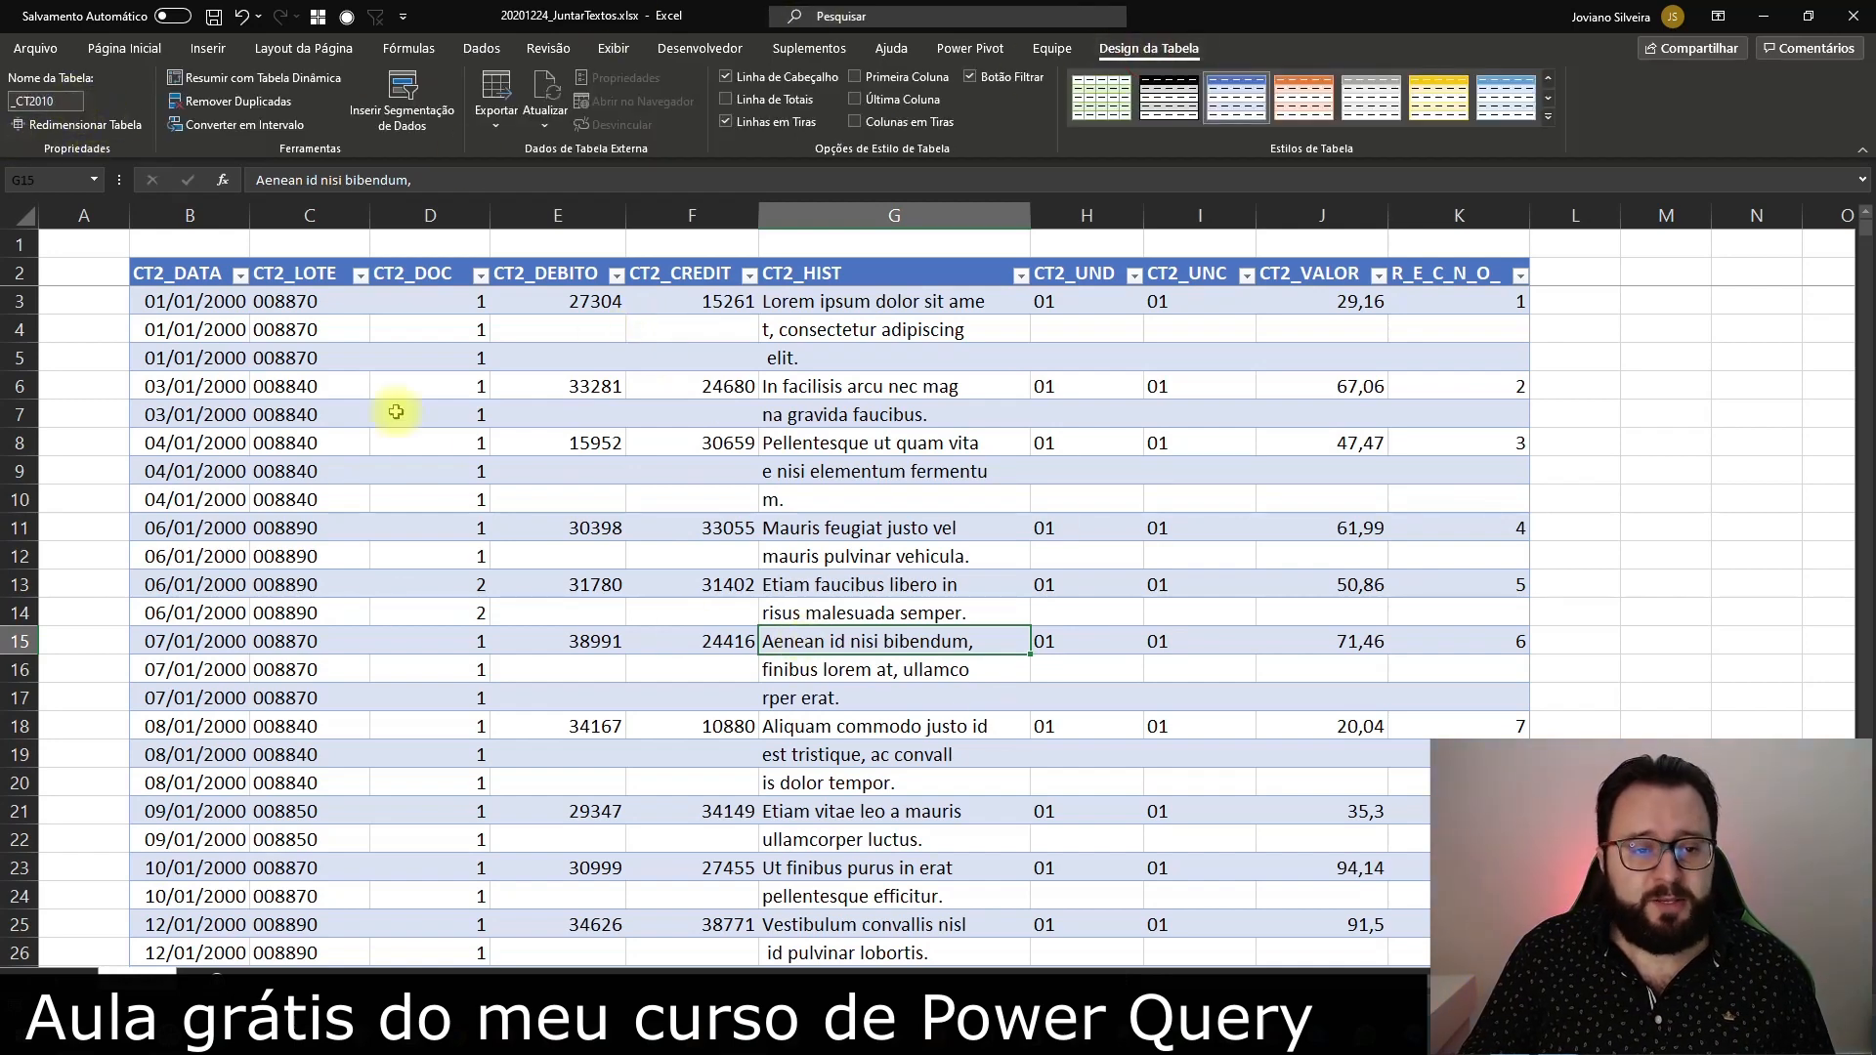
{"action": "left_click", "coordinate": [431, 471]}
{"action": "left_click", "coordinate": [484, 44]}
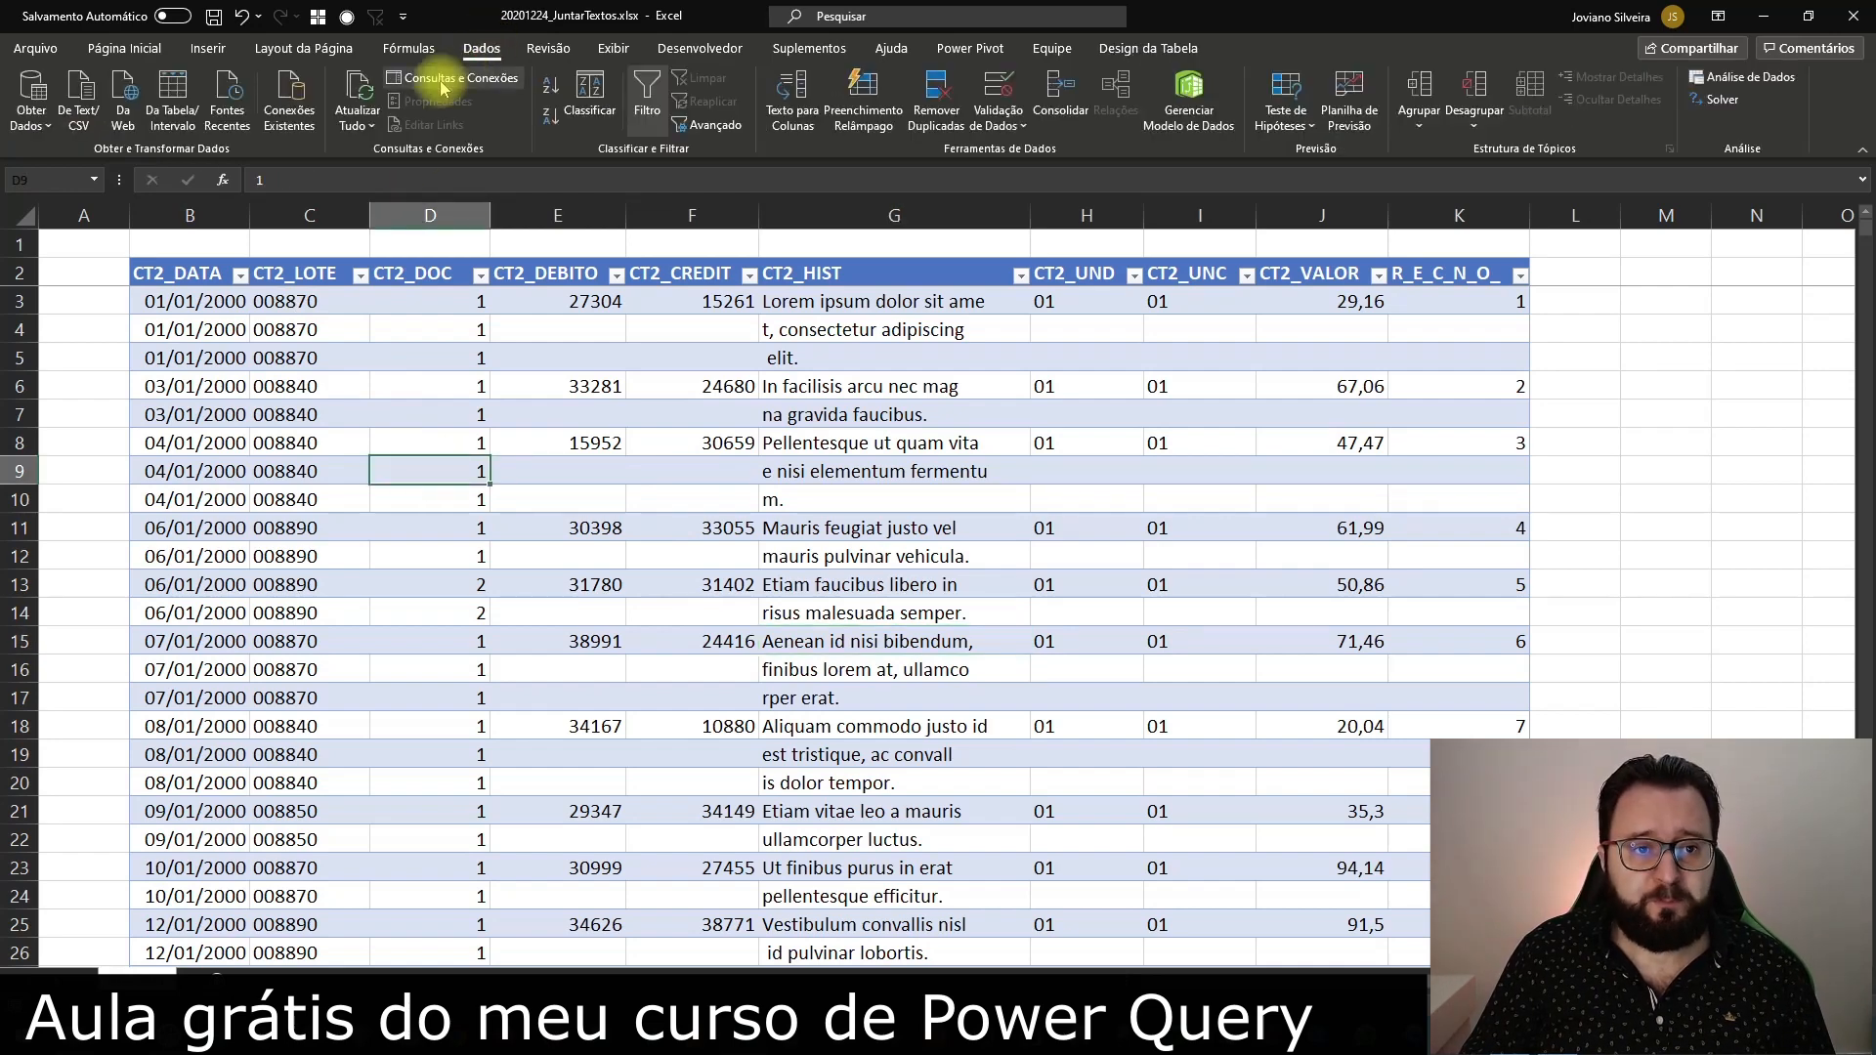
{"action": "left_click", "coordinate": [452, 77]}
{"action": "left_click", "coordinate": [168, 93]}
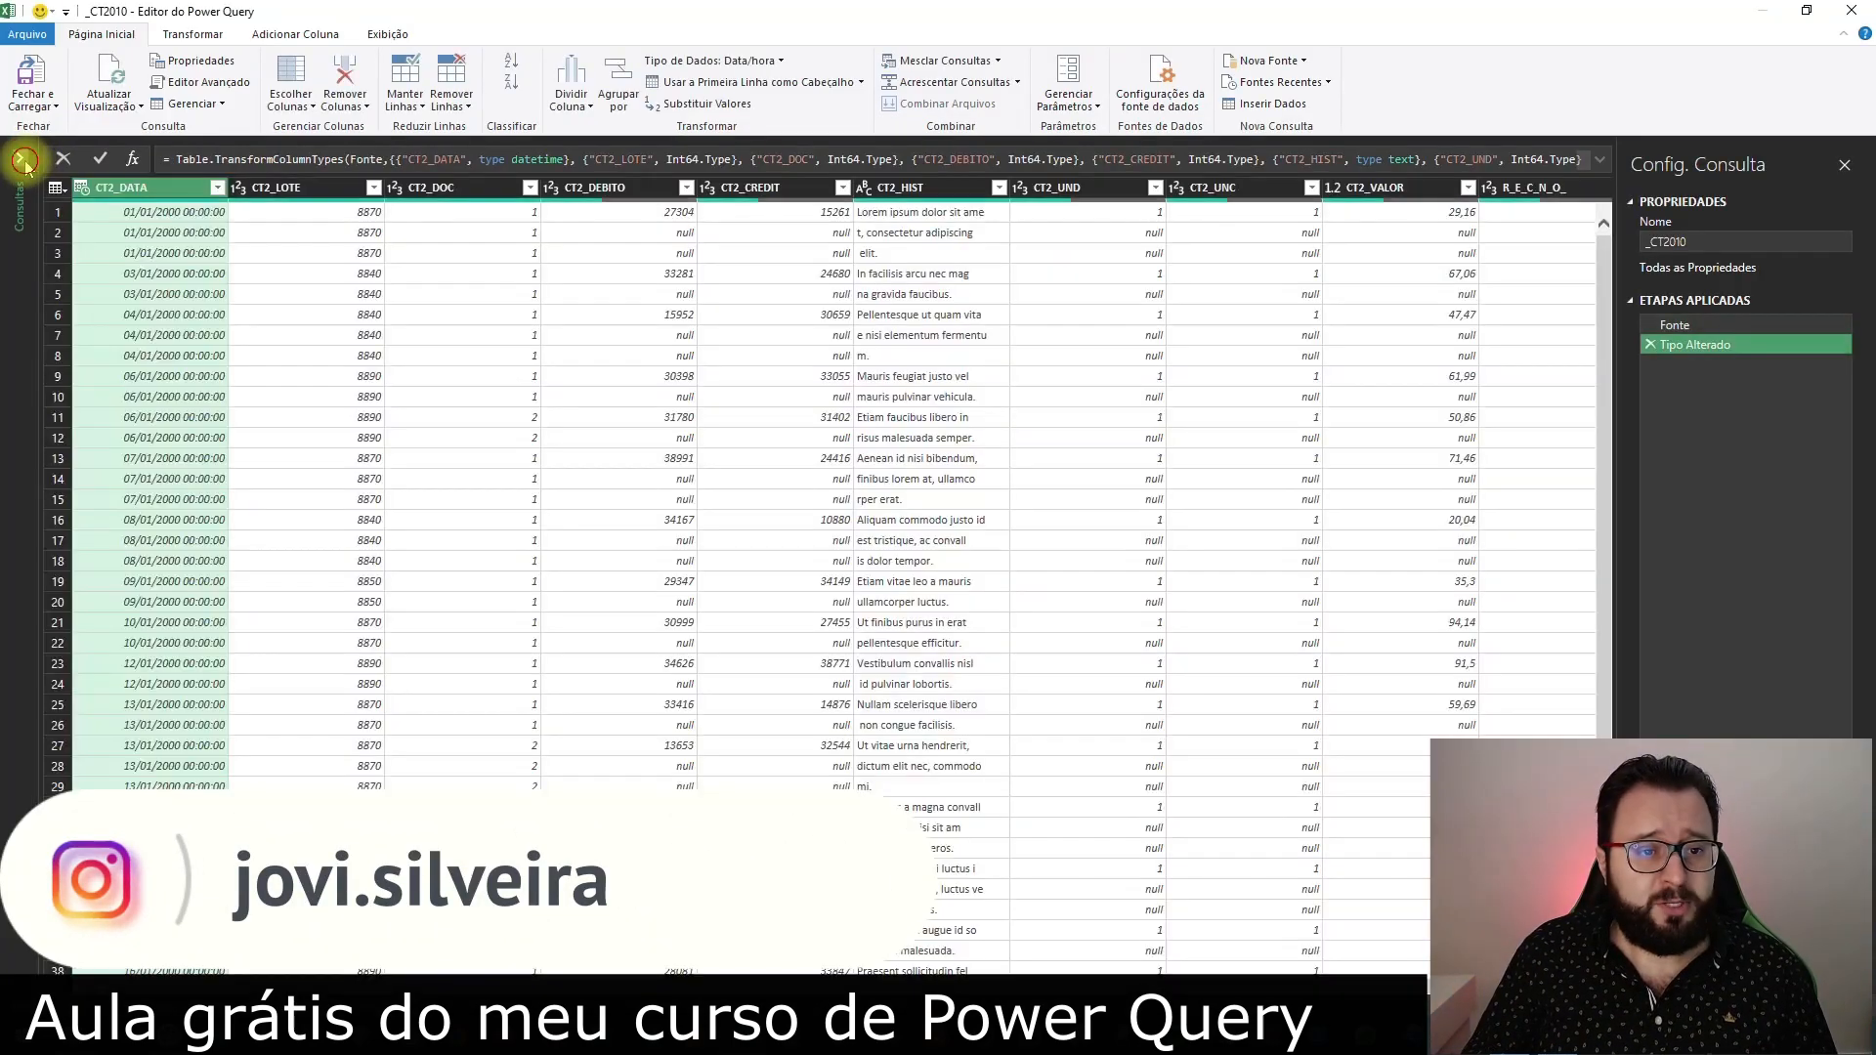
Remove the Tipo Alterado step from the _CT2010 query and enlarge the editor's display with the query list collapsed
{"action": "left_click", "coordinate": [24, 160]}
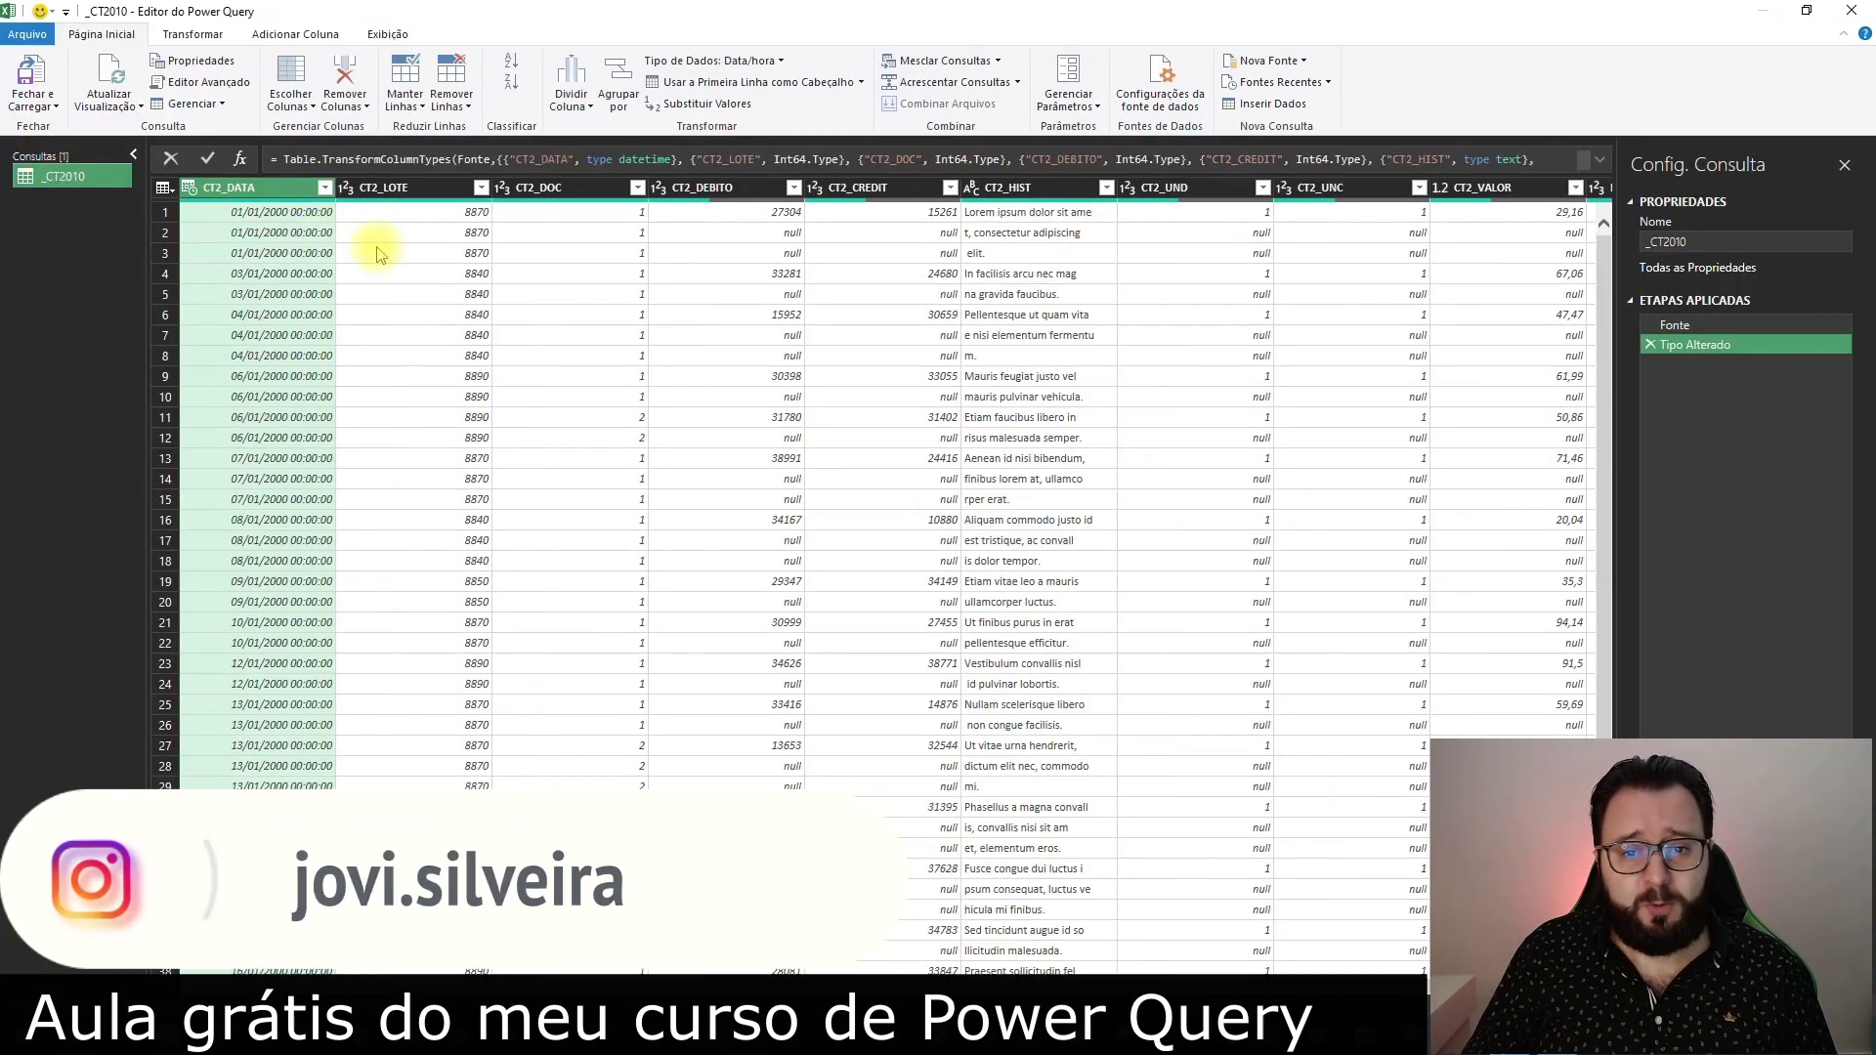
{"action": "left_click", "coordinate": [1651, 351]}
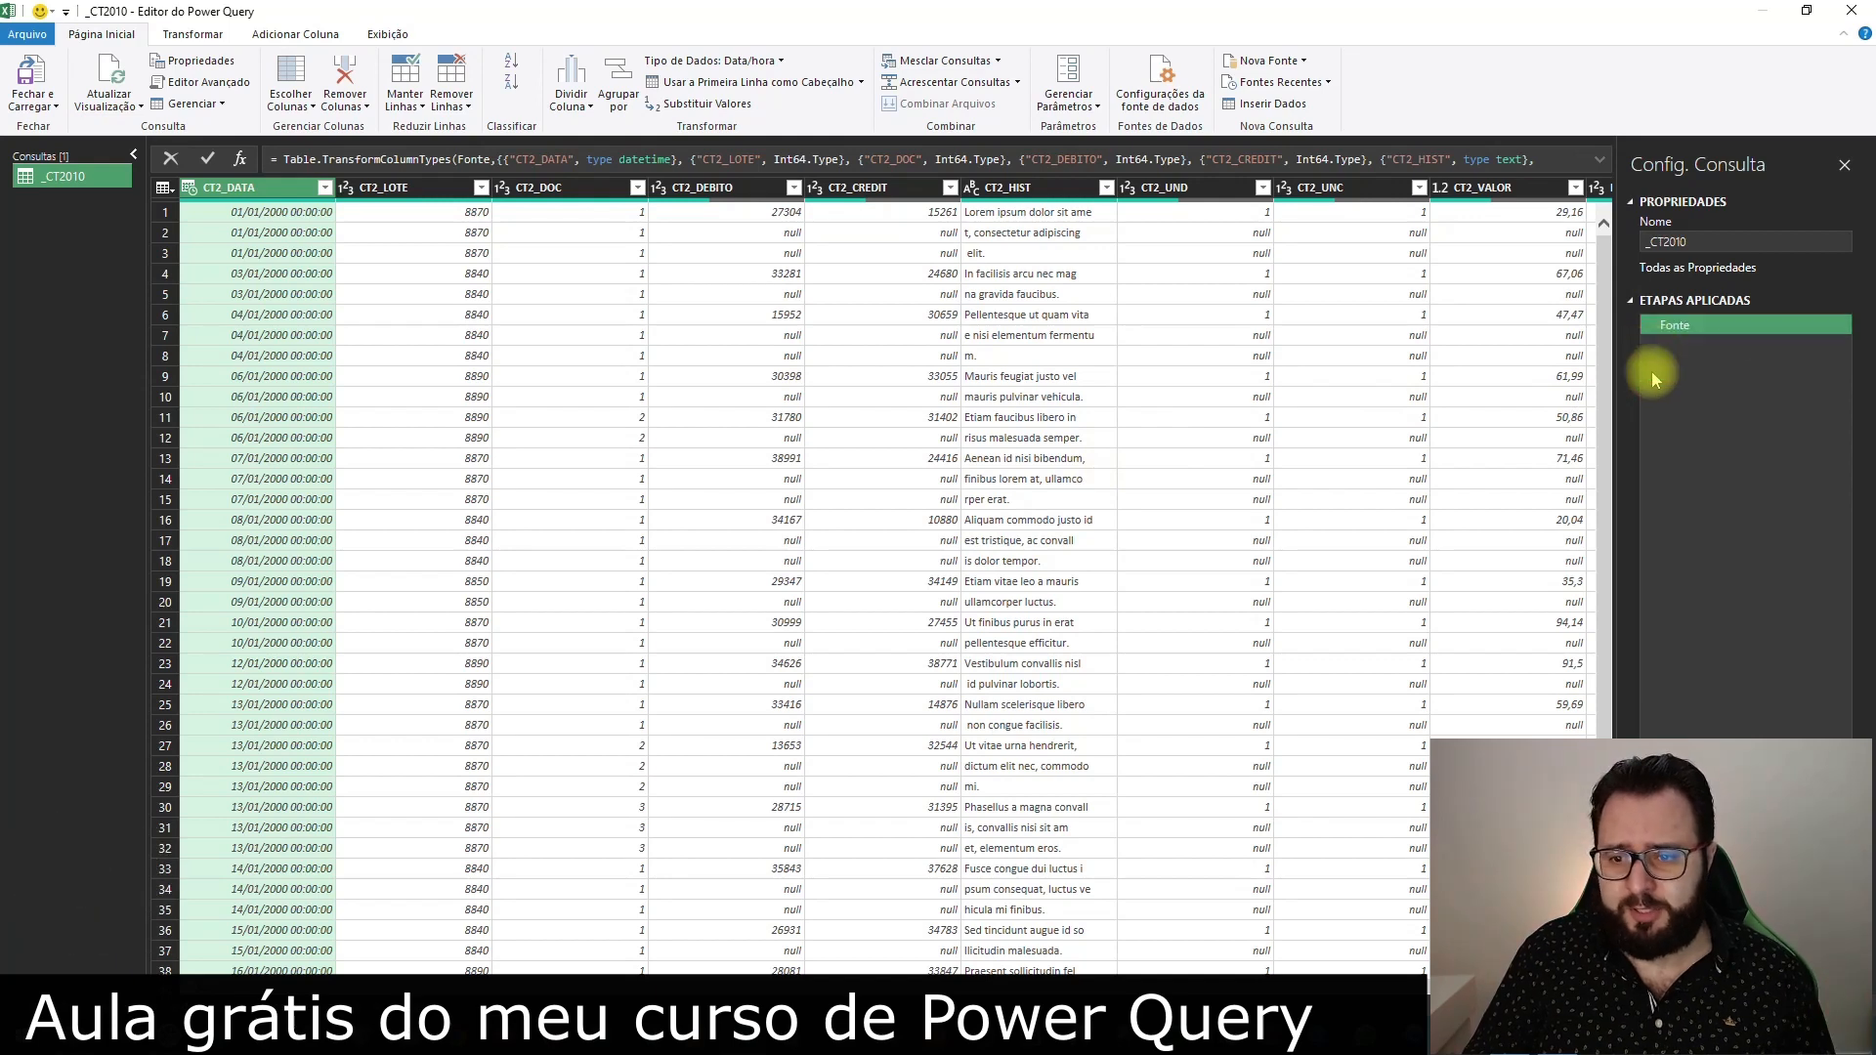
{"action": "left_click", "coordinate": [1340, 418]}
{"action": "key", "text": "ctrl+plus"}
{"action": "key", "text": "ctrl+plus"}
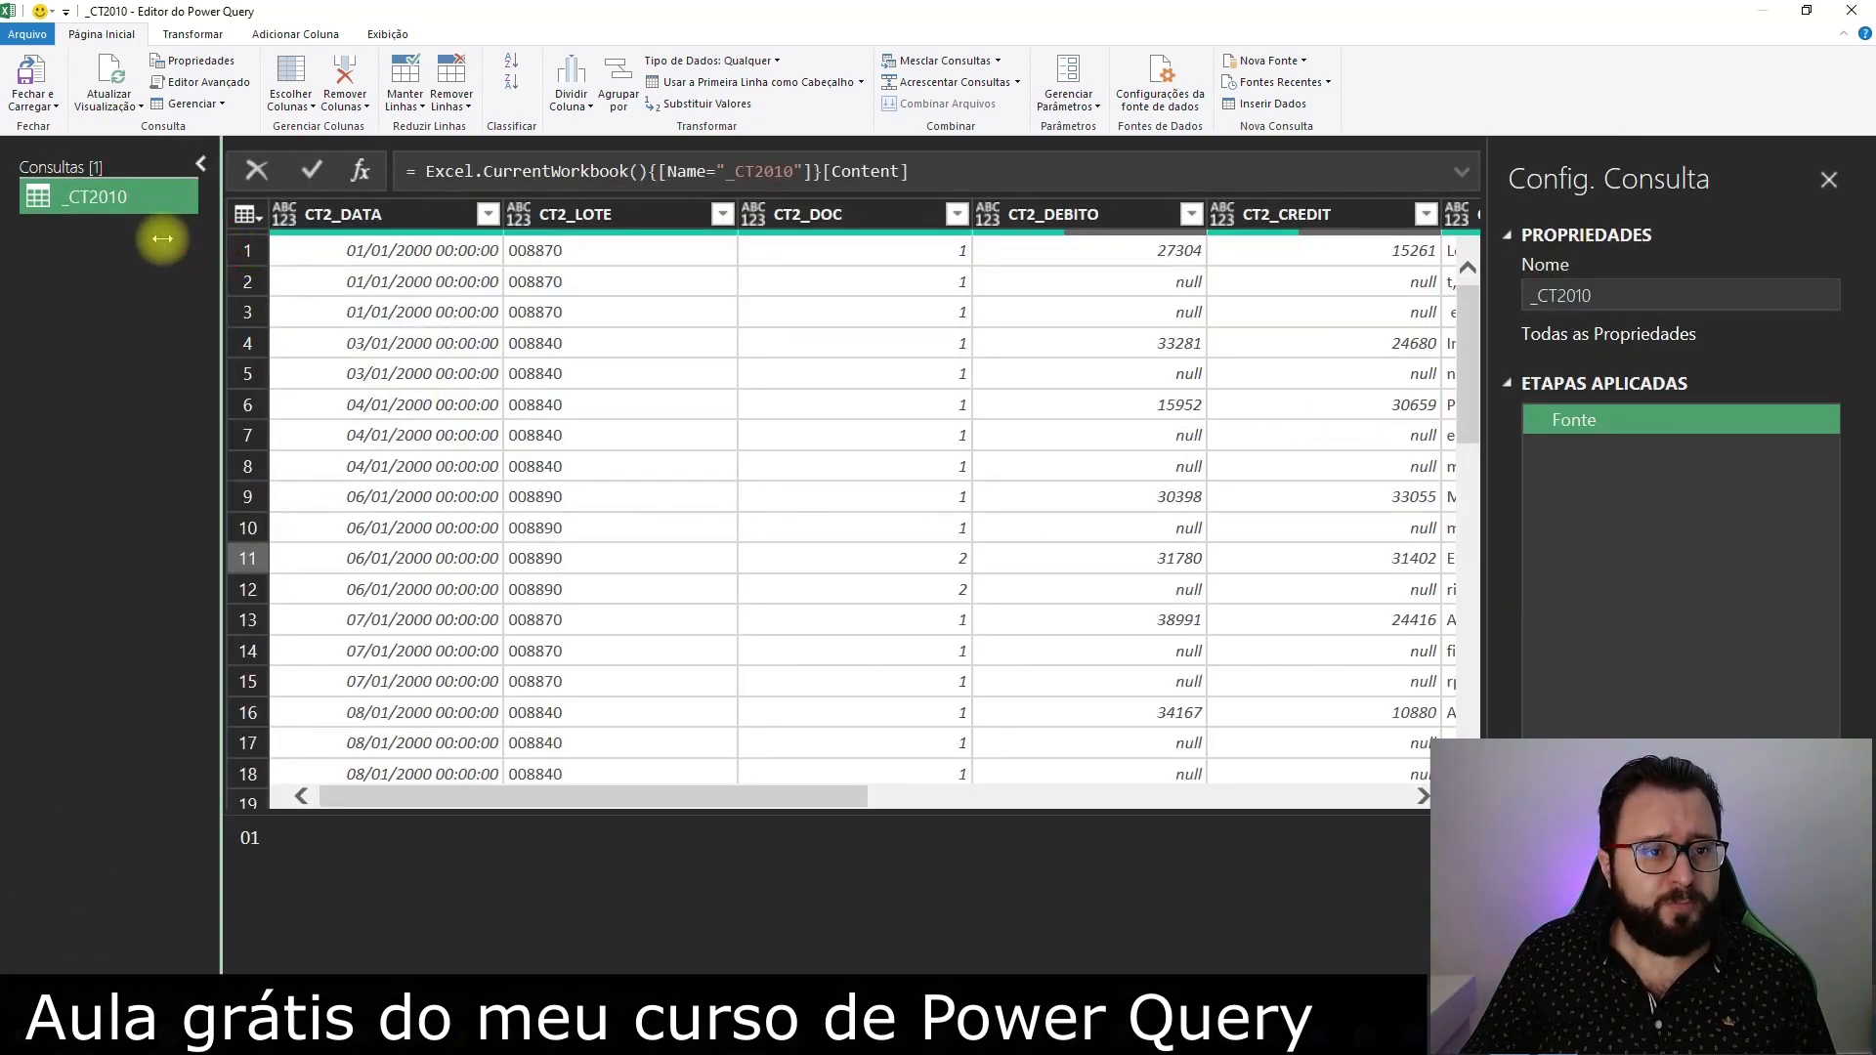
{"action": "left_click", "coordinate": [201, 168]}
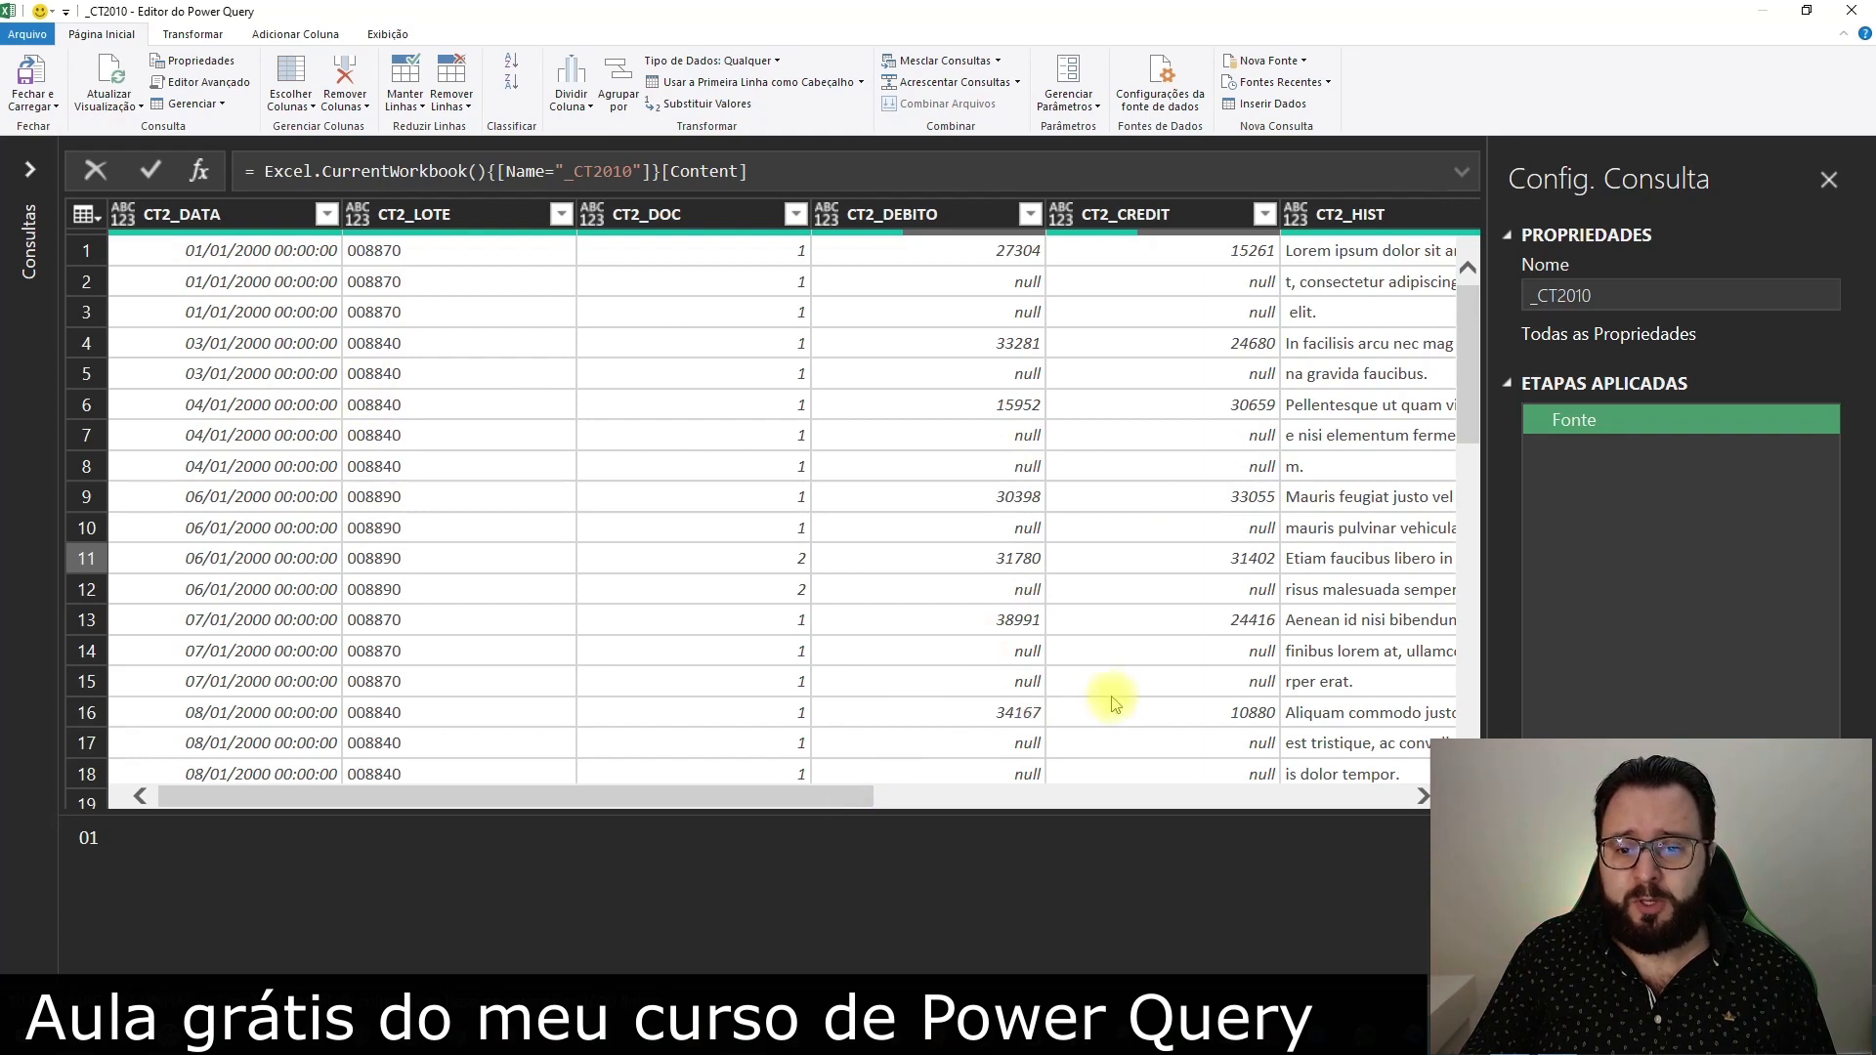
Examine how the CT2_HIST descriptions are split across consecutive rows in the first eight rows
{"action": "left_click_drag", "start_coordinate": [814, 801], "coordinate": [916, 808]}
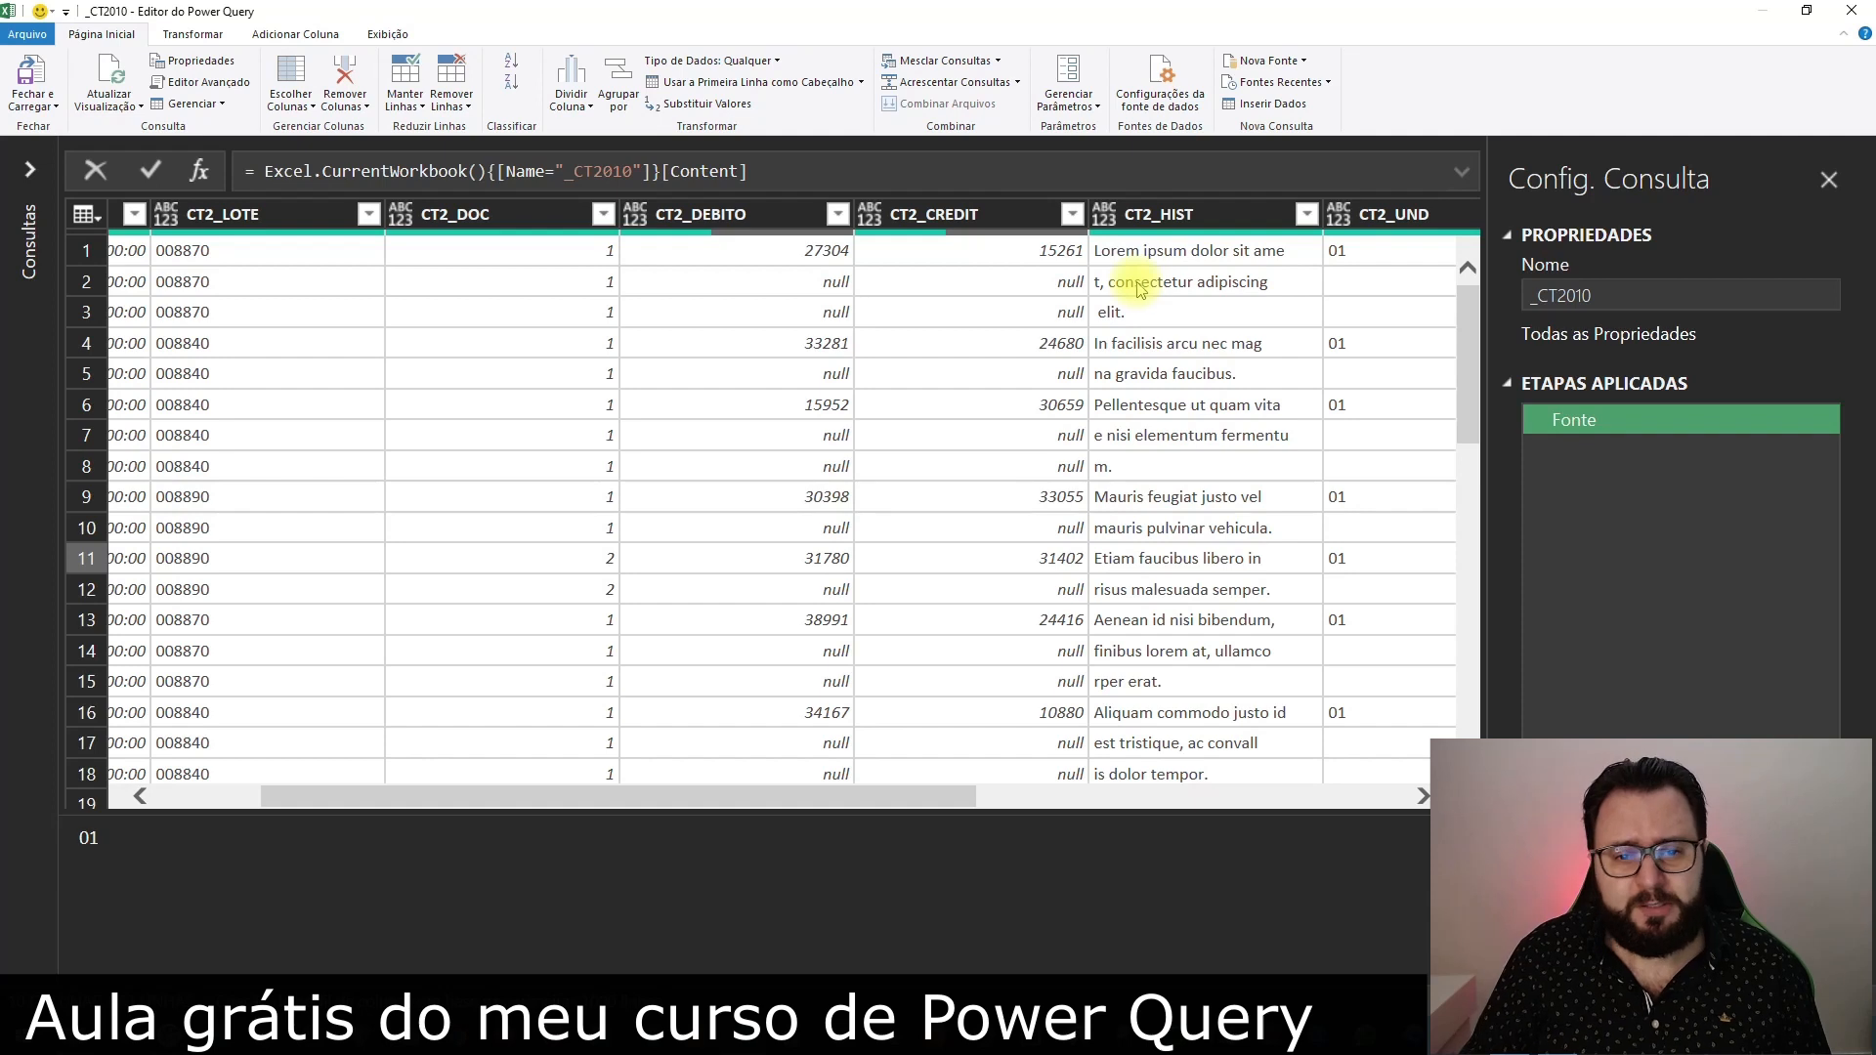
{"action": "left_click_drag", "start_coordinate": [862, 803], "coordinate": [826, 804]}
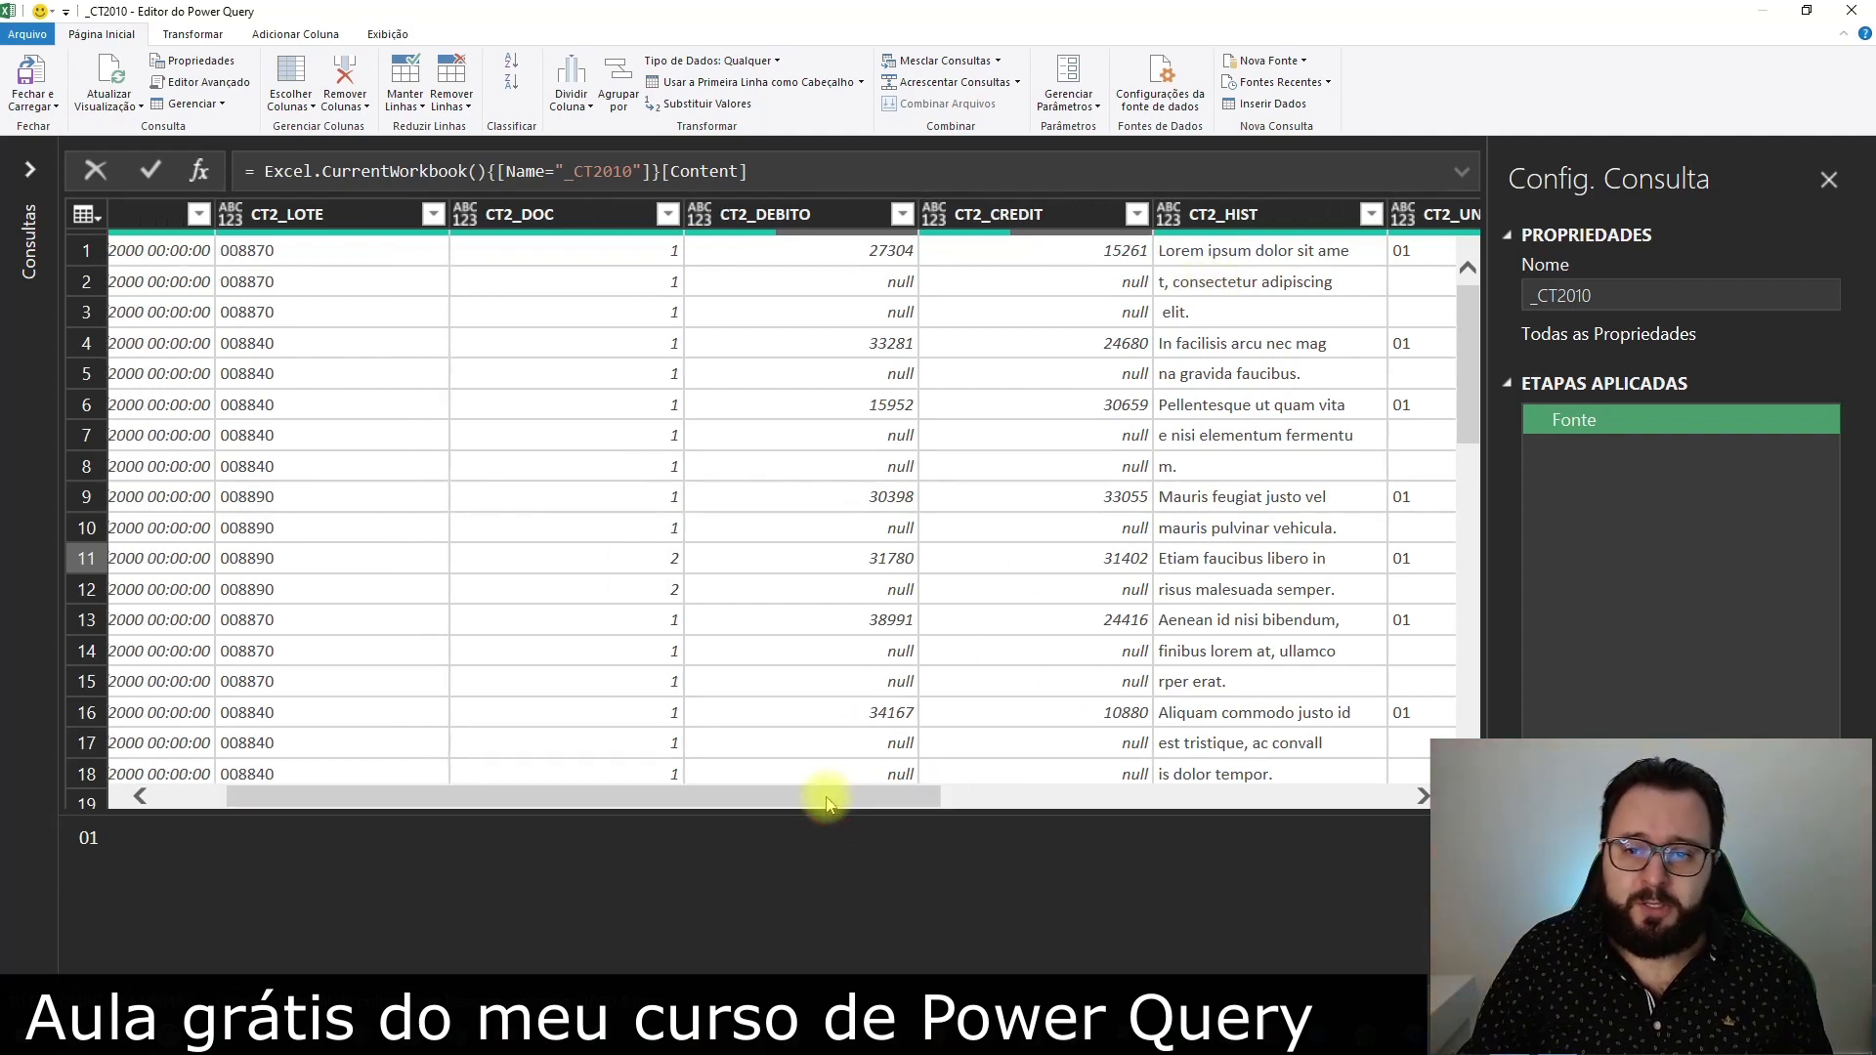
{"action": "left_click", "coordinate": [1221, 254]}
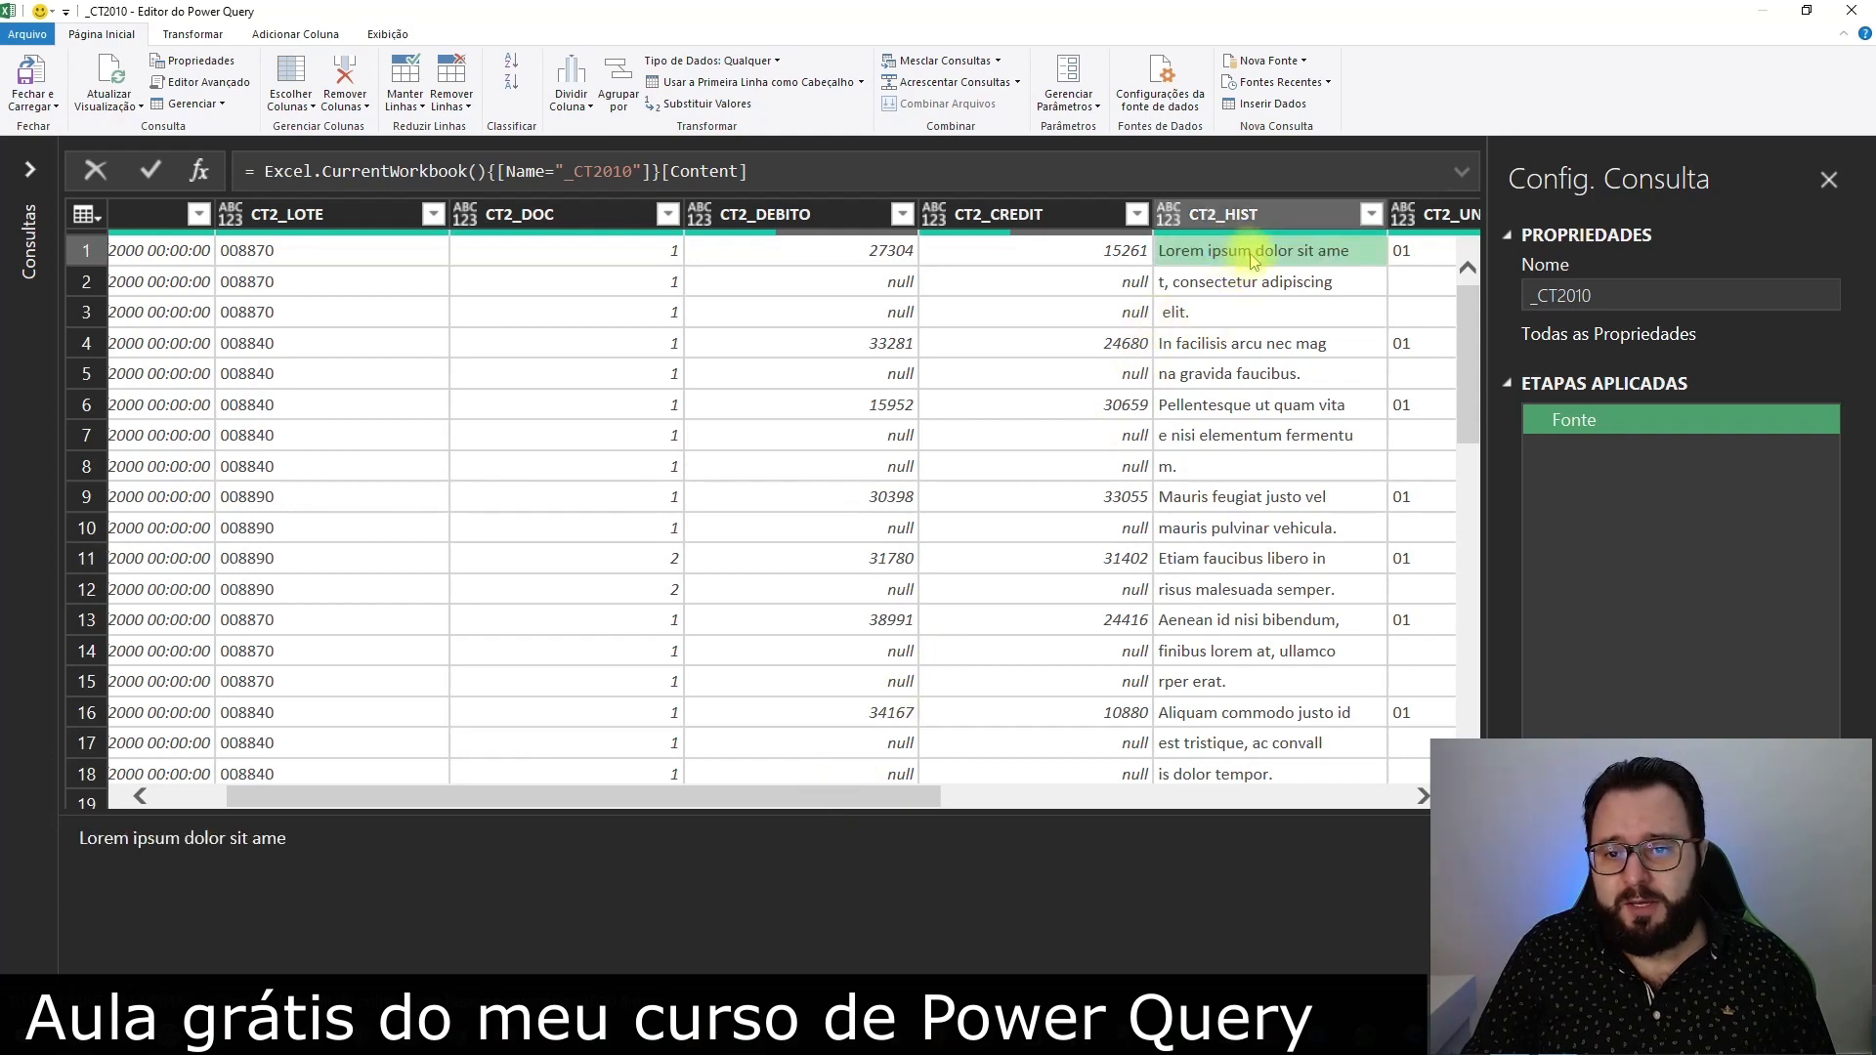
{"action": "left_click", "coordinate": [1210, 285]}
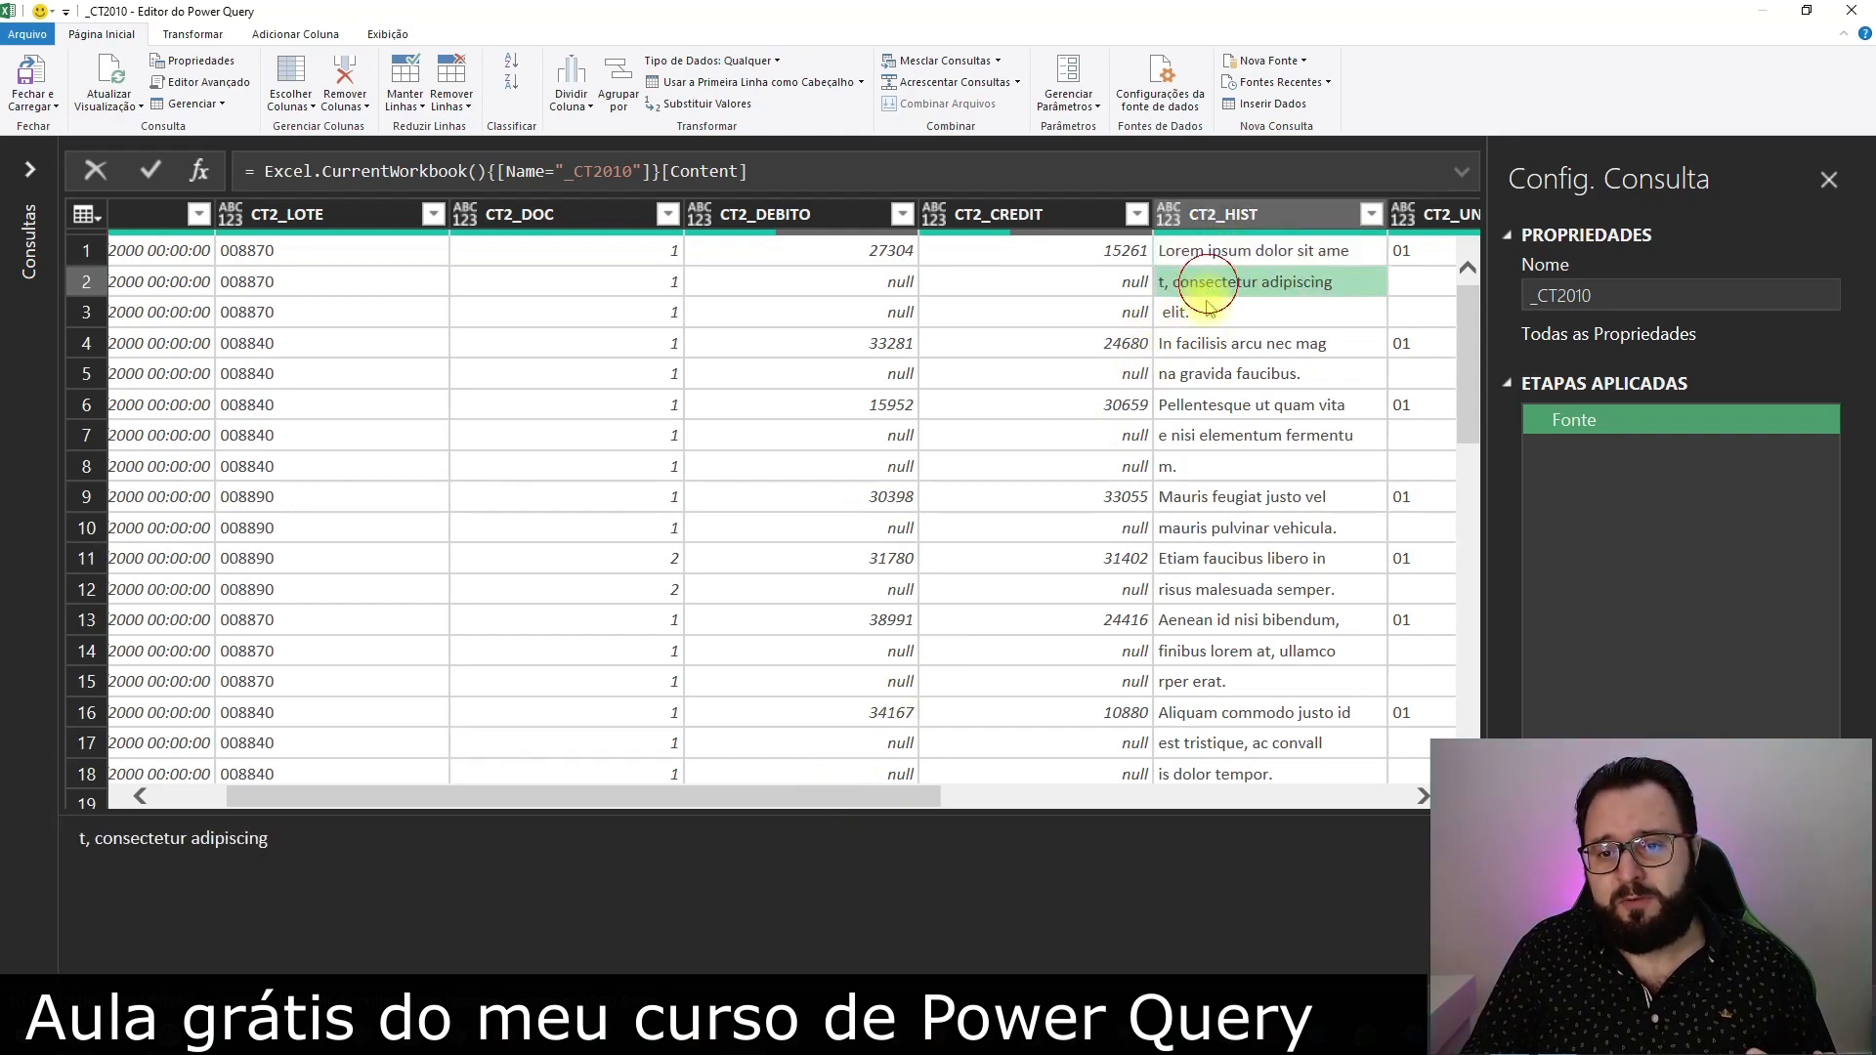
{"action": "left_click", "coordinate": [1210, 312]}
{"action": "left_click", "coordinate": [1158, 344]}
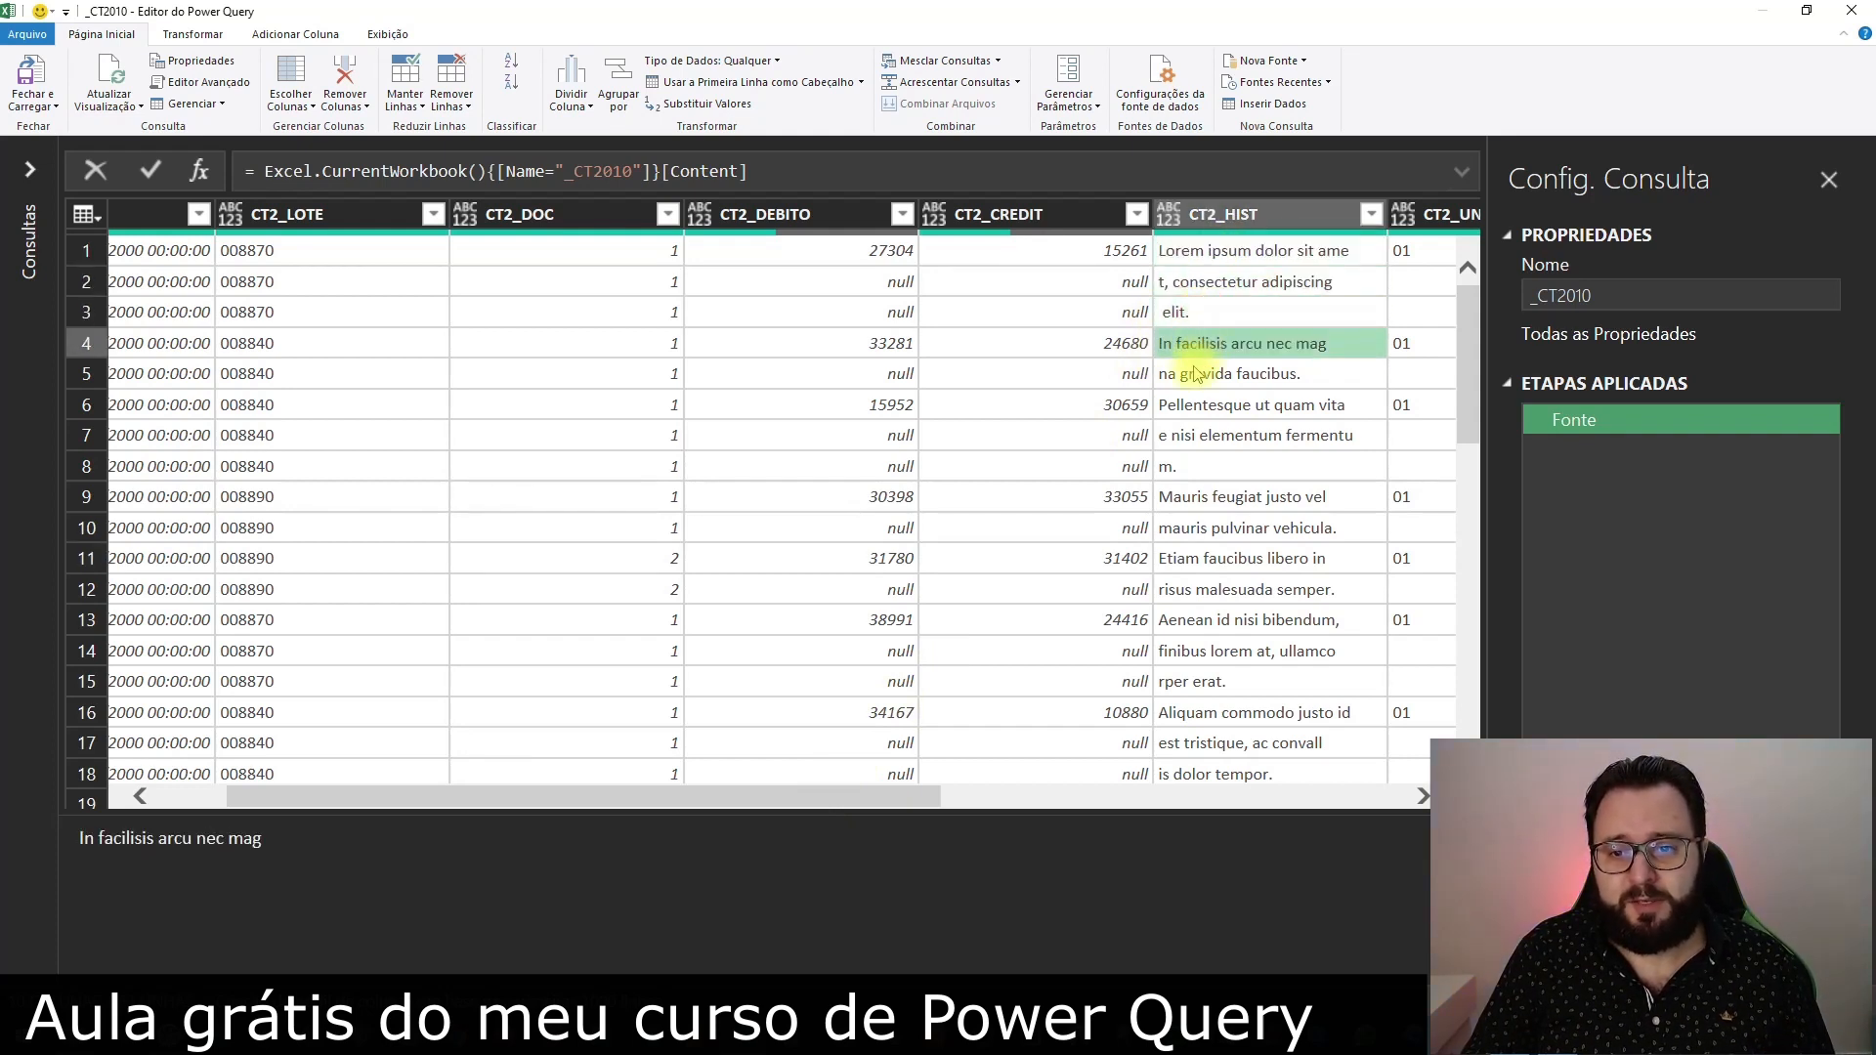
{"action": "left_click", "coordinate": [1200, 375]}
{"action": "left_click", "coordinate": [1212, 408]}
{"action": "left_click", "coordinate": [1210, 467]}
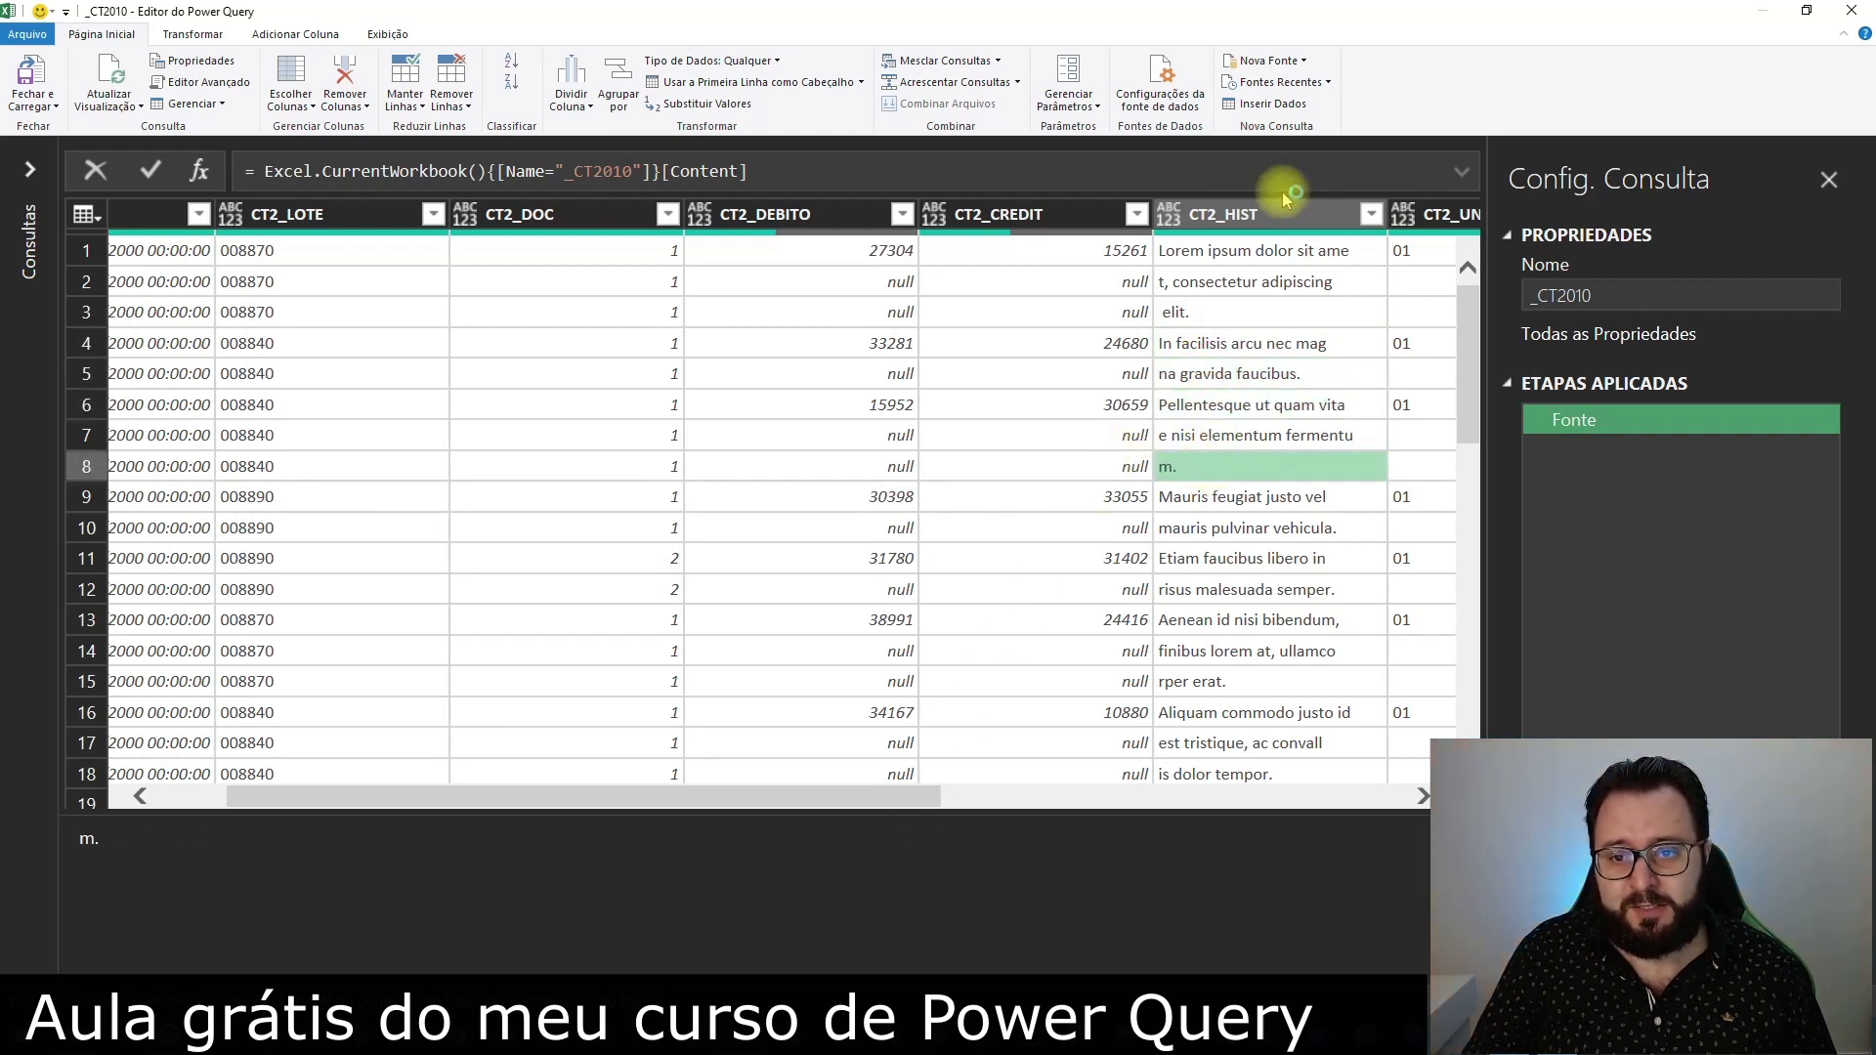
{"action": "left_click", "coordinate": [1236, 251]}
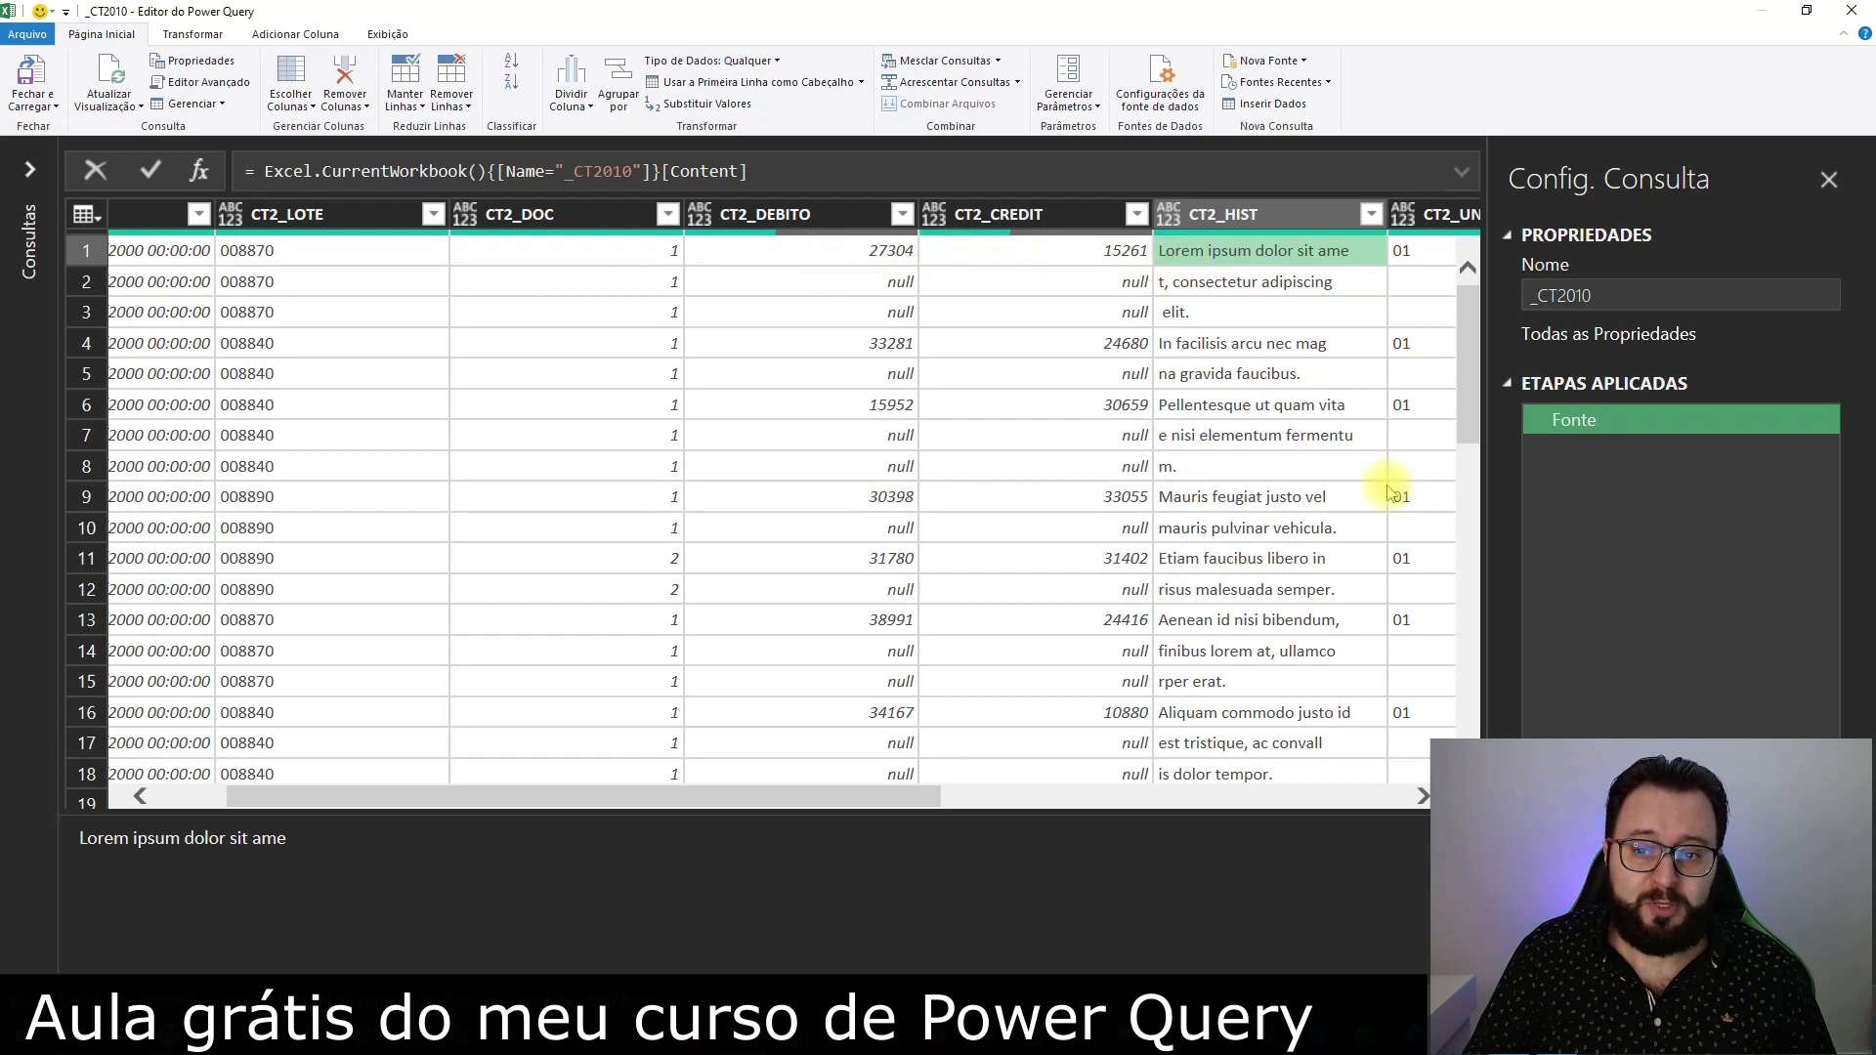
Inspect the CT2_UND, CT2_UNC, CT2_DEBITO and CT2_CREDIT values in rows 1 and 4, where the descriptions start
{"action": "left_click_drag", "start_coordinate": [860, 801], "coordinate": [1099, 797]}
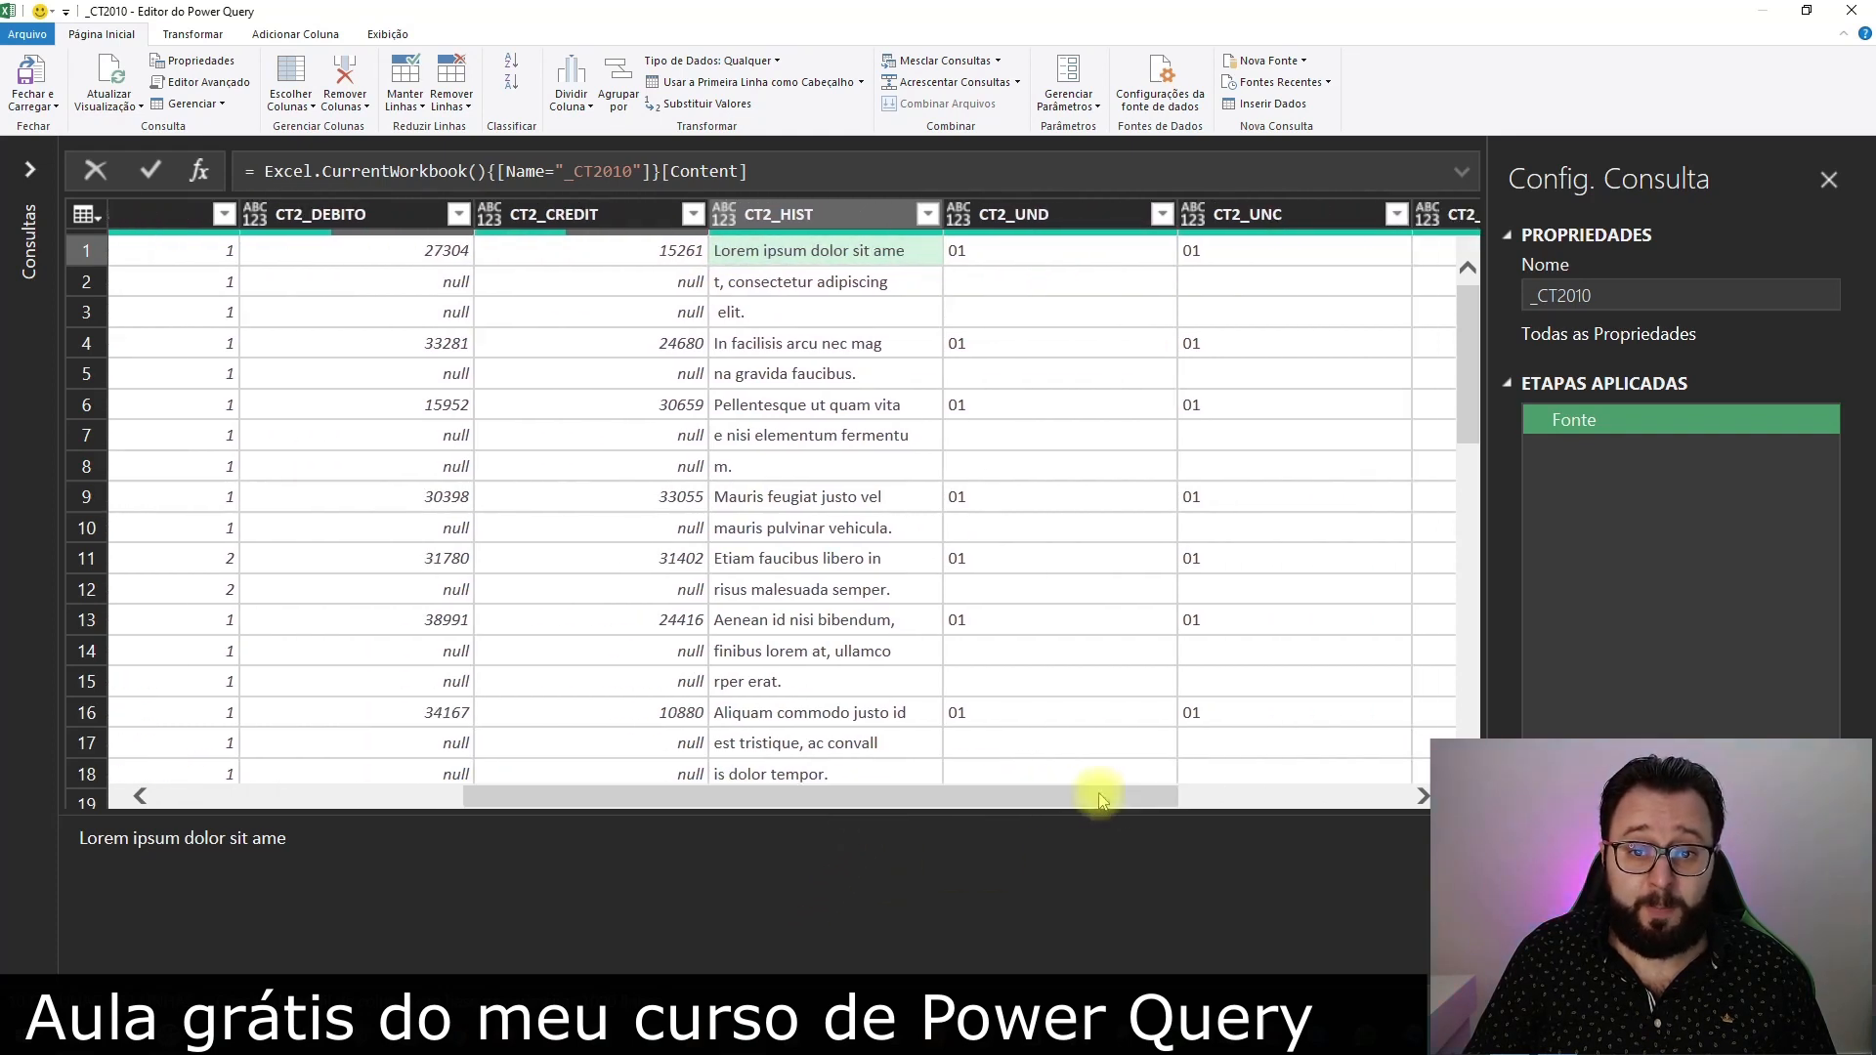
{"action": "left_click", "coordinate": [1026, 251]}
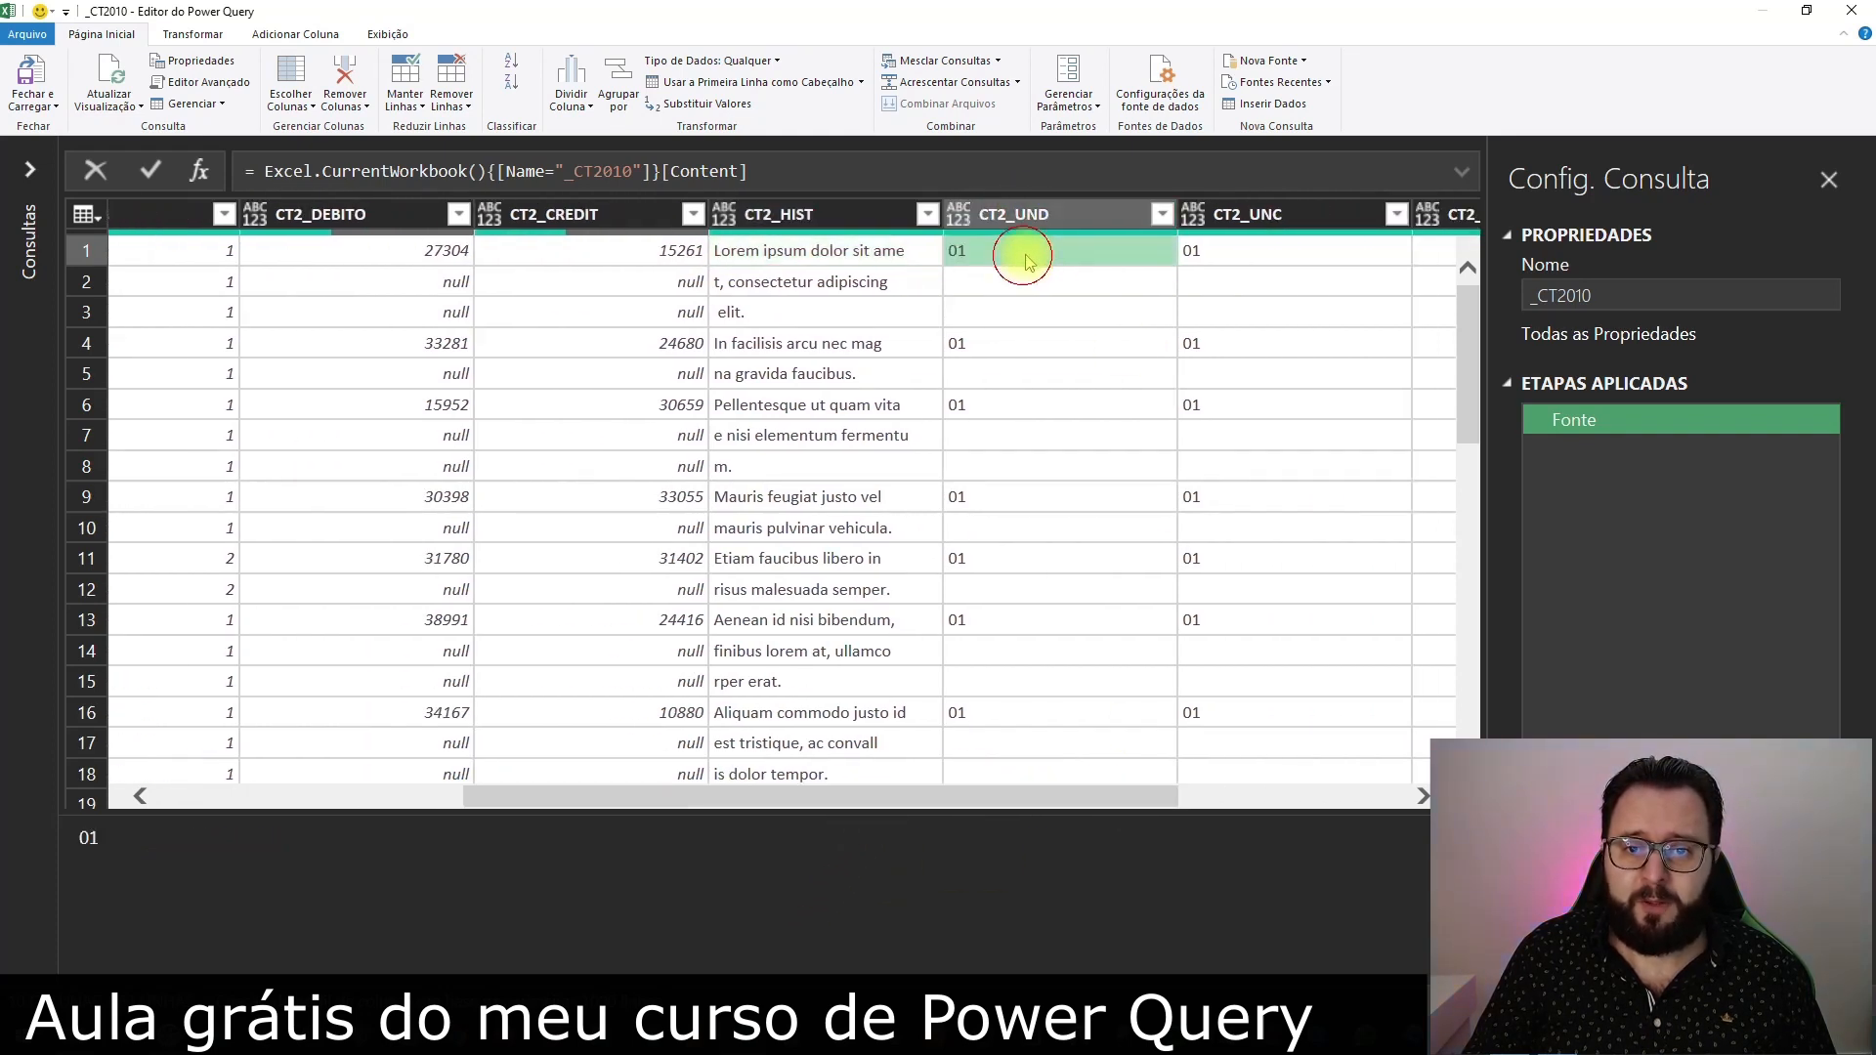
{"action": "left_click", "coordinate": [1007, 346]}
{"action": "left_click", "coordinate": [1188, 342]}
{"action": "left_click", "coordinate": [372, 251]}
{"action": "left_click", "coordinate": [572, 252]}
{"action": "left_click", "coordinate": [435, 339]}
{"action": "left_click", "coordinate": [594, 344]}
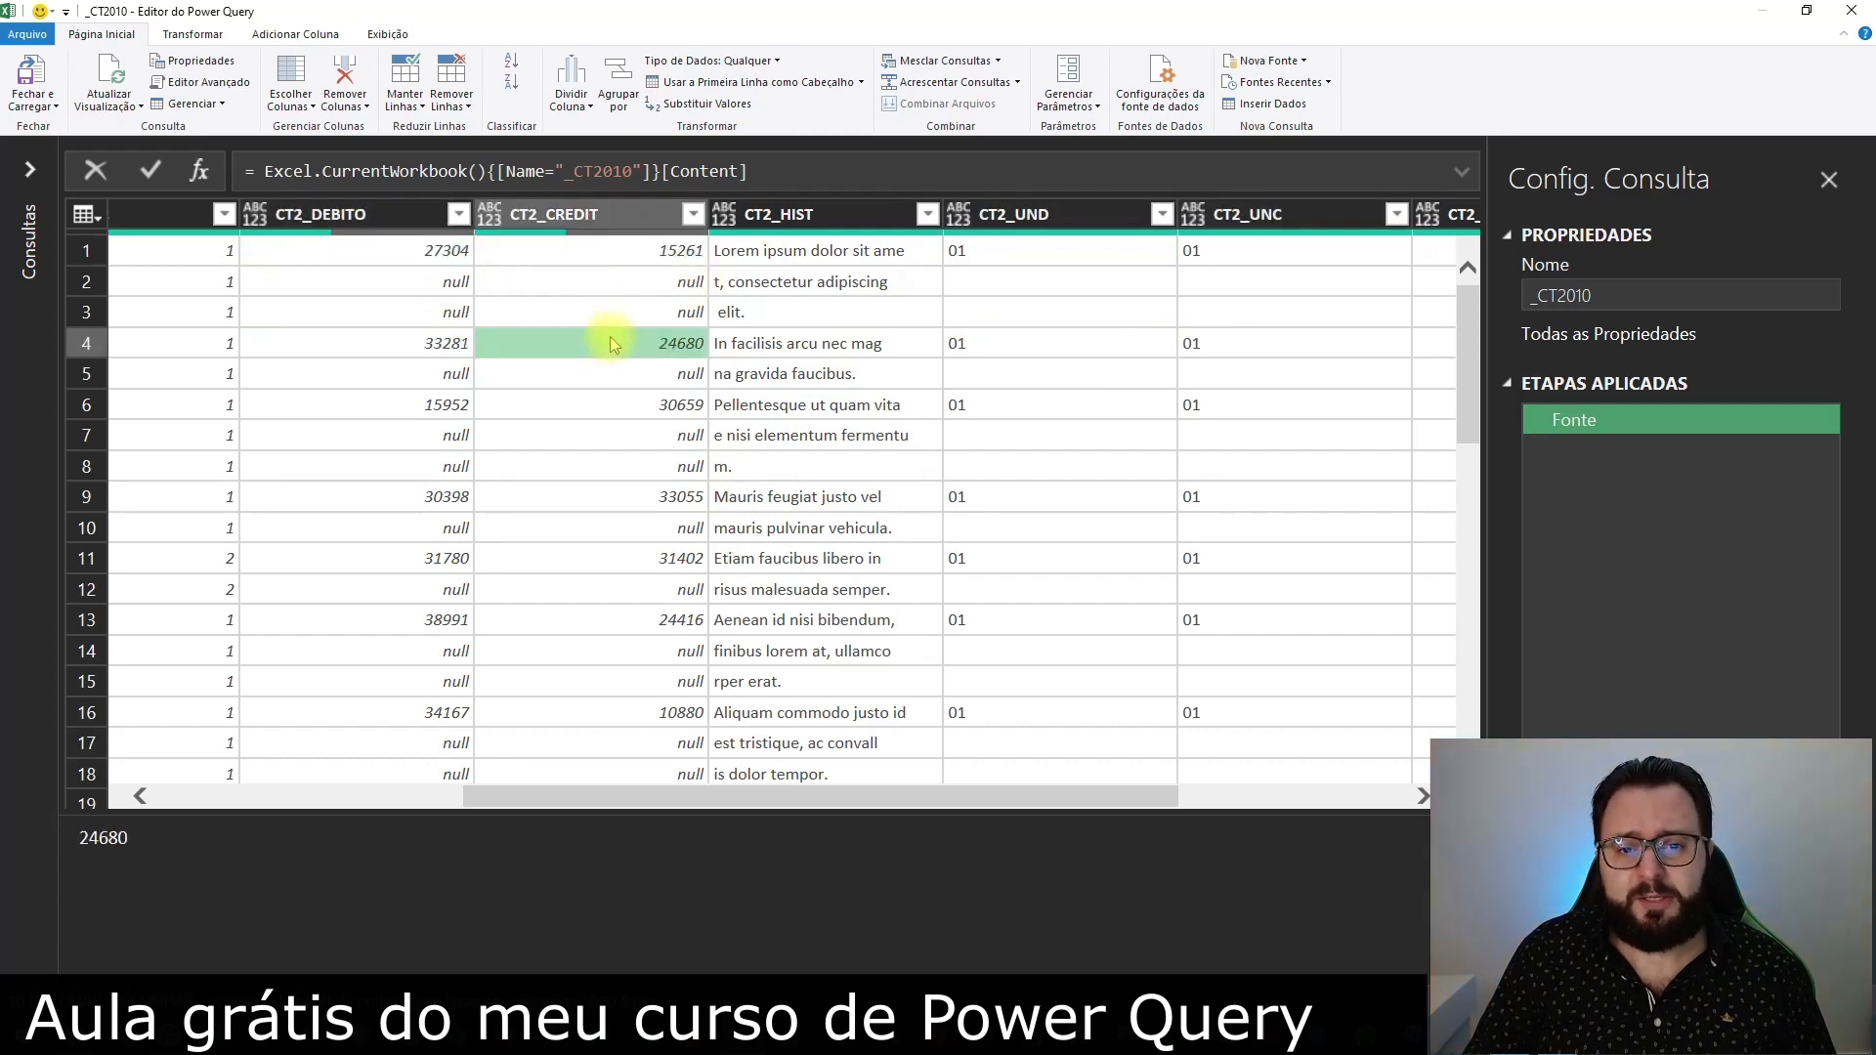
Review the CT2_DATA, CT2_LOTE and CT2_DOC columns as candidate keys for each entry
{"action": "left_click_drag", "start_coordinate": [1038, 804], "coordinate": [619, 816]}
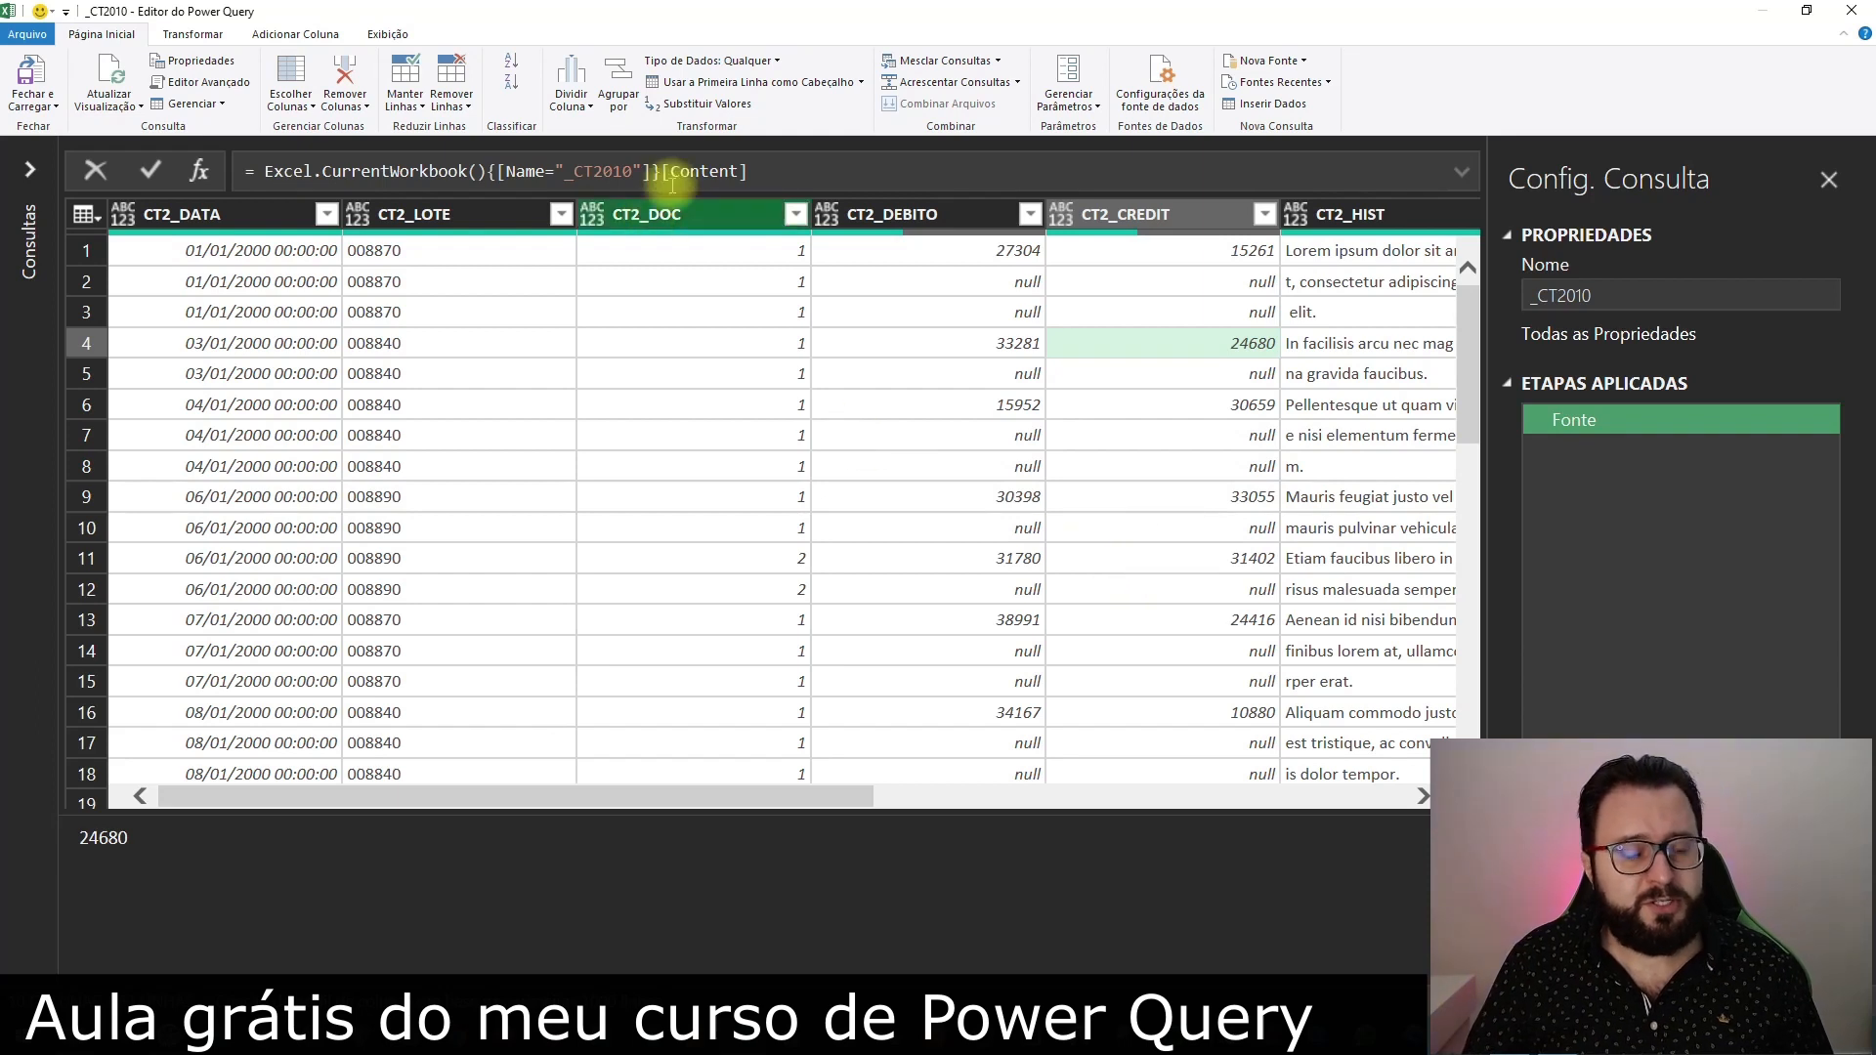
{"action": "left_click", "coordinate": [262, 225]}
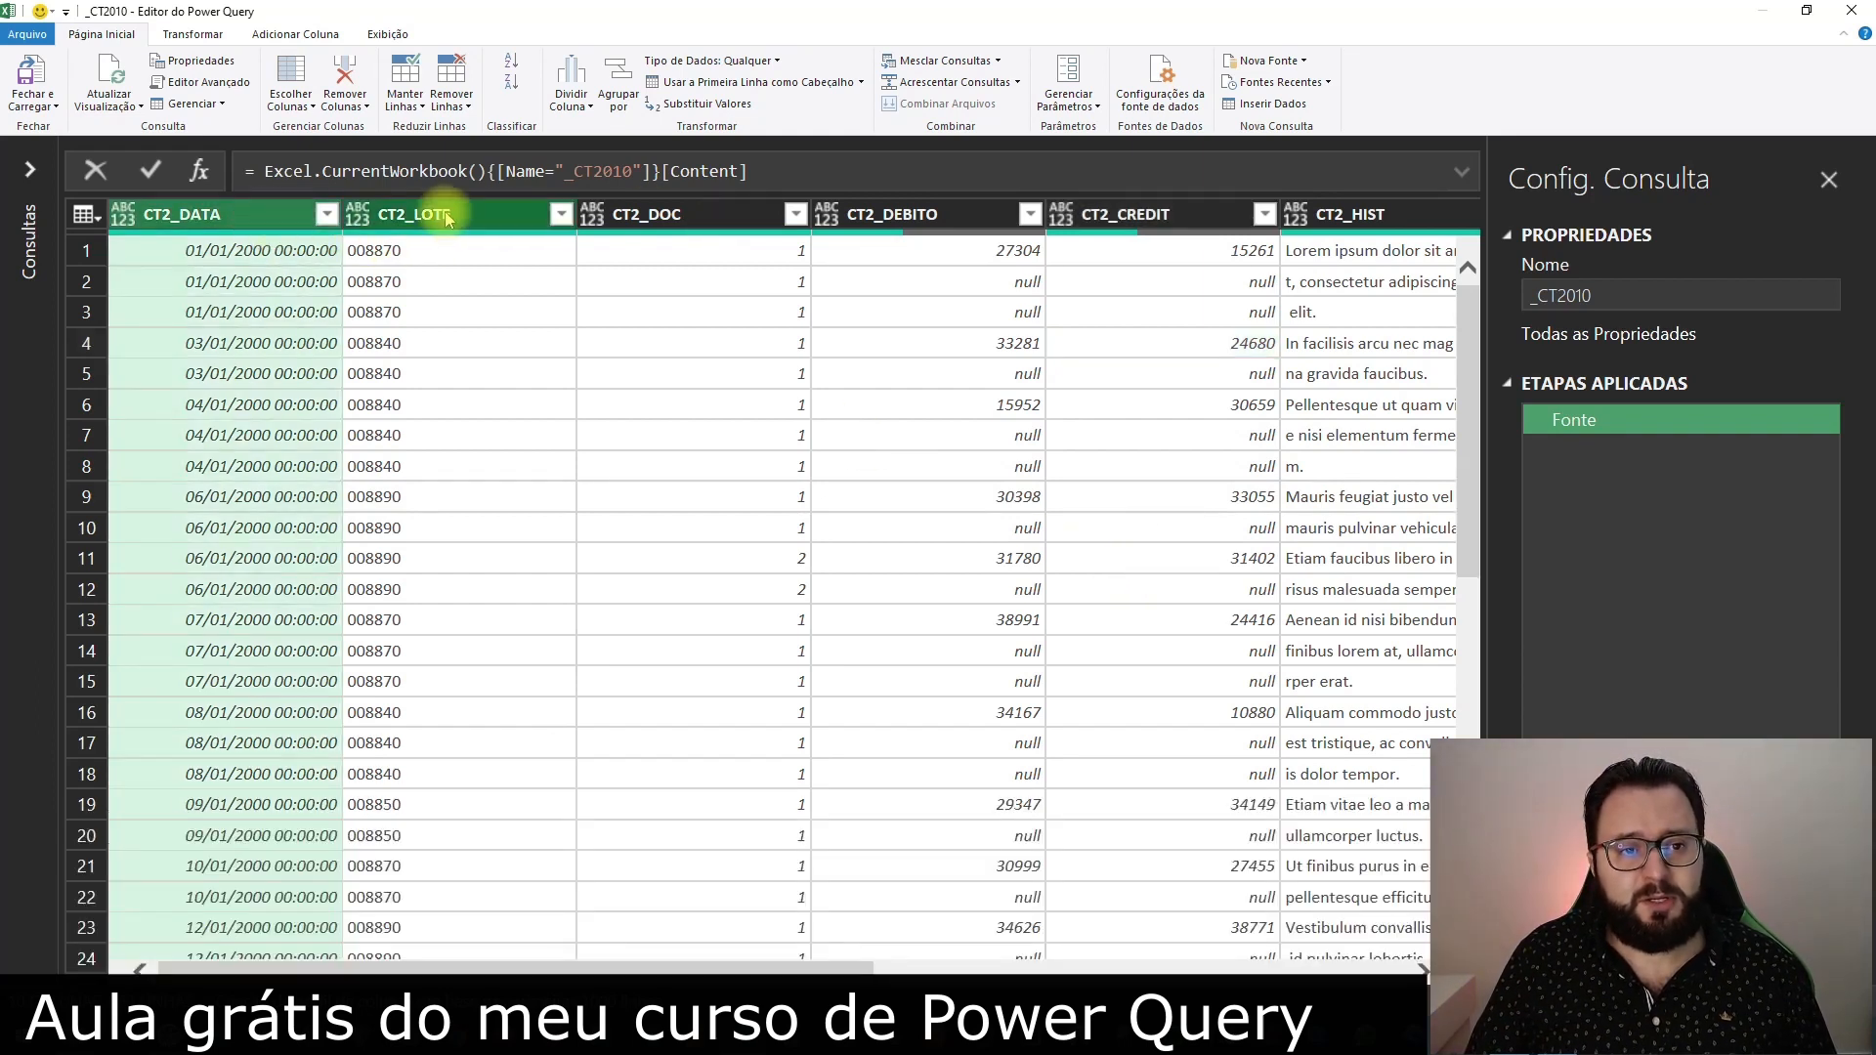
{"action": "left_click", "coordinate": [451, 215]}
{"action": "left_click", "coordinate": [701, 216]}
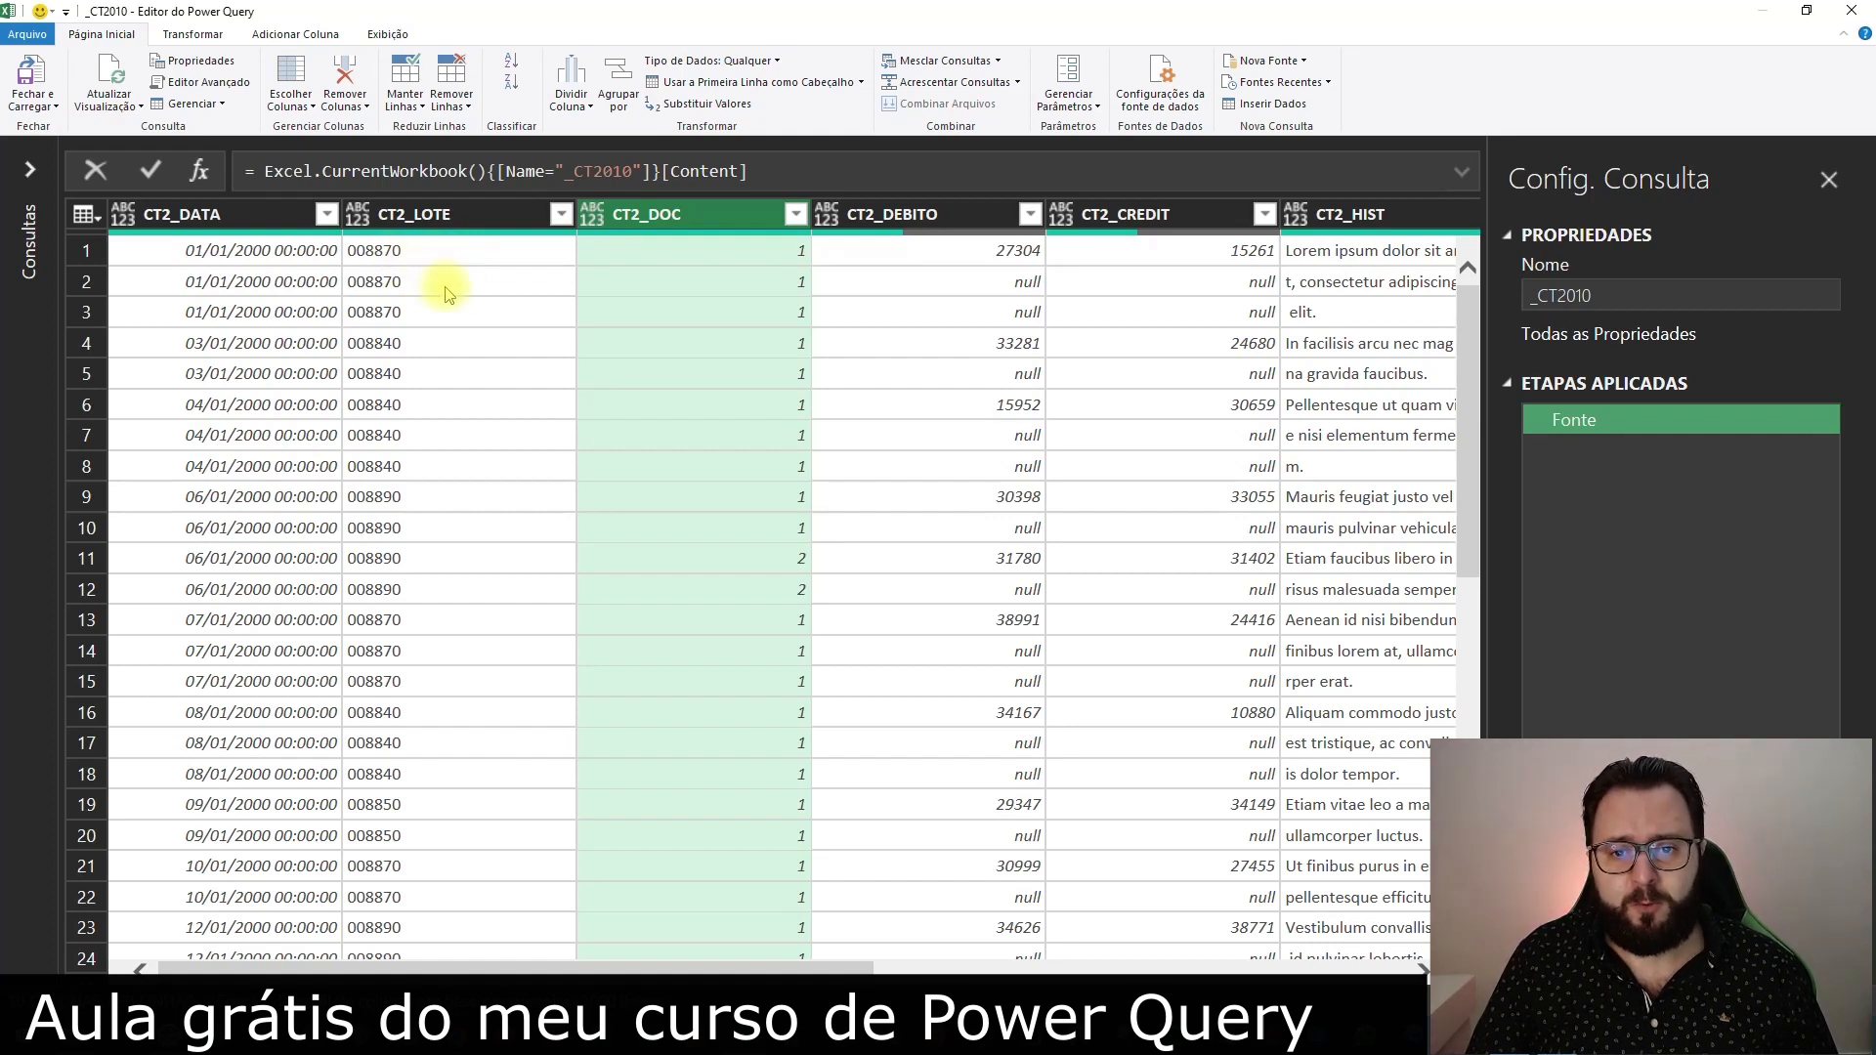
Try filling the CT2_DEBITO and CT2_CREDIT columns down, and remove the Preenchido Abaixo step
{"action": "left_click", "coordinate": [1010, 256]}
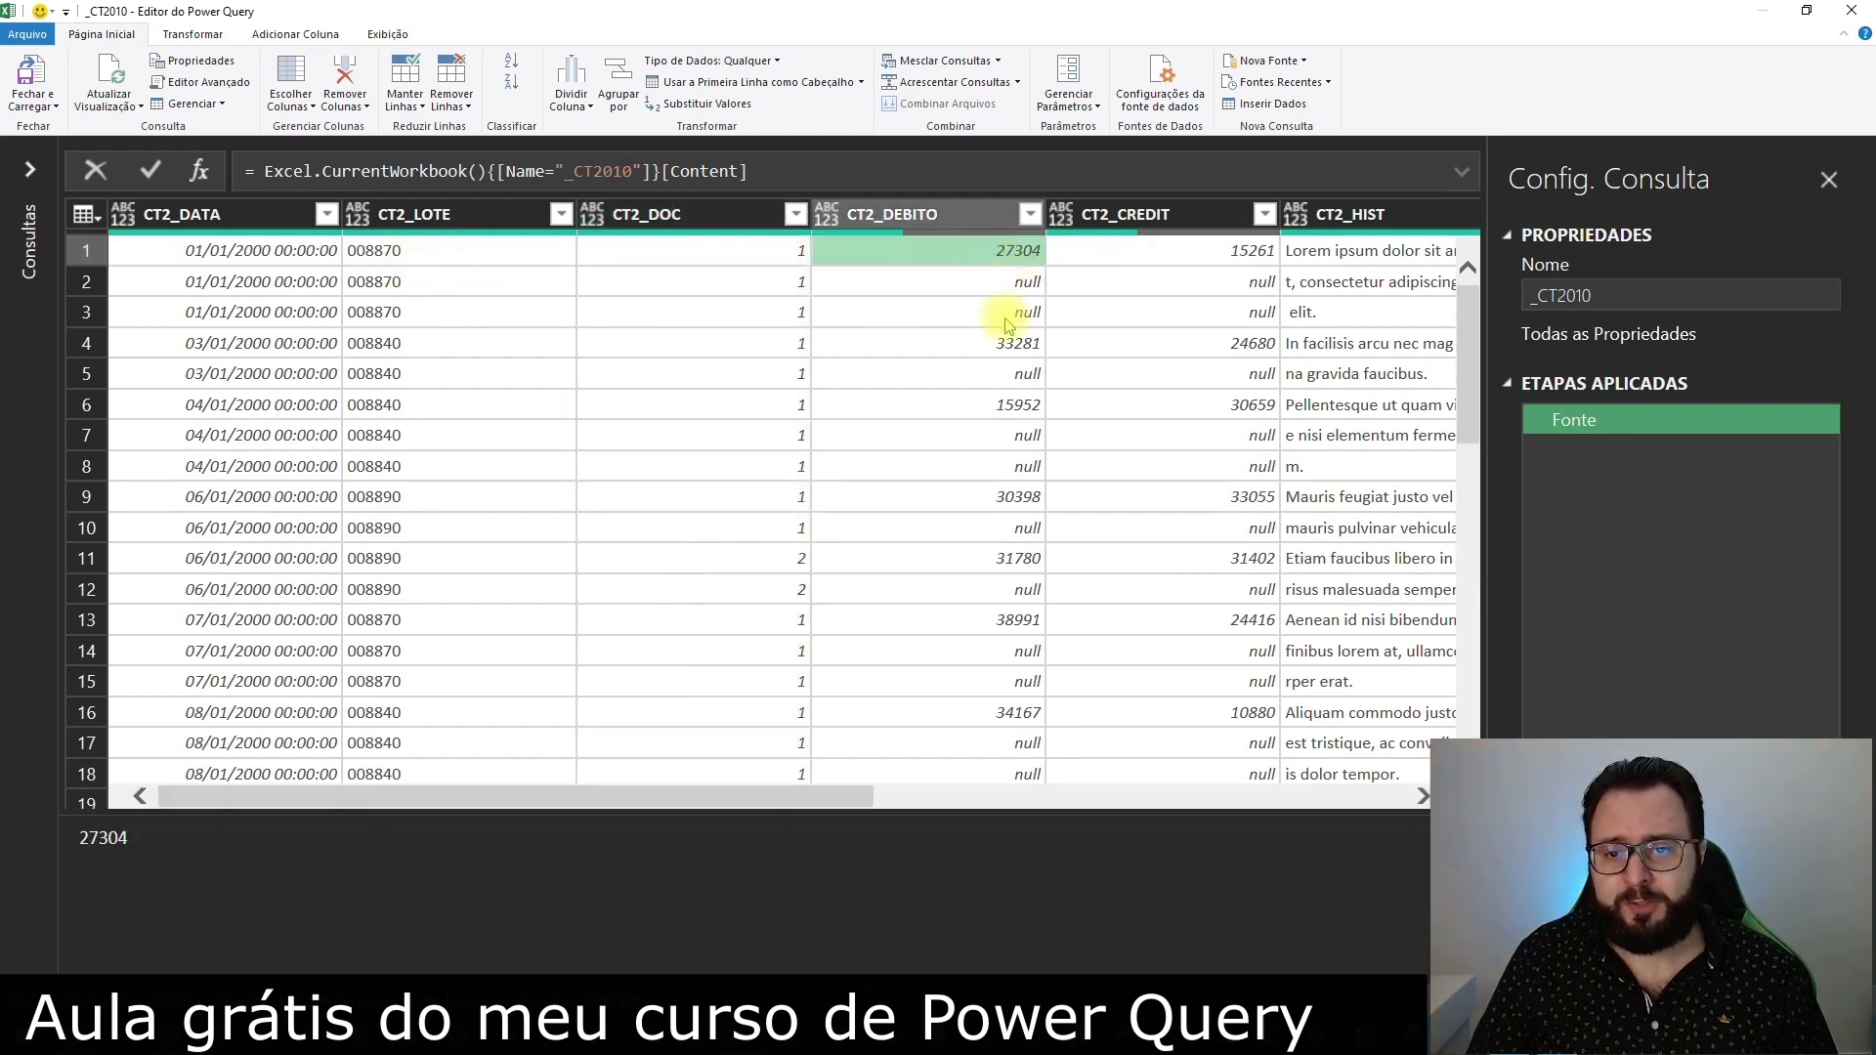
{"action": "left_click", "coordinate": [958, 217]}
{"action": "left_click", "coordinate": [1150, 210], "text": "ctrl"}
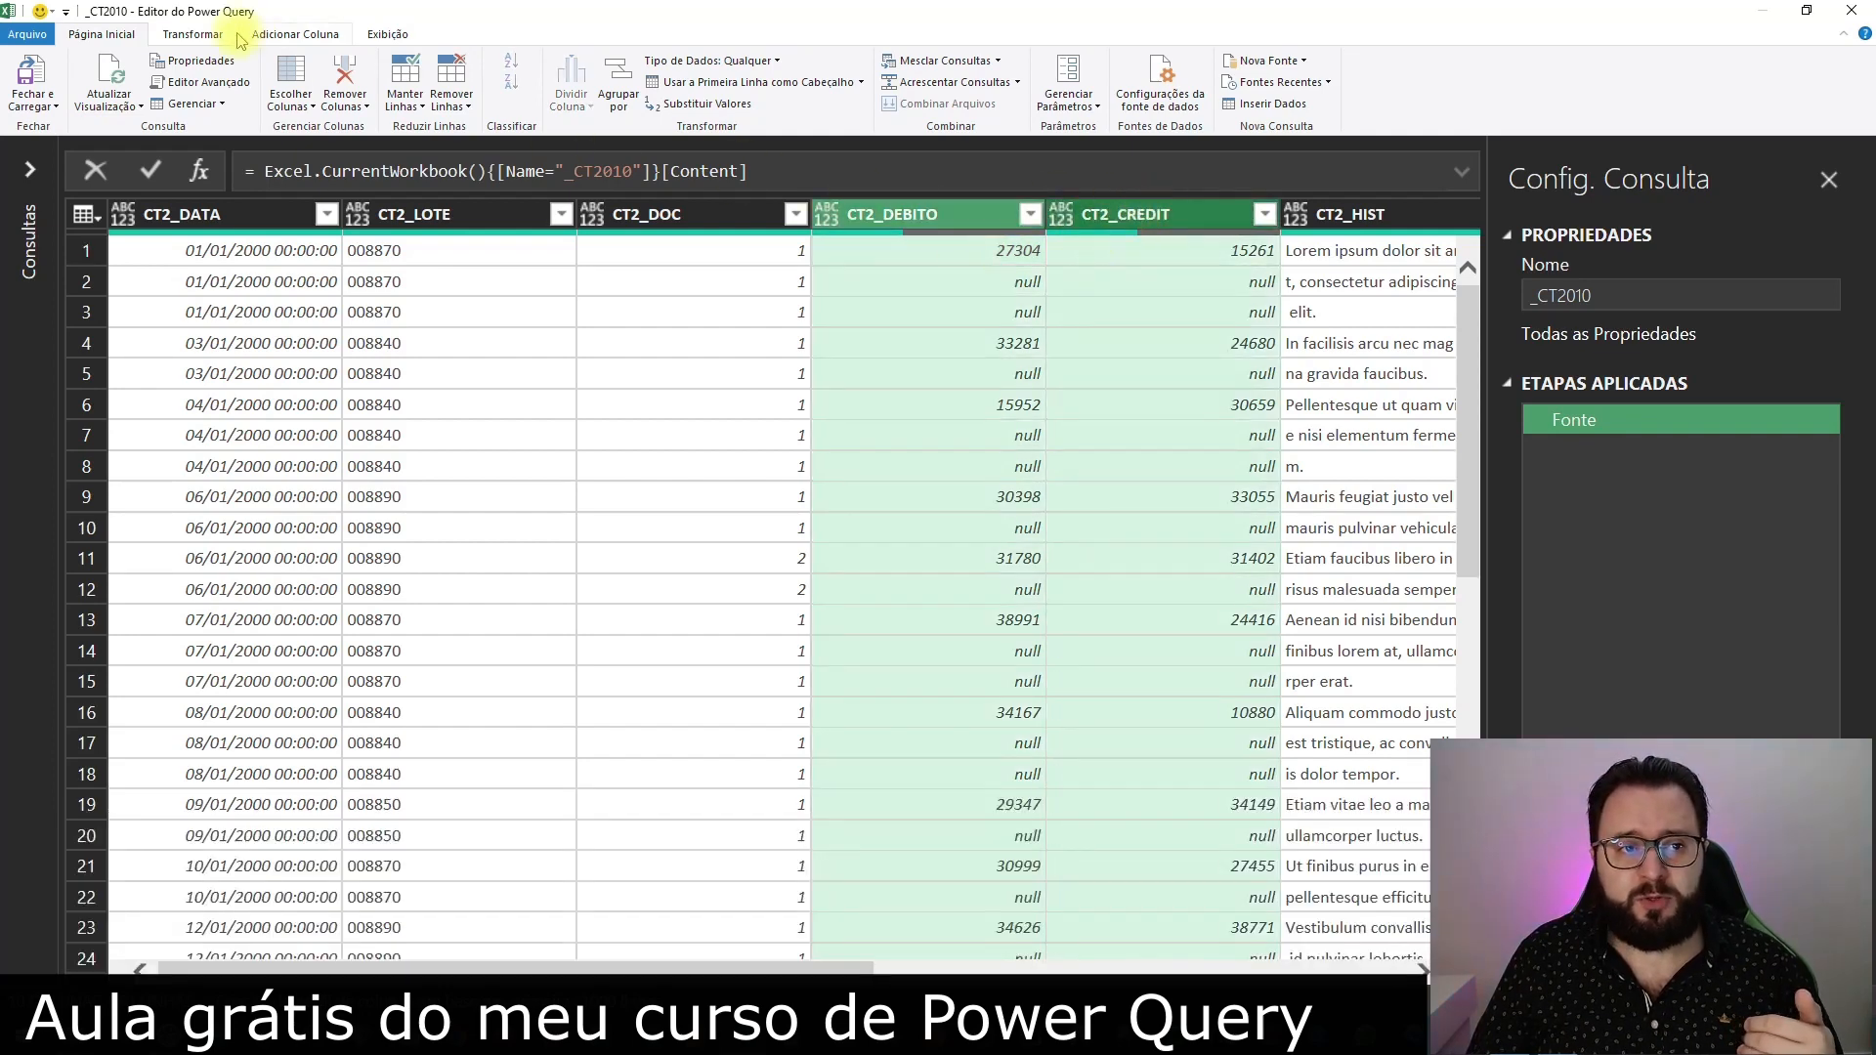
{"action": "left_click", "coordinate": [193, 35]}
{"action": "left_click", "coordinate": [509, 82]}
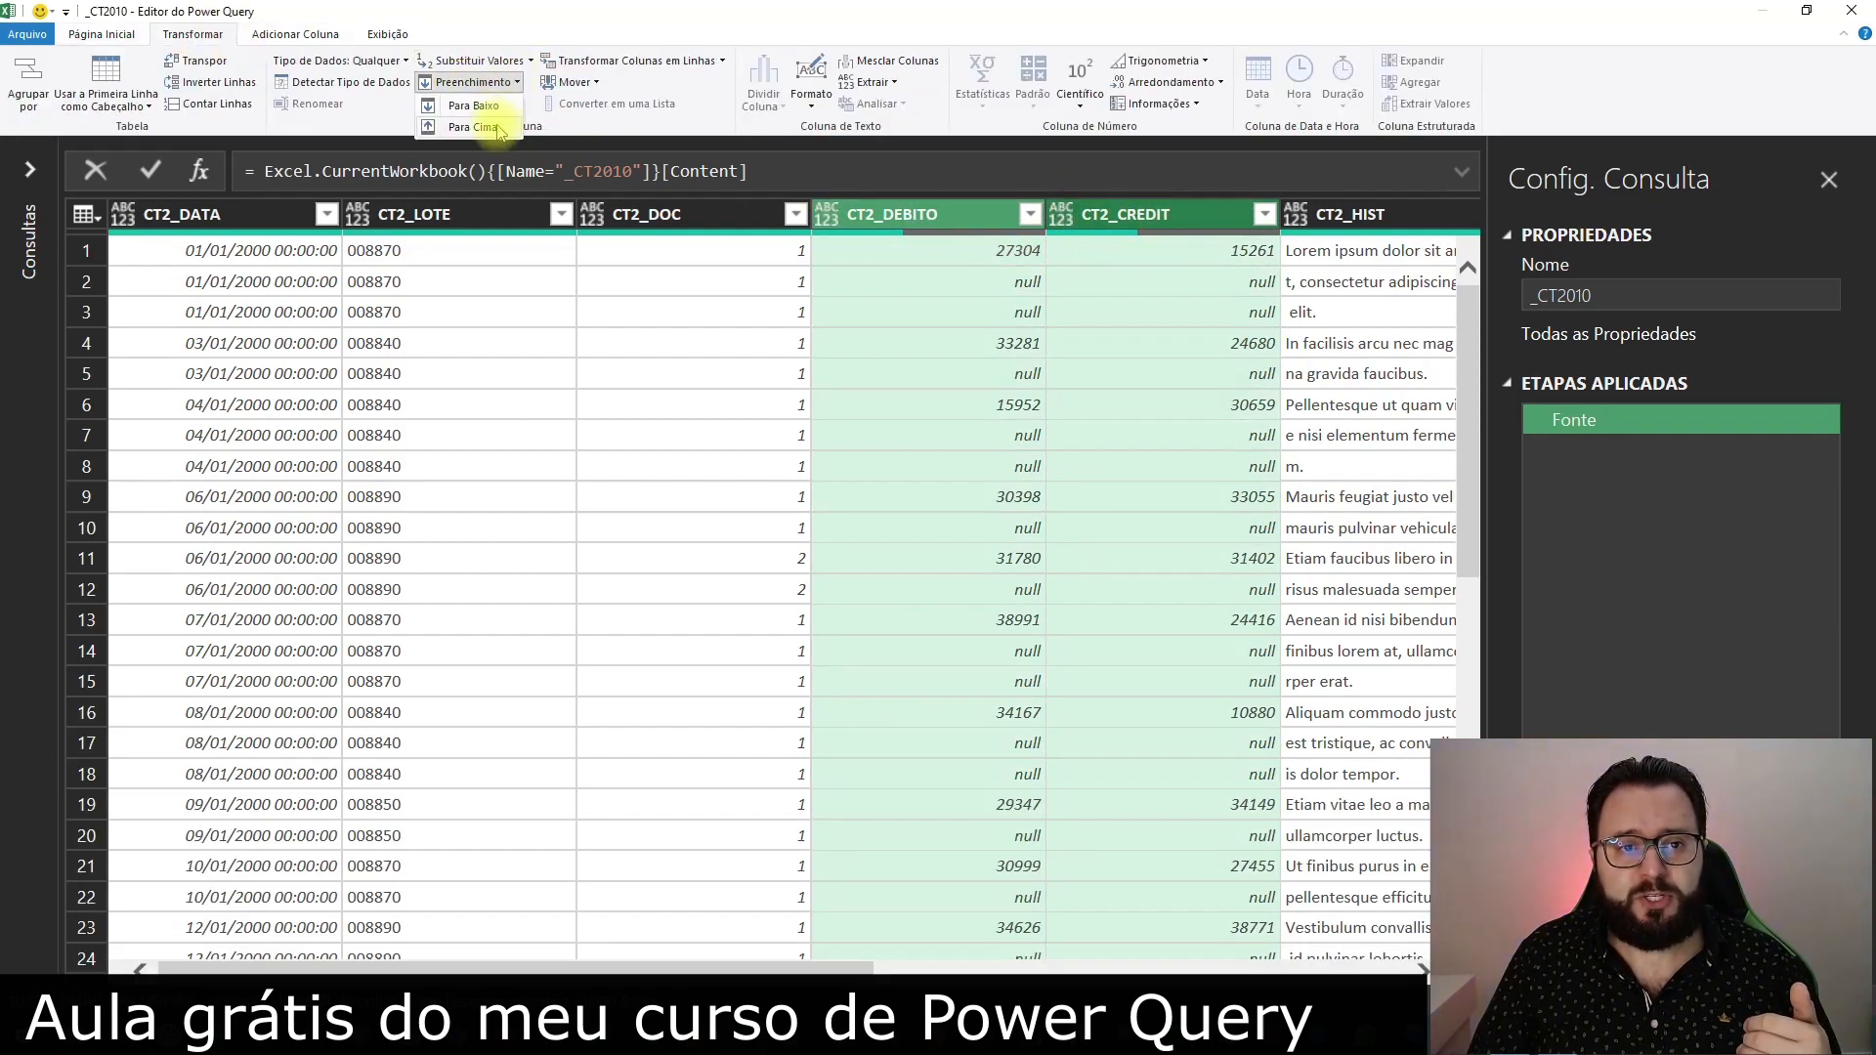
{"action": "left_click", "coordinate": [484, 105]}
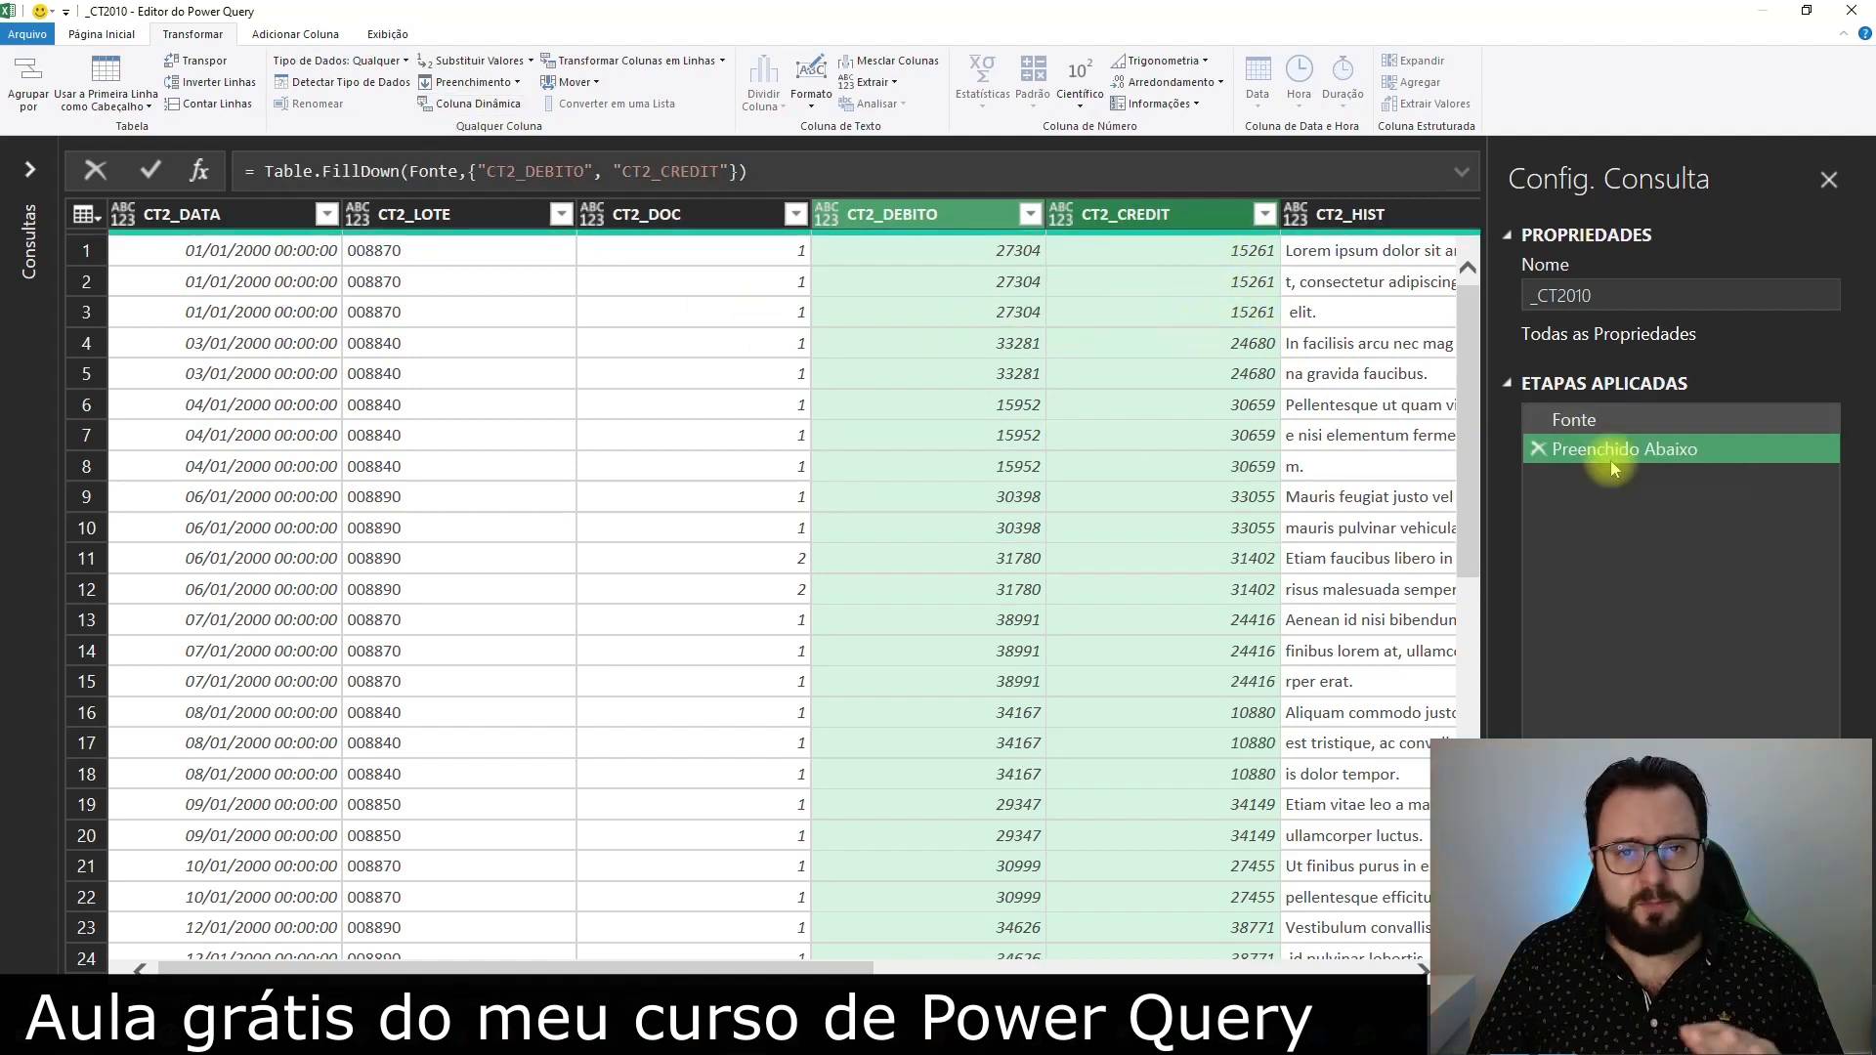
{"action": "left_click", "coordinate": [1539, 450]}
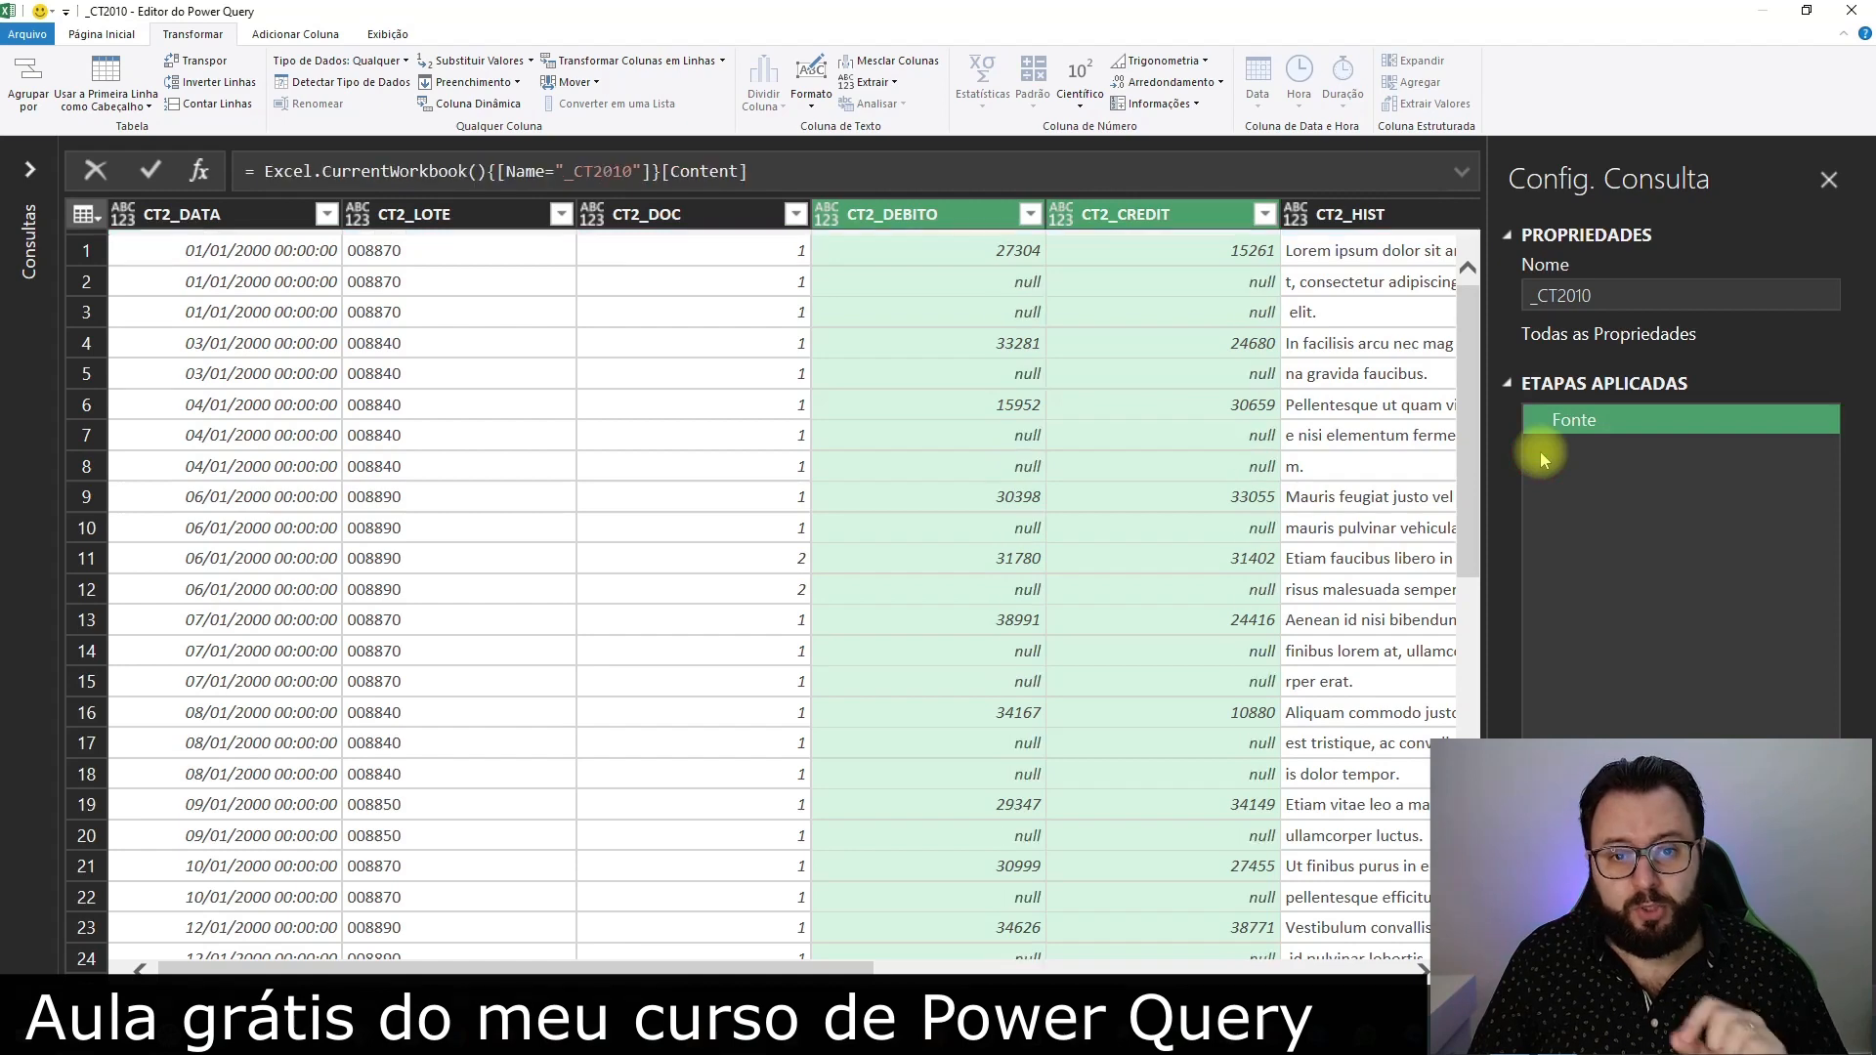
Examine how the combinations of CT2_DATA, CT2_LOTE and CT2_DOC identify each entry down the rows
{"action": "left_click", "coordinate": [684, 281]}
{"action": "left_click", "coordinate": [249, 226]}
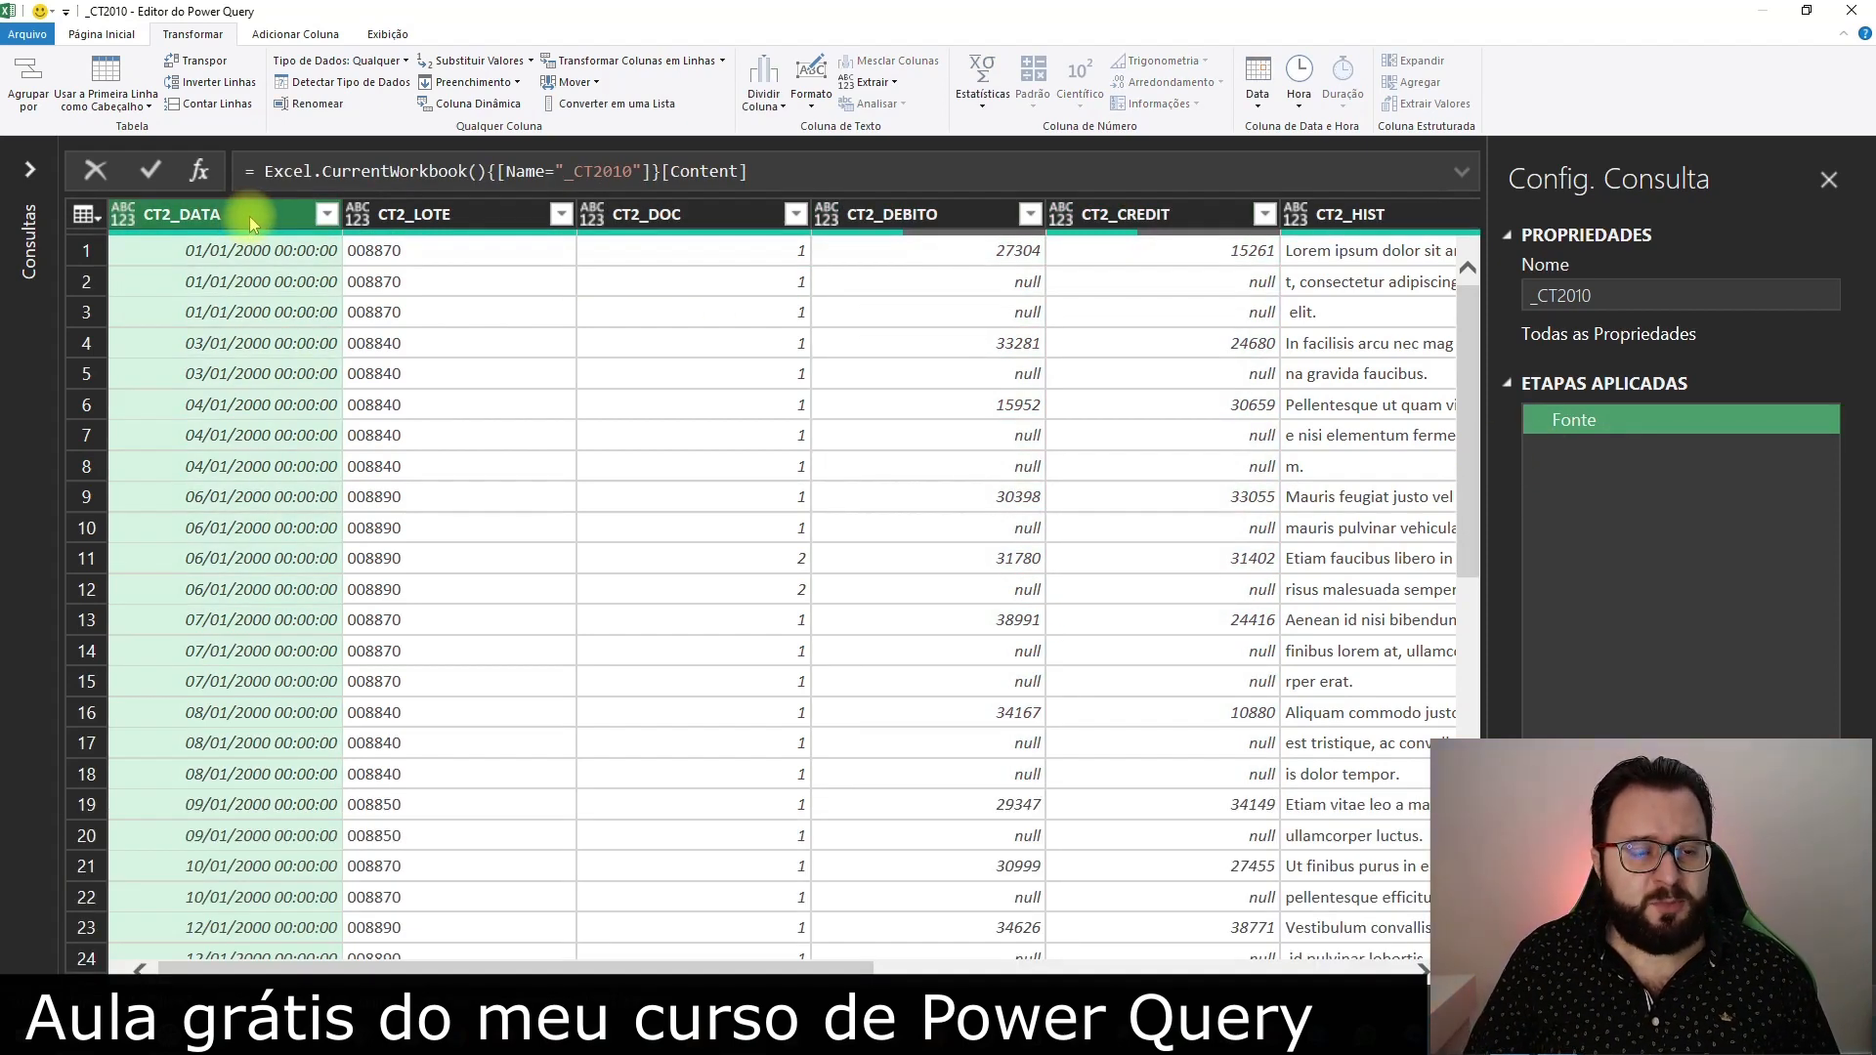
{"action": "left_click", "coordinate": [430, 215], "text": "ctrl"}
{"action": "left_click", "coordinate": [678, 216], "text": "ctrl"}
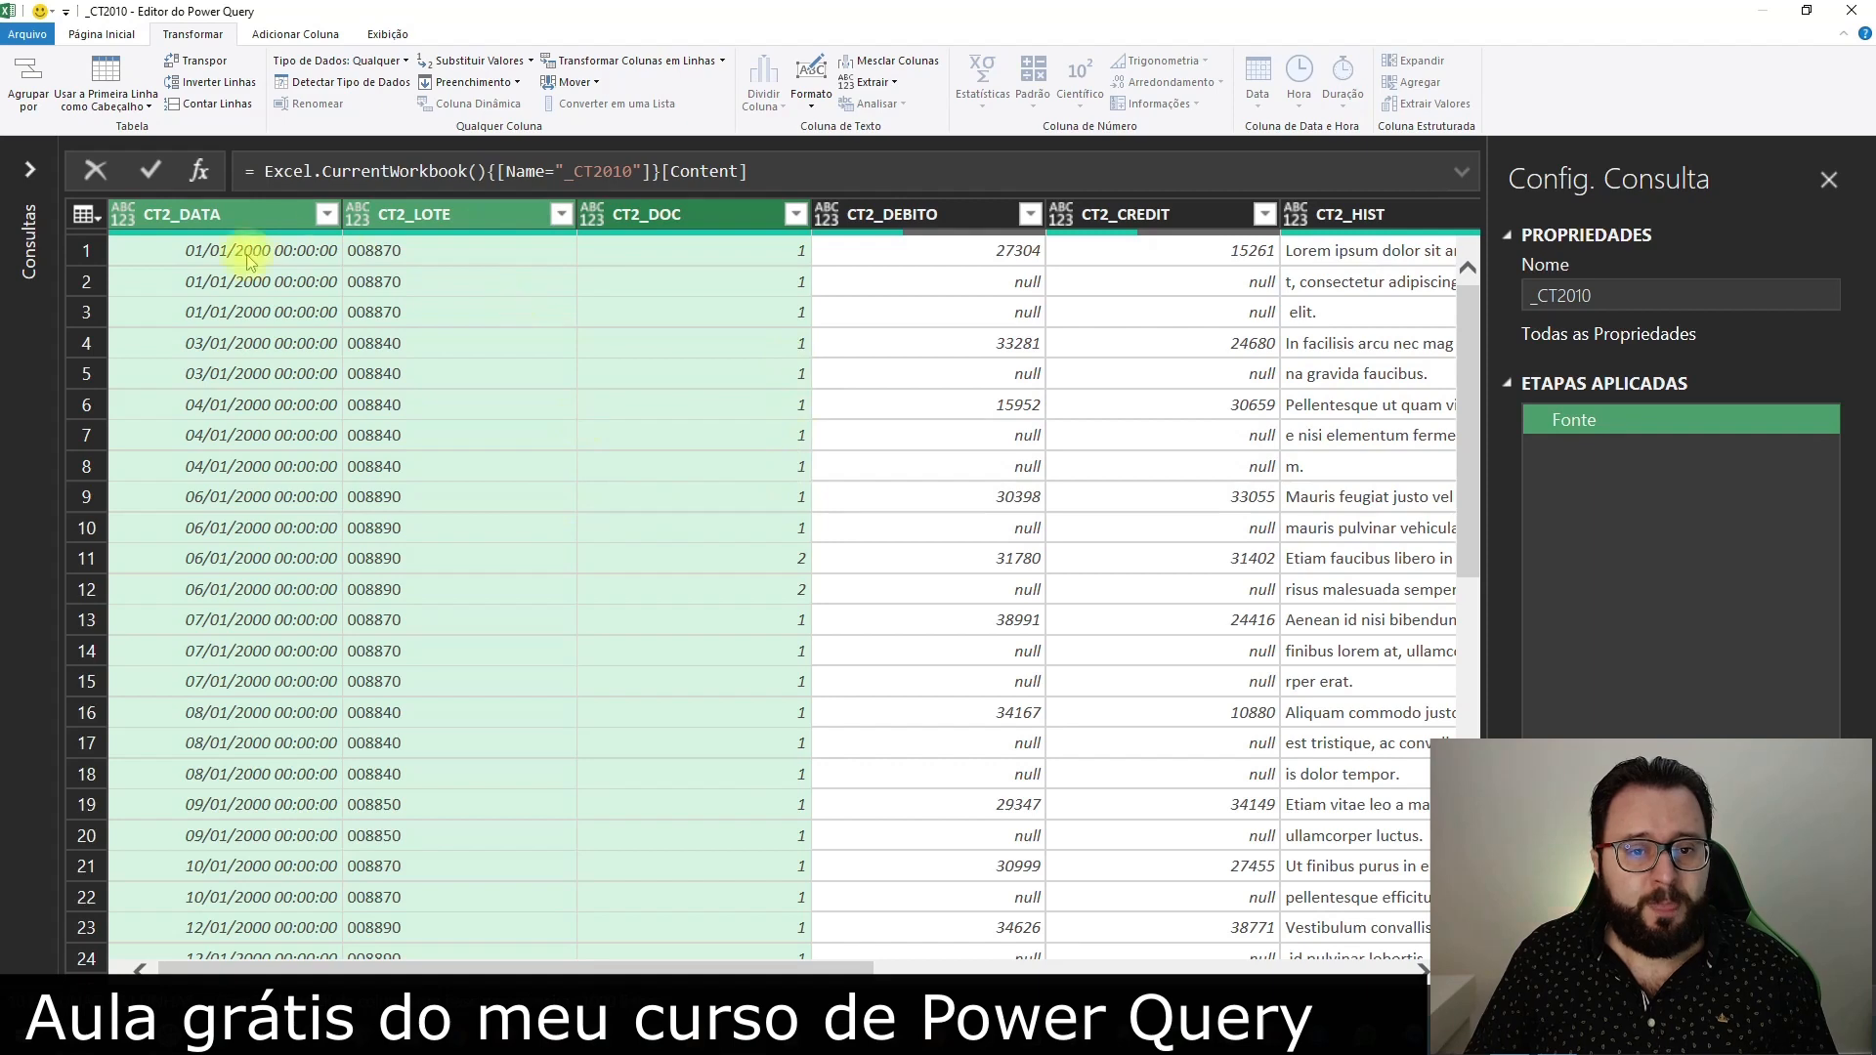
{"action": "scroll", "coordinate": [819, 617], "scroll_direction": "down", "scroll_amount": 2}
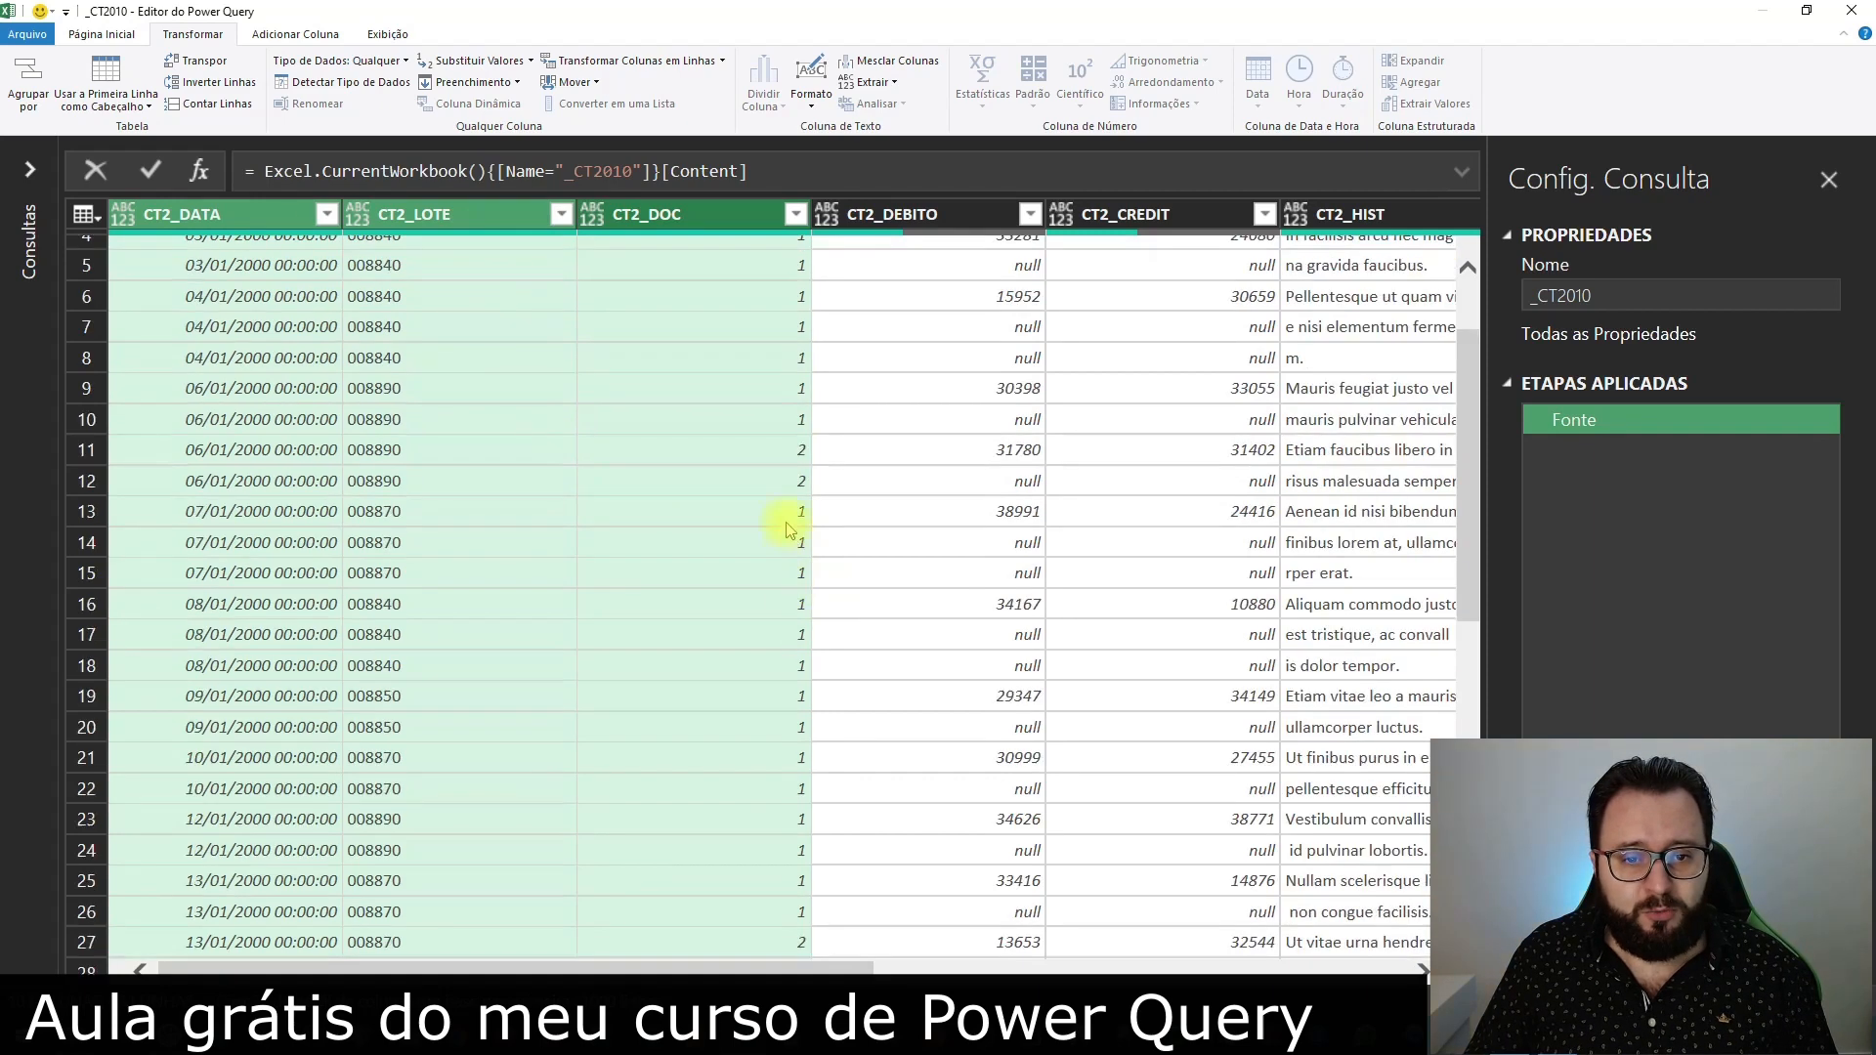
{"action": "left_click", "coordinate": [418, 396]}
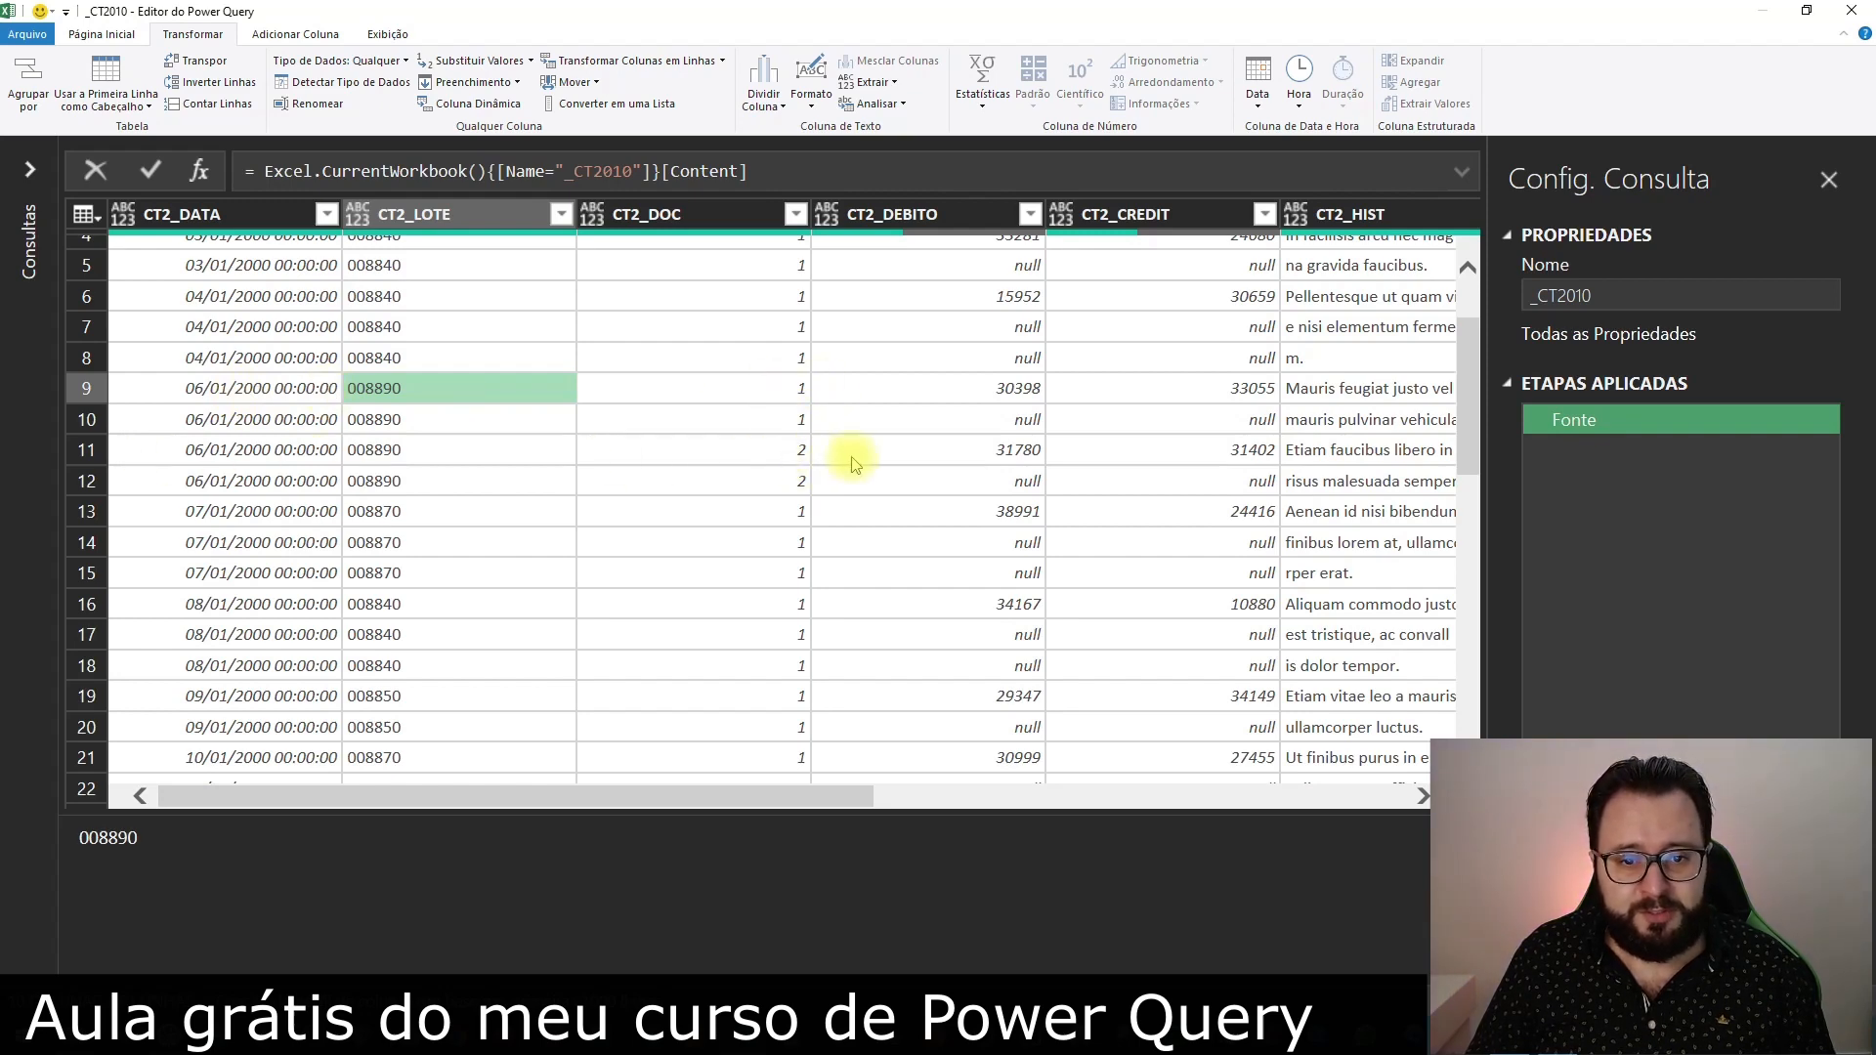
{"action": "scroll", "coordinate": [845, 465], "scroll_direction": "down", "scroll_amount": 6}
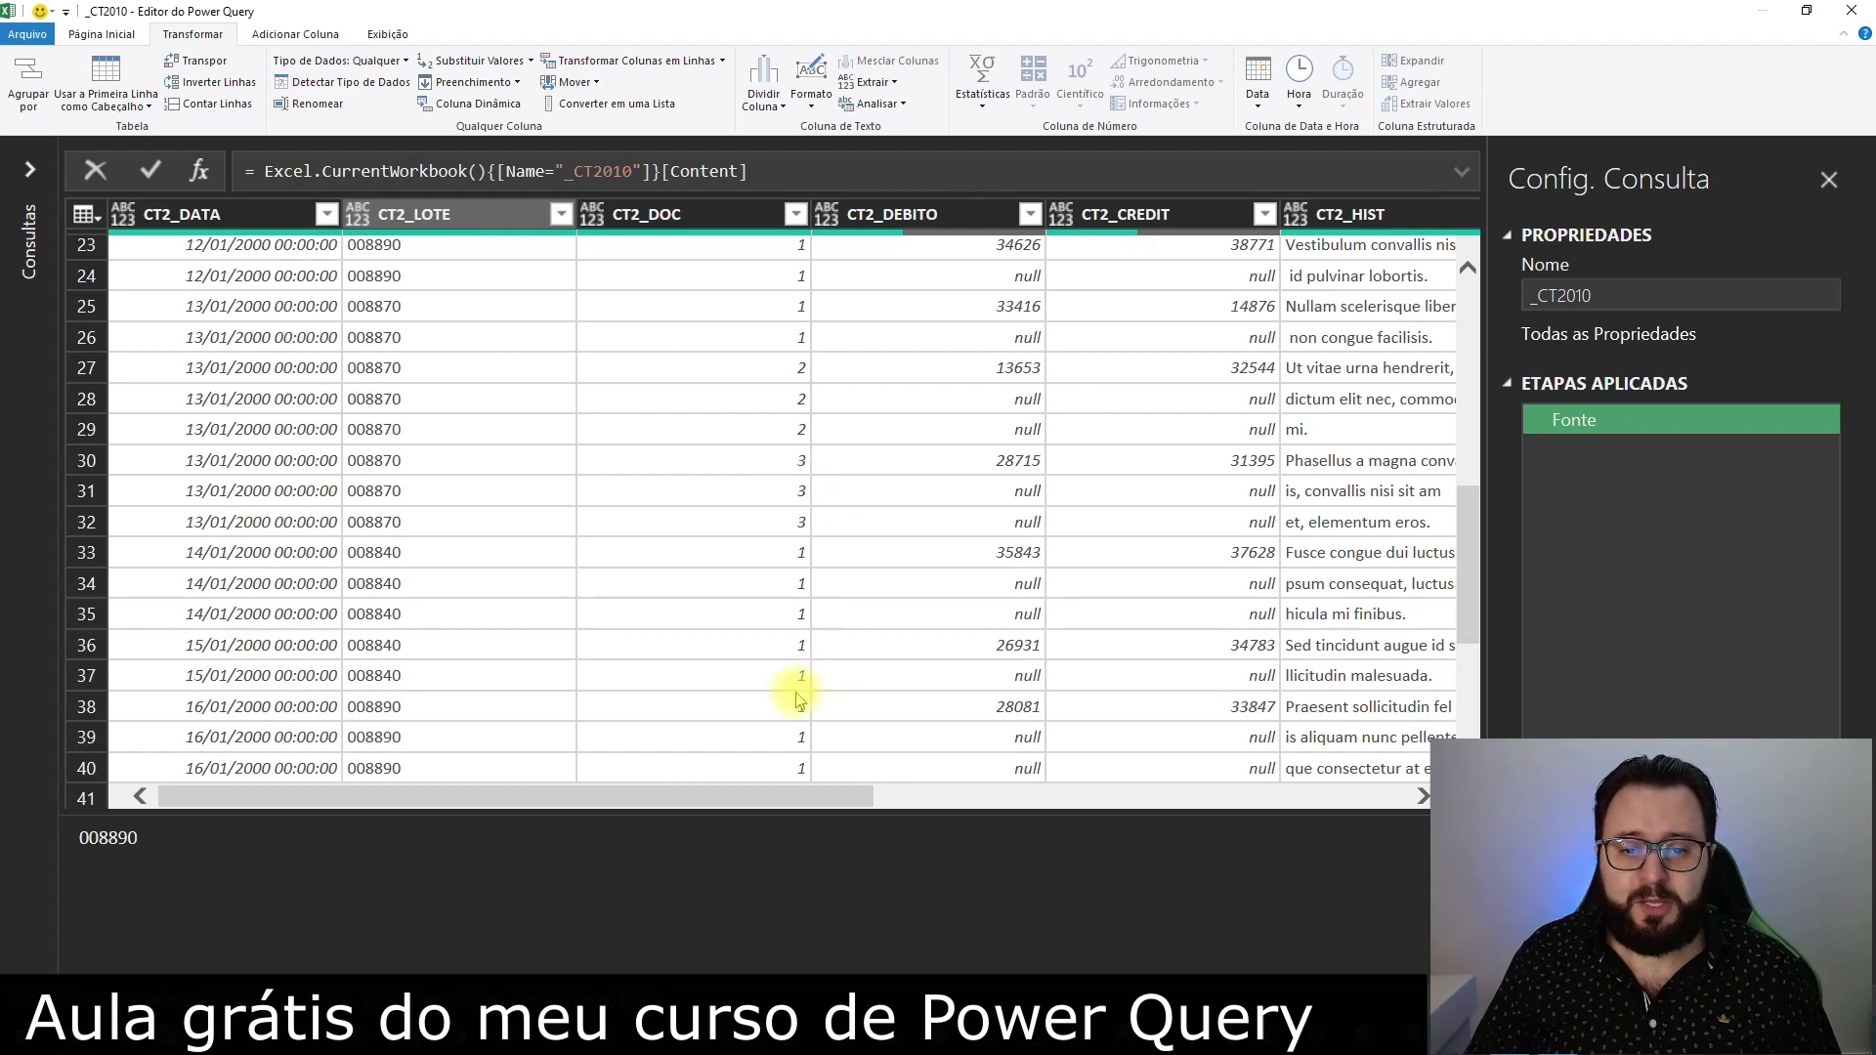
{"action": "scroll", "coordinate": [802, 689], "scroll_direction": "up", "scroll_amount": 7}
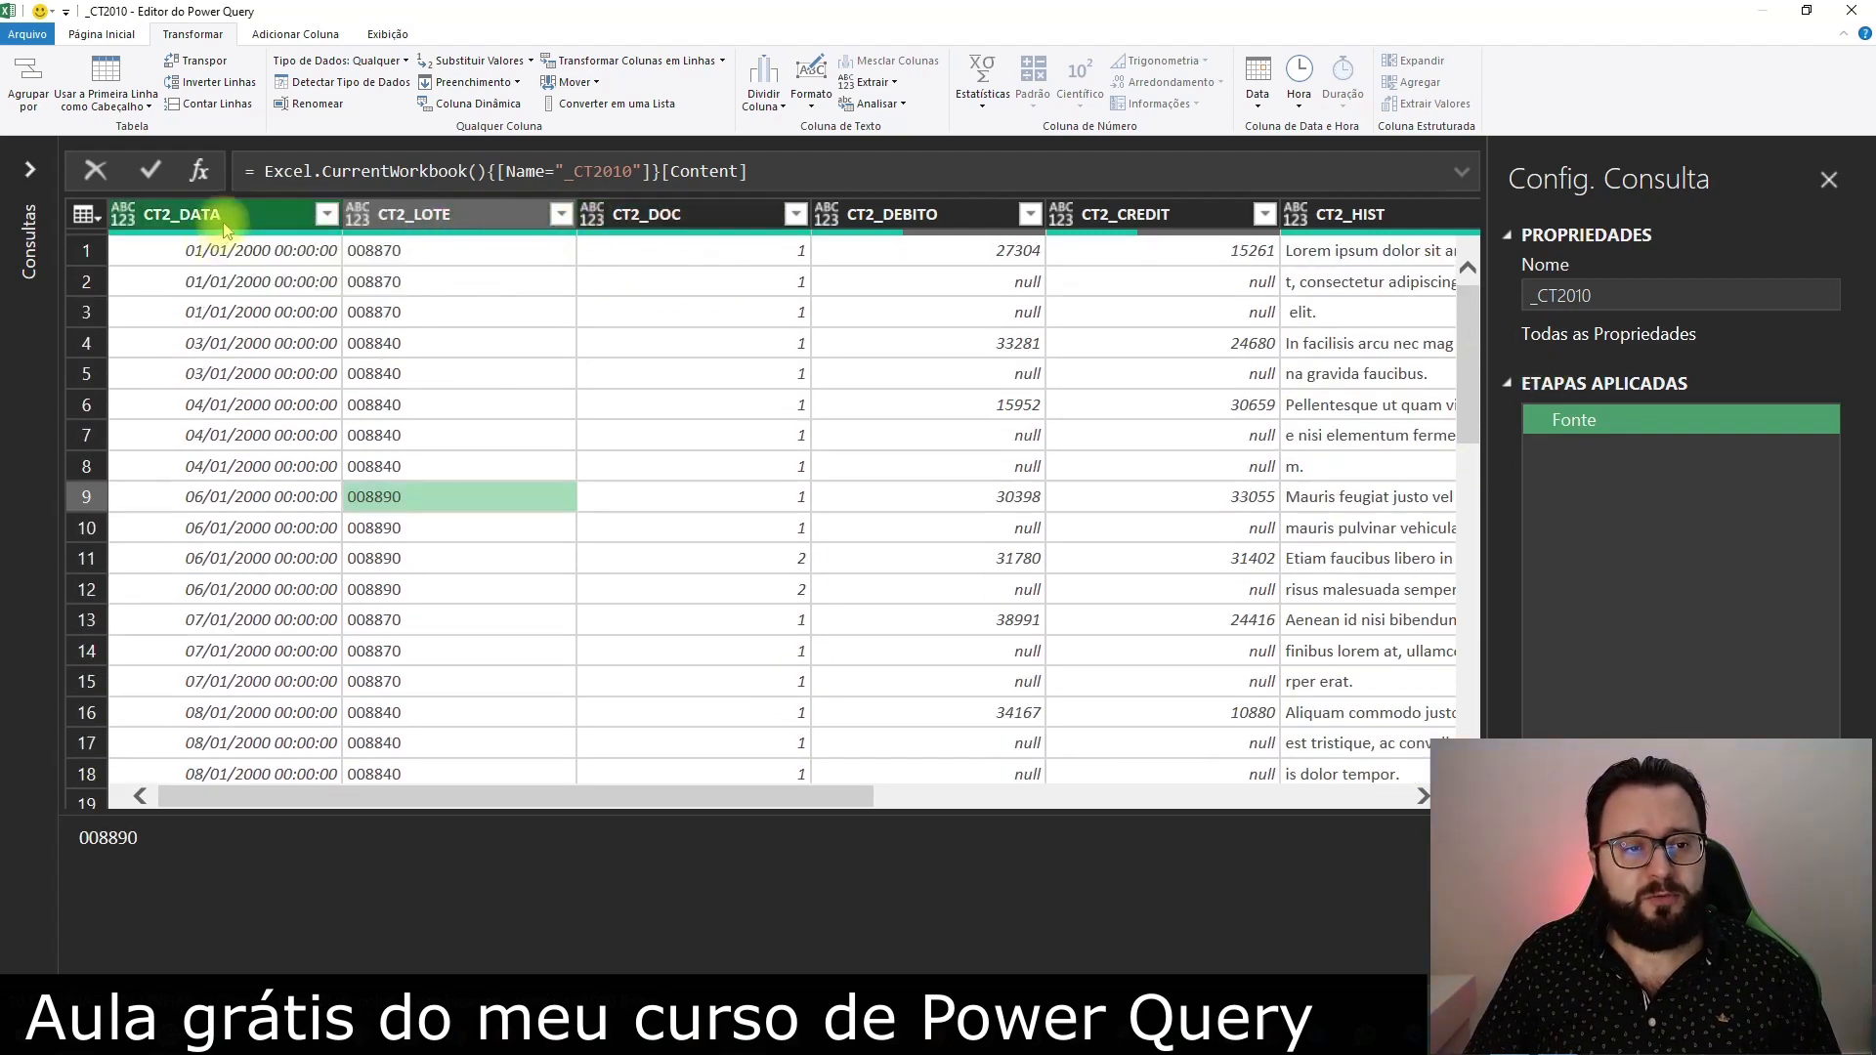
Group the rows by CT2_DATA, CT2_LOTE and CT2_DOC, with a Todas as Linhas aggregation named TabelaTodasLinhas
{"action": "left_click", "coordinate": [224, 223]}
{"action": "left_click", "coordinate": [450, 214], "text": "shift"}
{"action": "left_click", "coordinate": [664, 214], "text": "shift"}
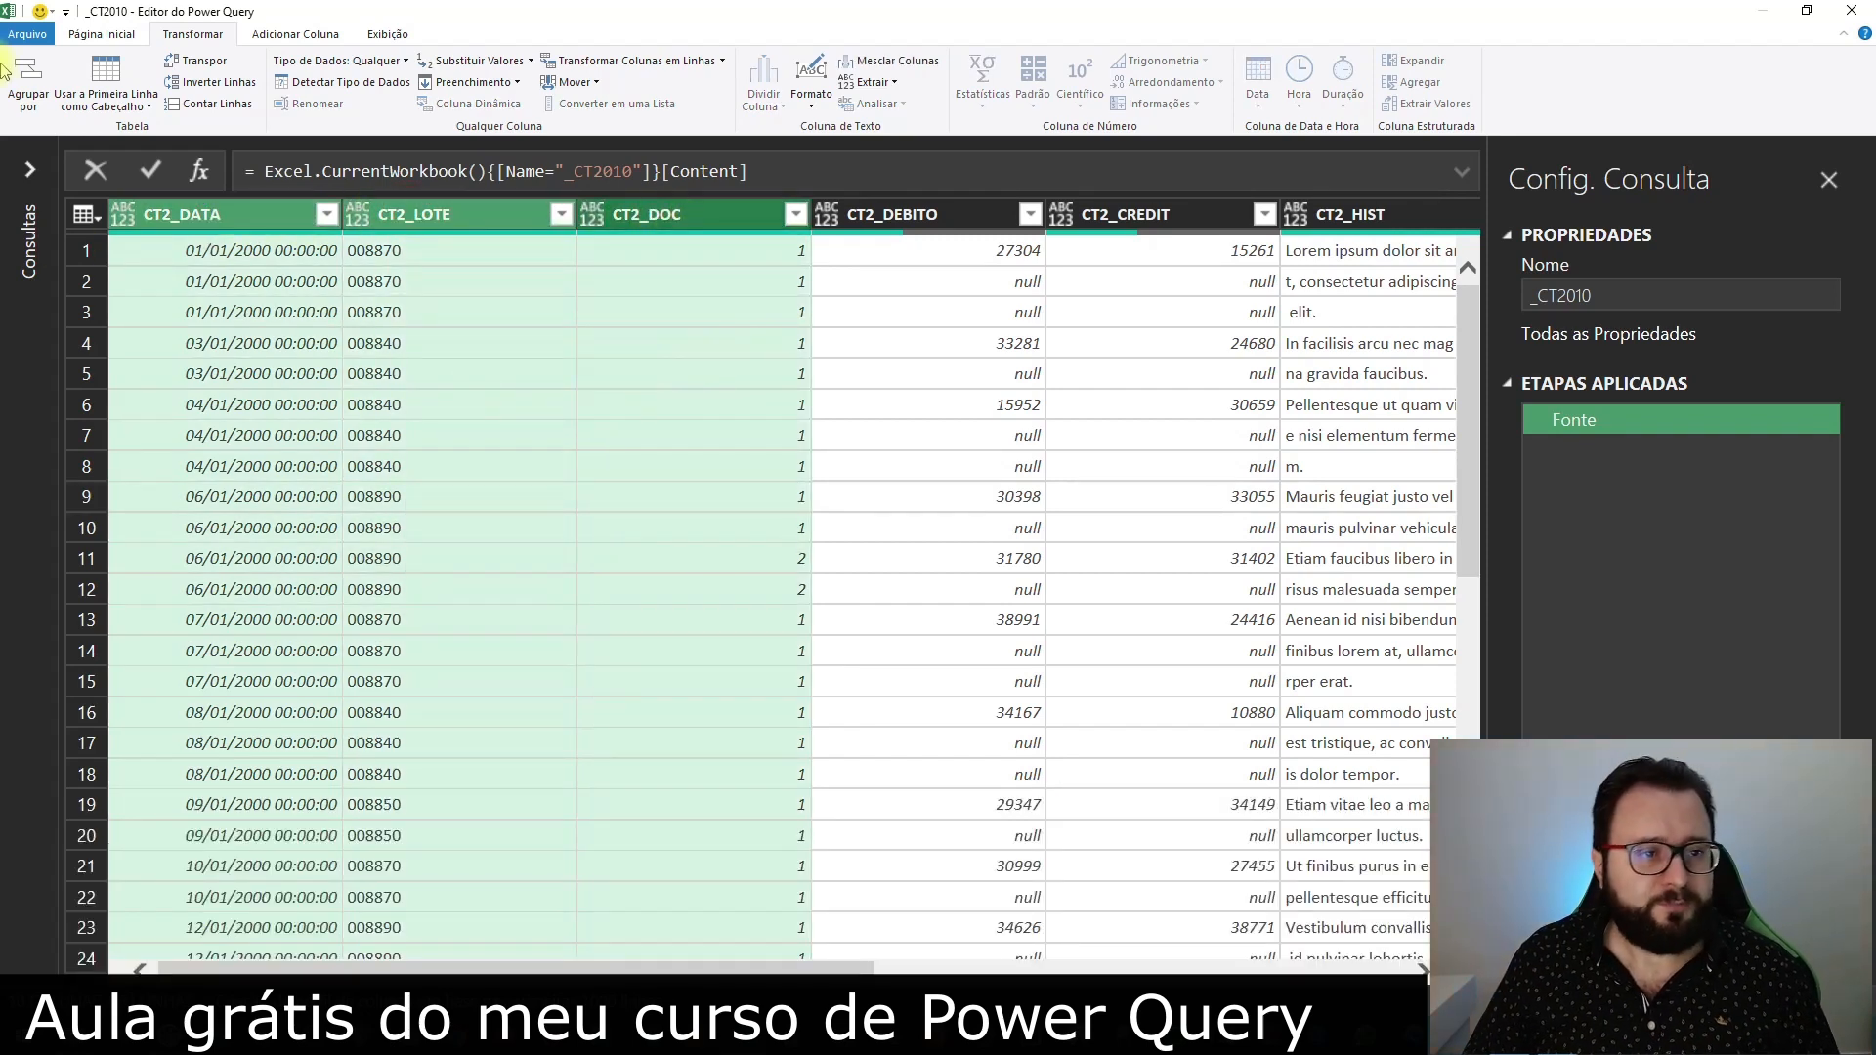
{"action": "left_click", "coordinate": [32, 91]}
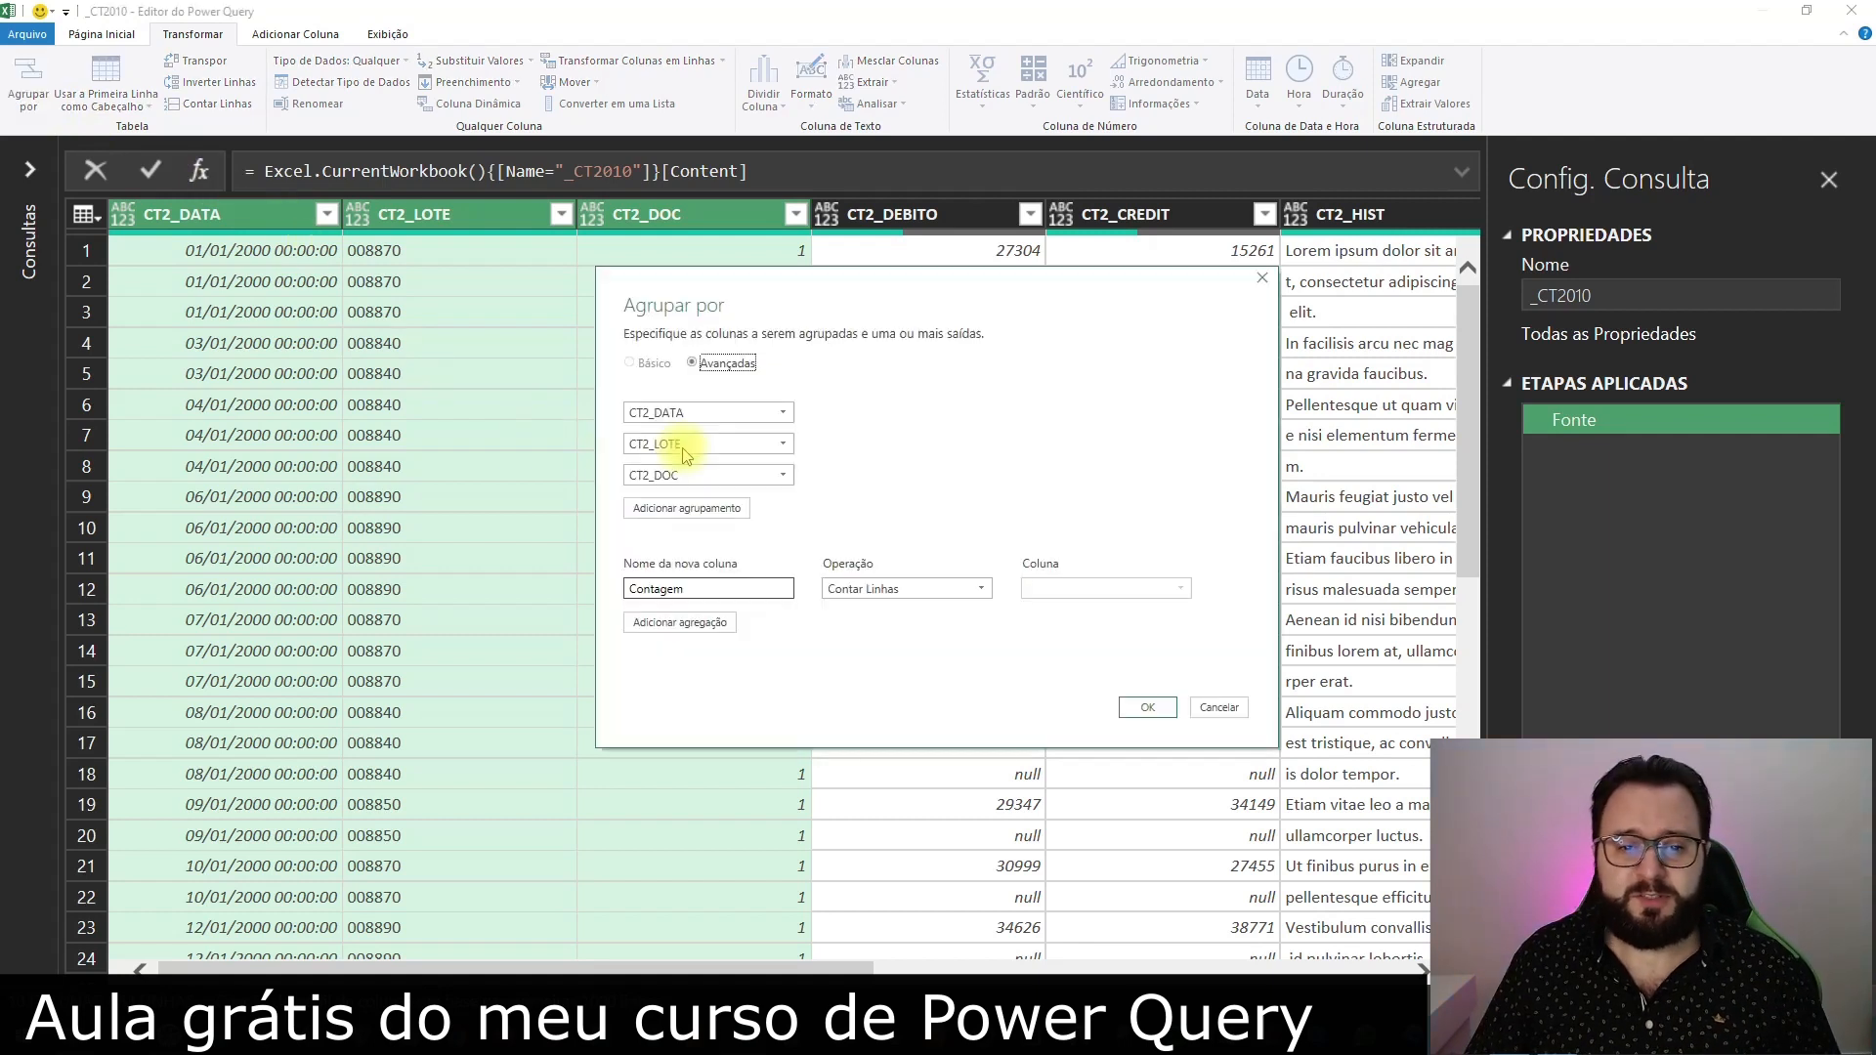
{"action": "left_click", "coordinate": [893, 588]}
{"action": "left_click", "coordinate": [894, 751]}
{"action": "double_click", "coordinate": [701, 588]}
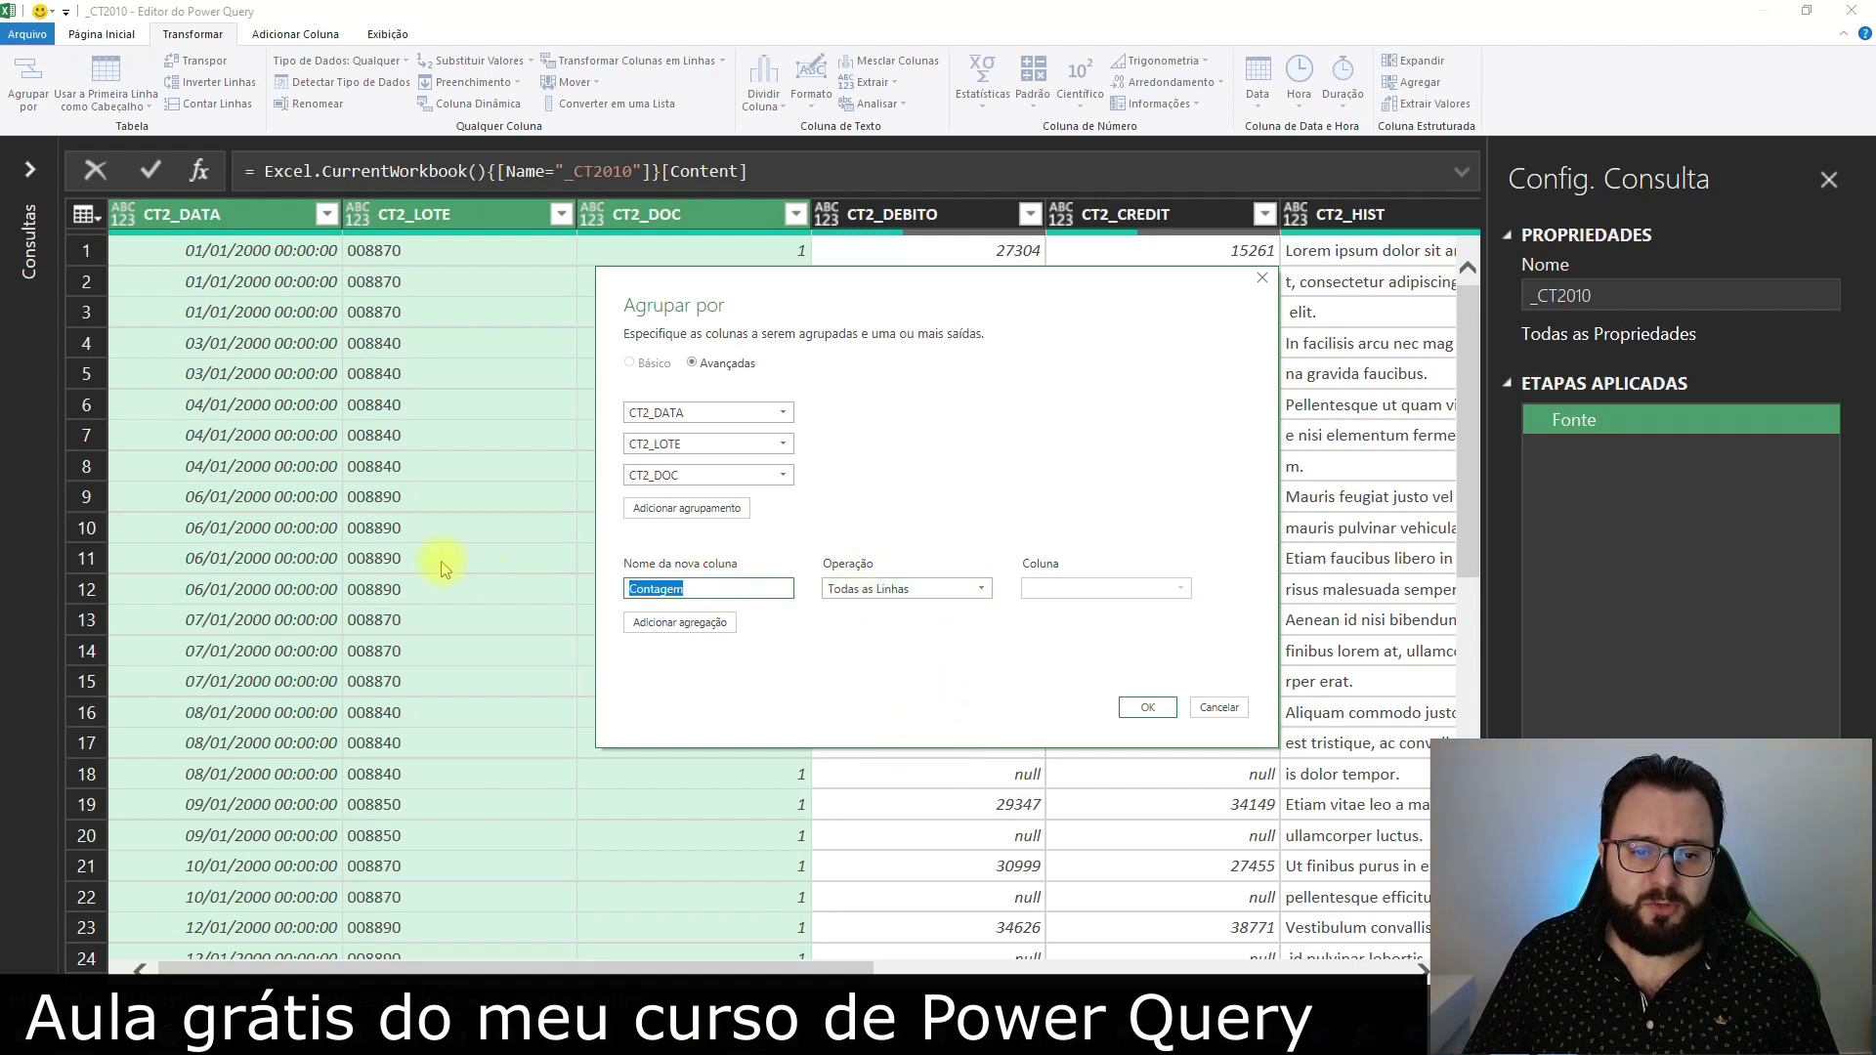
{"action": "type", "text": "TabelaTodasLinhas"}
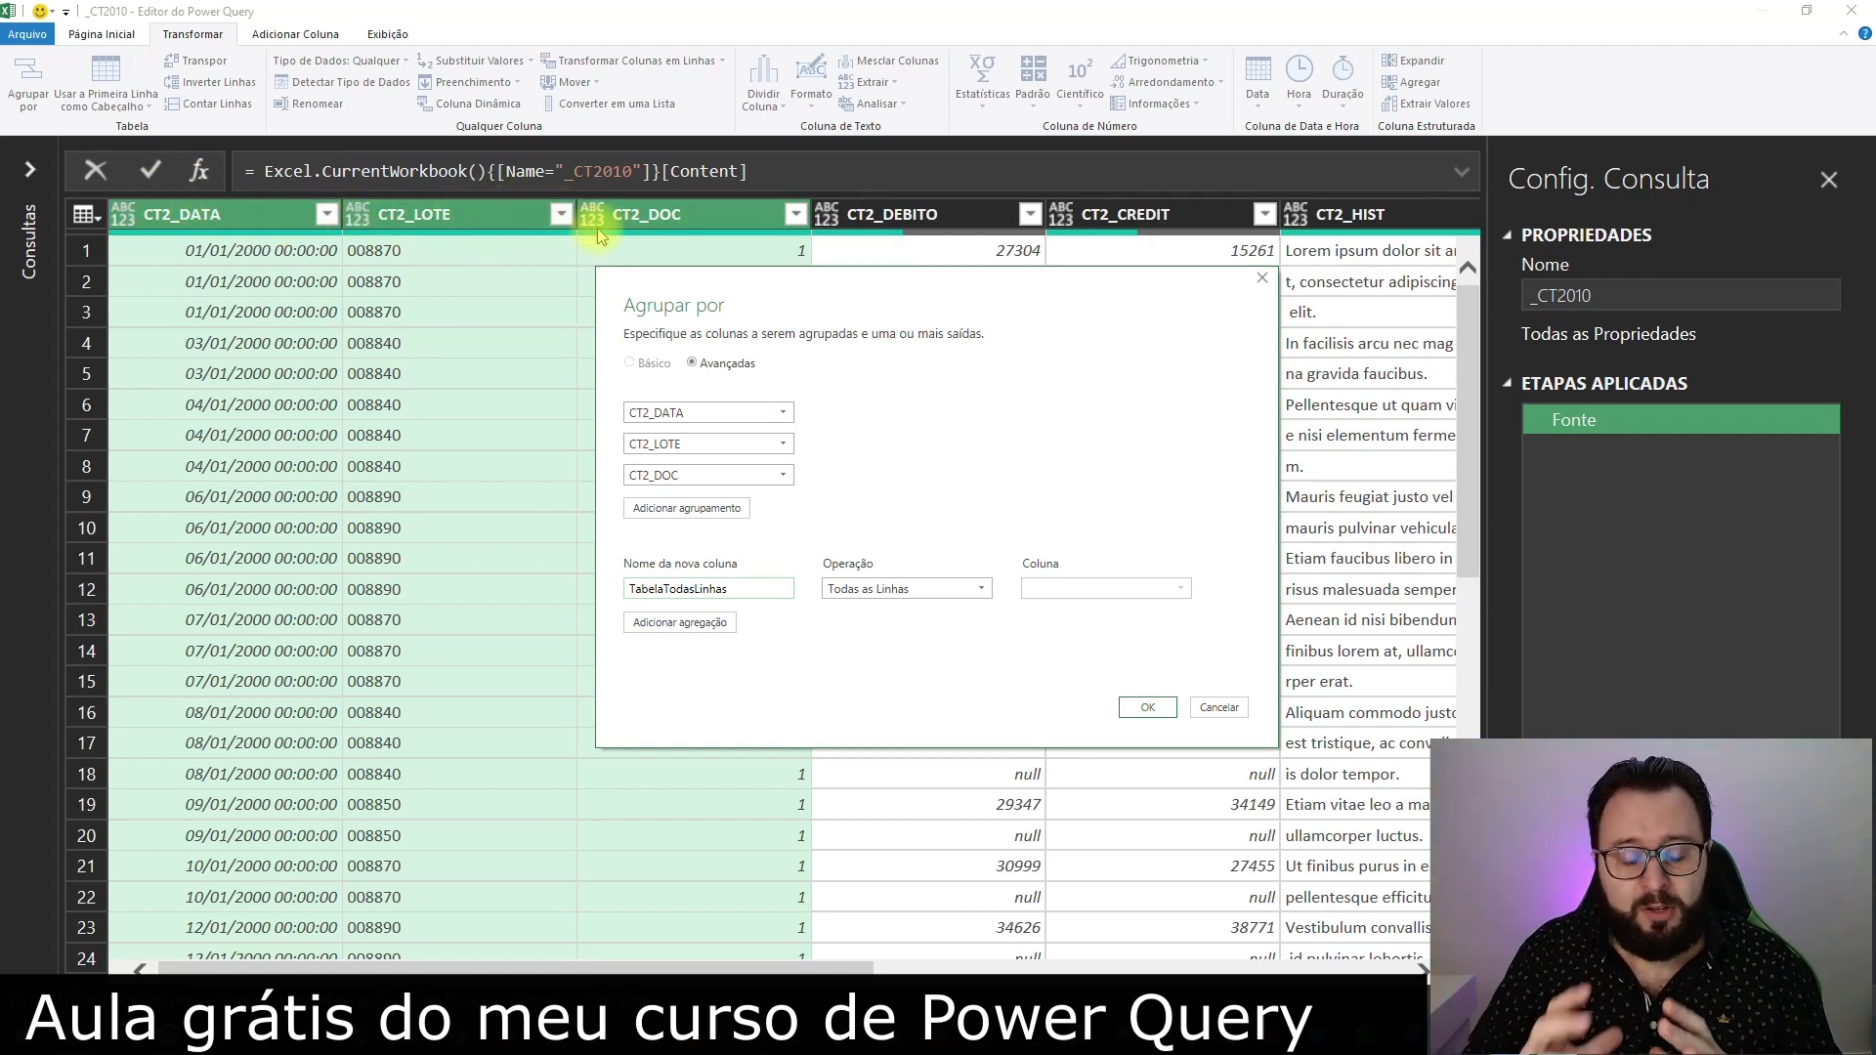
{"action": "left_click", "coordinate": [1149, 708]}
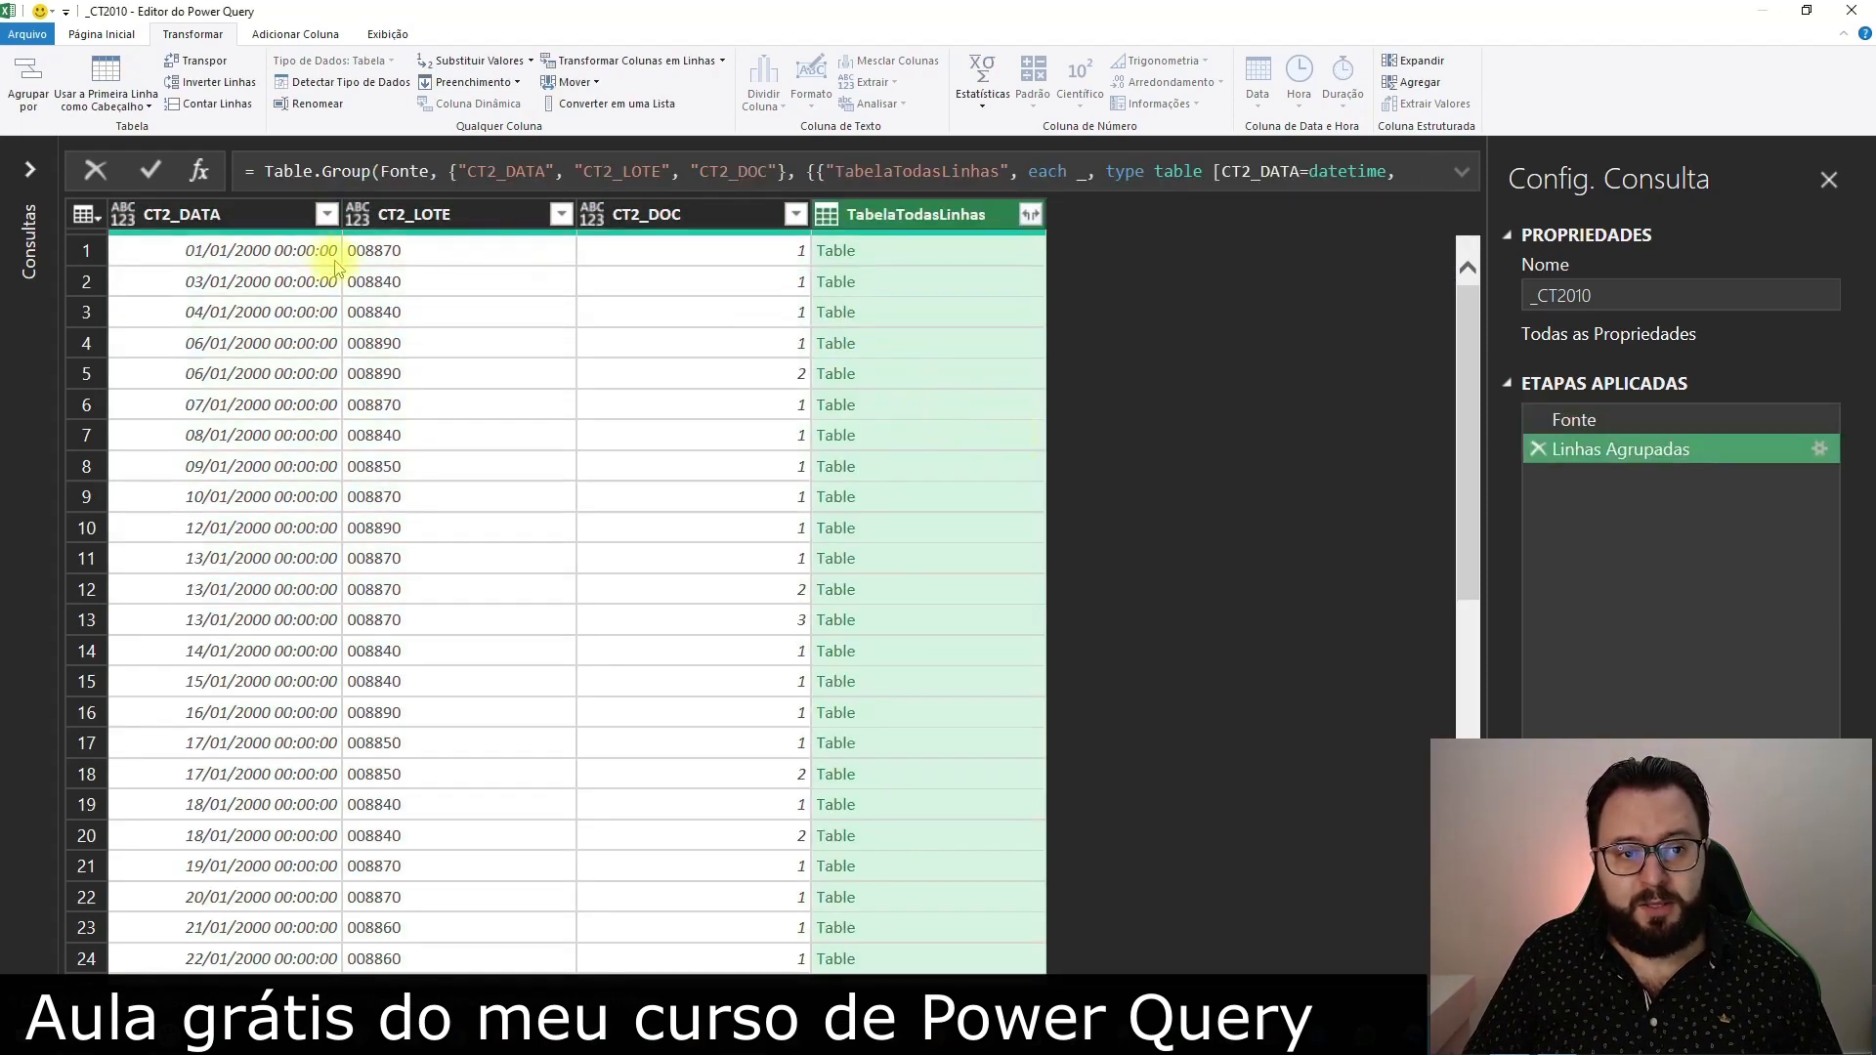
Enlarge the cell preview and inspect the nested TabelaTodasLinhas tables in rows 1 to 4
{"action": "left_click", "coordinate": [989, 255]}
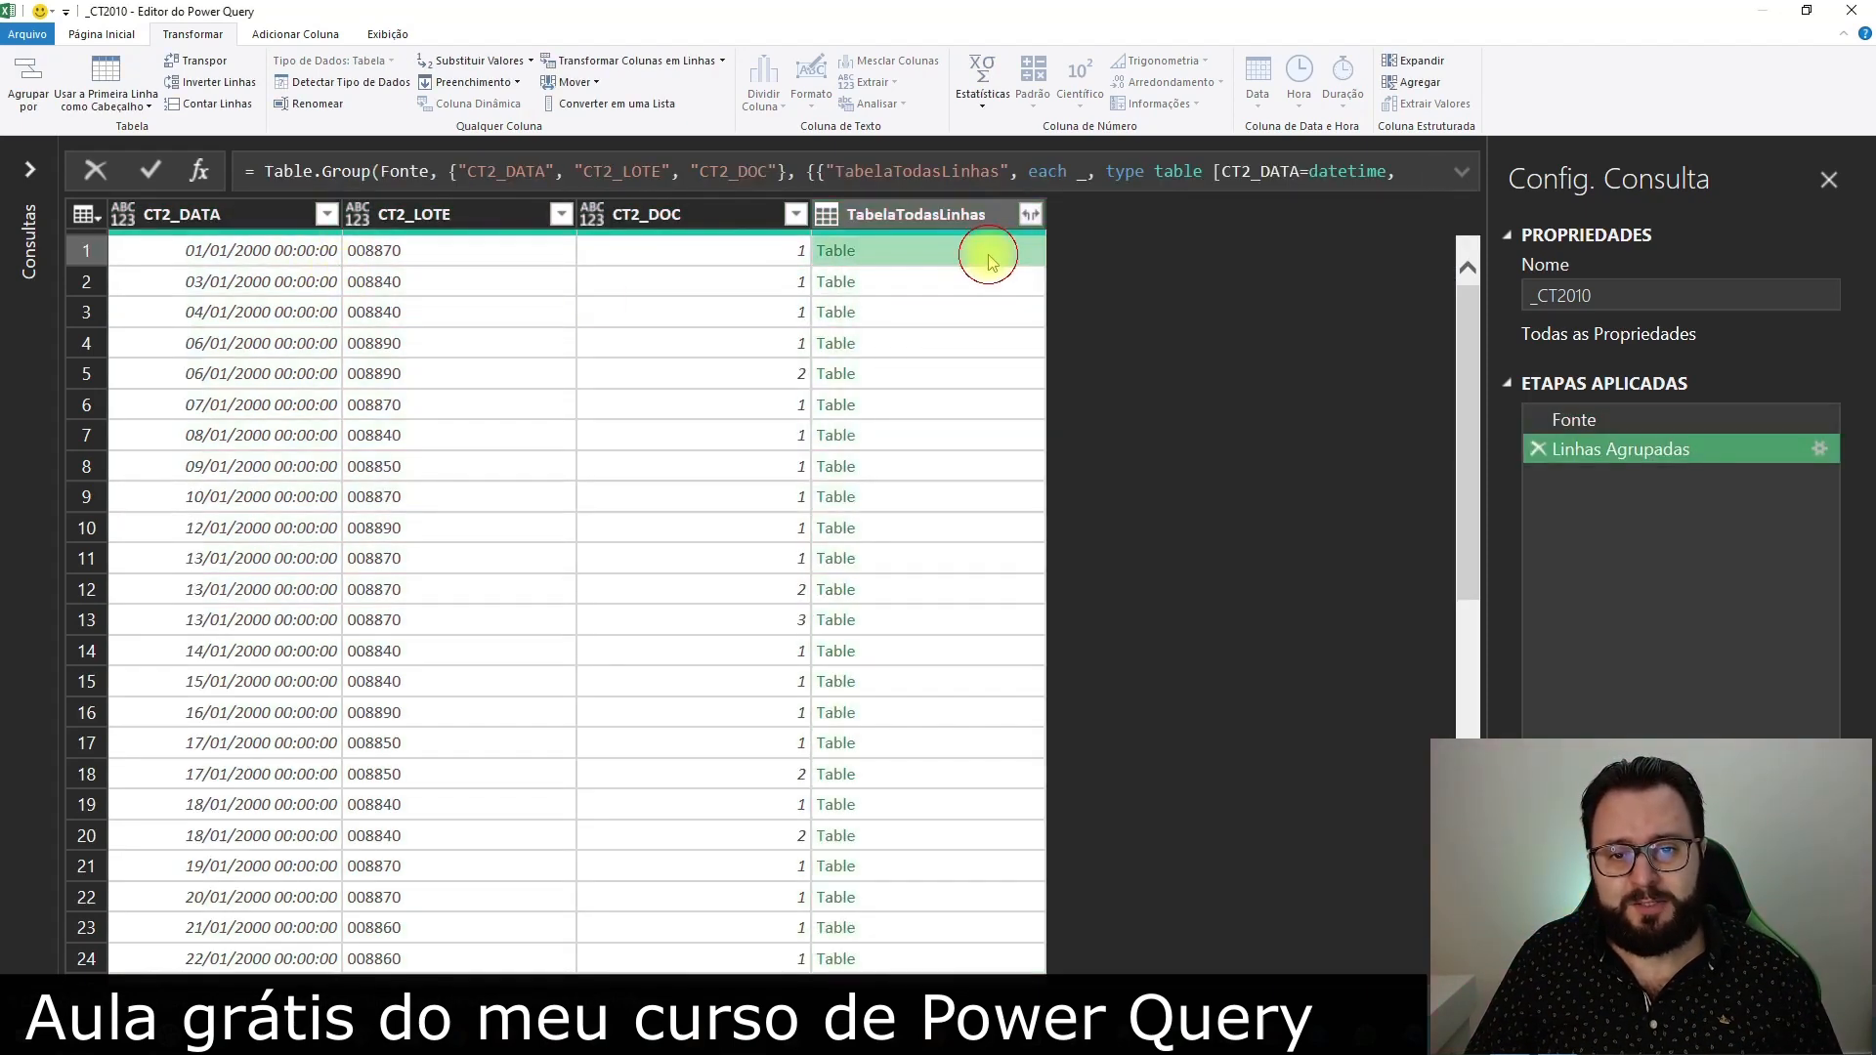
{"action": "left_click_drag", "start_coordinate": [799, 819], "coordinate": [796, 696]}
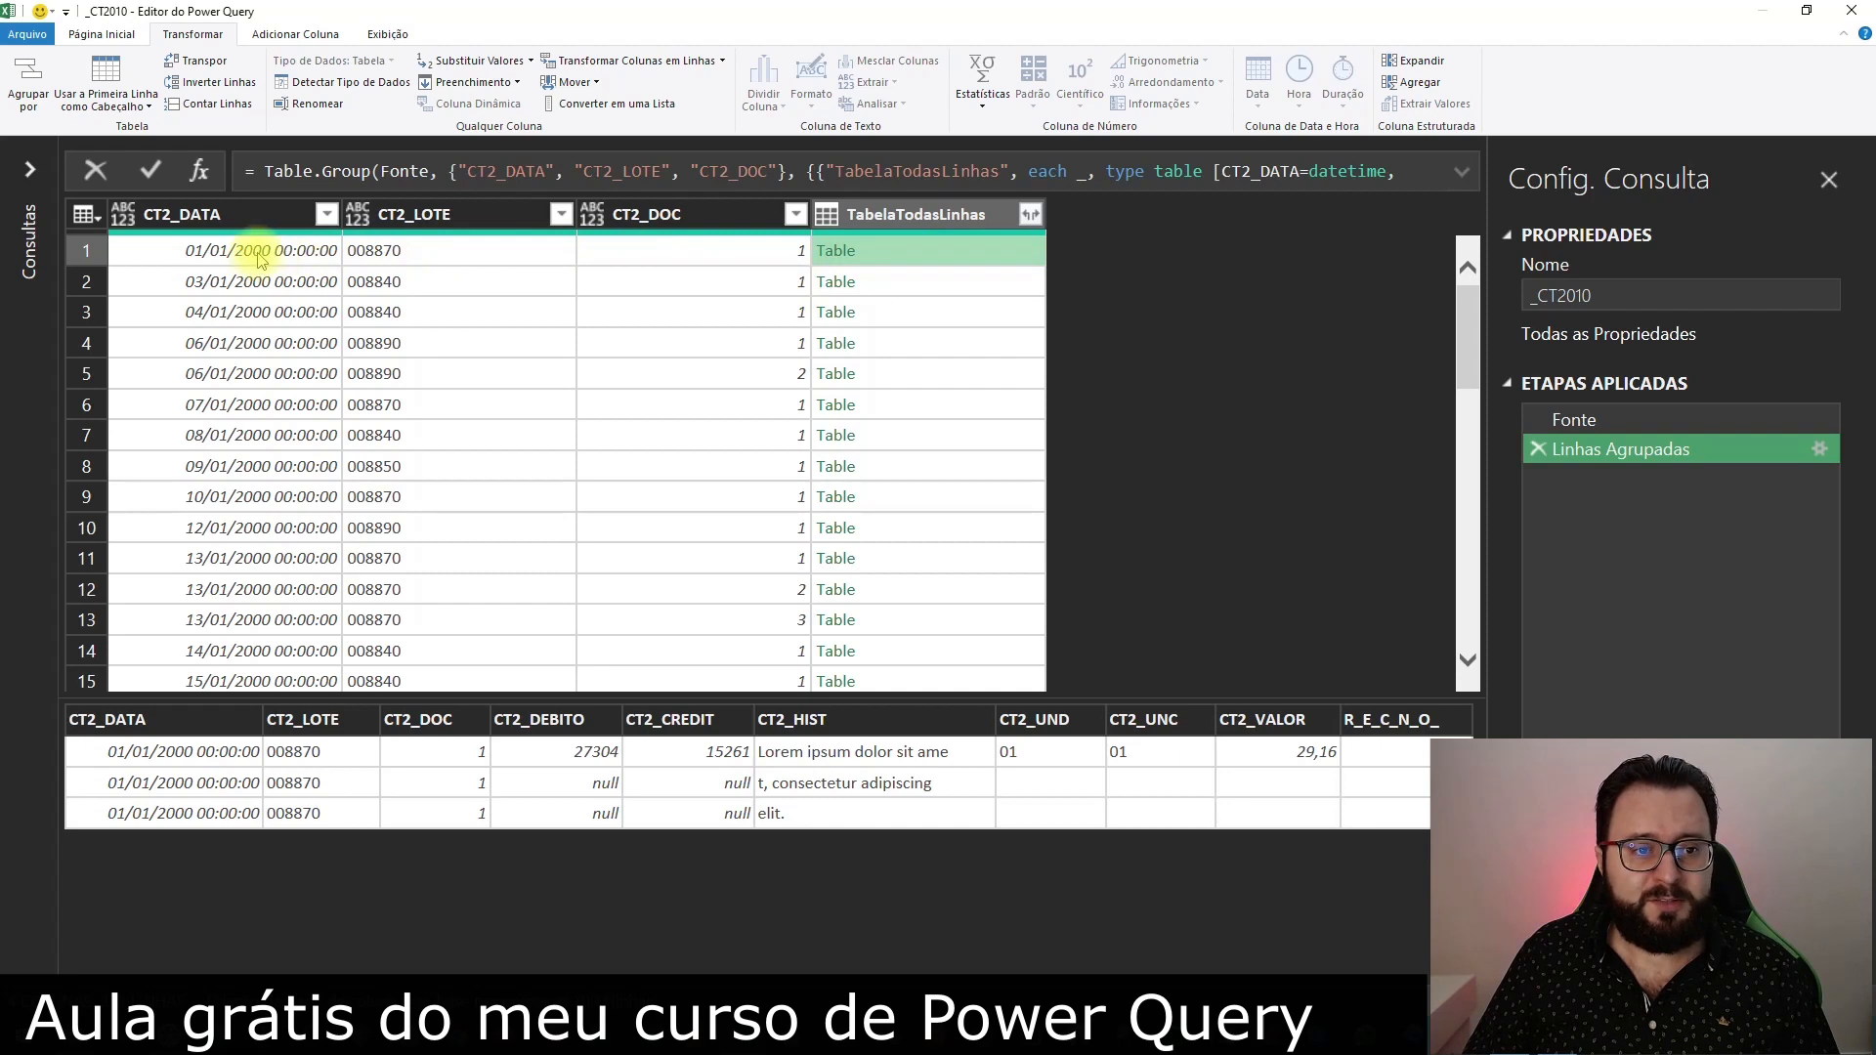
{"action": "left_click", "coordinate": [772, 252]}
{"action": "left_click", "coordinate": [1005, 252]}
{"action": "left_click", "coordinate": [975, 288]}
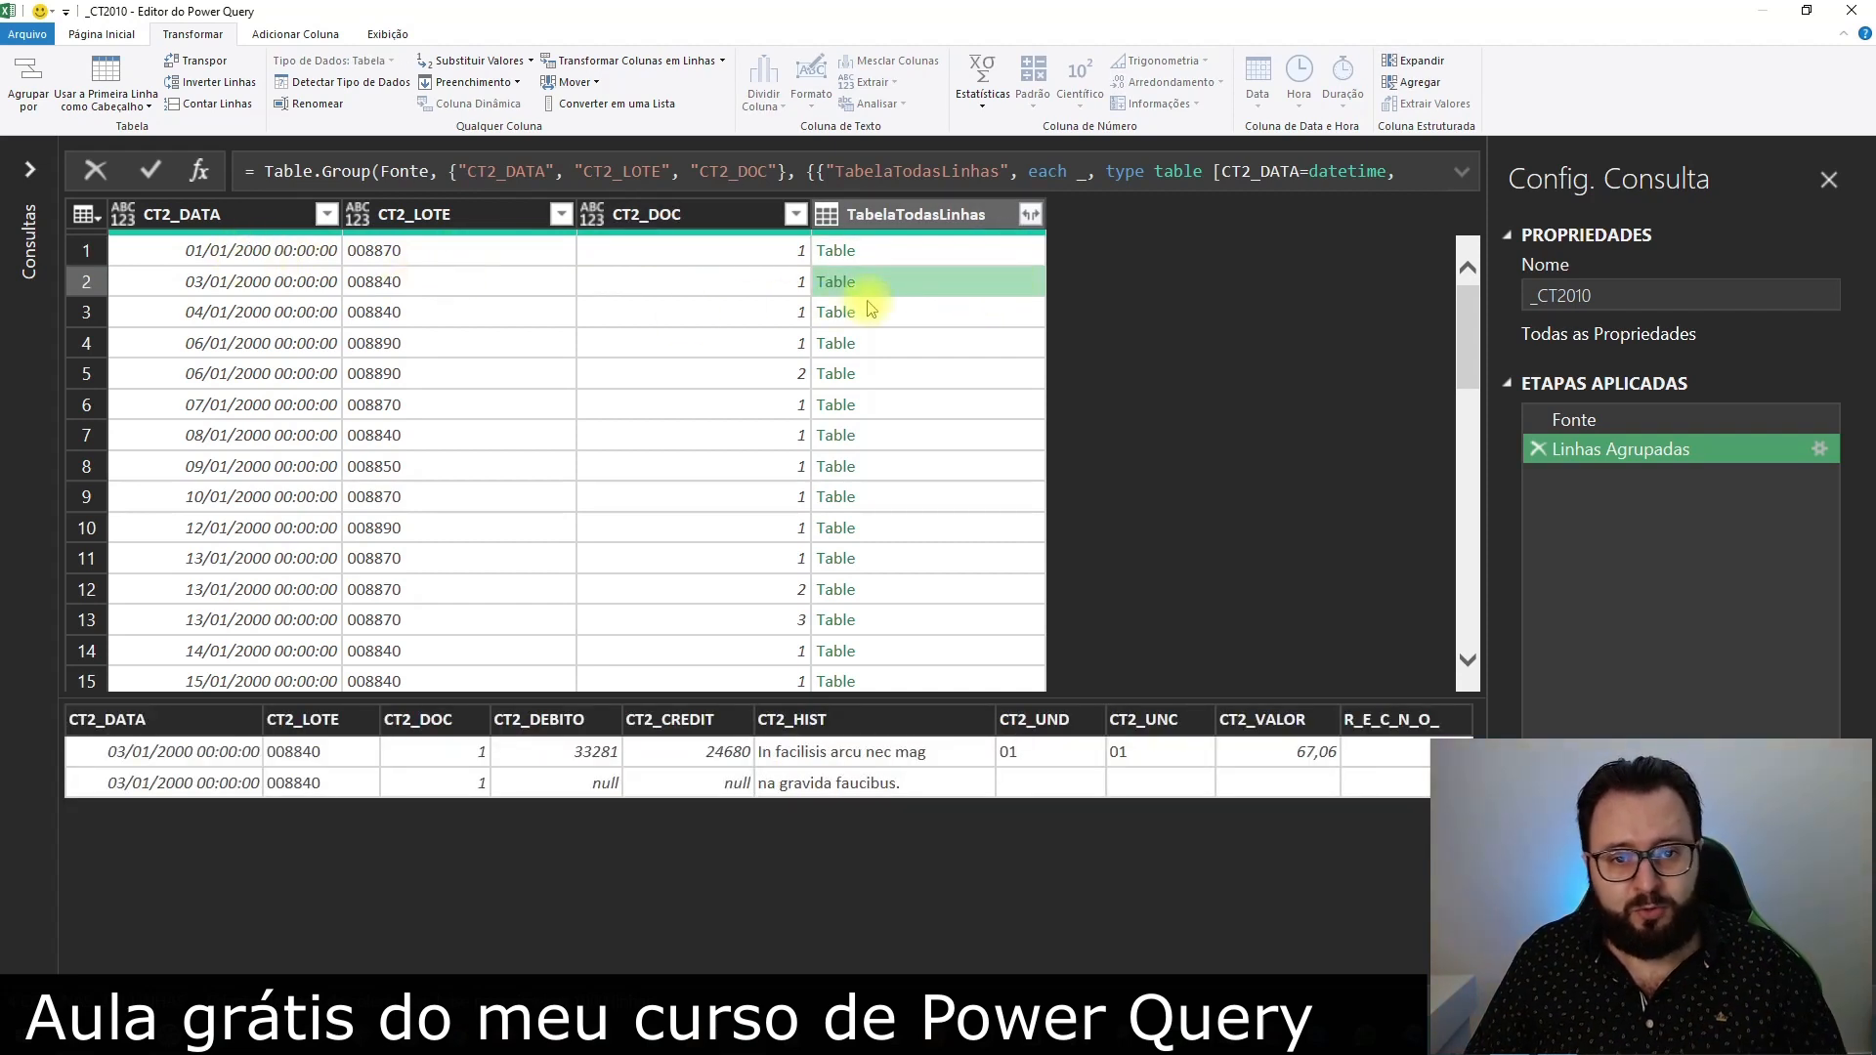
{"action": "left_click", "coordinate": [944, 319]}
{"action": "left_click", "coordinate": [960, 348]}
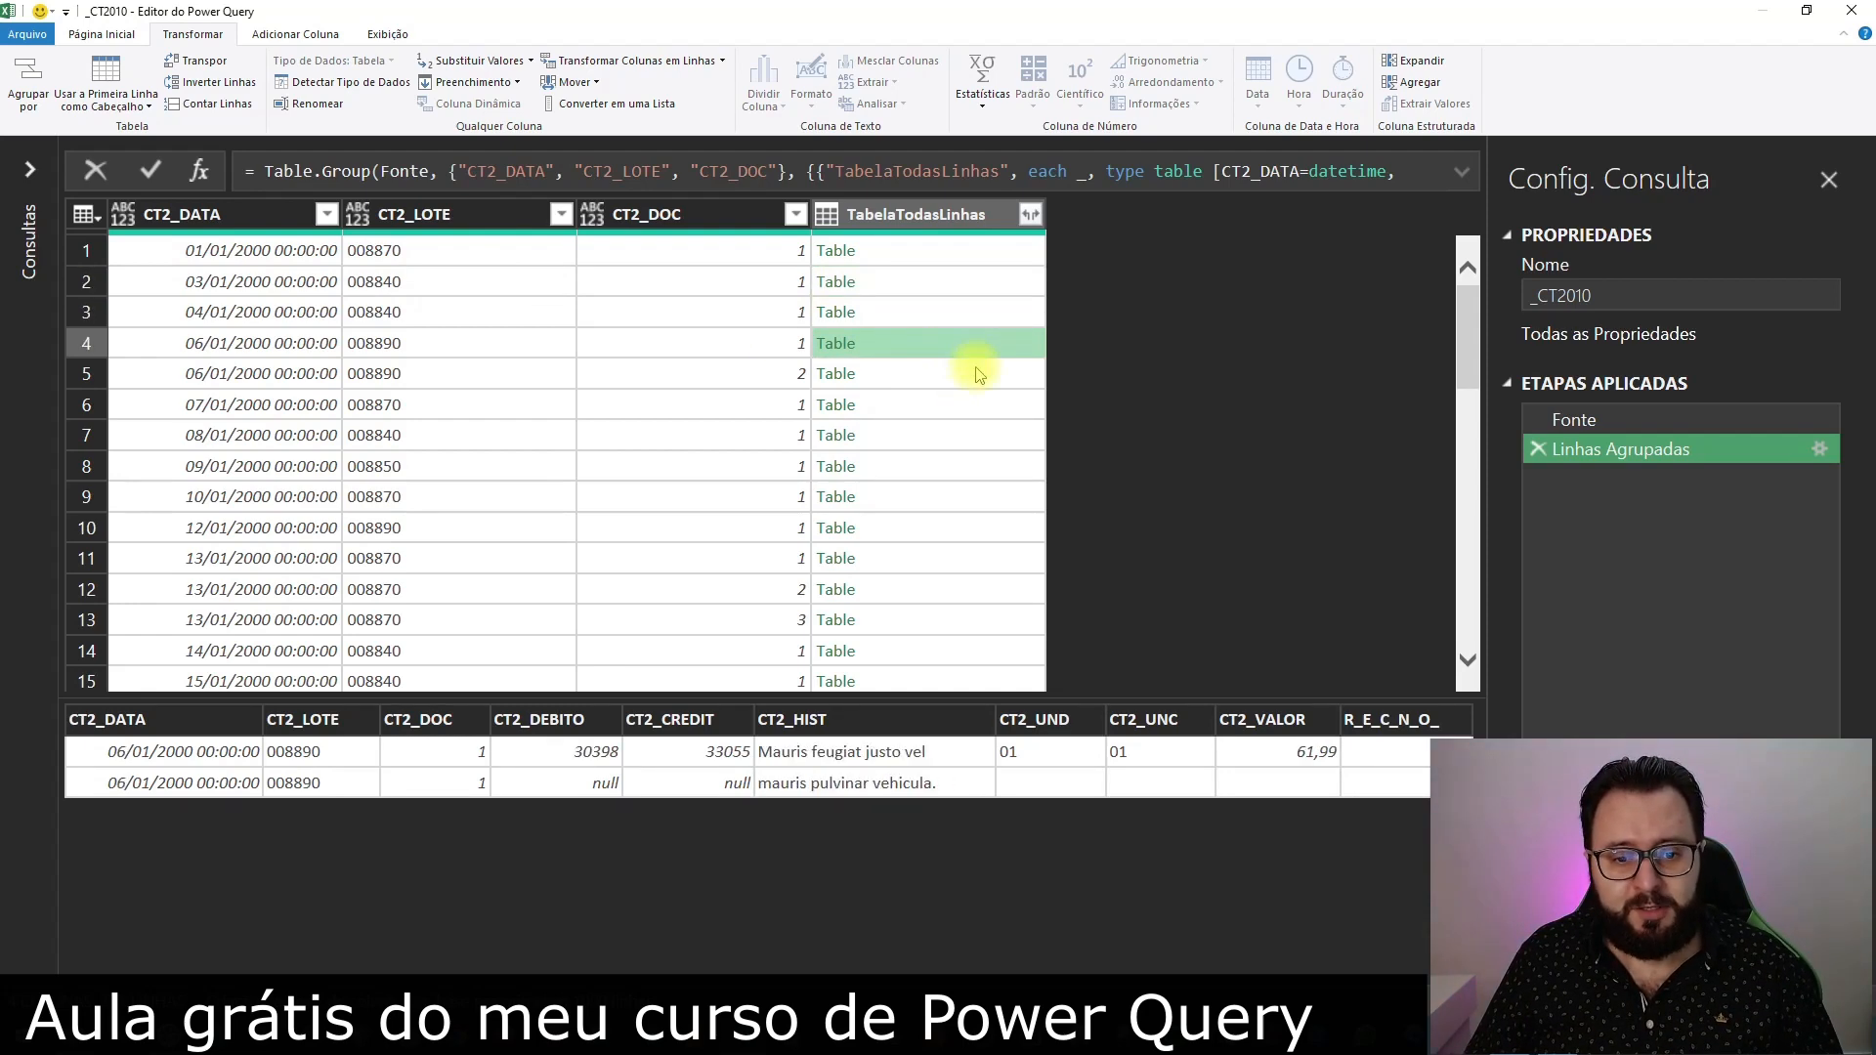
Go through the nested TabelaTodasLinhas tables from row 5 down to row 16, comparing the lines grouped in each
{"action": "key", "text": "Down"}
{"action": "key", "text": "Down"}
{"action": "key", "text": "Down"}
{"action": "key", "text": "Down"}
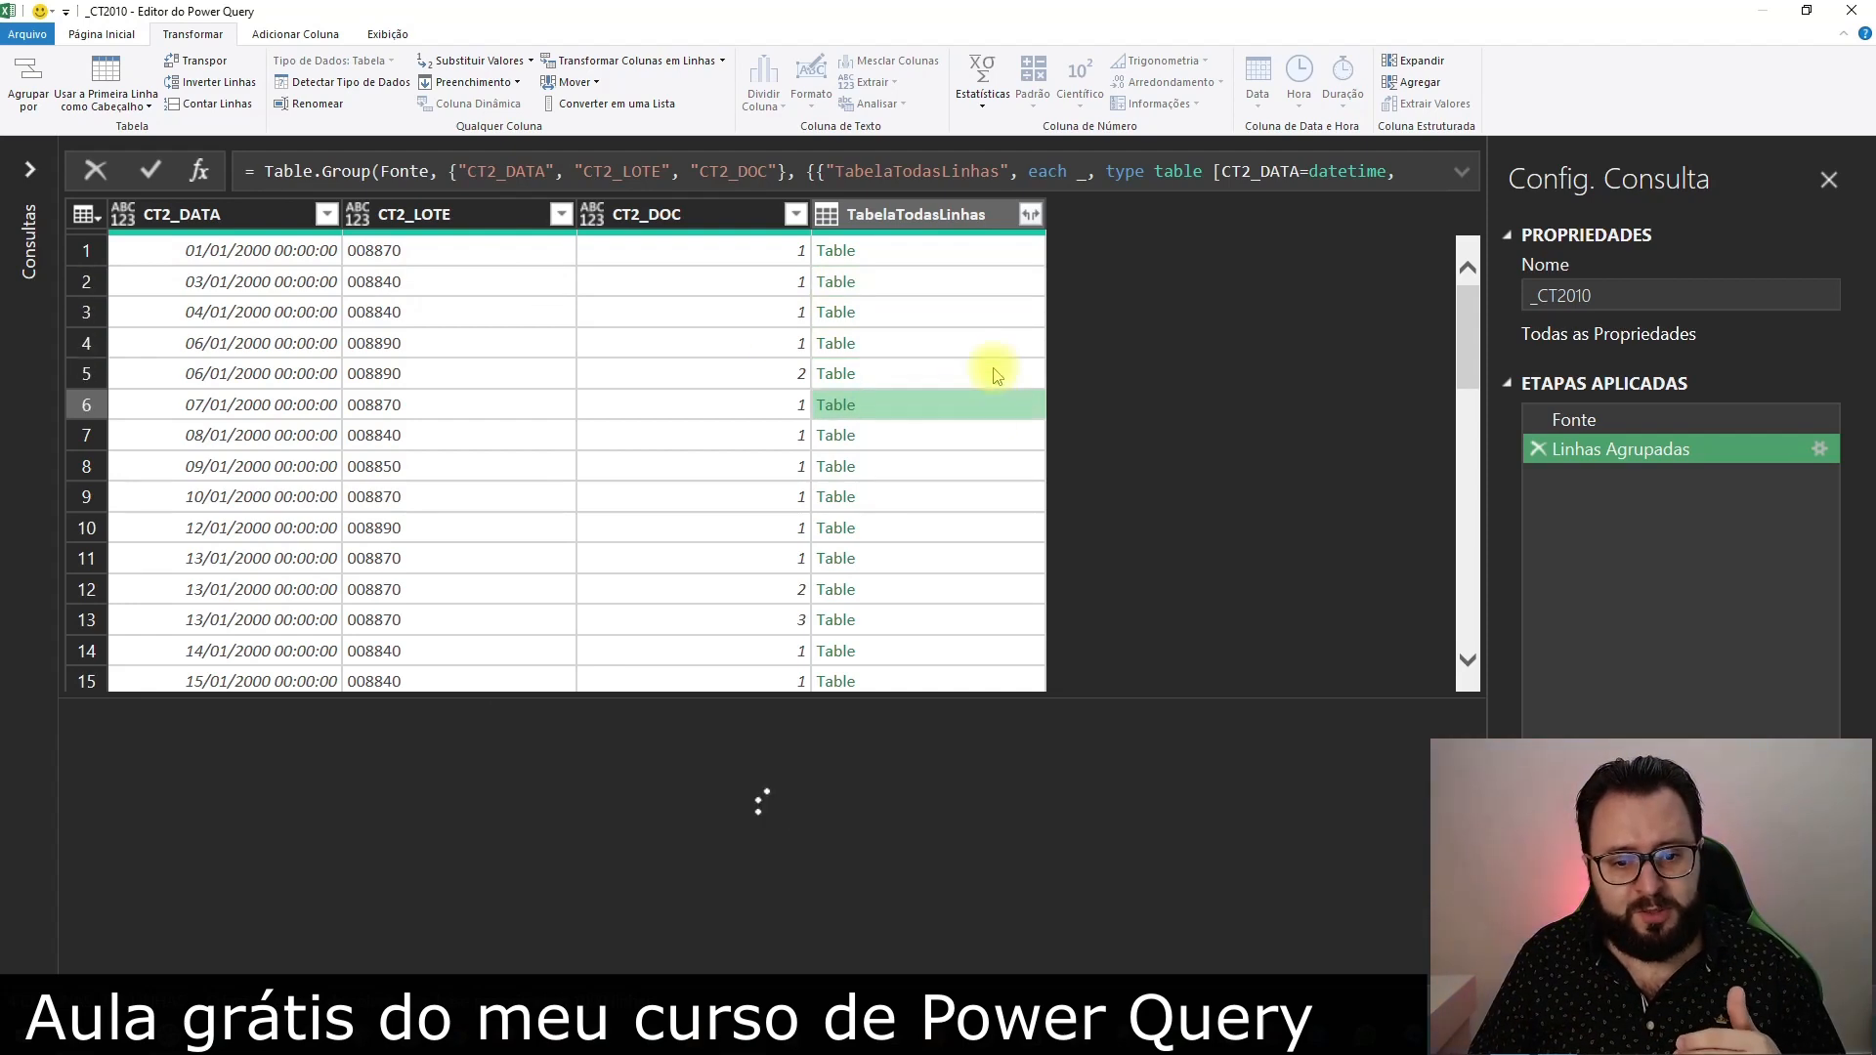
{"action": "key", "text": "Down"}
{"action": "key", "text": "Down"}
{"action": "key", "text": "Down"}
{"action": "key", "text": "Down"}
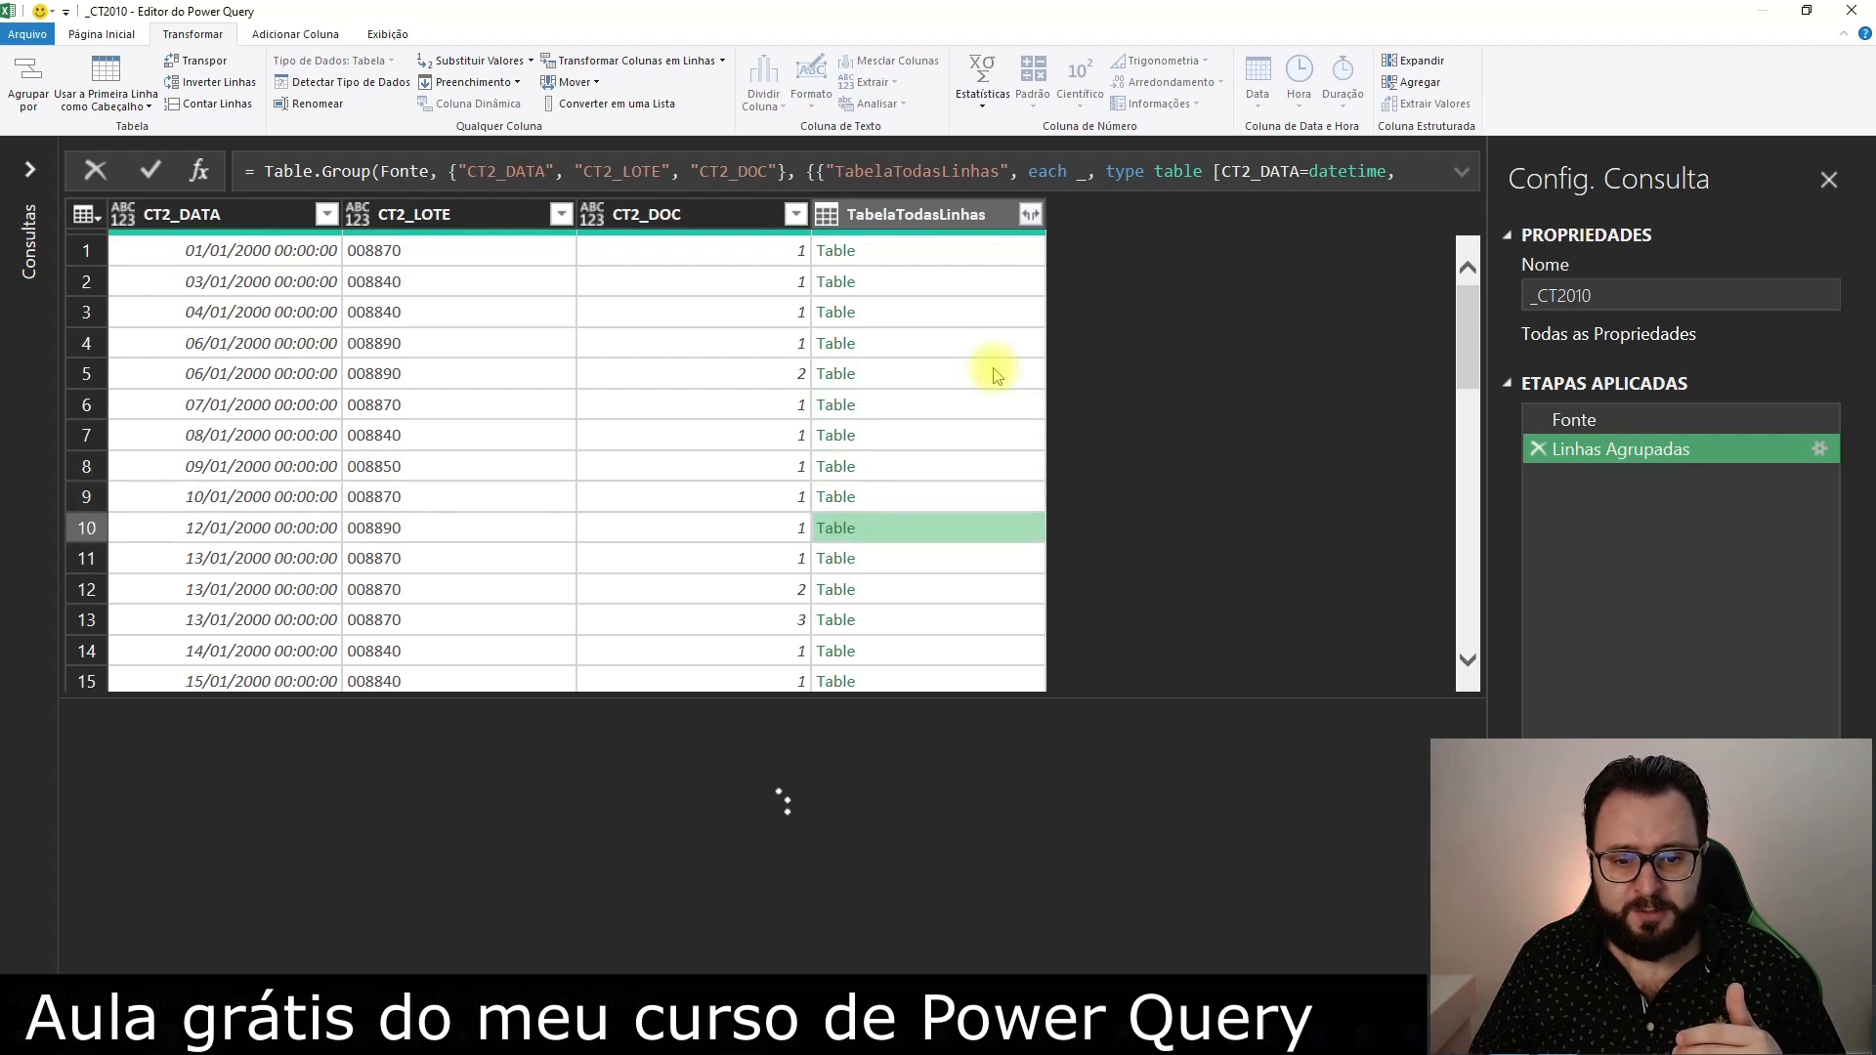
{"action": "key", "text": "Down"}
{"action": "key", "text": "Down"}
{"action": "key", "text": "Down"}
{"action": "key", "text": "Down"}
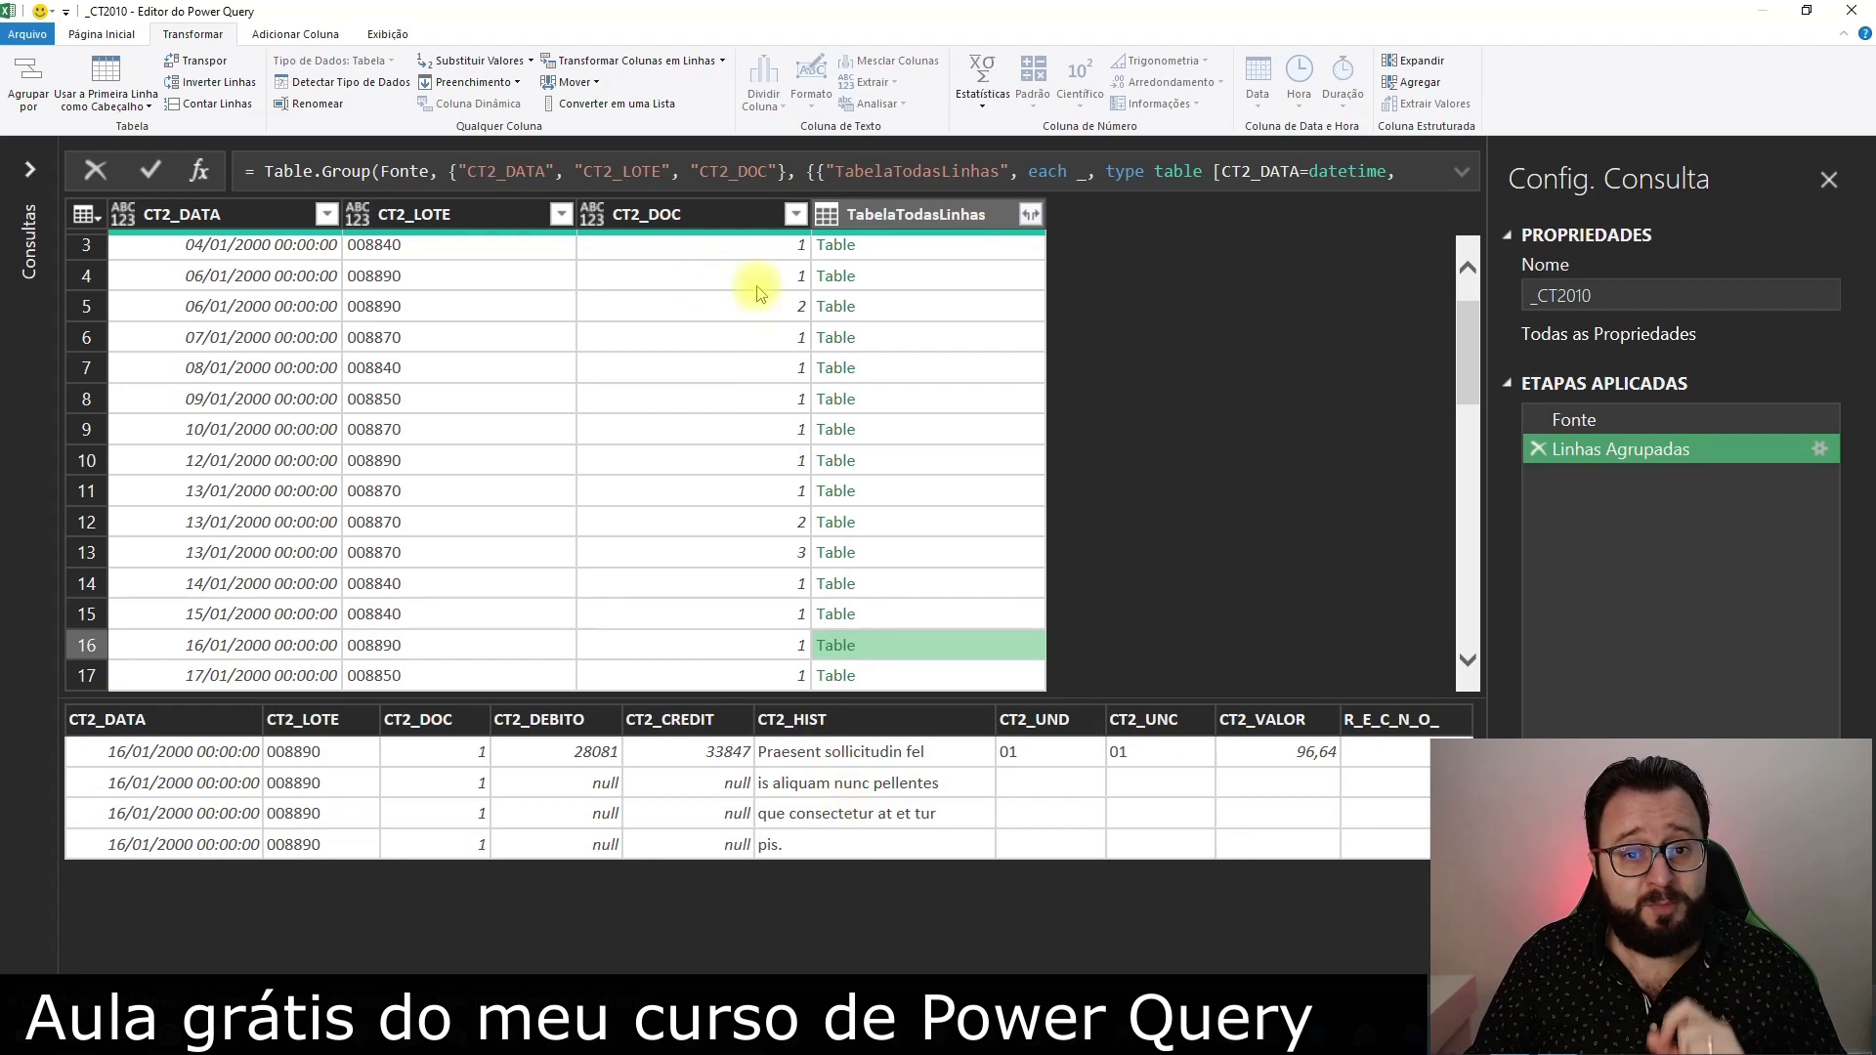
Examine the split CT2_HIST text inside the nested table of the first 06/01/2000 entry
{"action": "left_click", "coordinate": [948, 268]}
{"action": "left_click", "coordinate": [295, 34]}
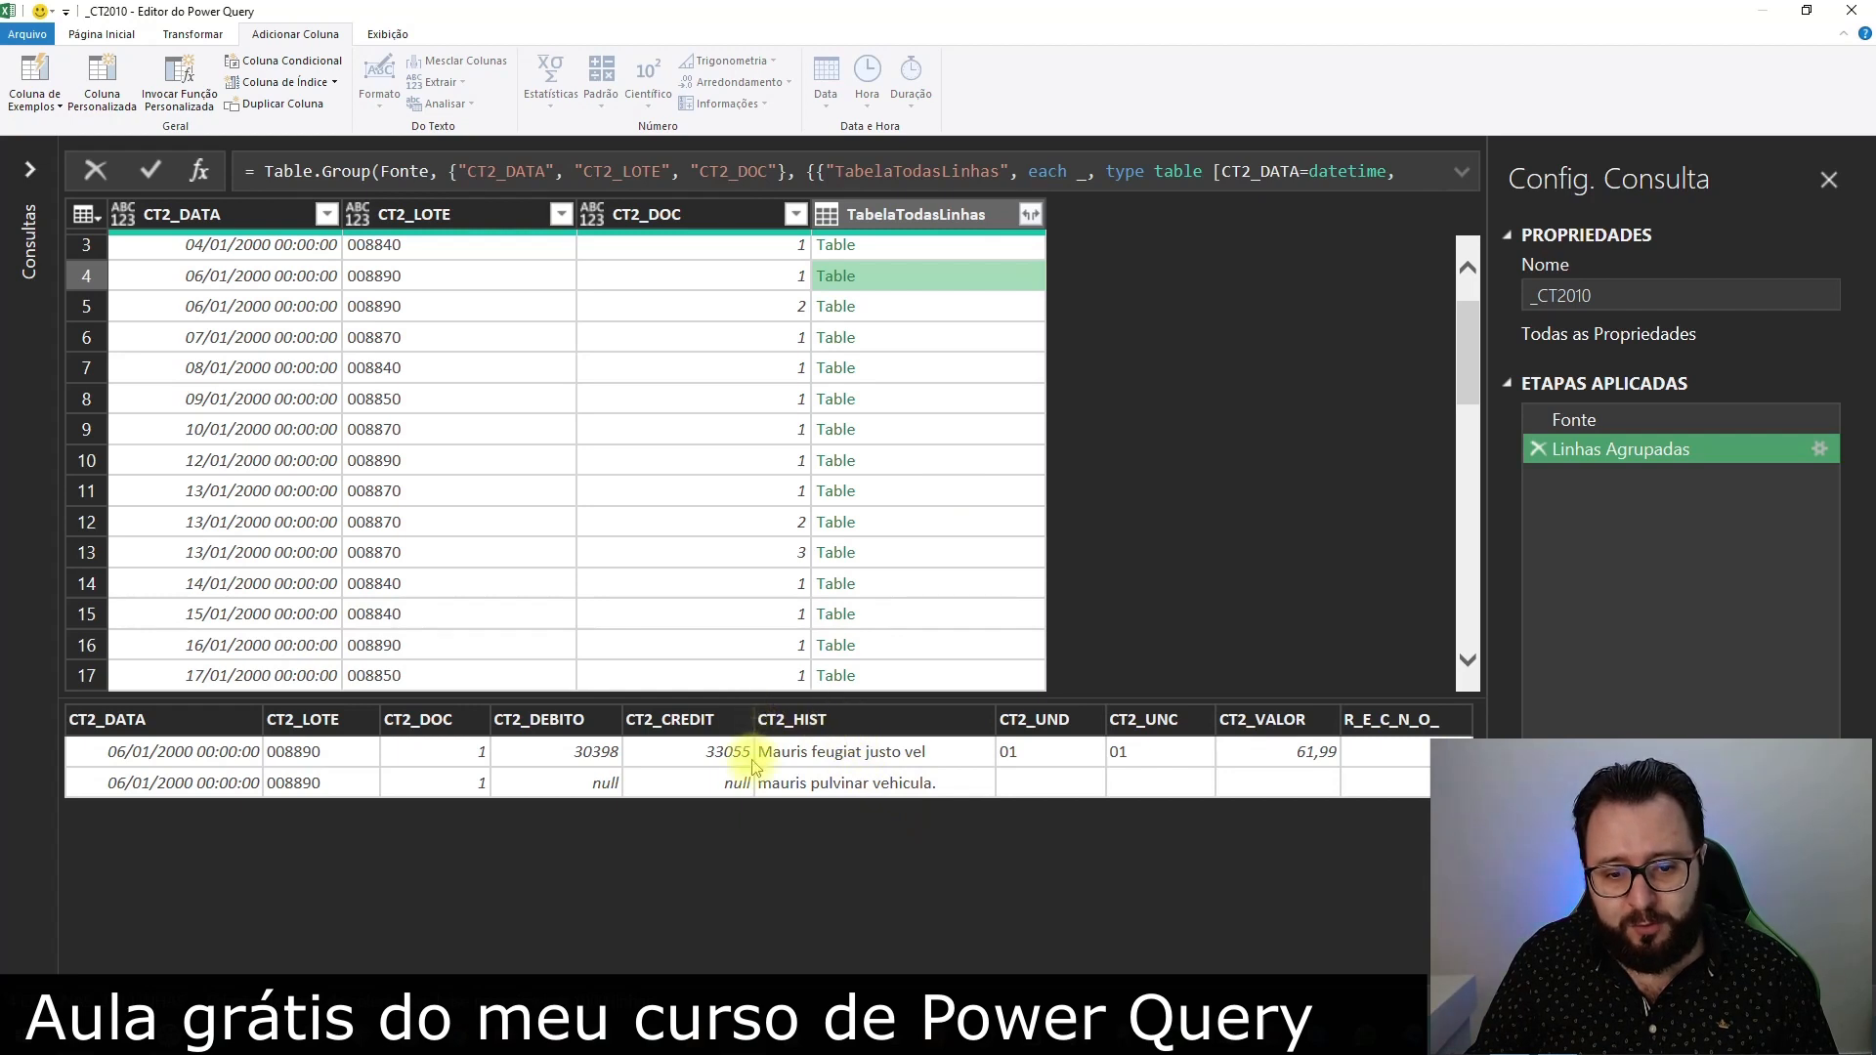
{"action": "left_click", "coordinate": [982, 782]}
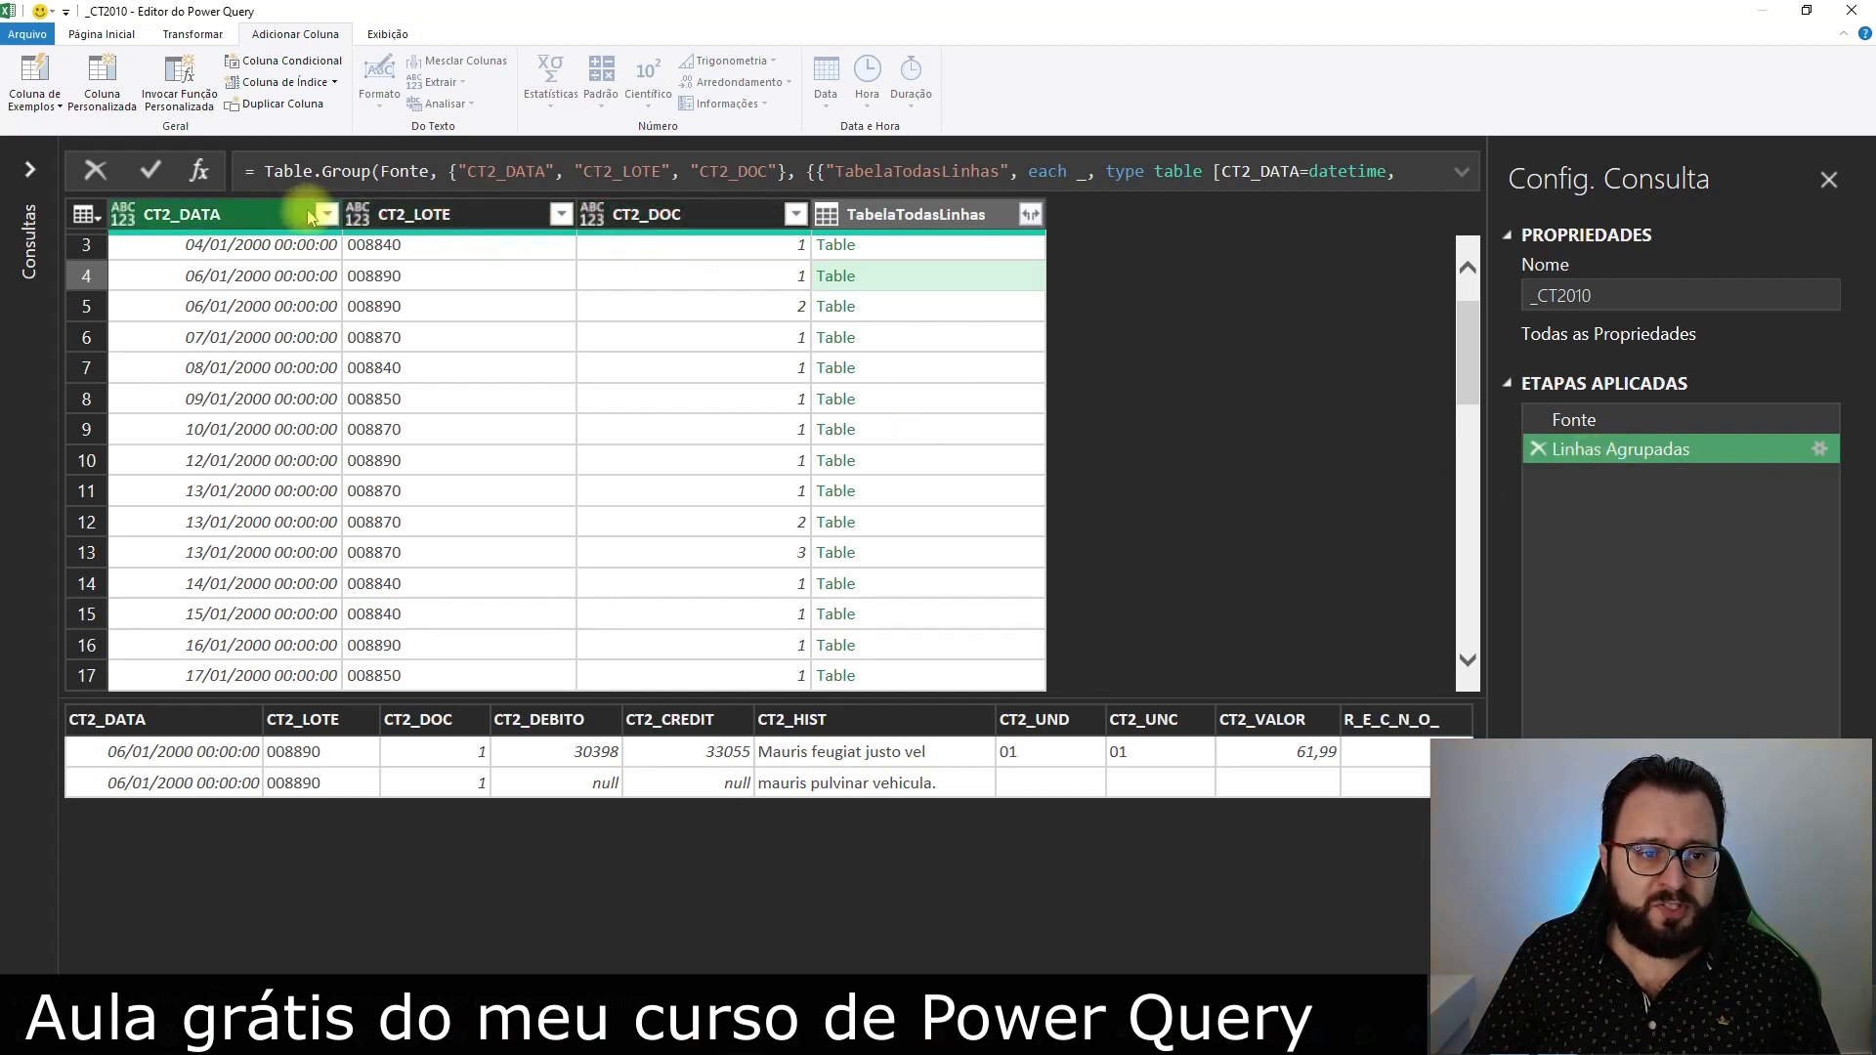
Remove all columns except CT2_LOTE to copy the generated Table.SelectColumns formula, and delete that applied step
{"action": "right_click", "coordinate": [418, 215]}
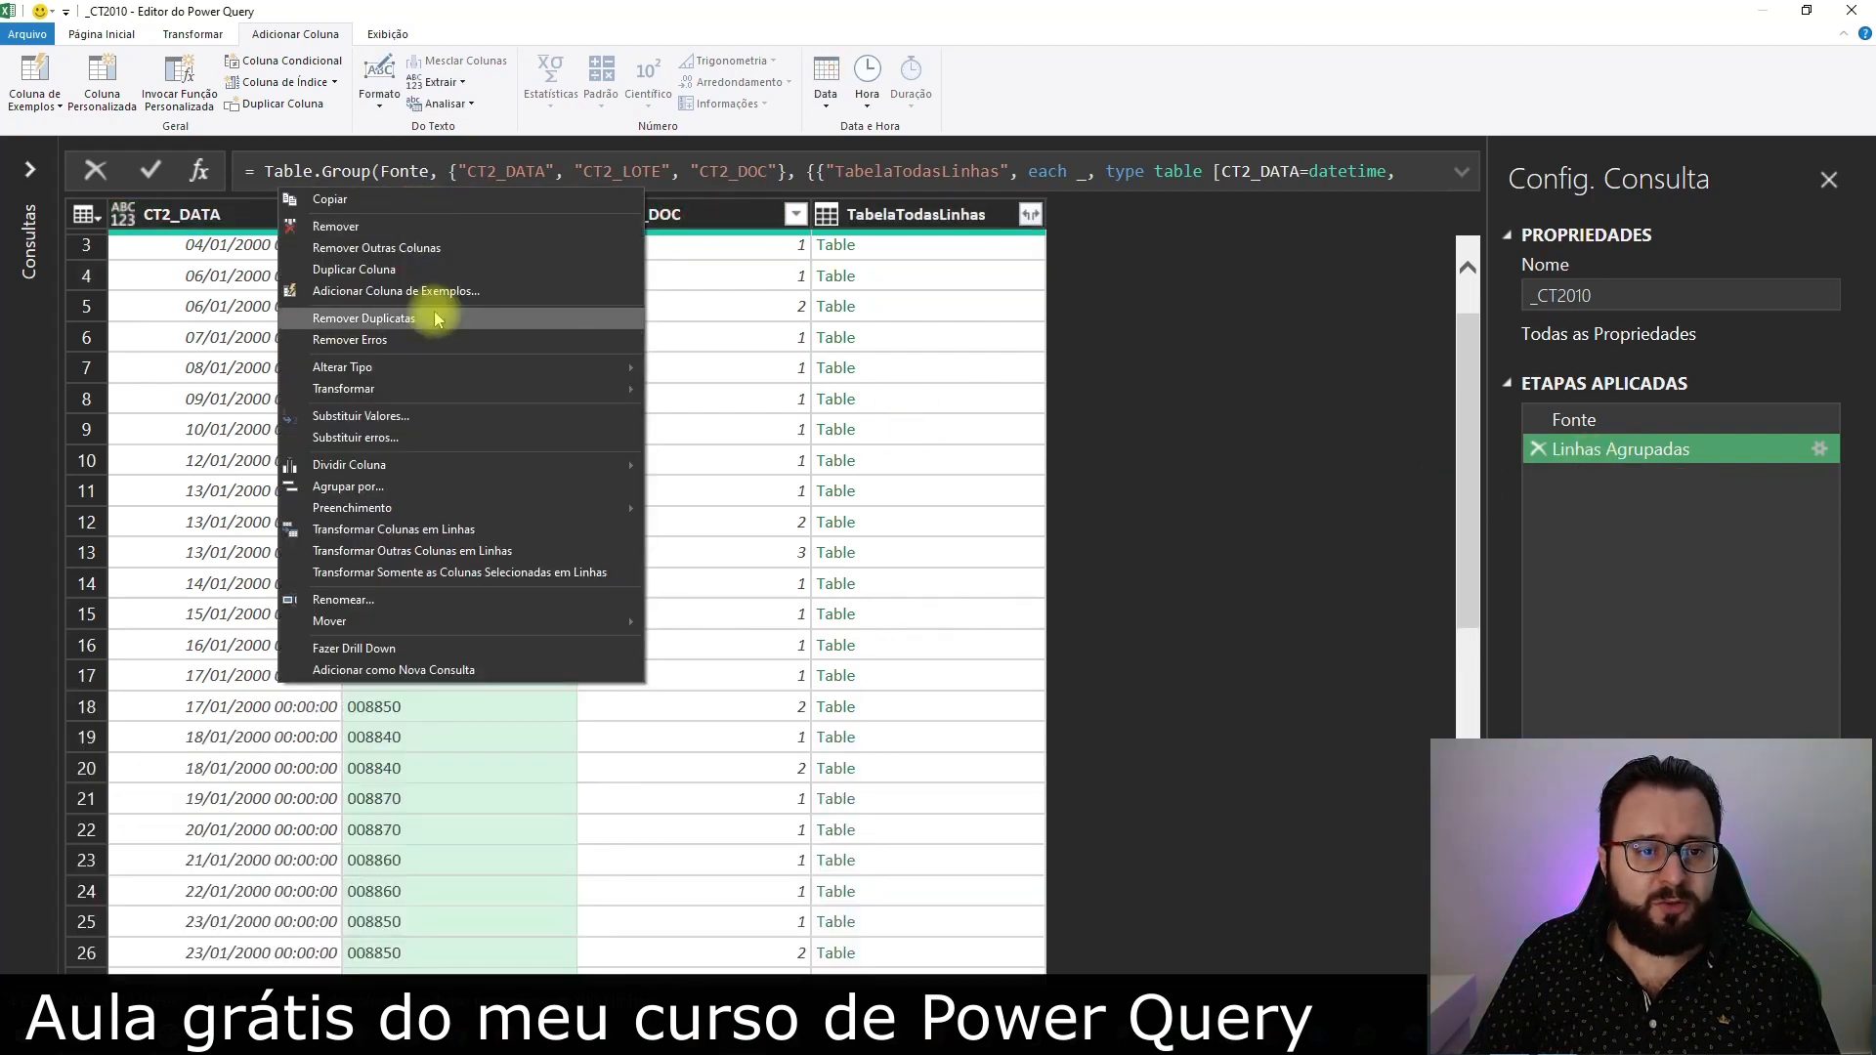
{"action": "left_click", "coordinate": [426, 252]}
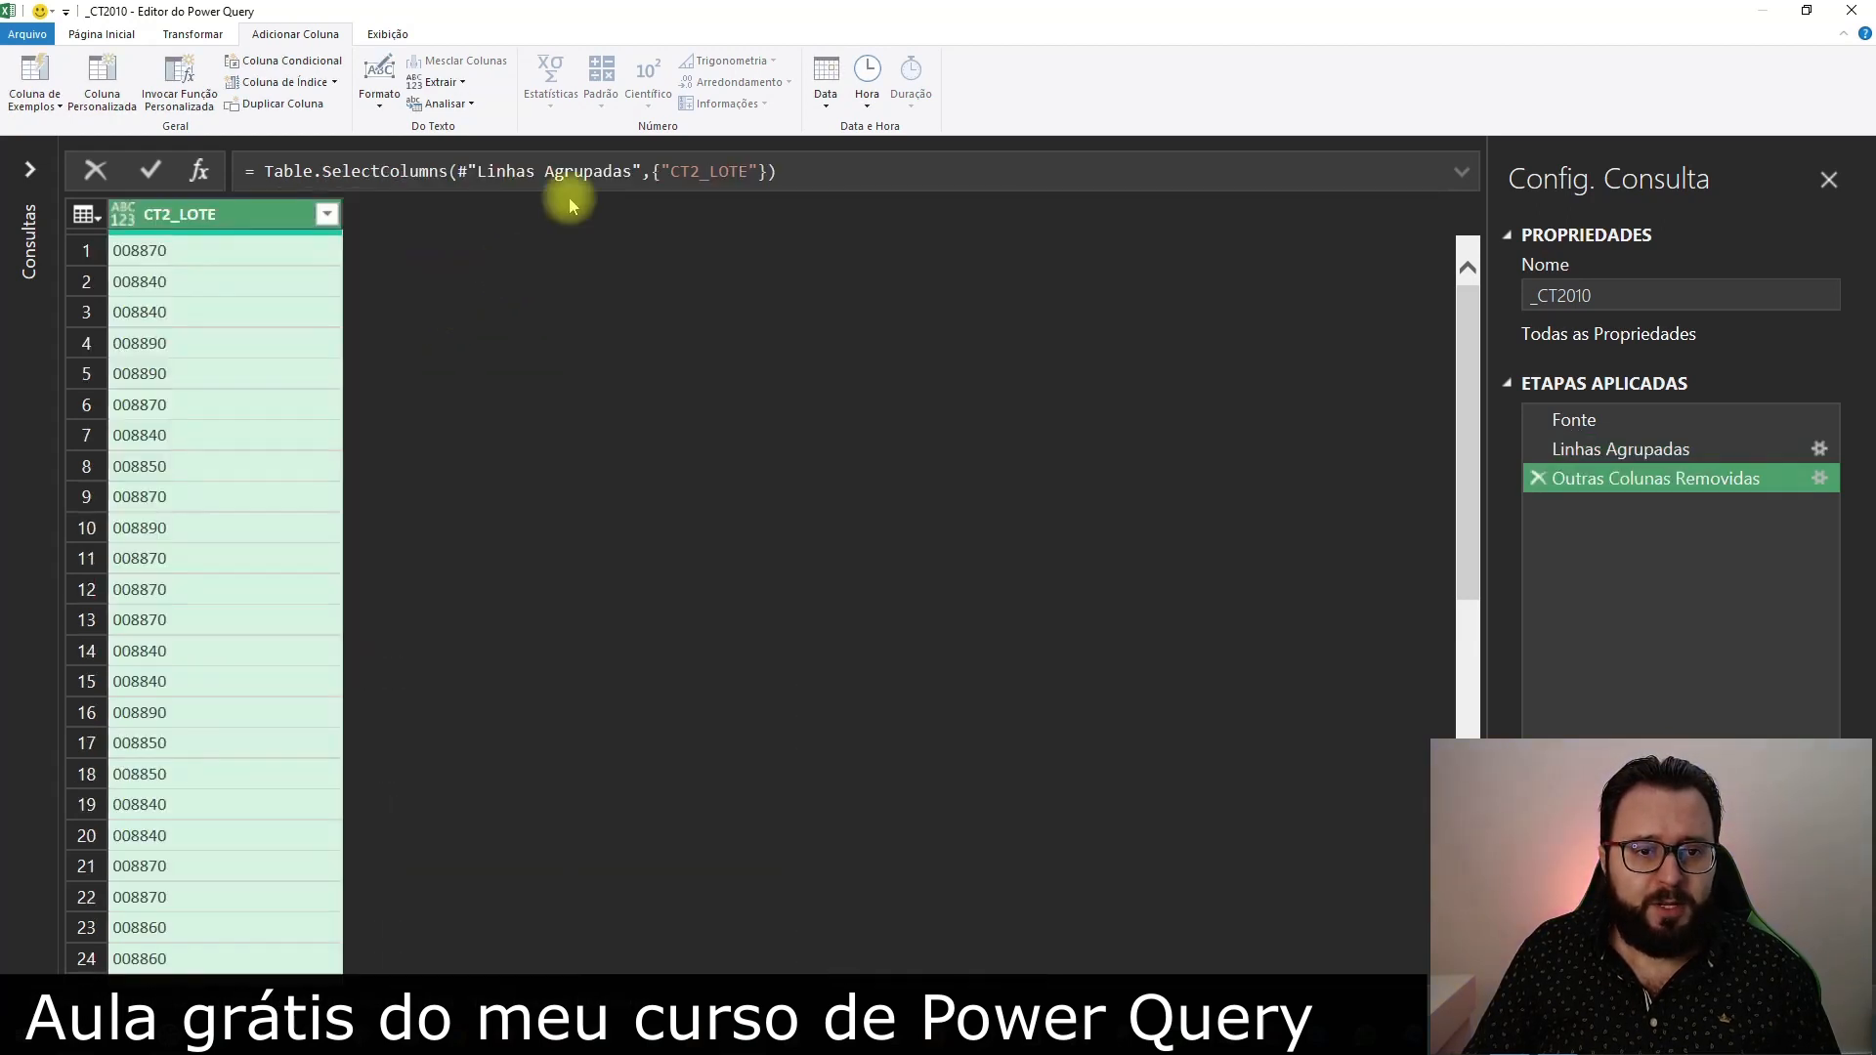
{"action": "left_click_drag", "start_coordinate": [777, 172], "coordinate": [252, 172]}
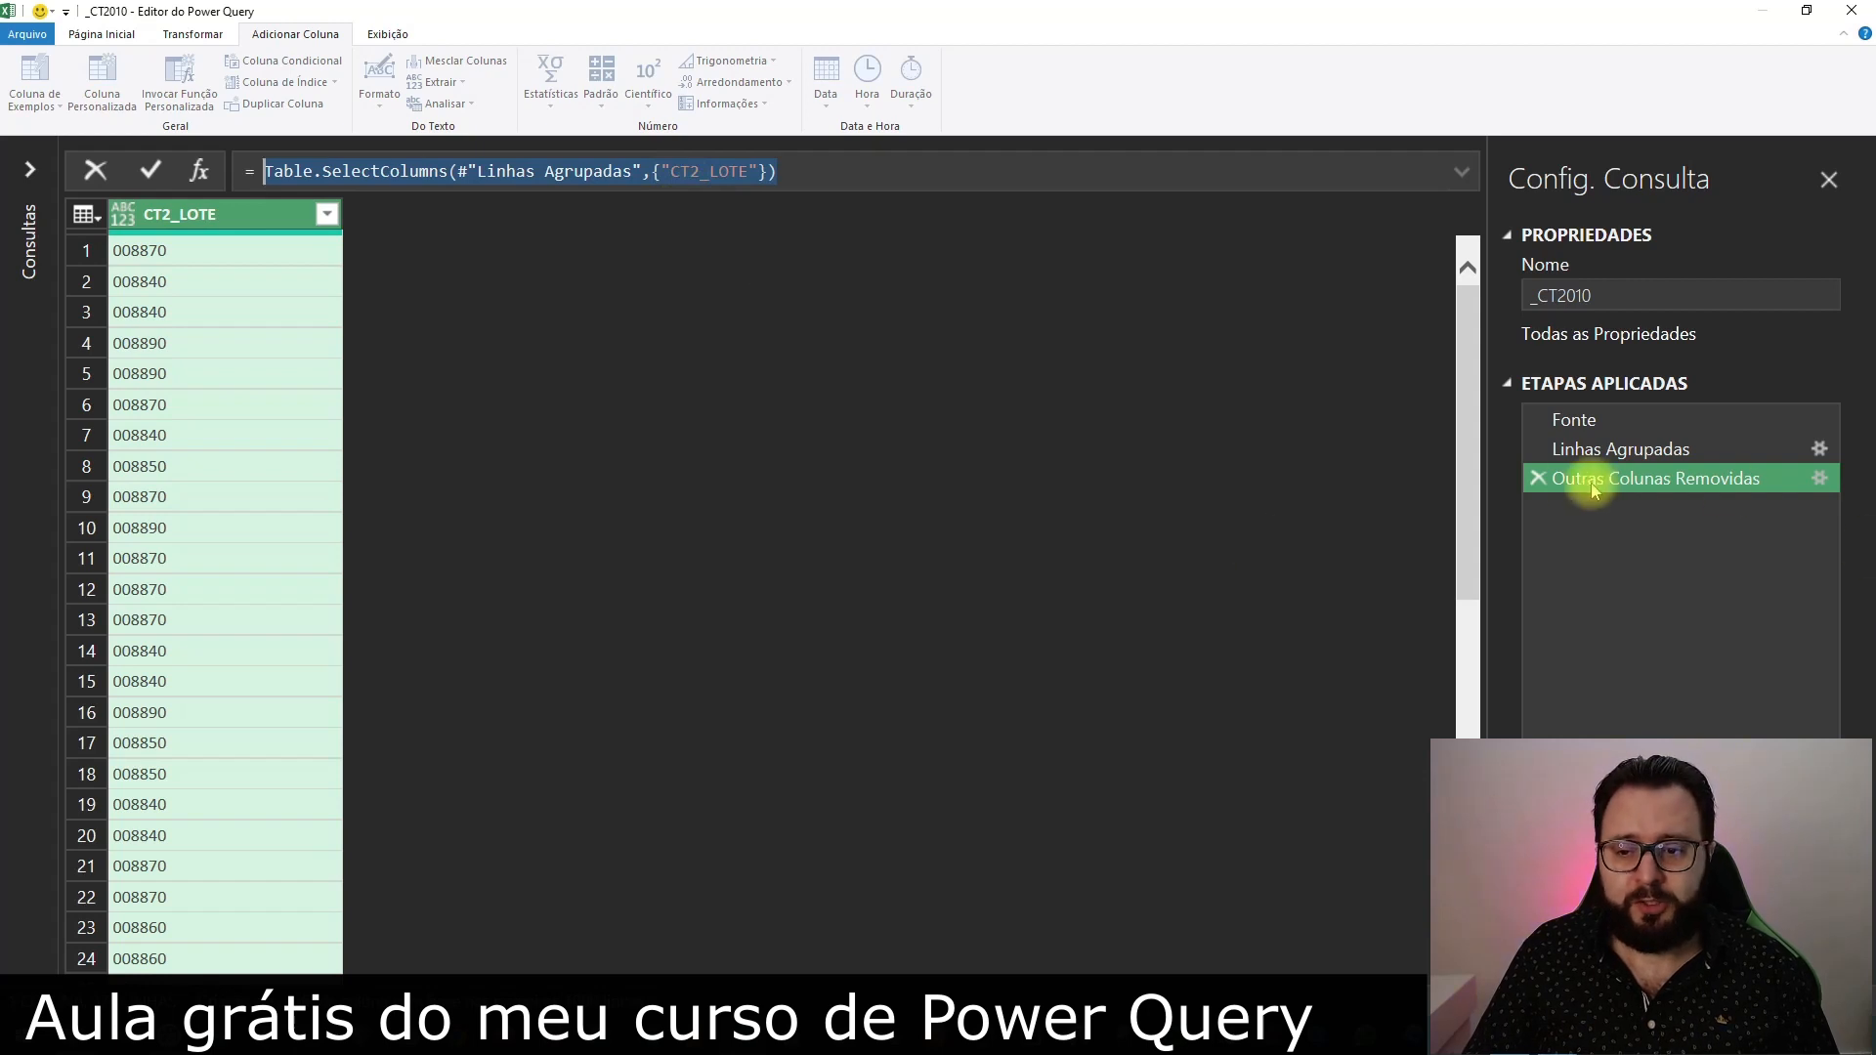
{"action": "left_click", "coordinate": [1536, 478]}
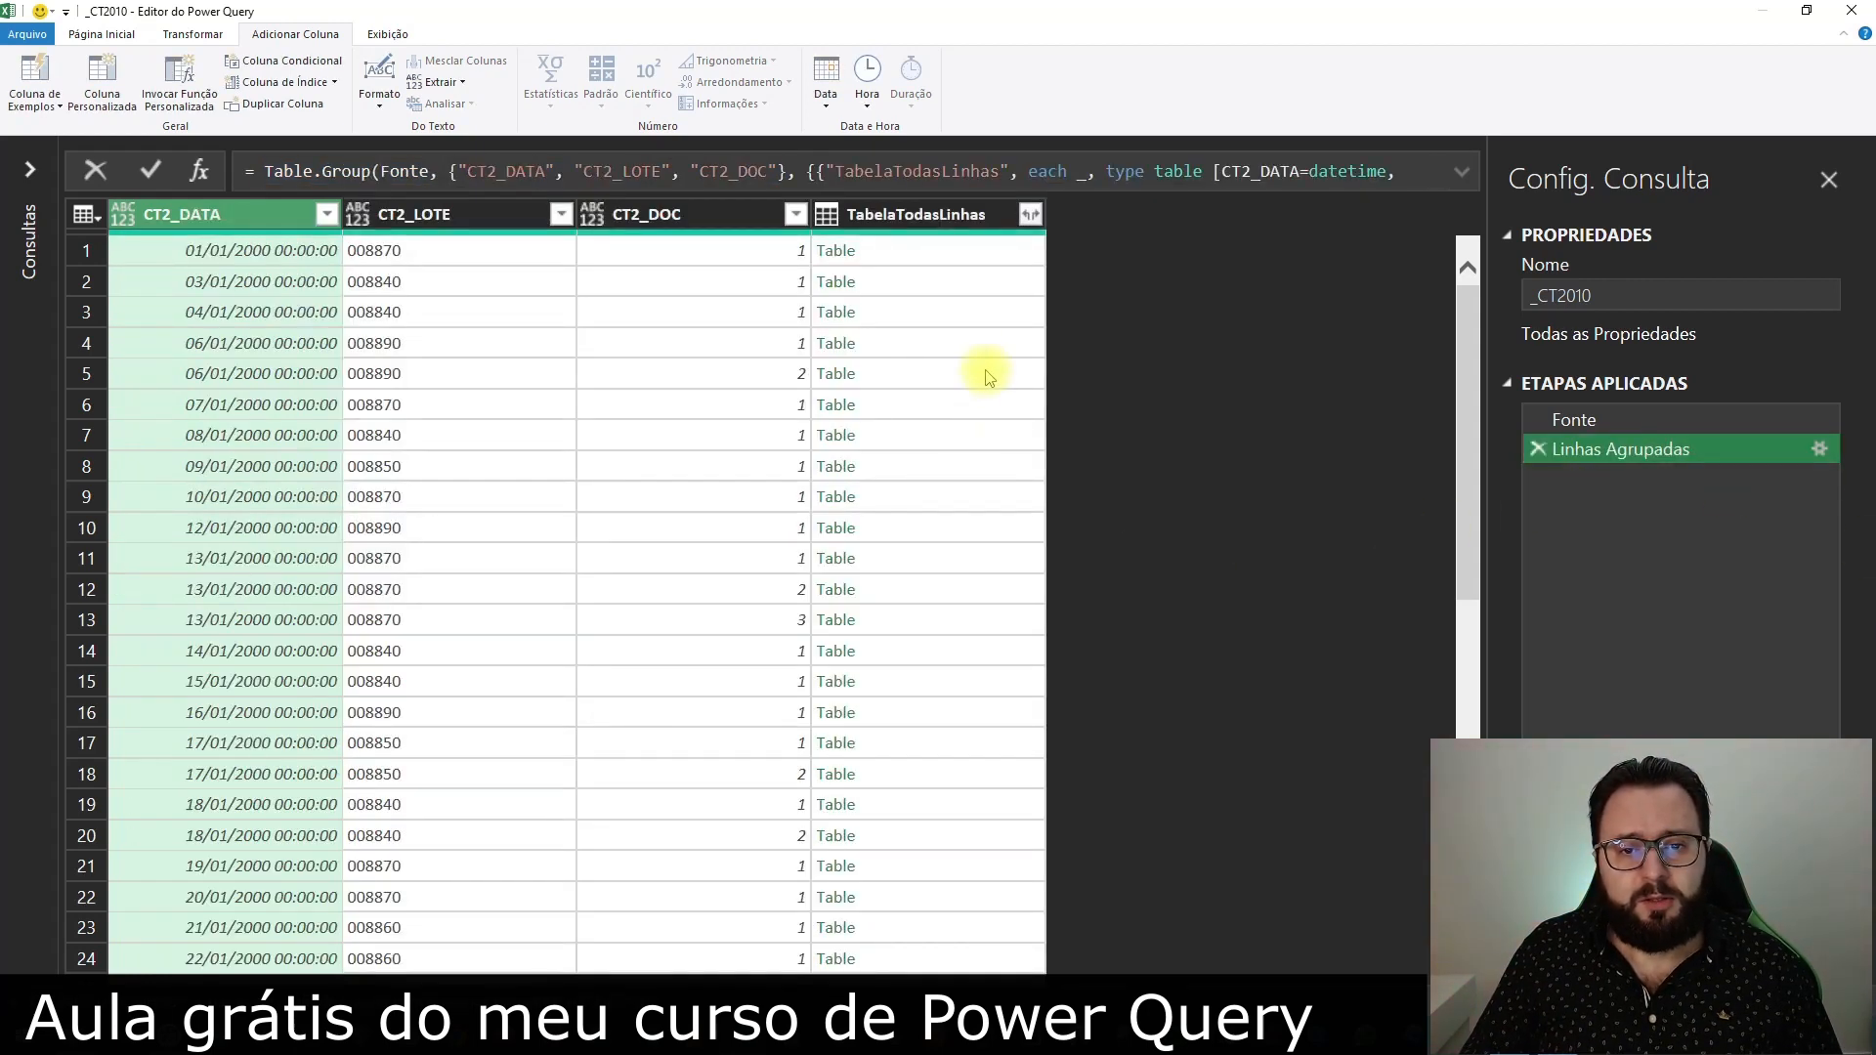
Start a custom column named ColunaHistoricoSozinha and paste the copied Table.SelectColumns formula into it
{"action": "left_click", "coordinate": [952, 281]}
{"action": "left_click", "coordinate": [103, 78]}
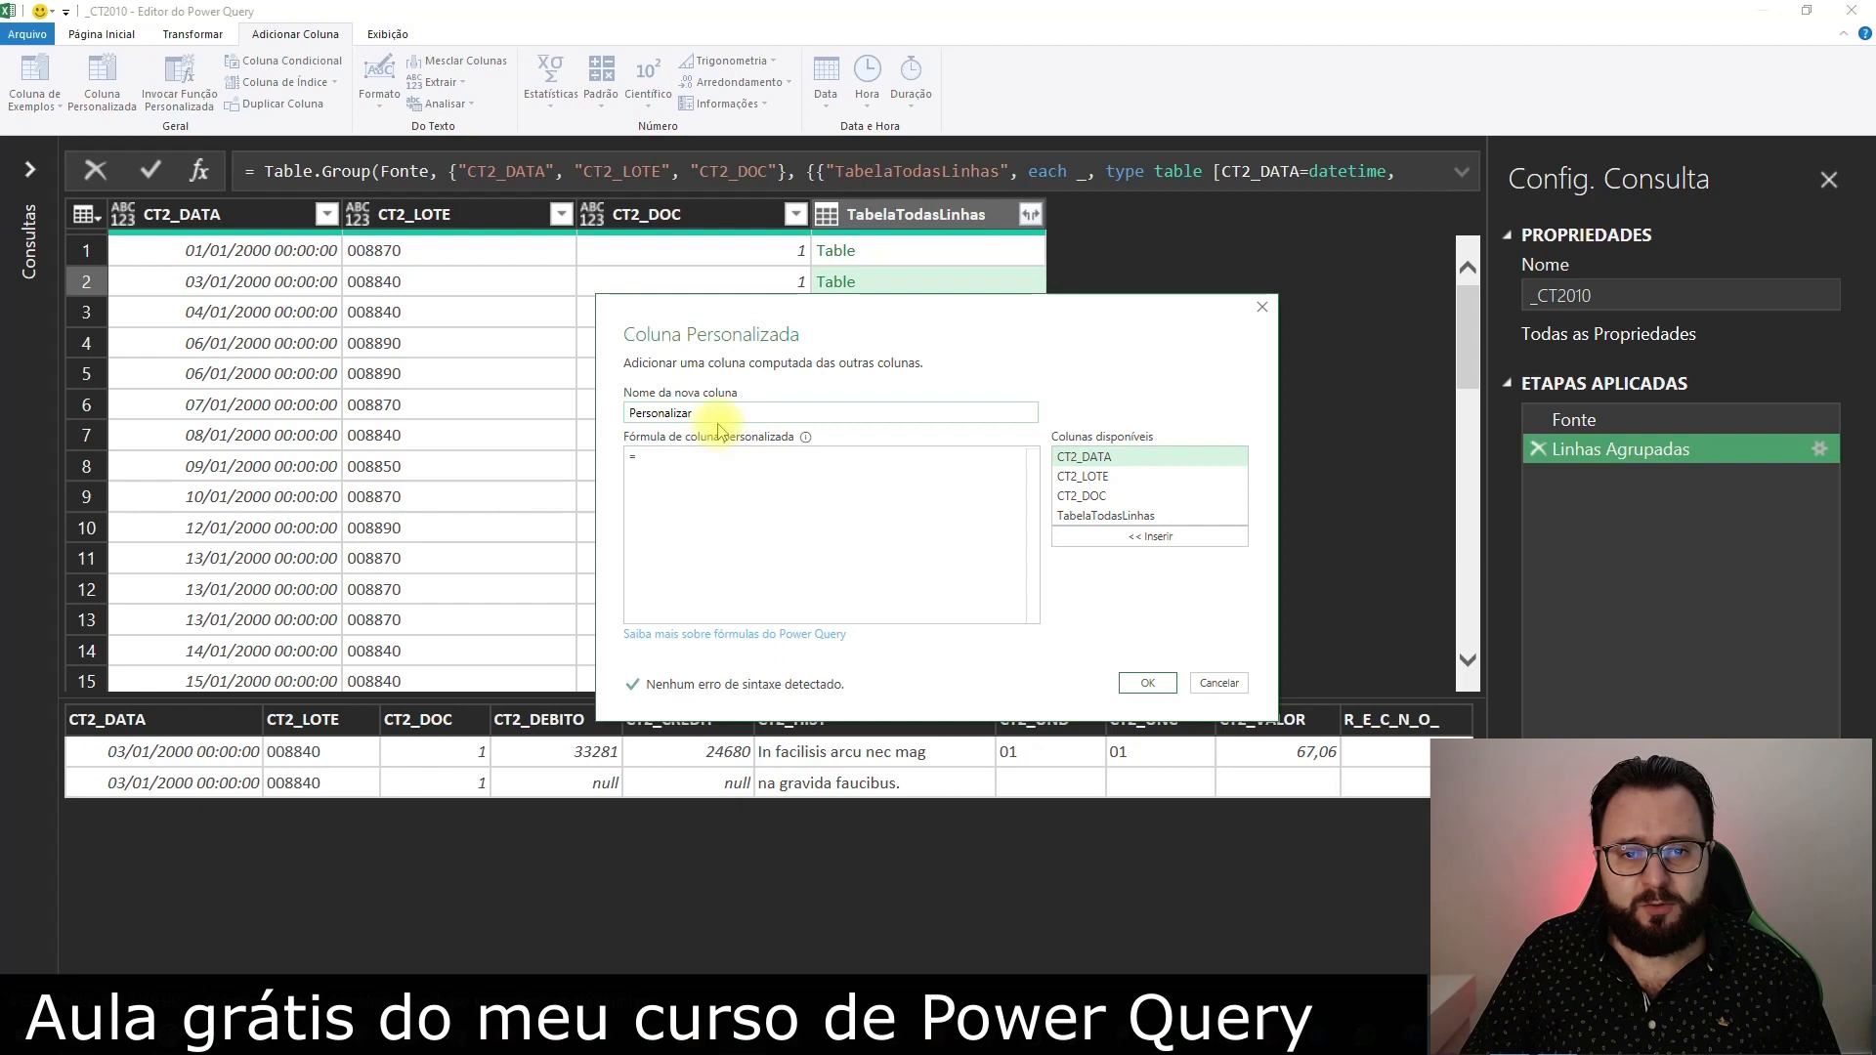
{"action": "double_click", "coordinate": [724, 413]}
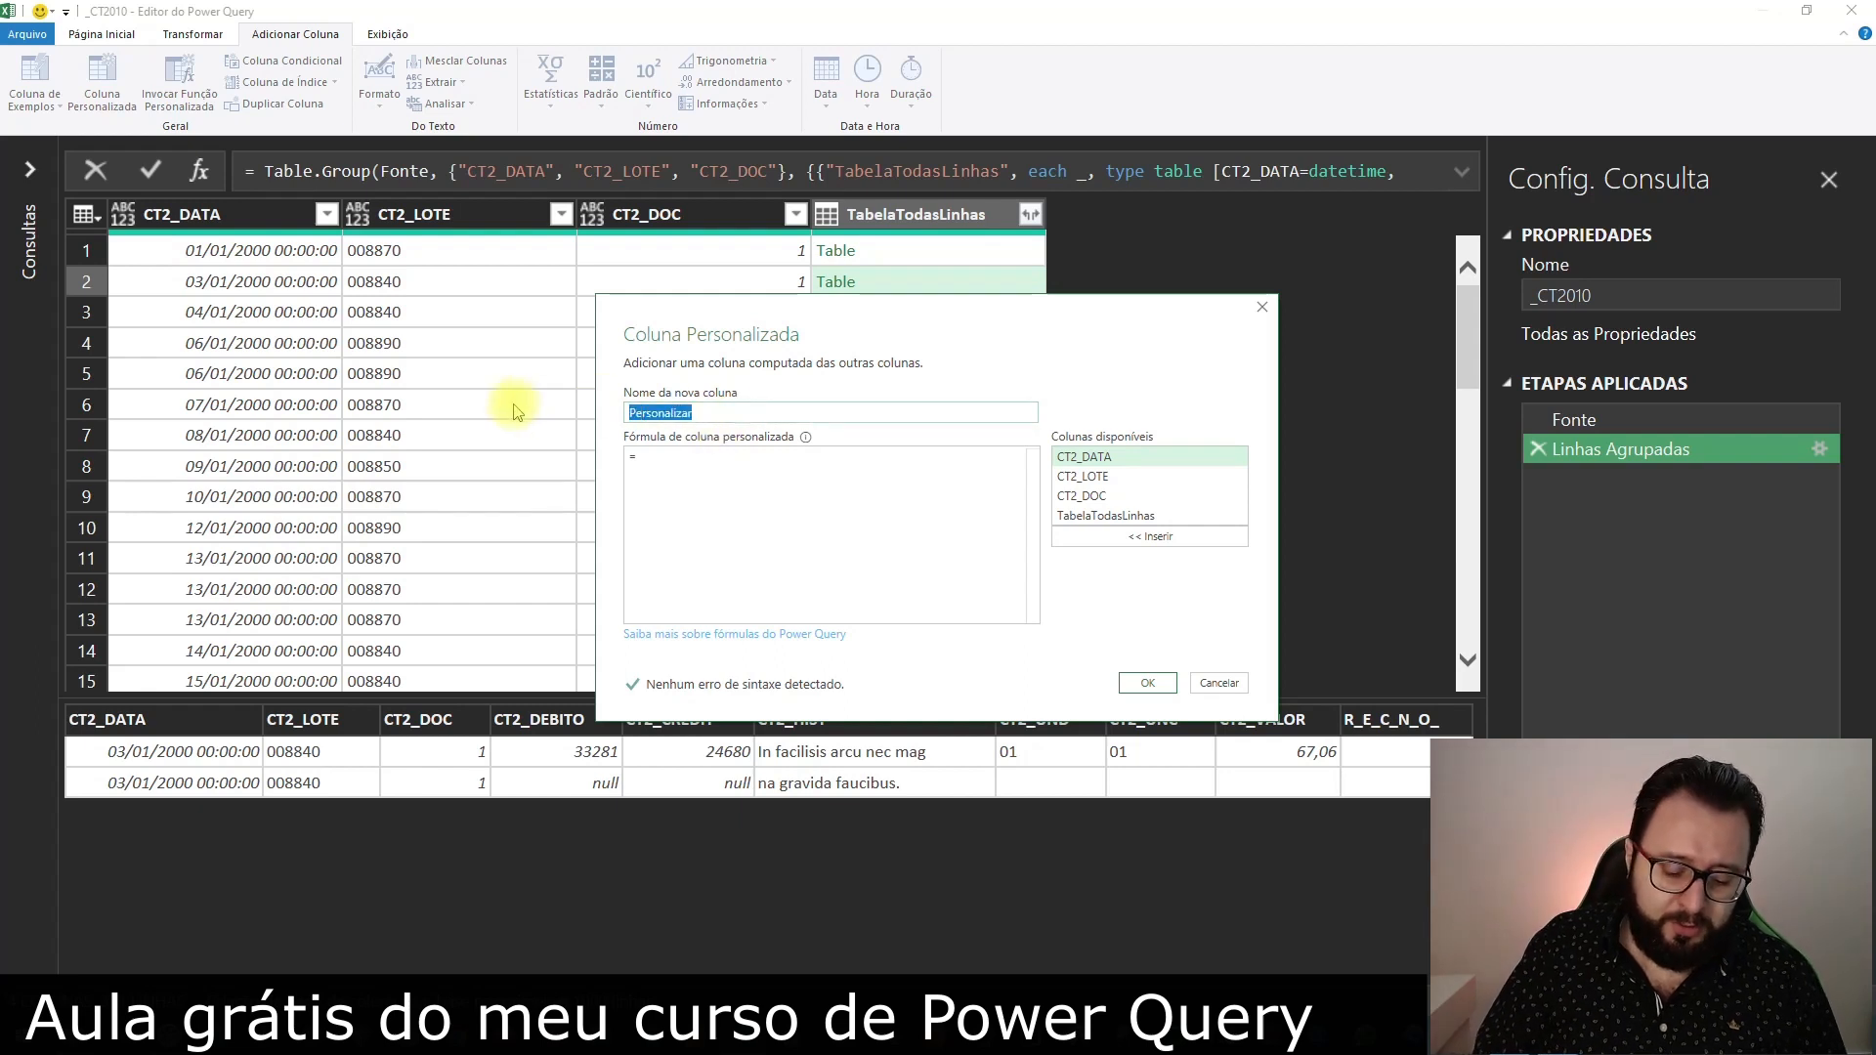
{"action": "type", "text": "His"}
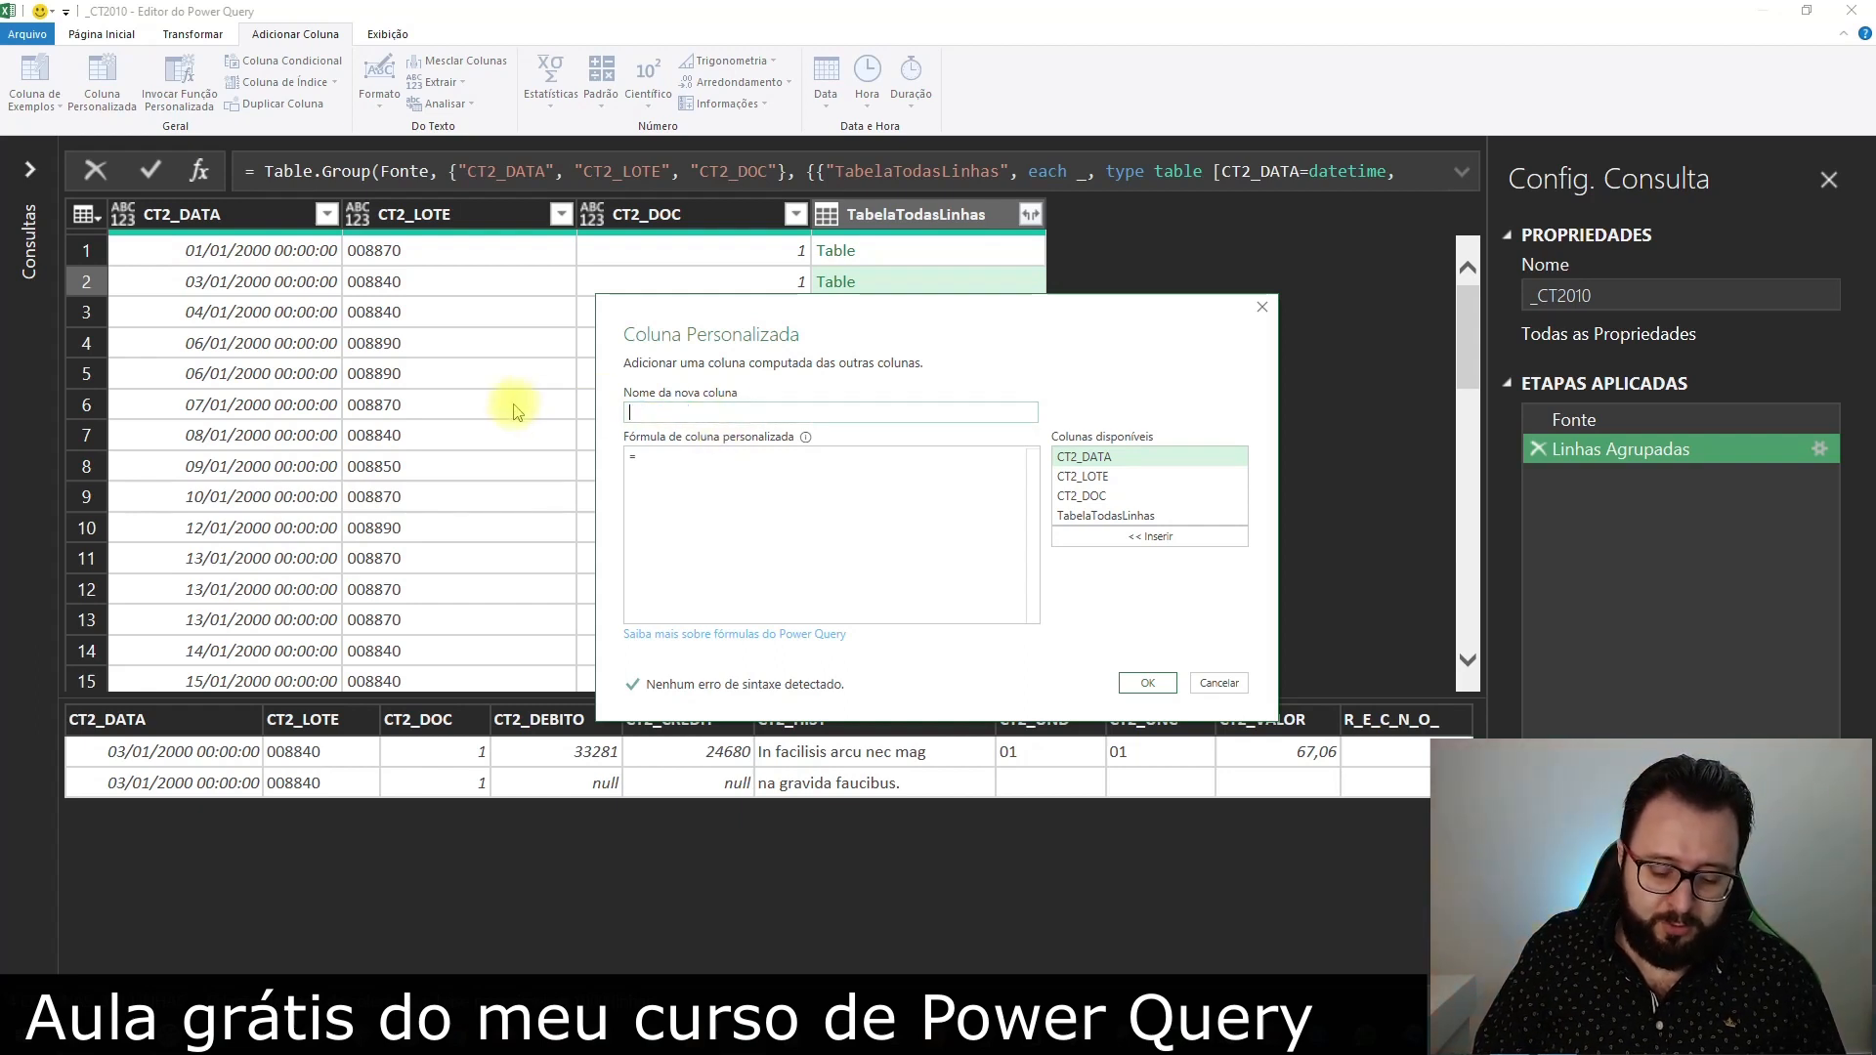
{"action": "type", "text": "HistoricoSozinha"}
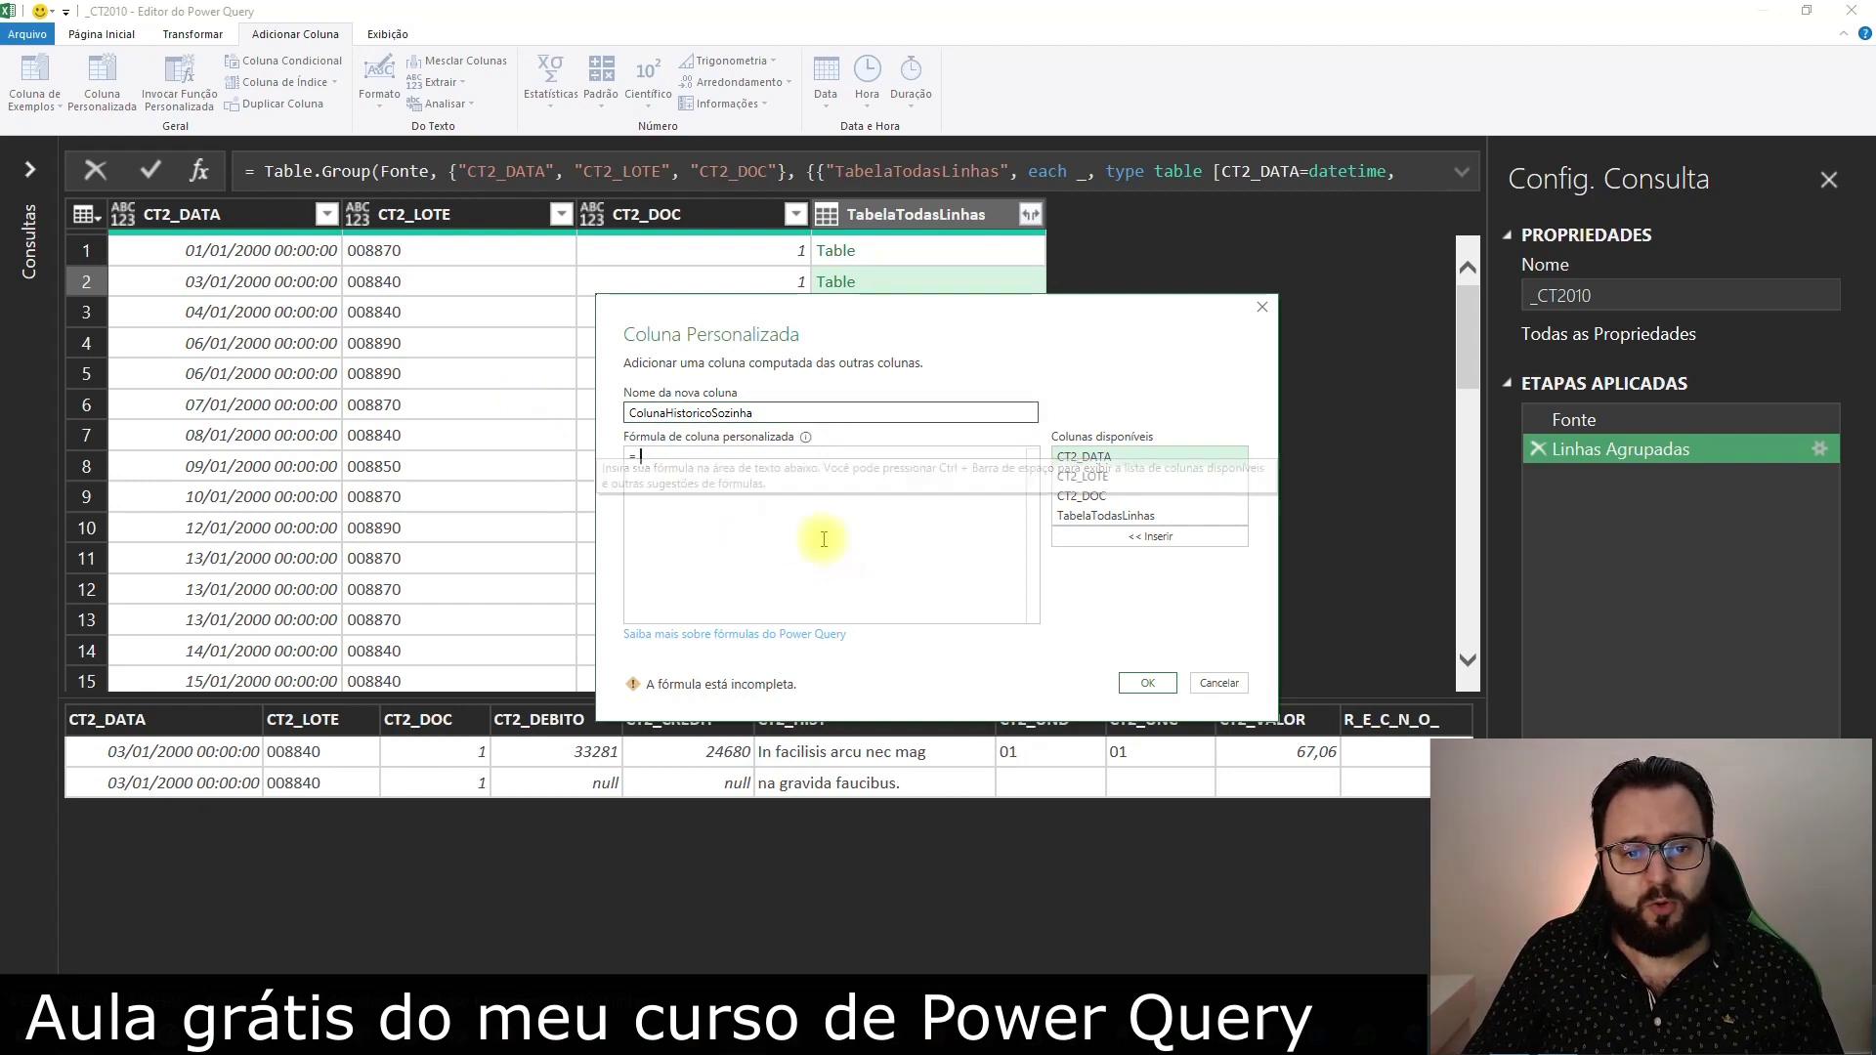
{"action": "type", "text": "Table.SelectColumns(#\"Linhas Agrupadas\",{\"CT2_LOTE\"})"}
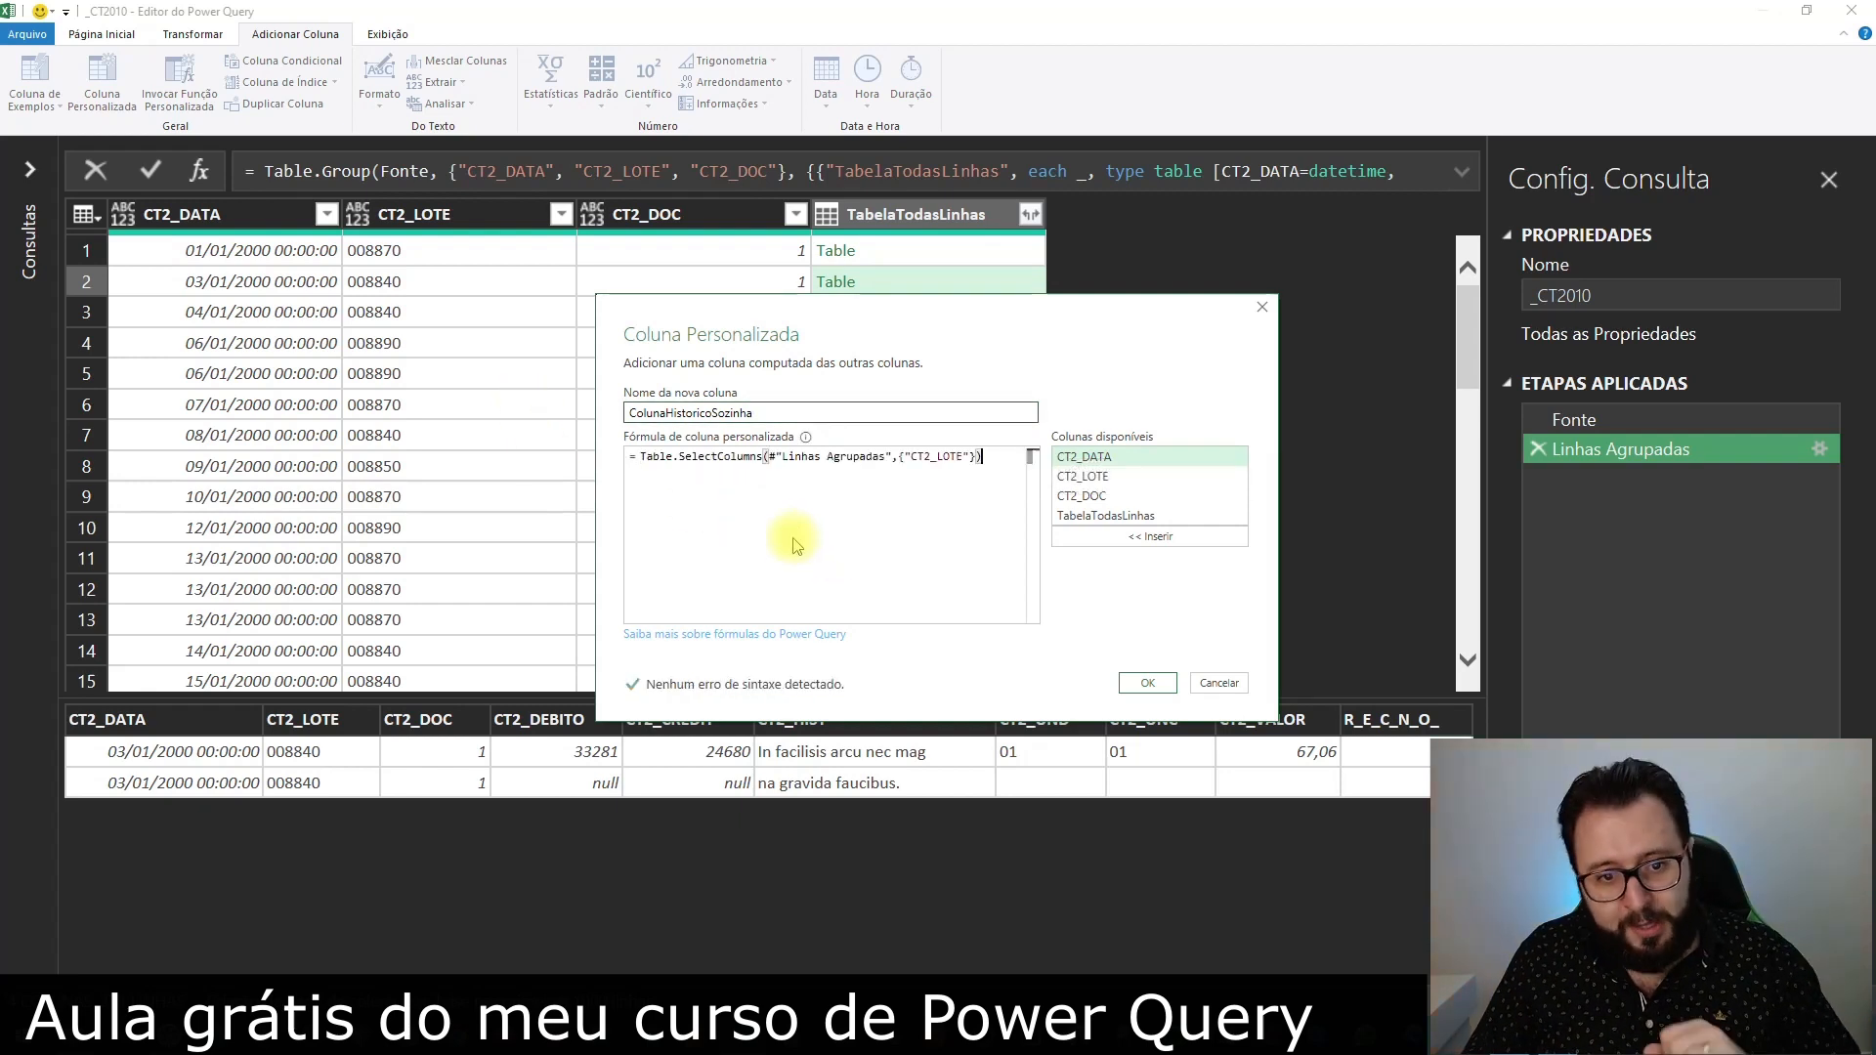
Replace the #"Linhas Agrupadas" reference in the custom column formula with [TabelaTodasLinhas]
{"action": "left_click", "coordinate": [713, 460]}
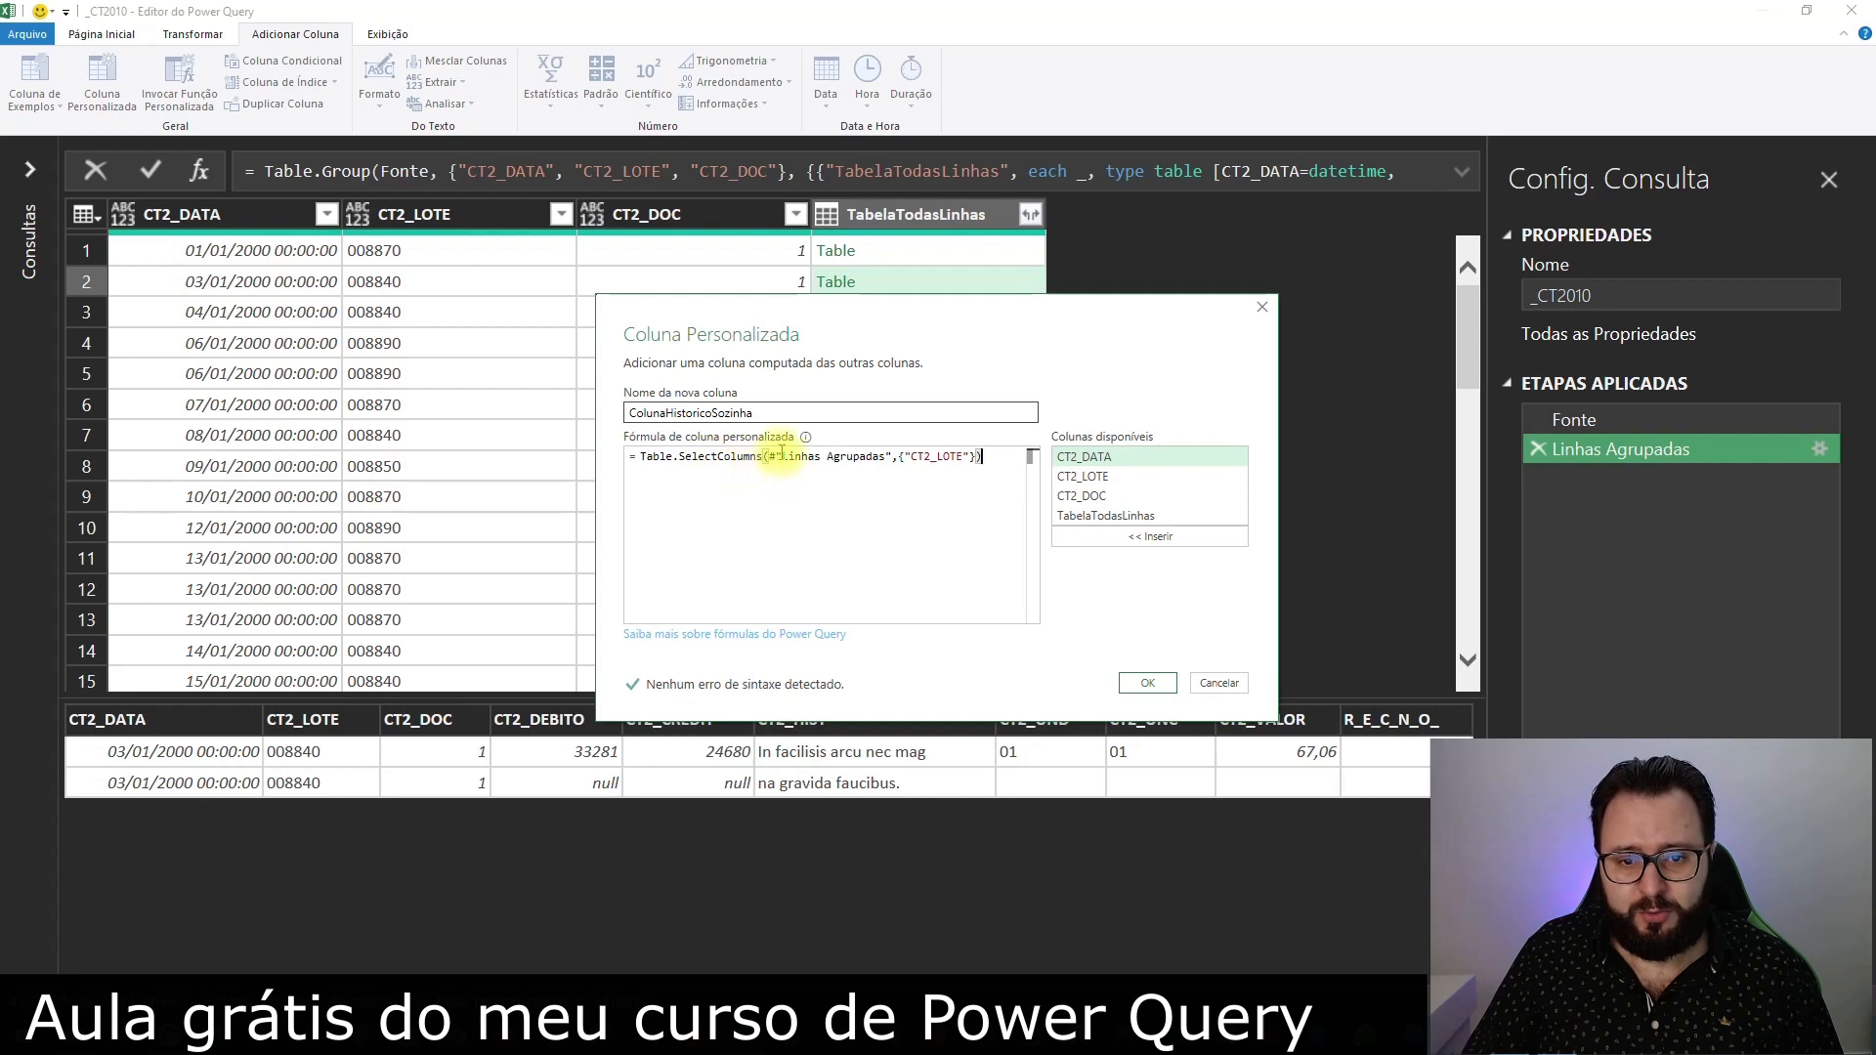
{"action": "left_click_drag", "start_coordinate": [893, 456], "coordinate": [774, 456]}
{"action": "left_click_drag", "start_coordinate": [860, 321], "coordinate": [745, 423]}
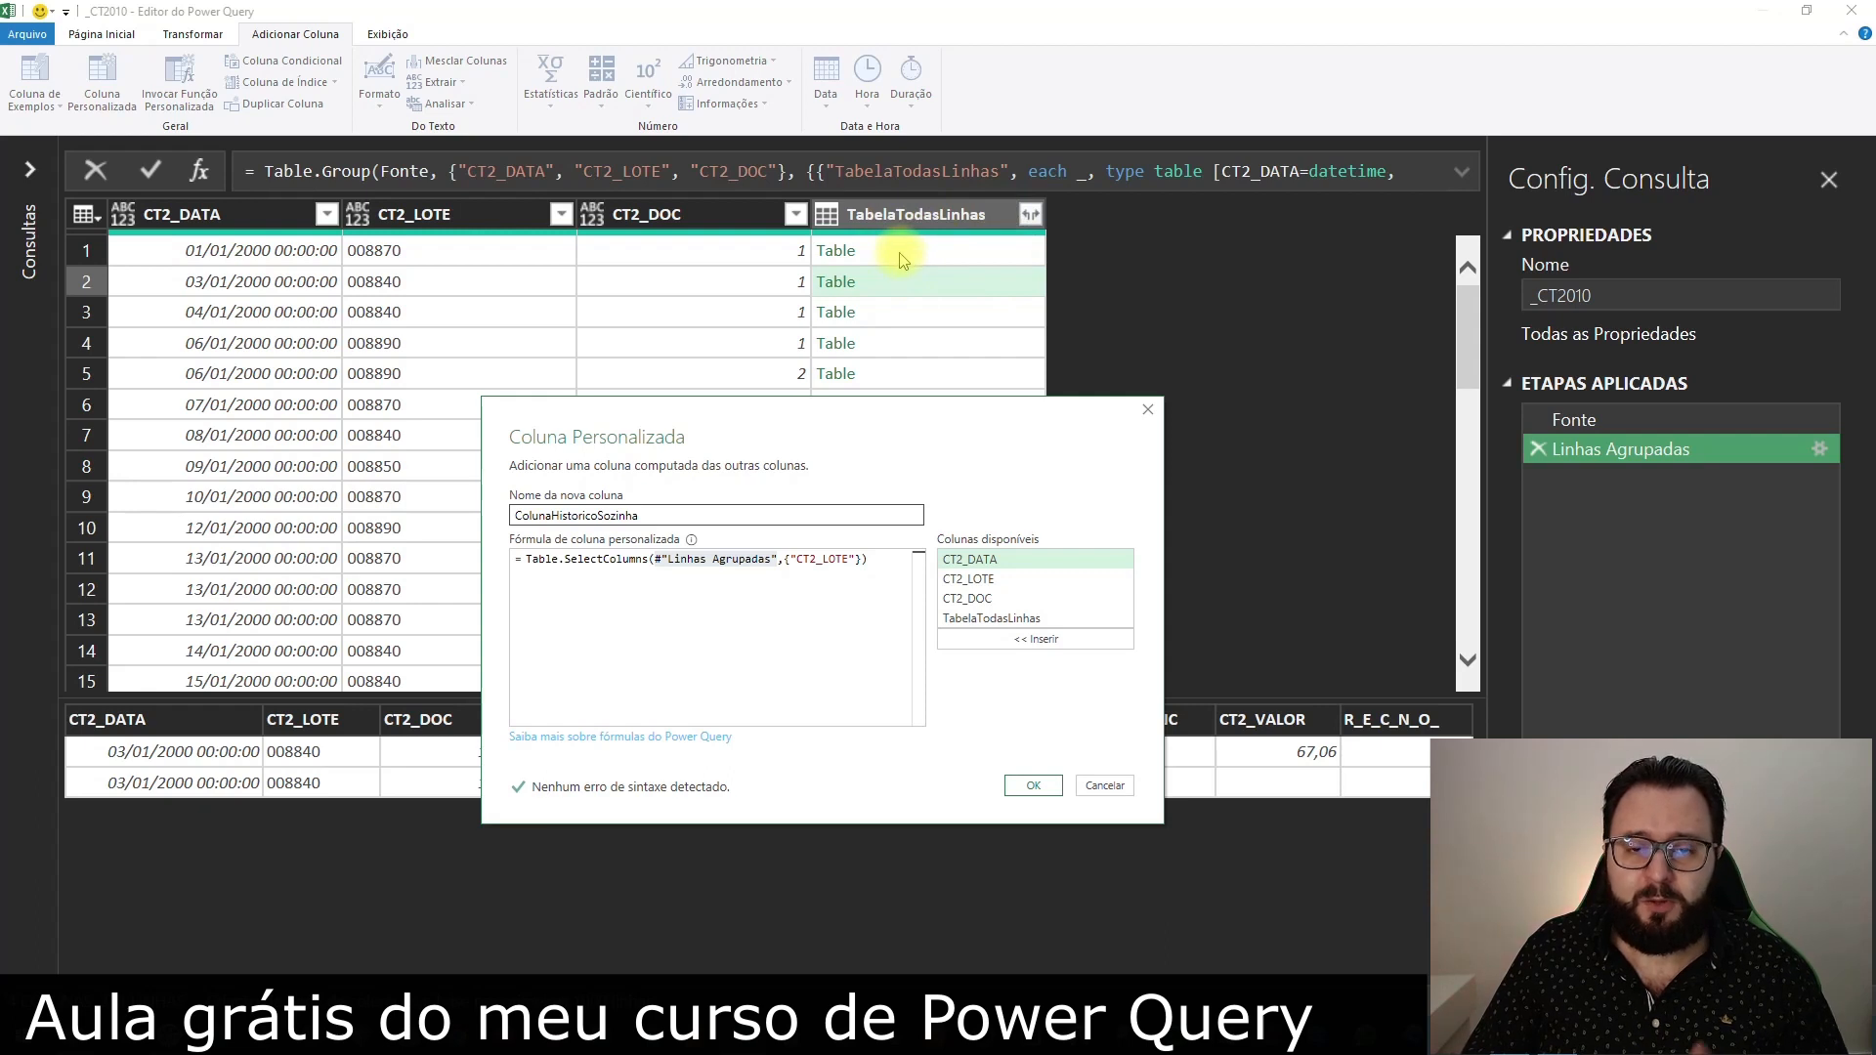
{"action": "double_click", "coordinate": [990, 618]}
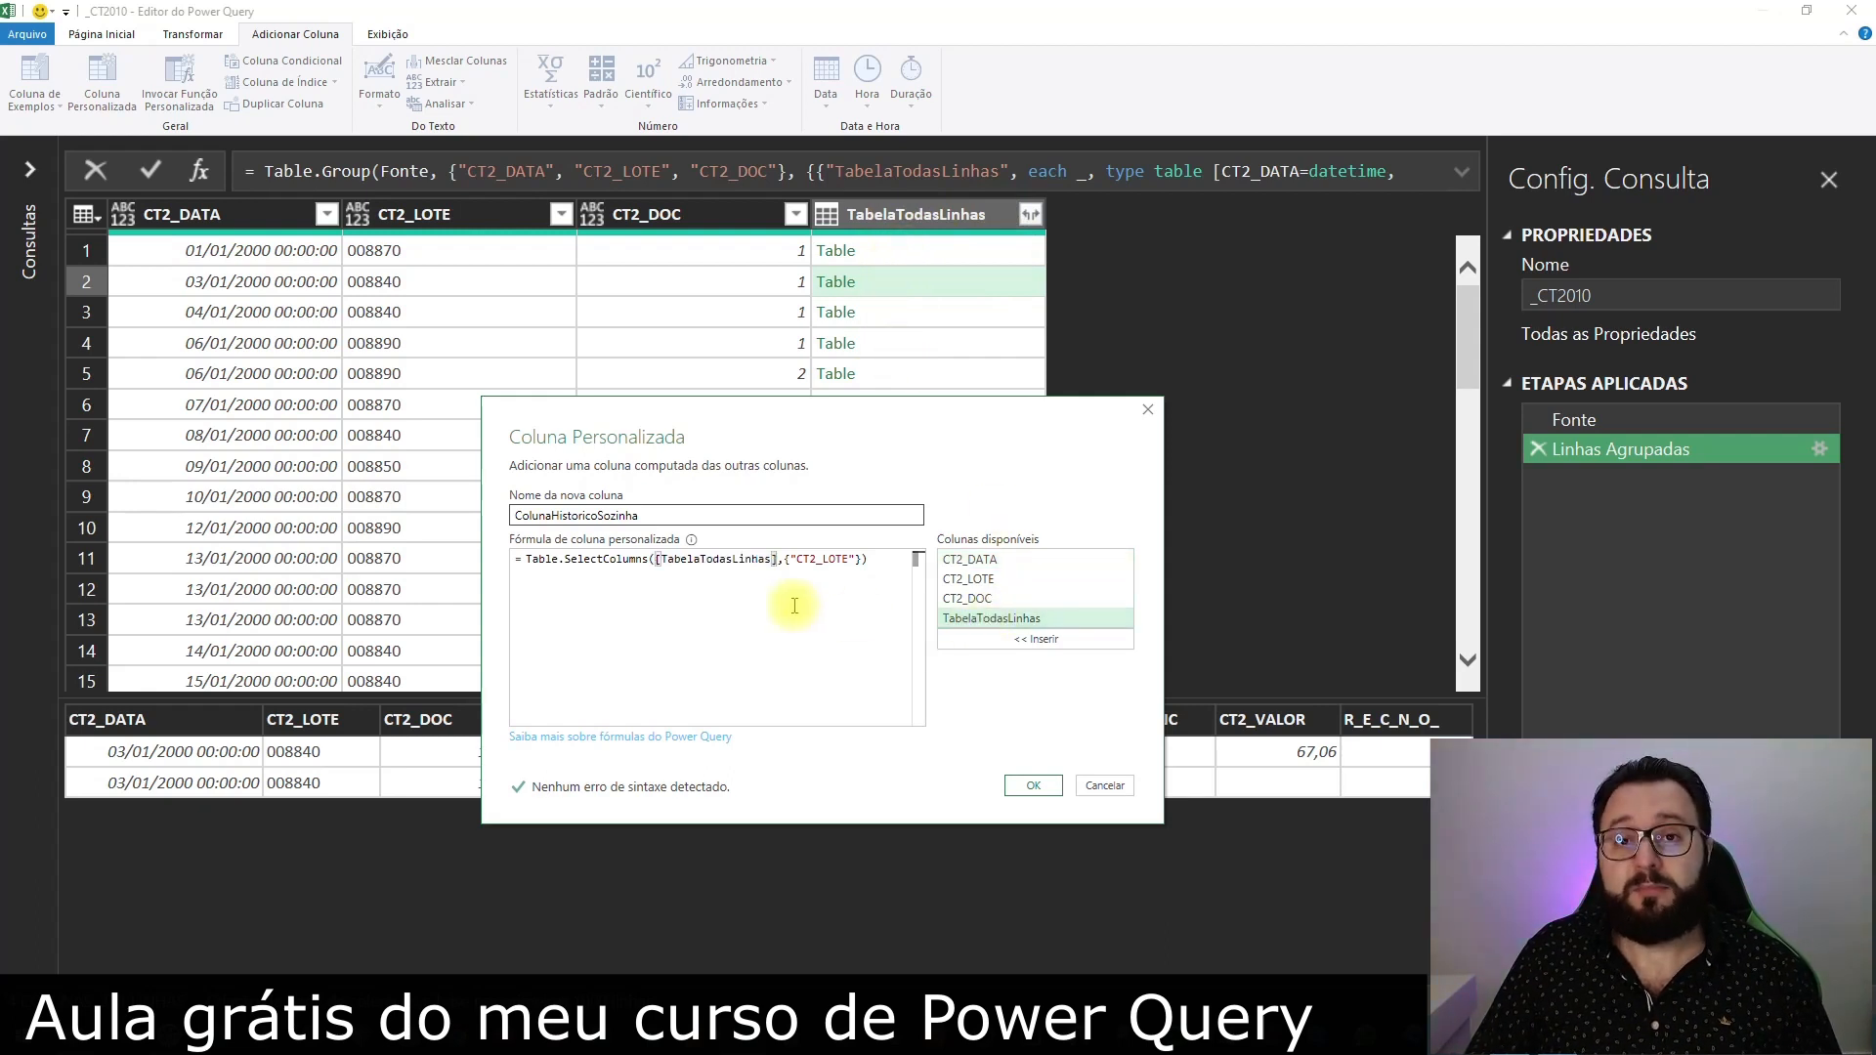
Change the column name in the formula to "CT2_HIST" and create the custom column
{"action": "left_click_drag", "start_coordinate": [857, 560], "coordinate": [792, 559]}
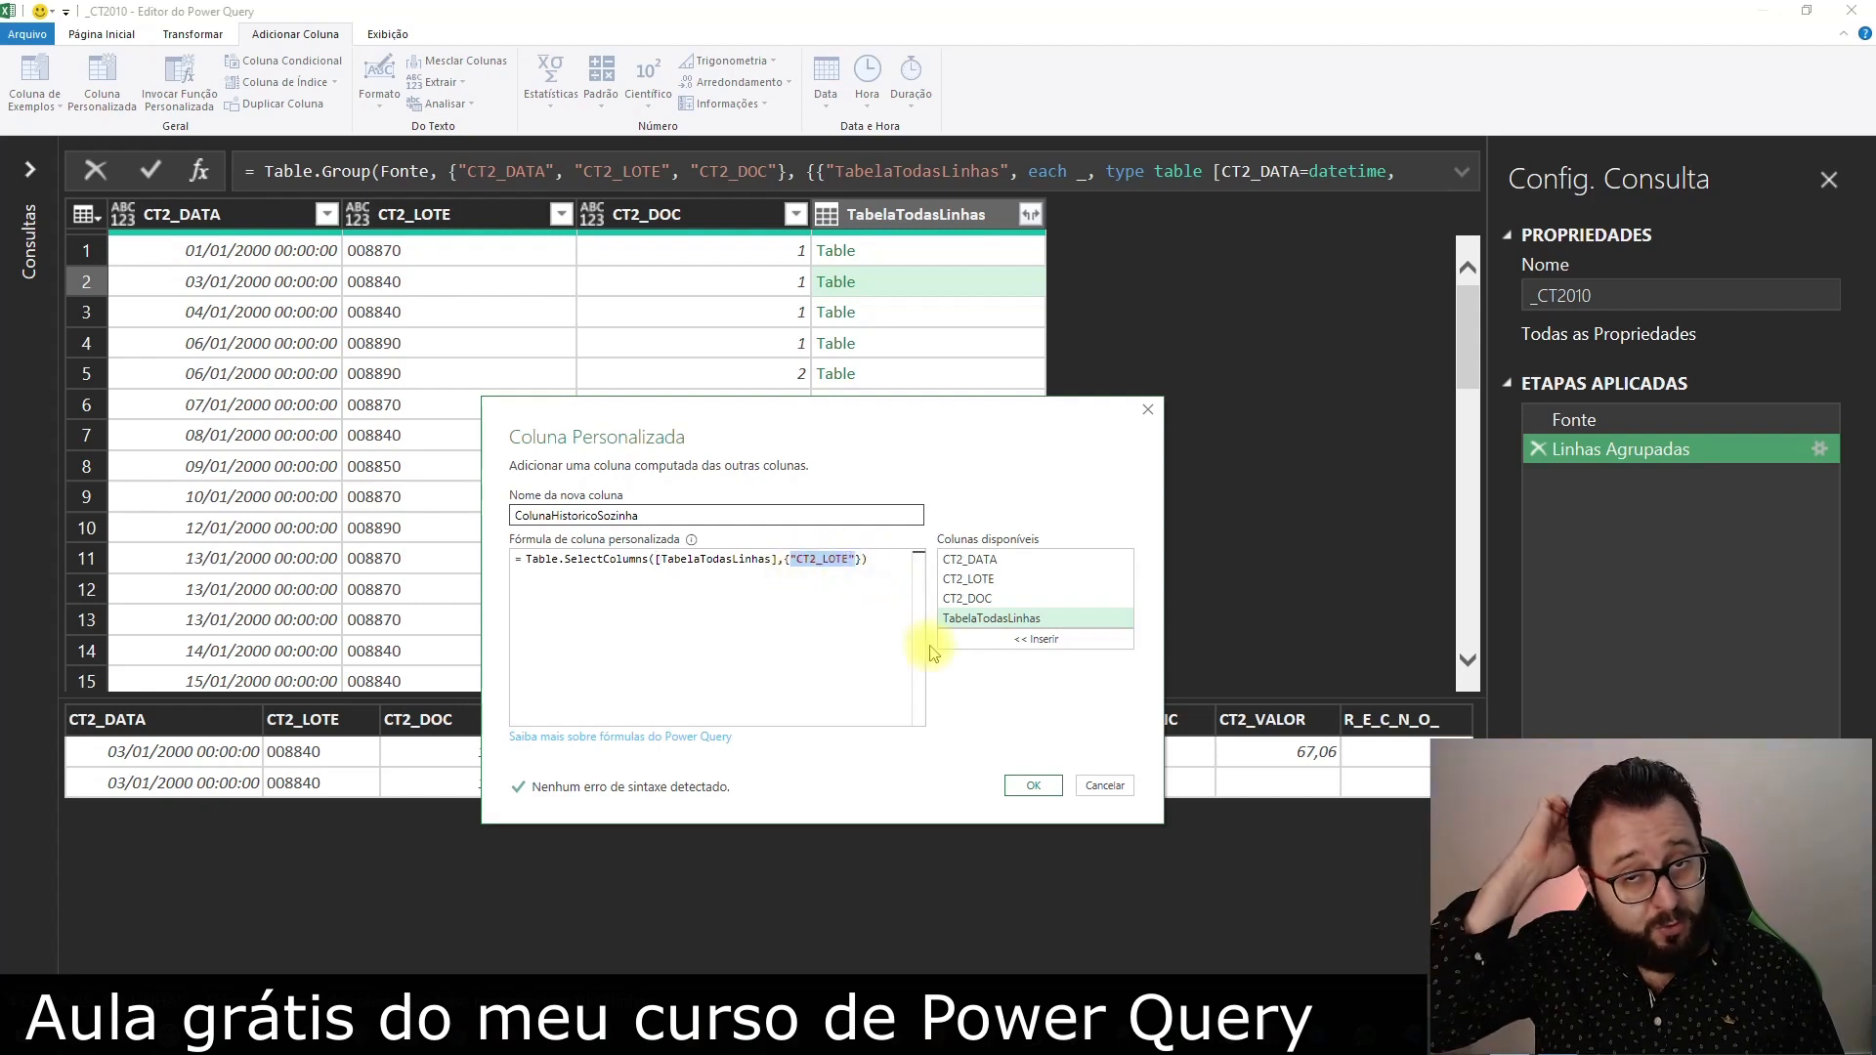
{"action": "key", "text": "Left"}
{"action": "key", "text": "Right"}
{"action": "key", "text": "ctrl+shift+Right"}
{"action": "key", "text": "Right"}
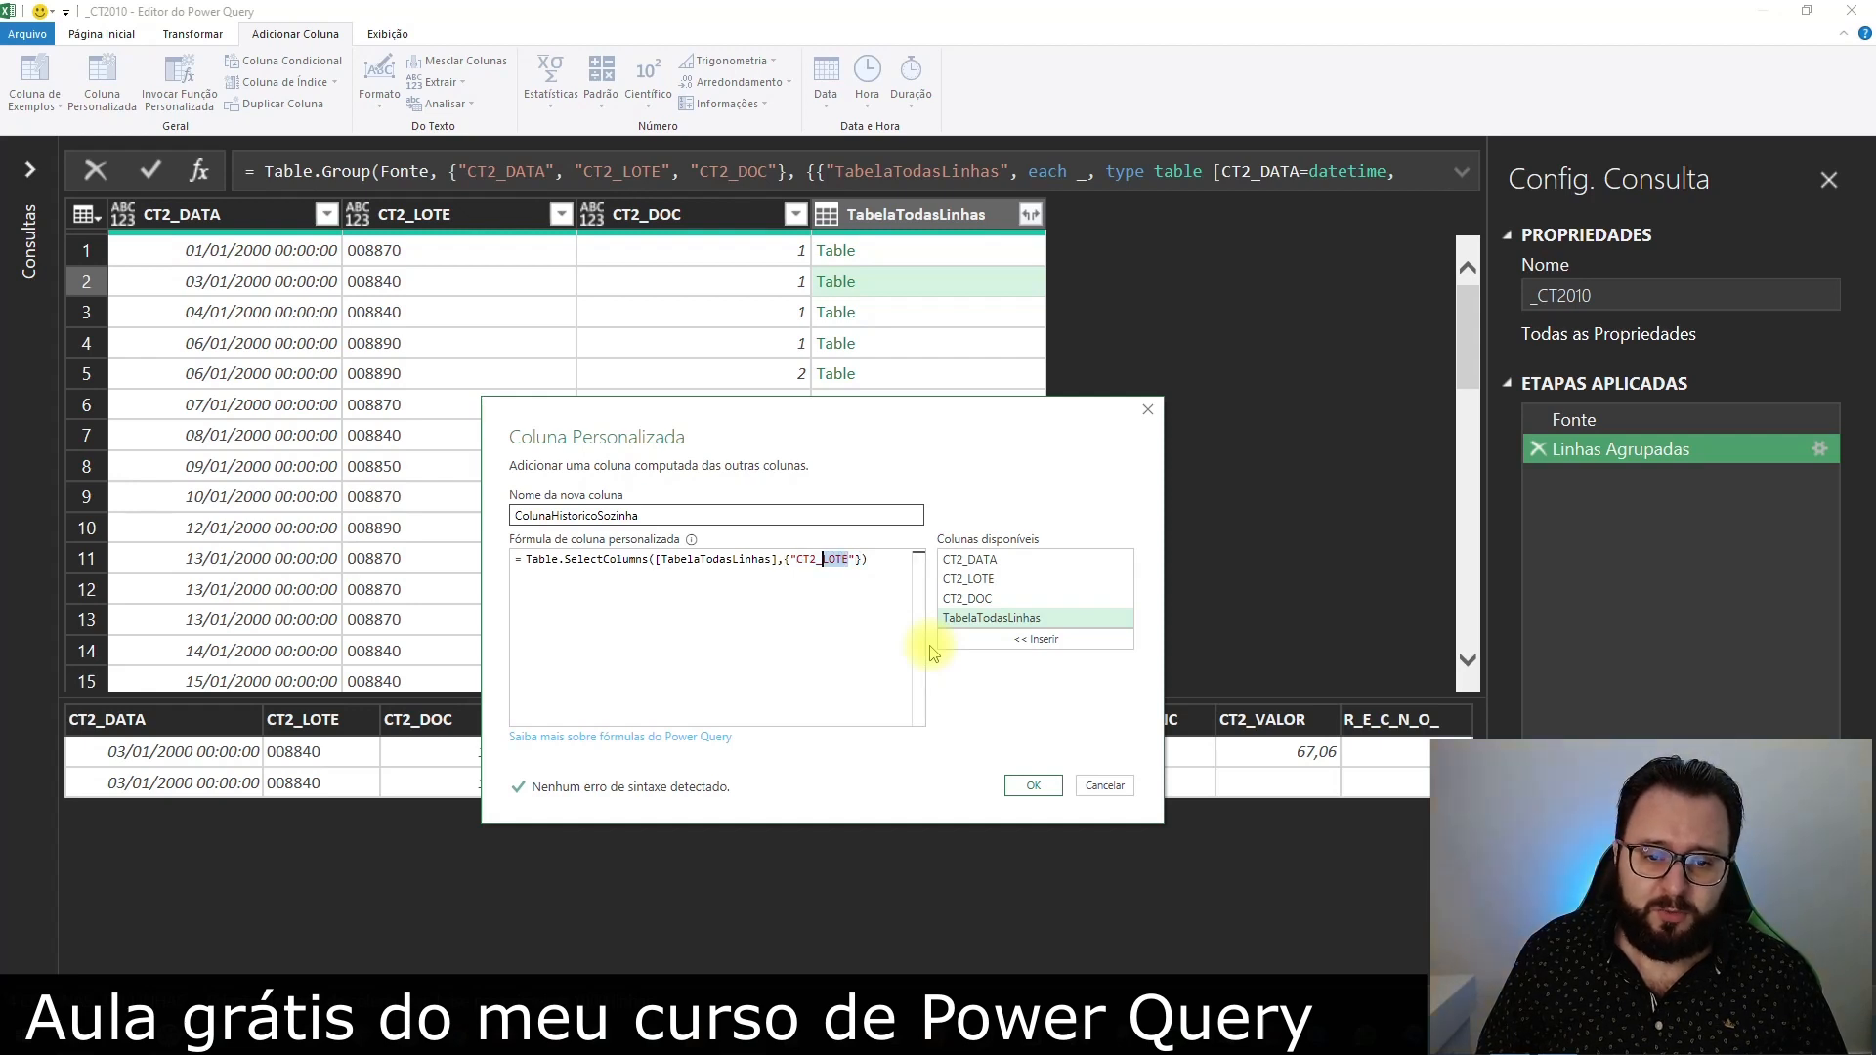
{"action": "key", "text": "Caps_Lock"}
{"action": "type", "text": "HIS"}
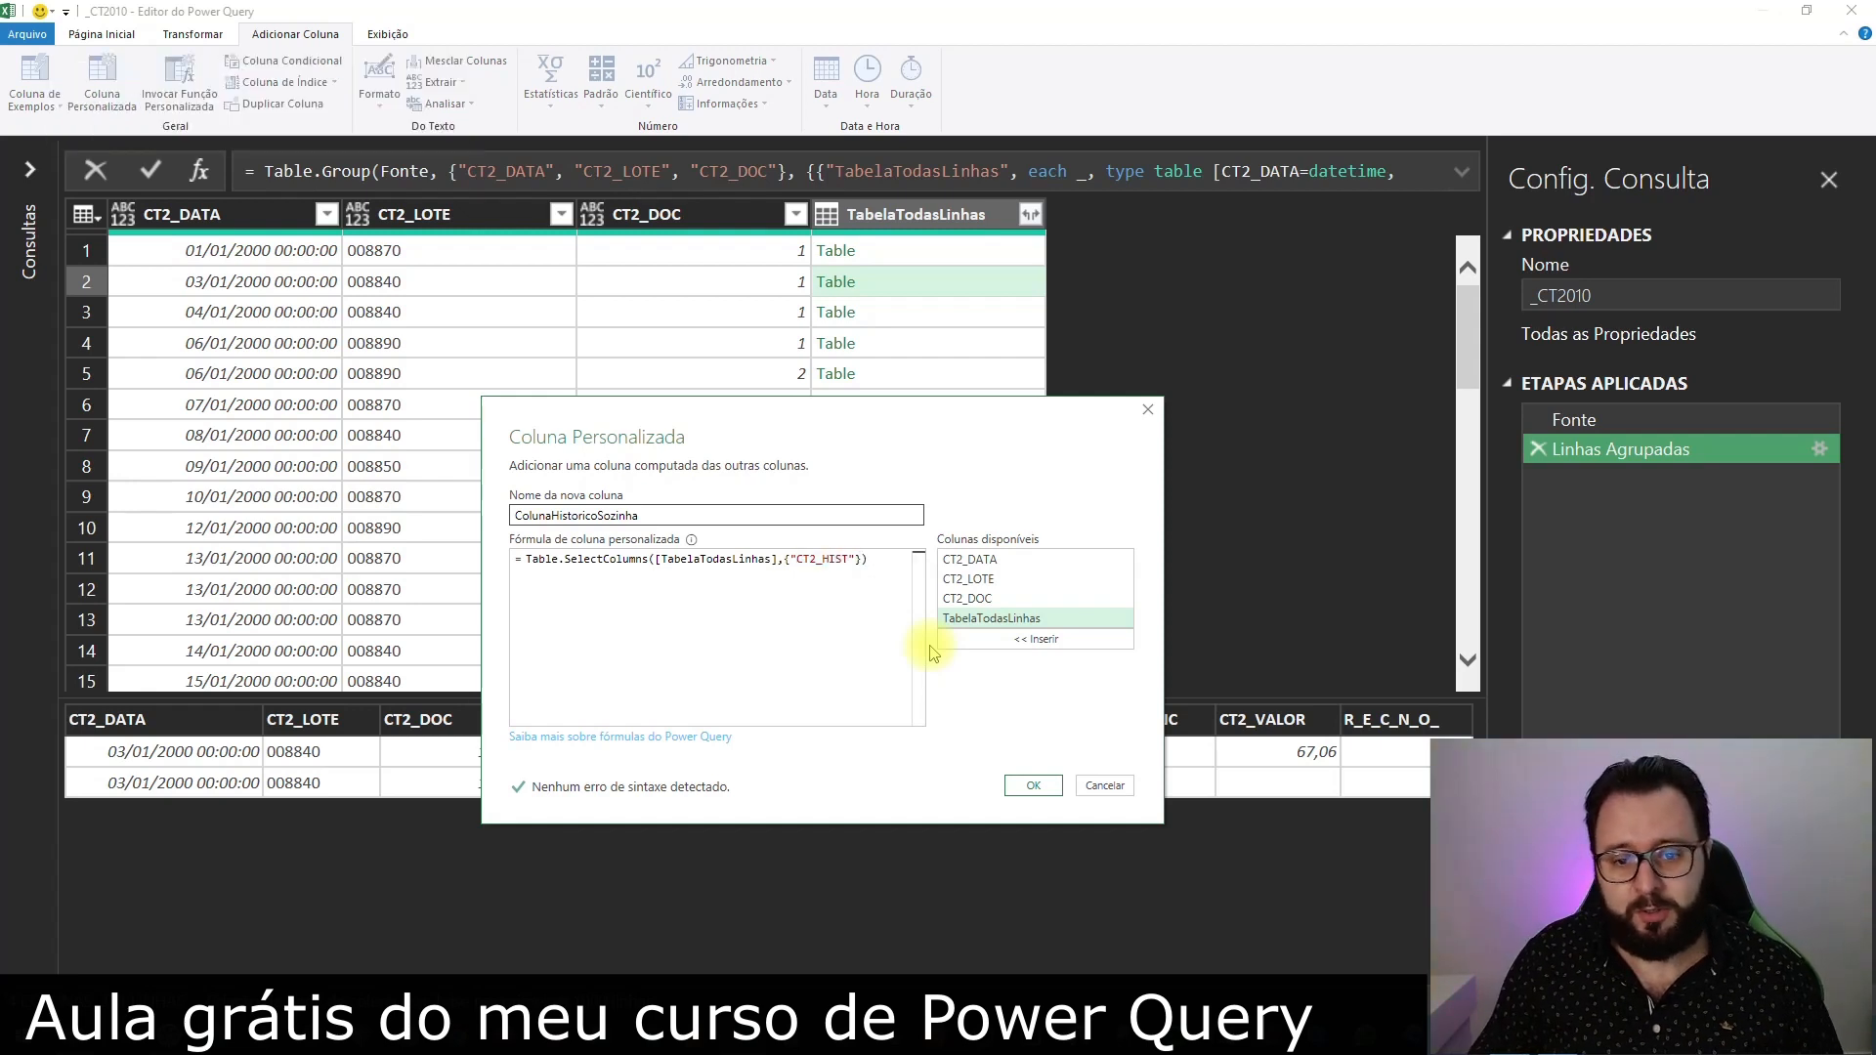
{"action": "left_click", "coordinate": [1036, 787]}
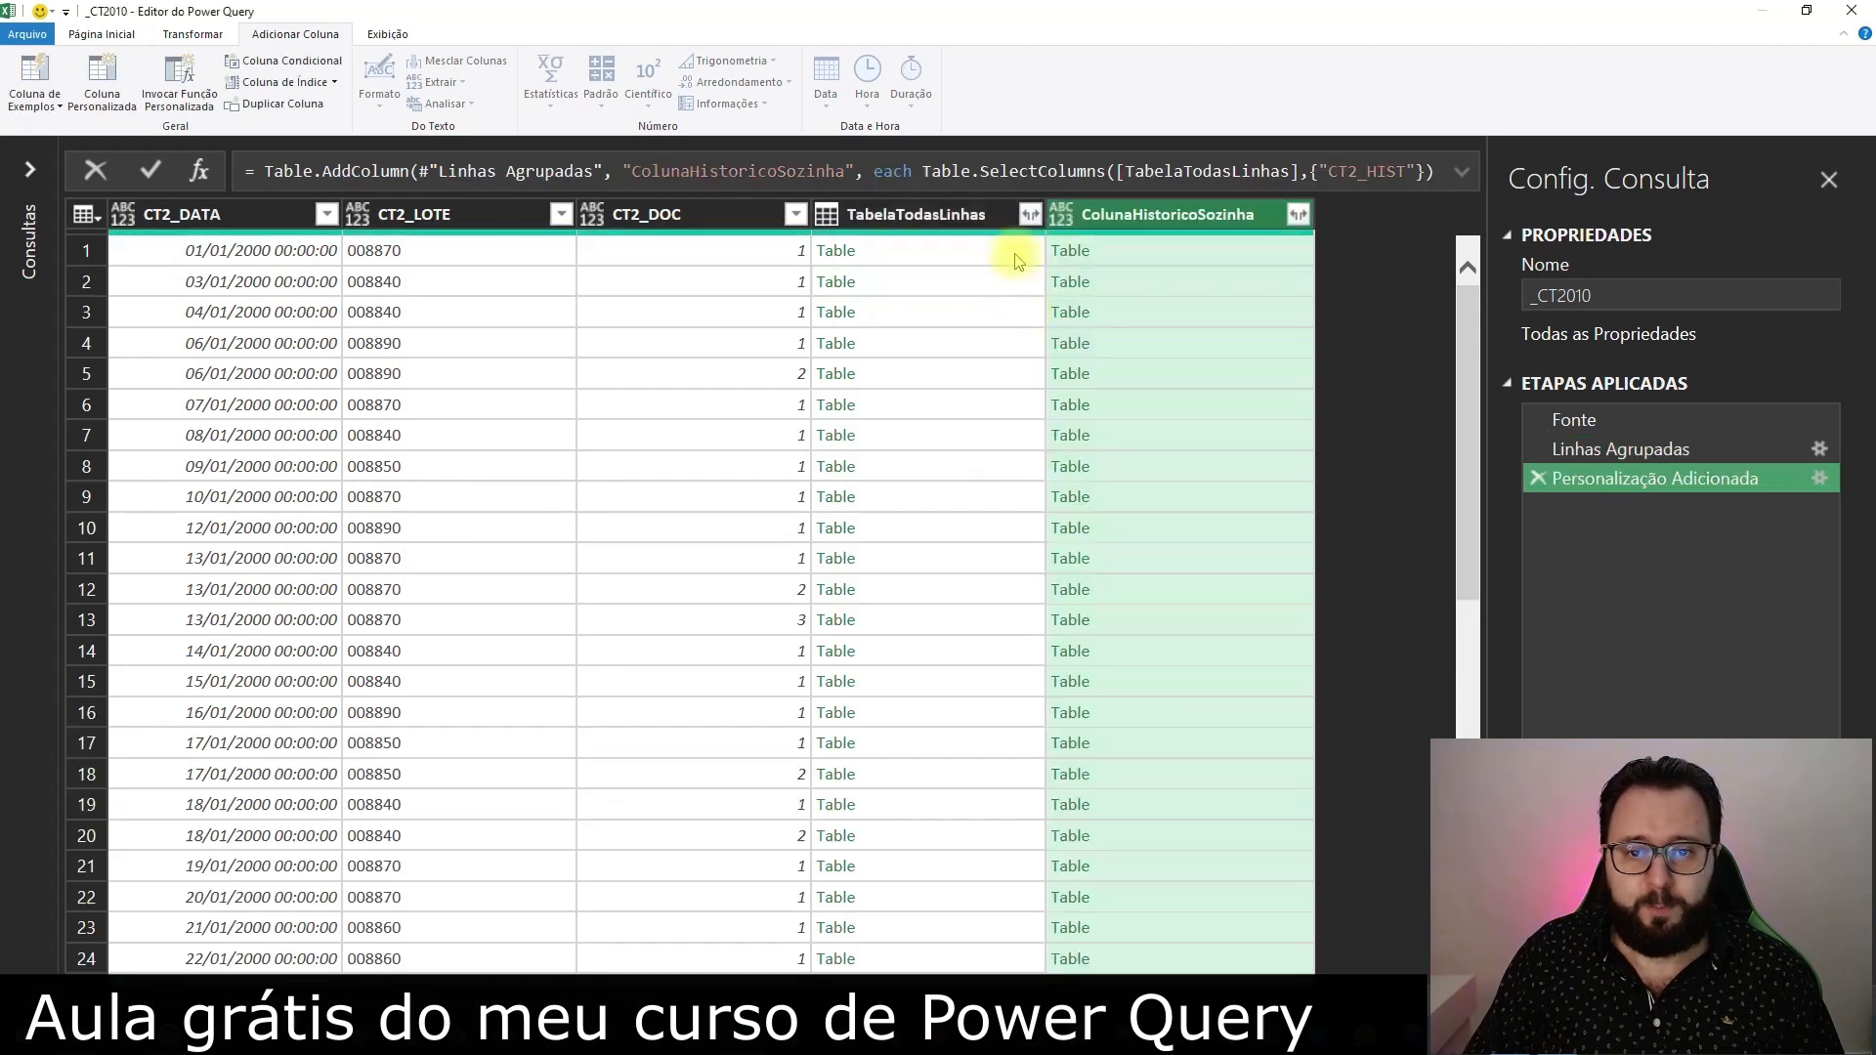
Inspect the nested ColunaHistoricoSozinha tables in rows 1 and 16
{"action": "left_click", "coordinate": [1229, 256]}
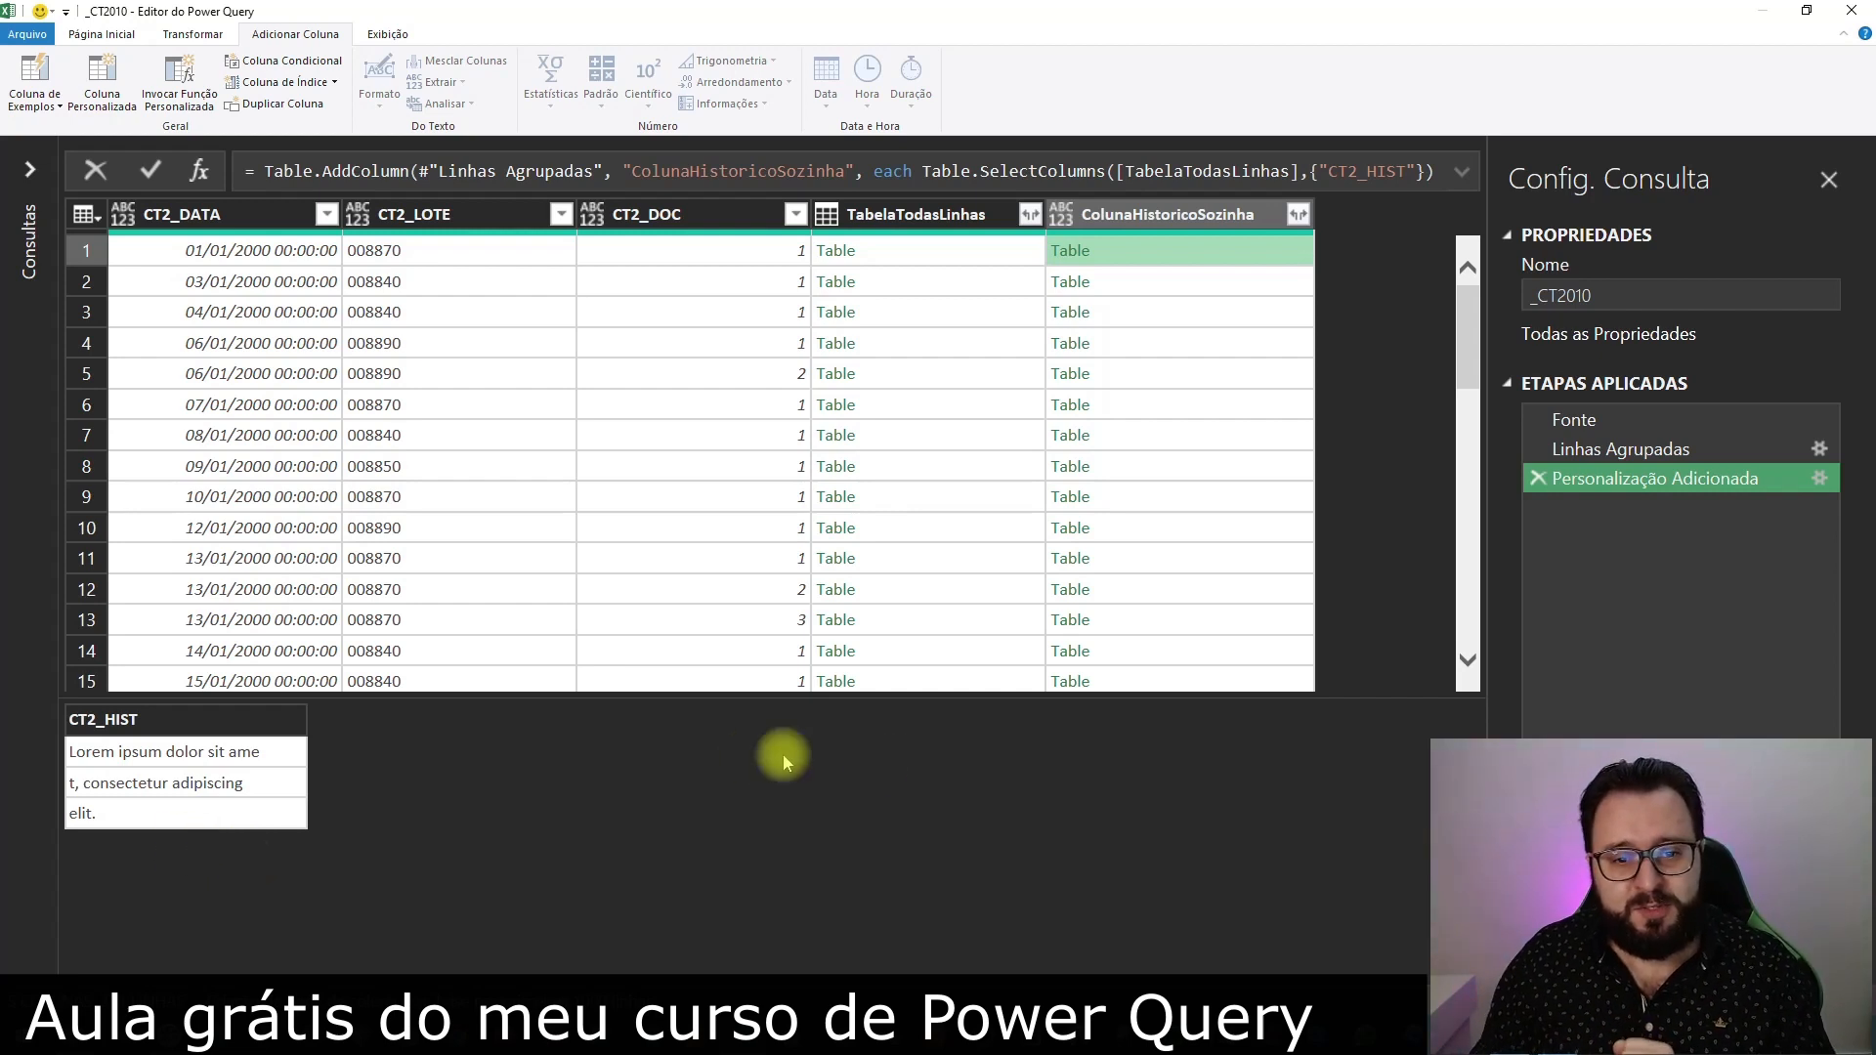
{"action": "scroll", "coordinate": [1198, 549], "scroll_direction": "down", "scroll_amount": 2}
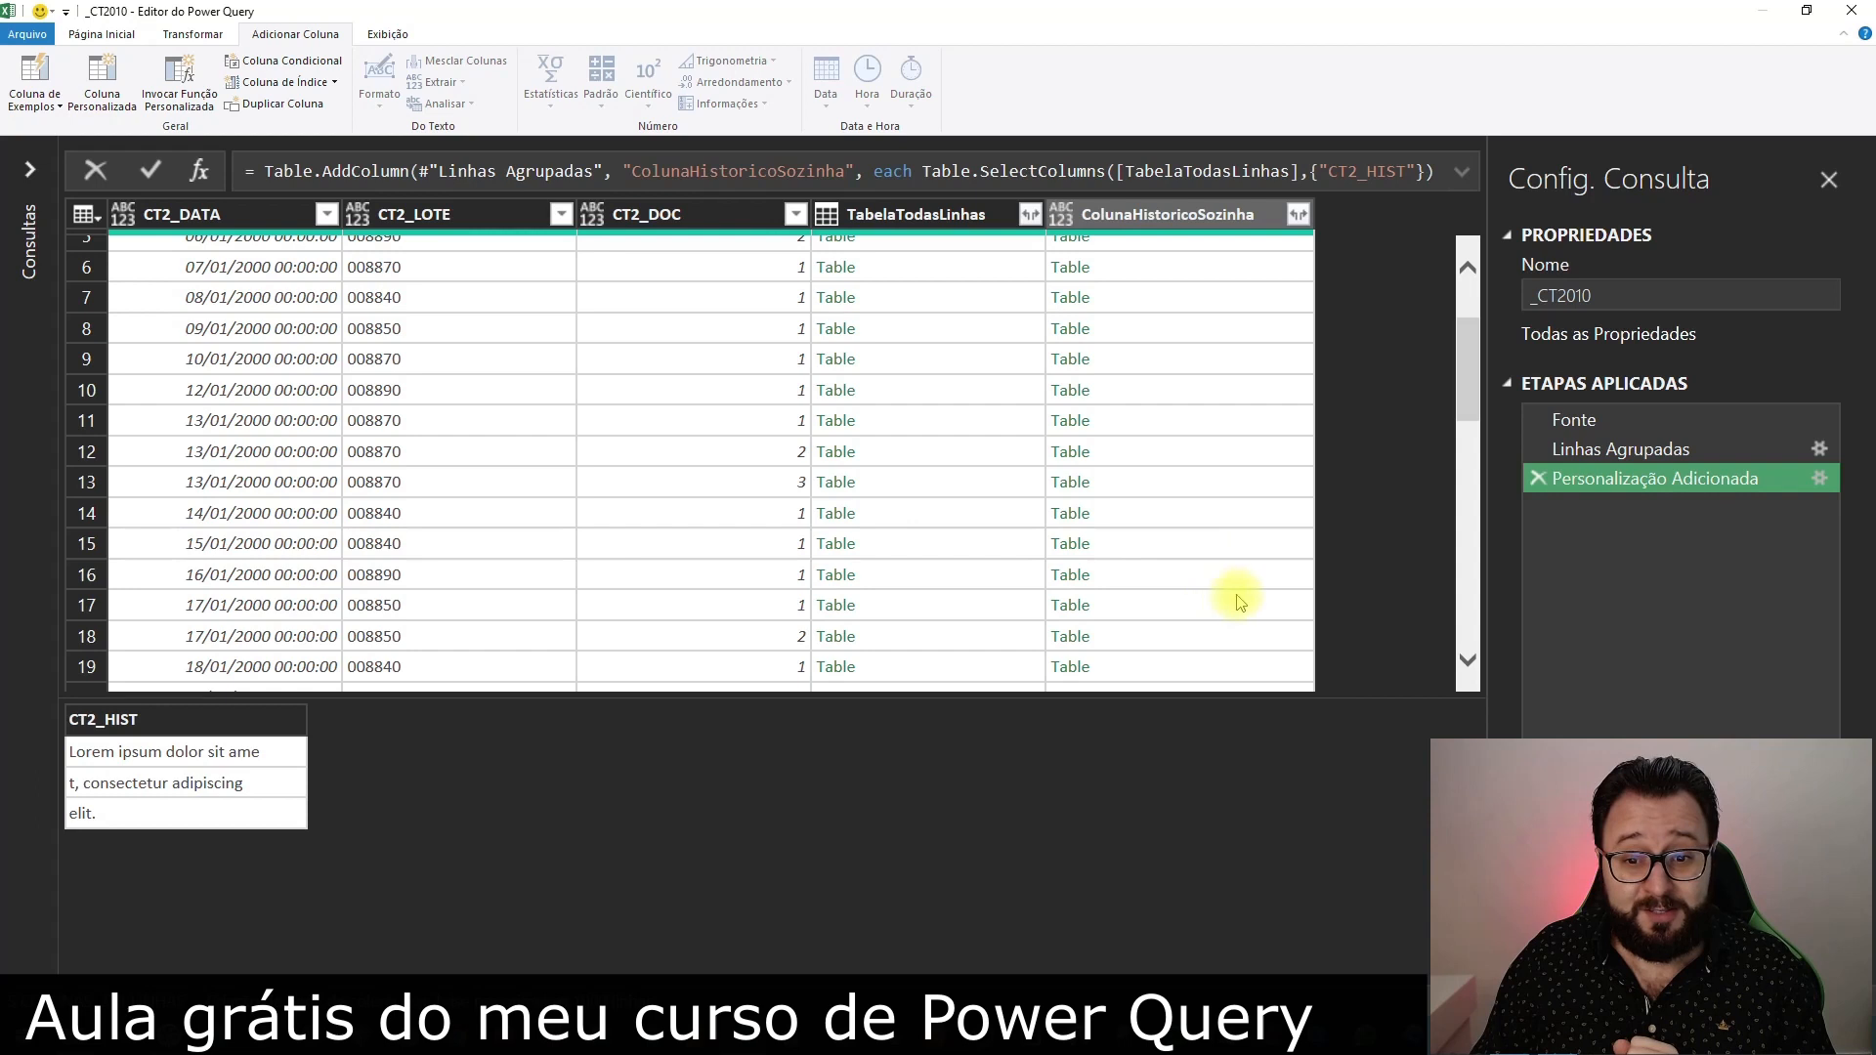
{"action": "left_click", "coordinate": [1204, 577]}
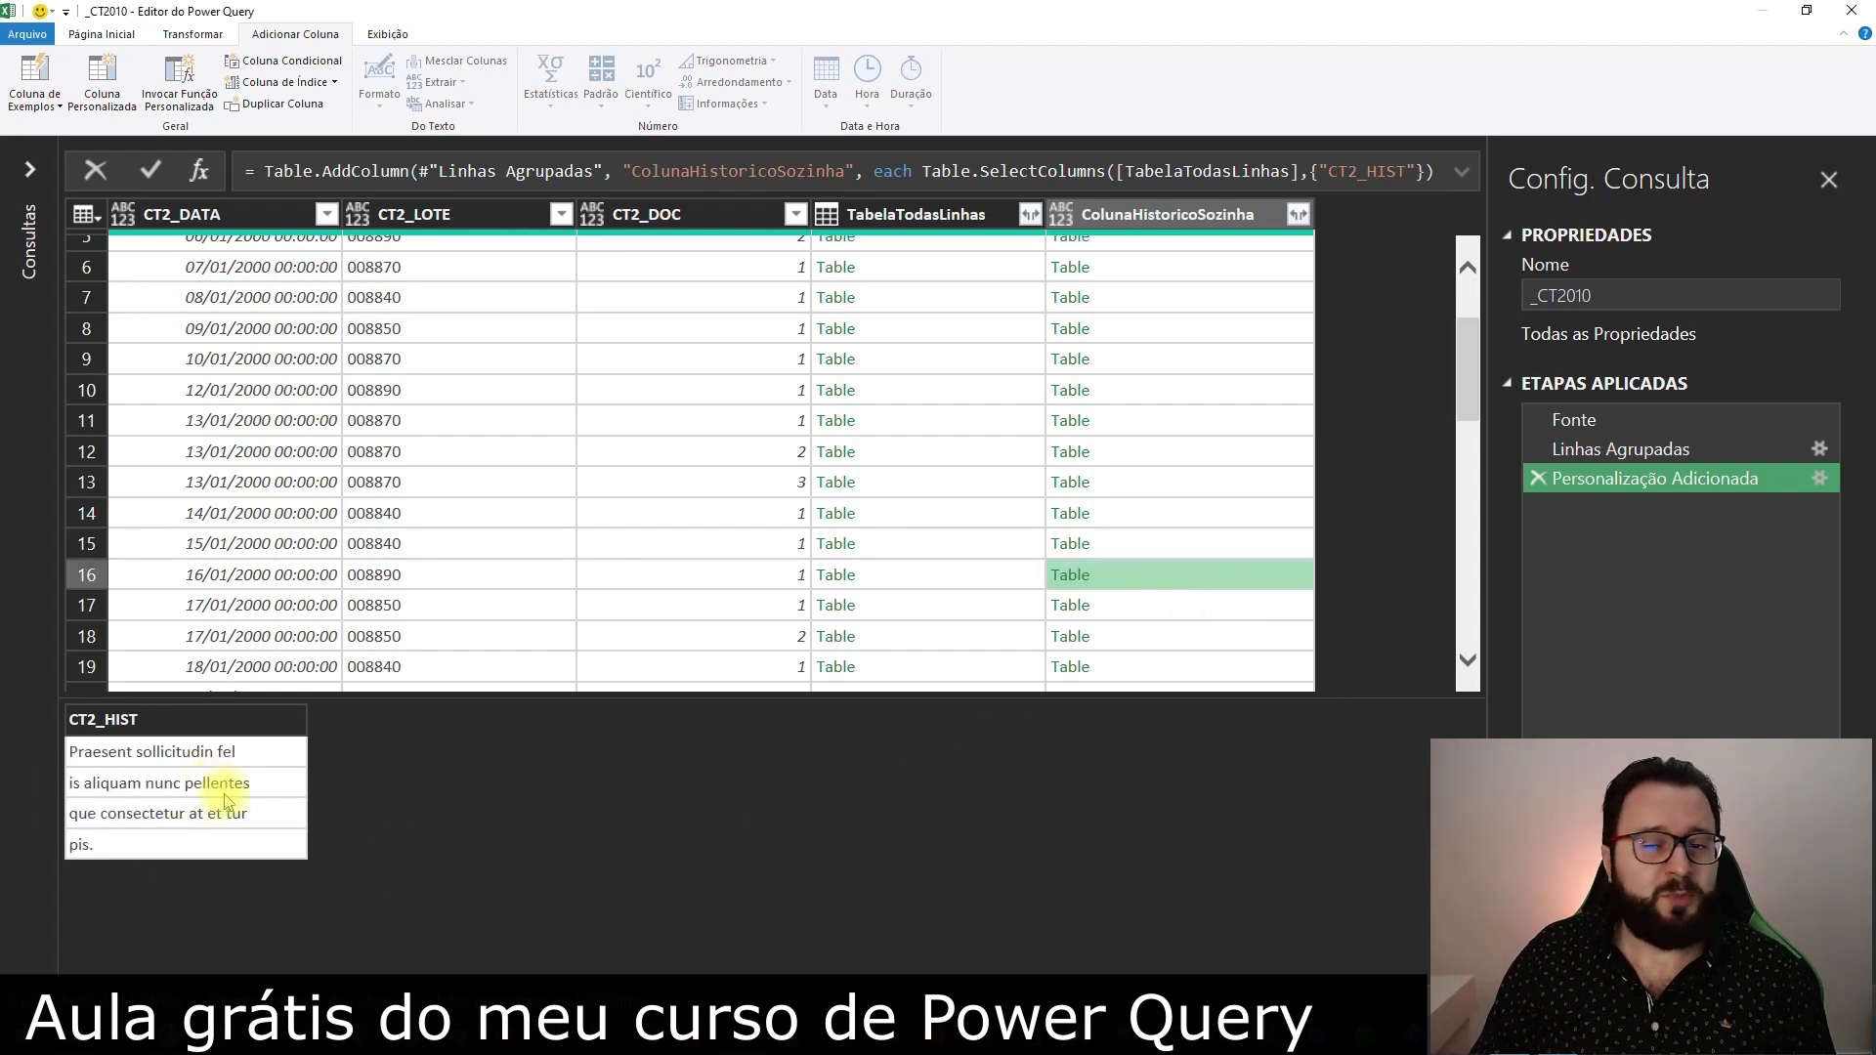
{"action": "scroll", "coordinate": [1133, 577], "scroll_direction": "up", "scroll_amount": 2}
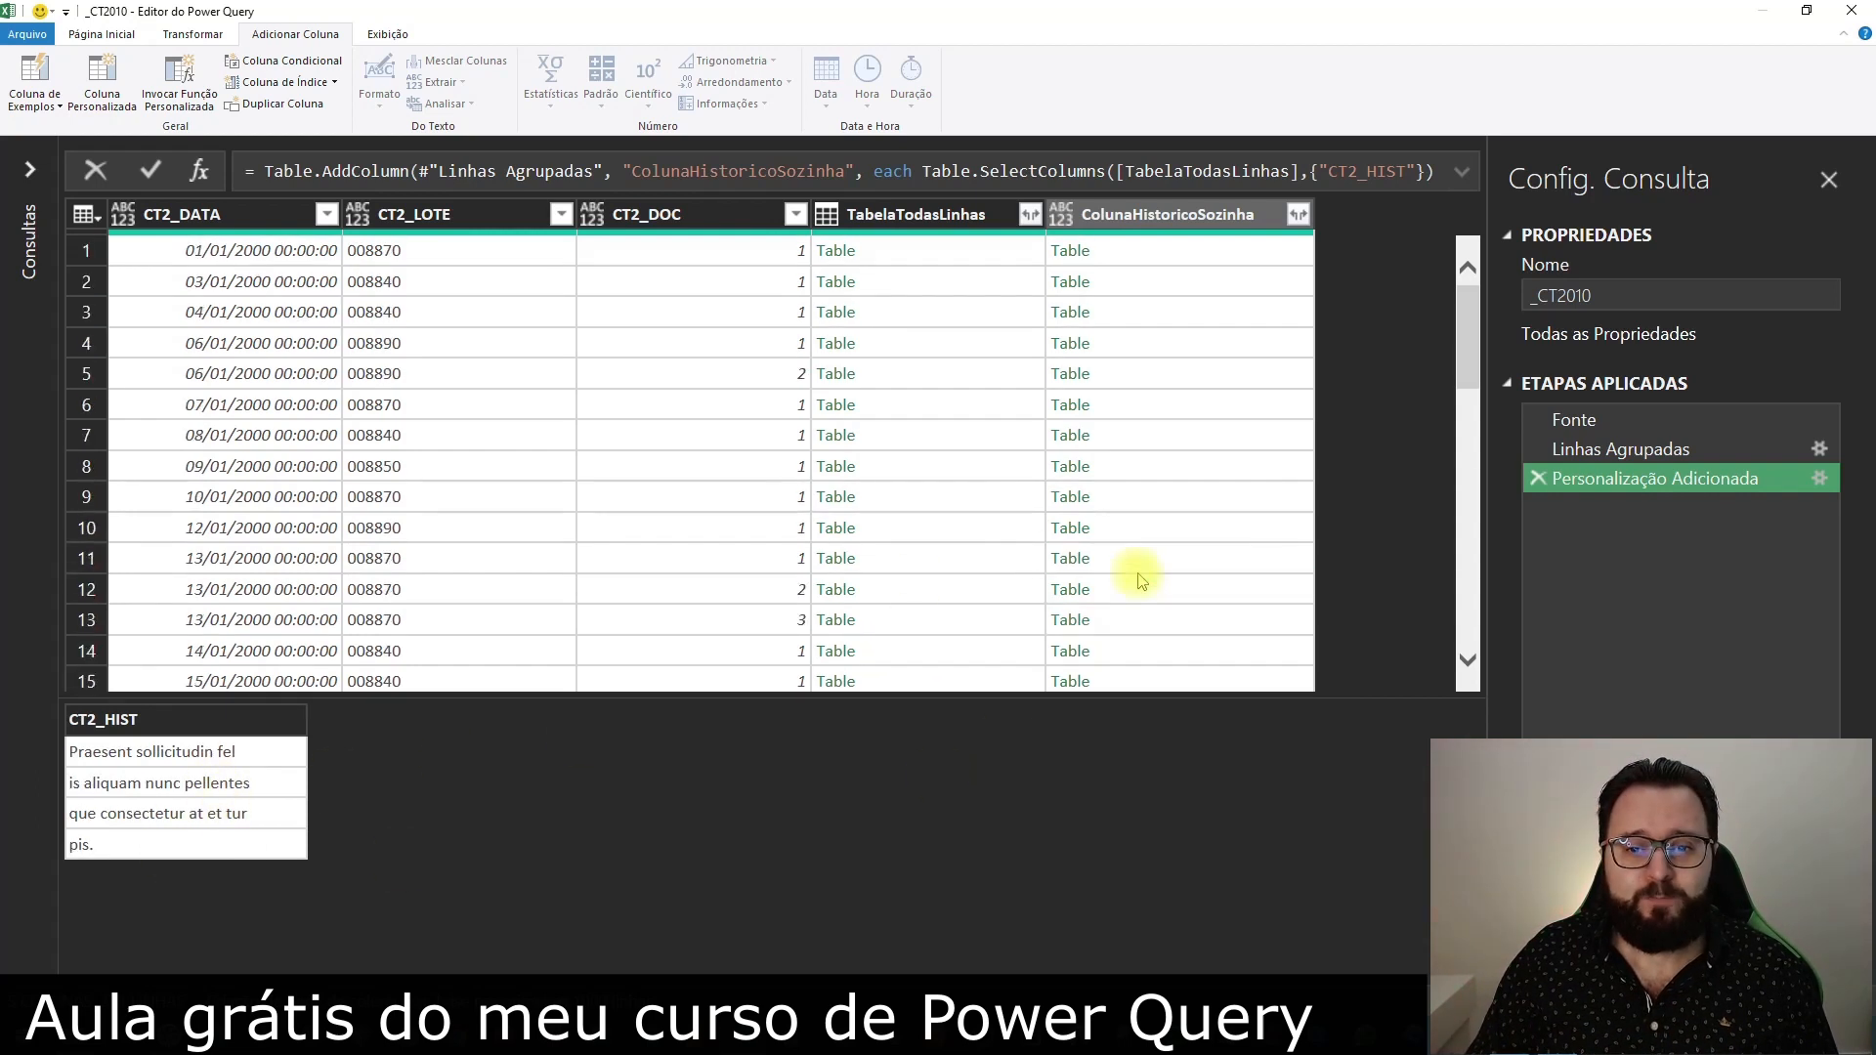
Start a custom column named TabelaParaLista after checking the nested ColunaHistoricoSozinha table in row 1
{"action": "left_click", "coordinate": [1189, 251]}
{"action": "left_click", "coordinate": [104, 86]}
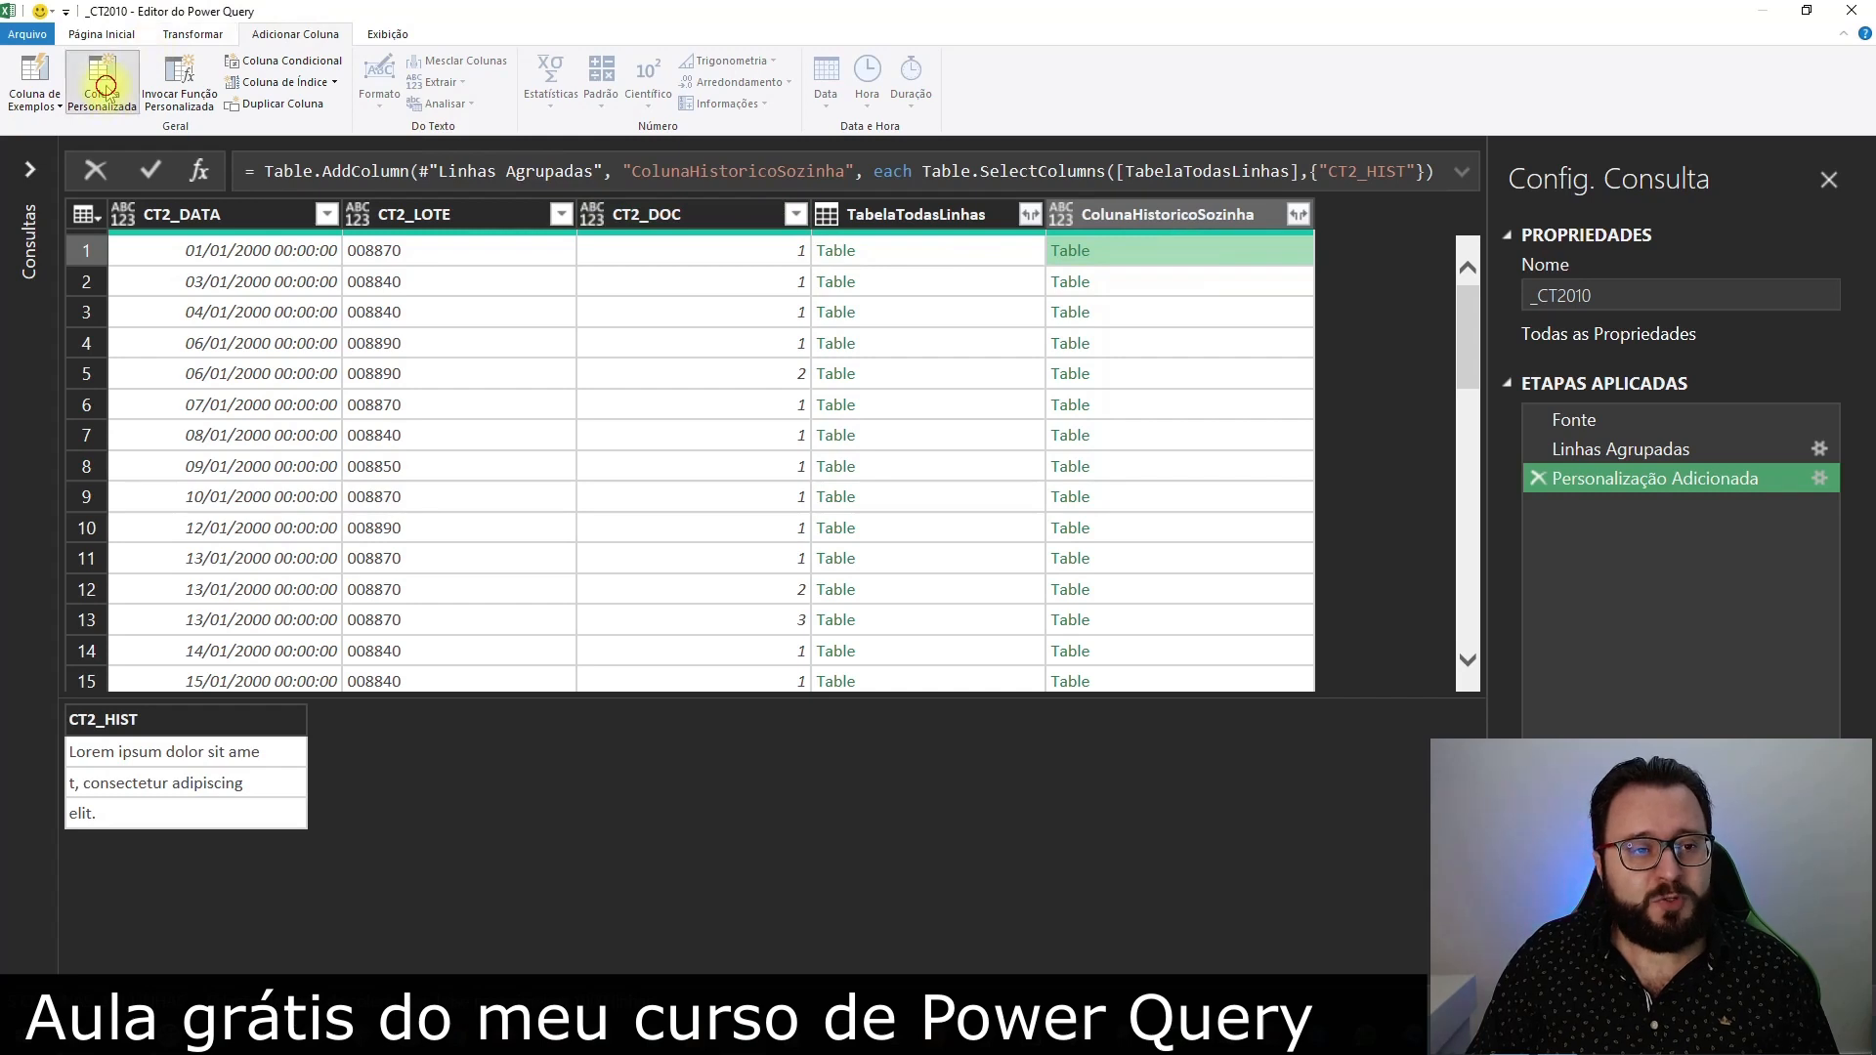
{"action": "left_click", "coordinate": [695, 413]}
{"action": "double_click", "coordinate": [696, 414]}
{"action": "type", "text": "tABELA"}
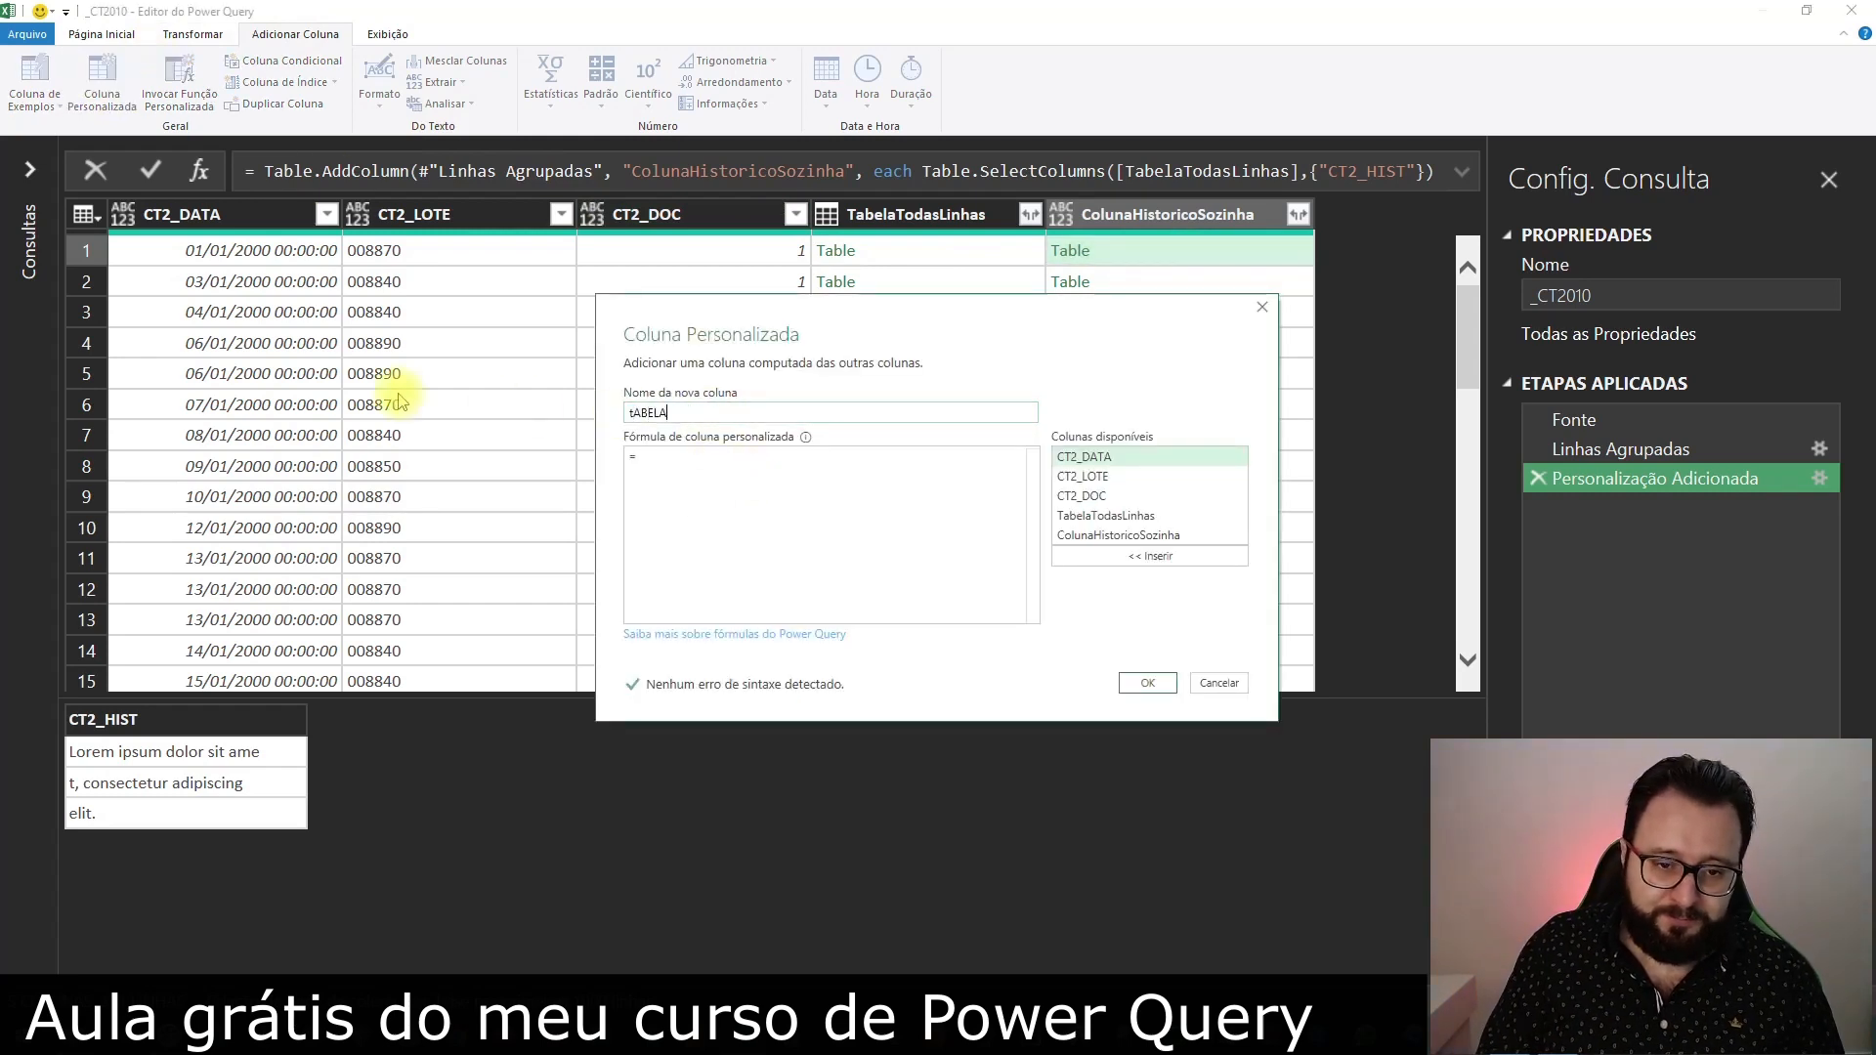
{"action": "key", "text": "Caps_Lock"}
{"action": "type", "text": "Tabe"}
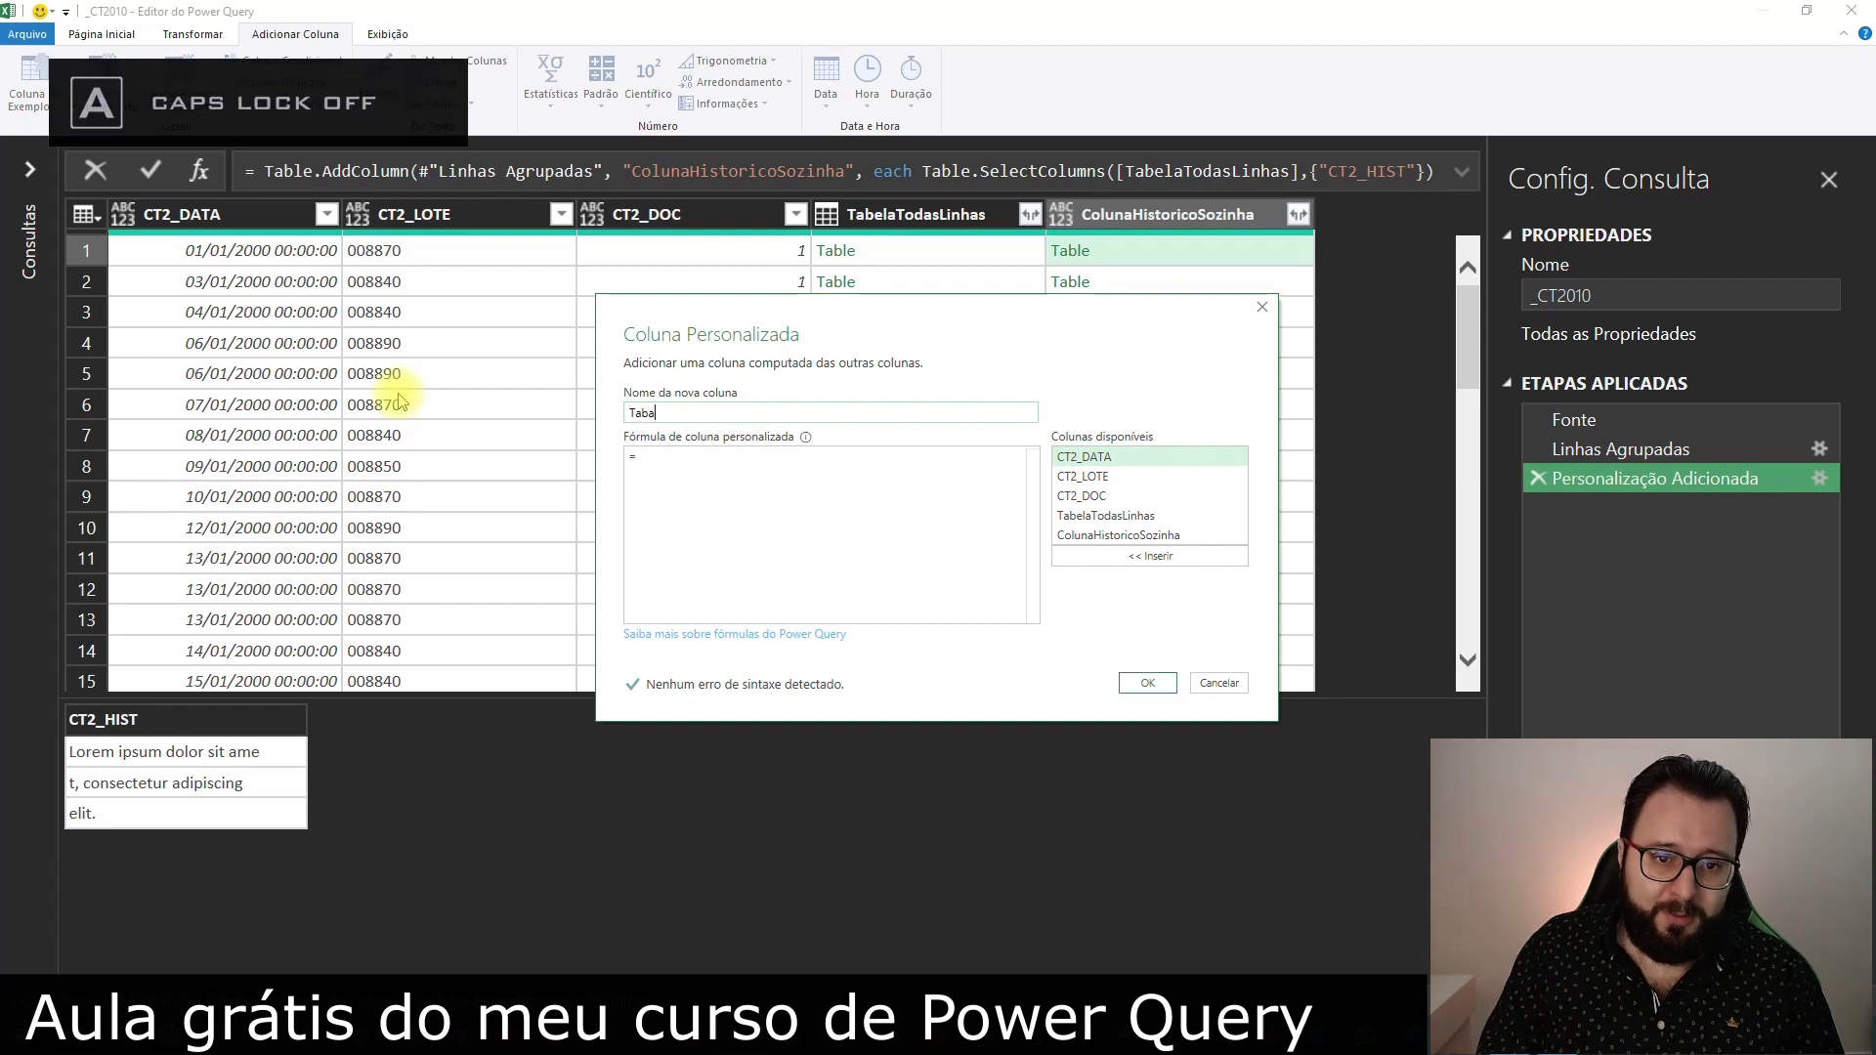
{"action": "type", "text": "elaParaLista"}
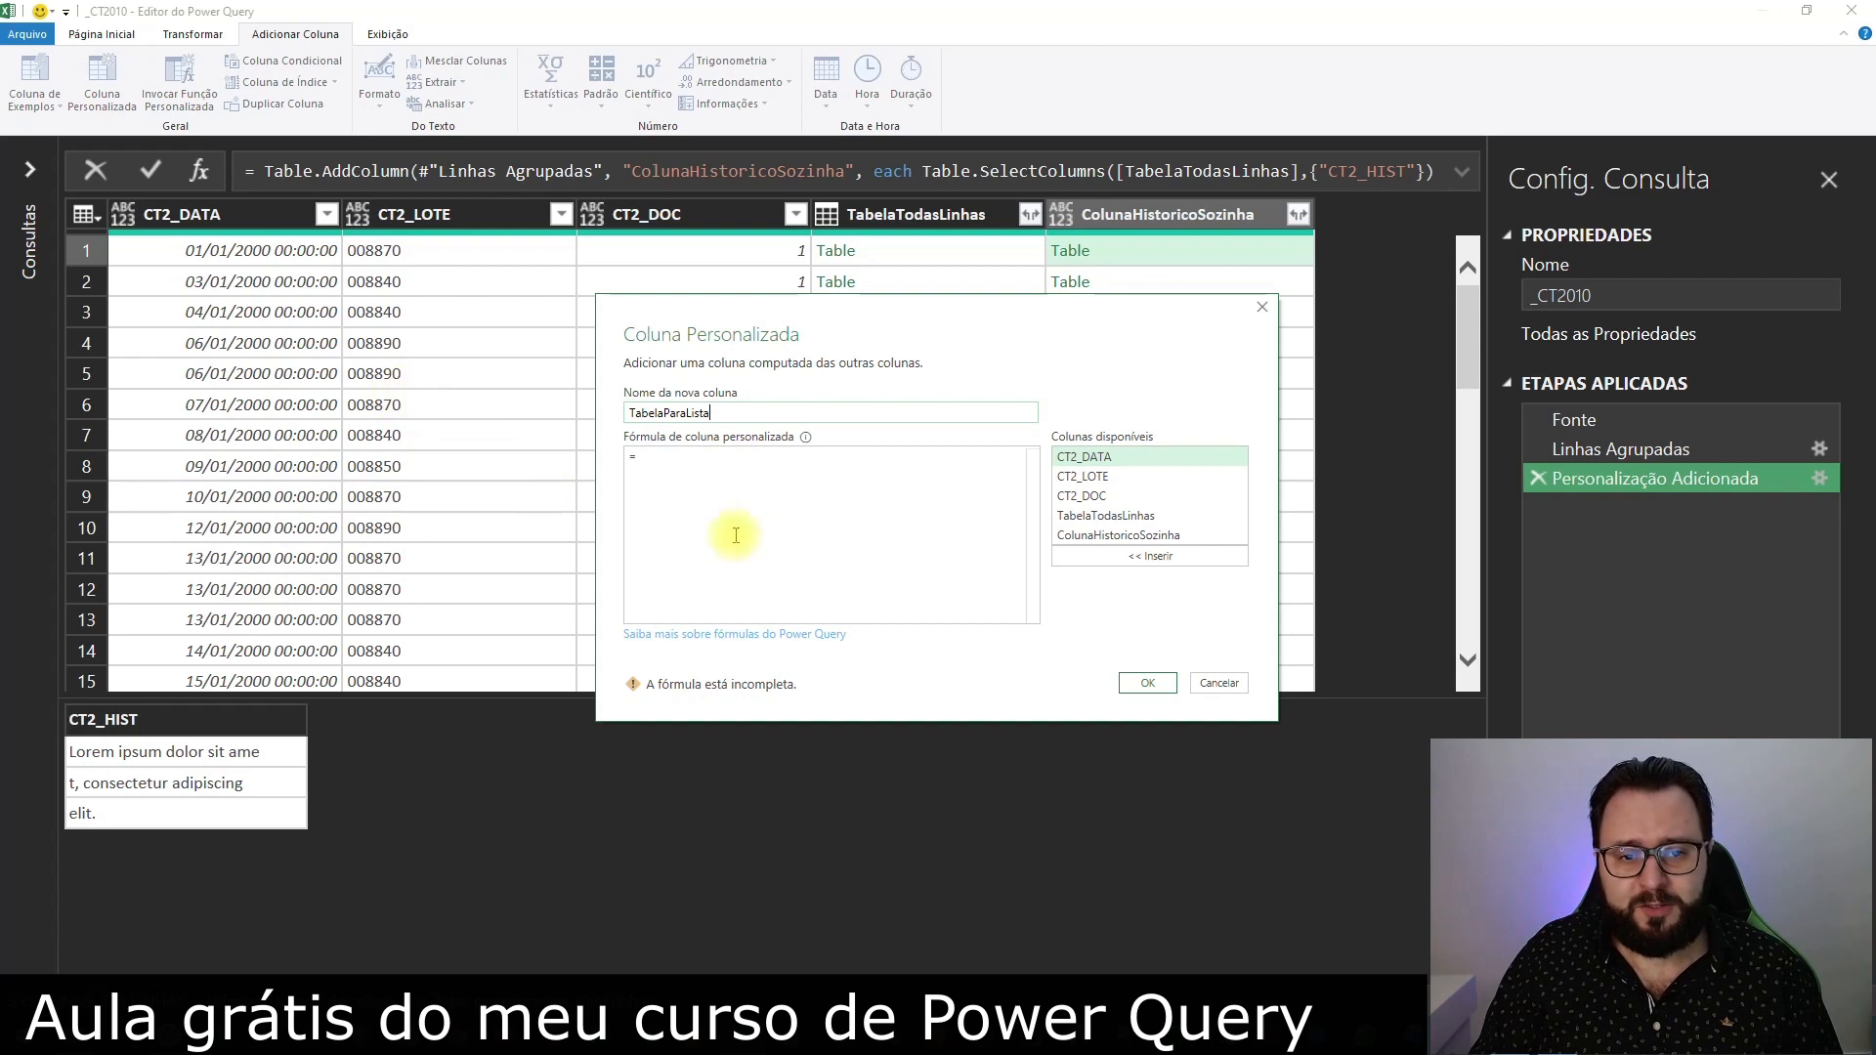
Enter the formula Table.ToList([ColunaHistoricoSozinha]) for the TabelaParaLista column and create it
{"action": "left_click", "coordinate": [785, 494]}
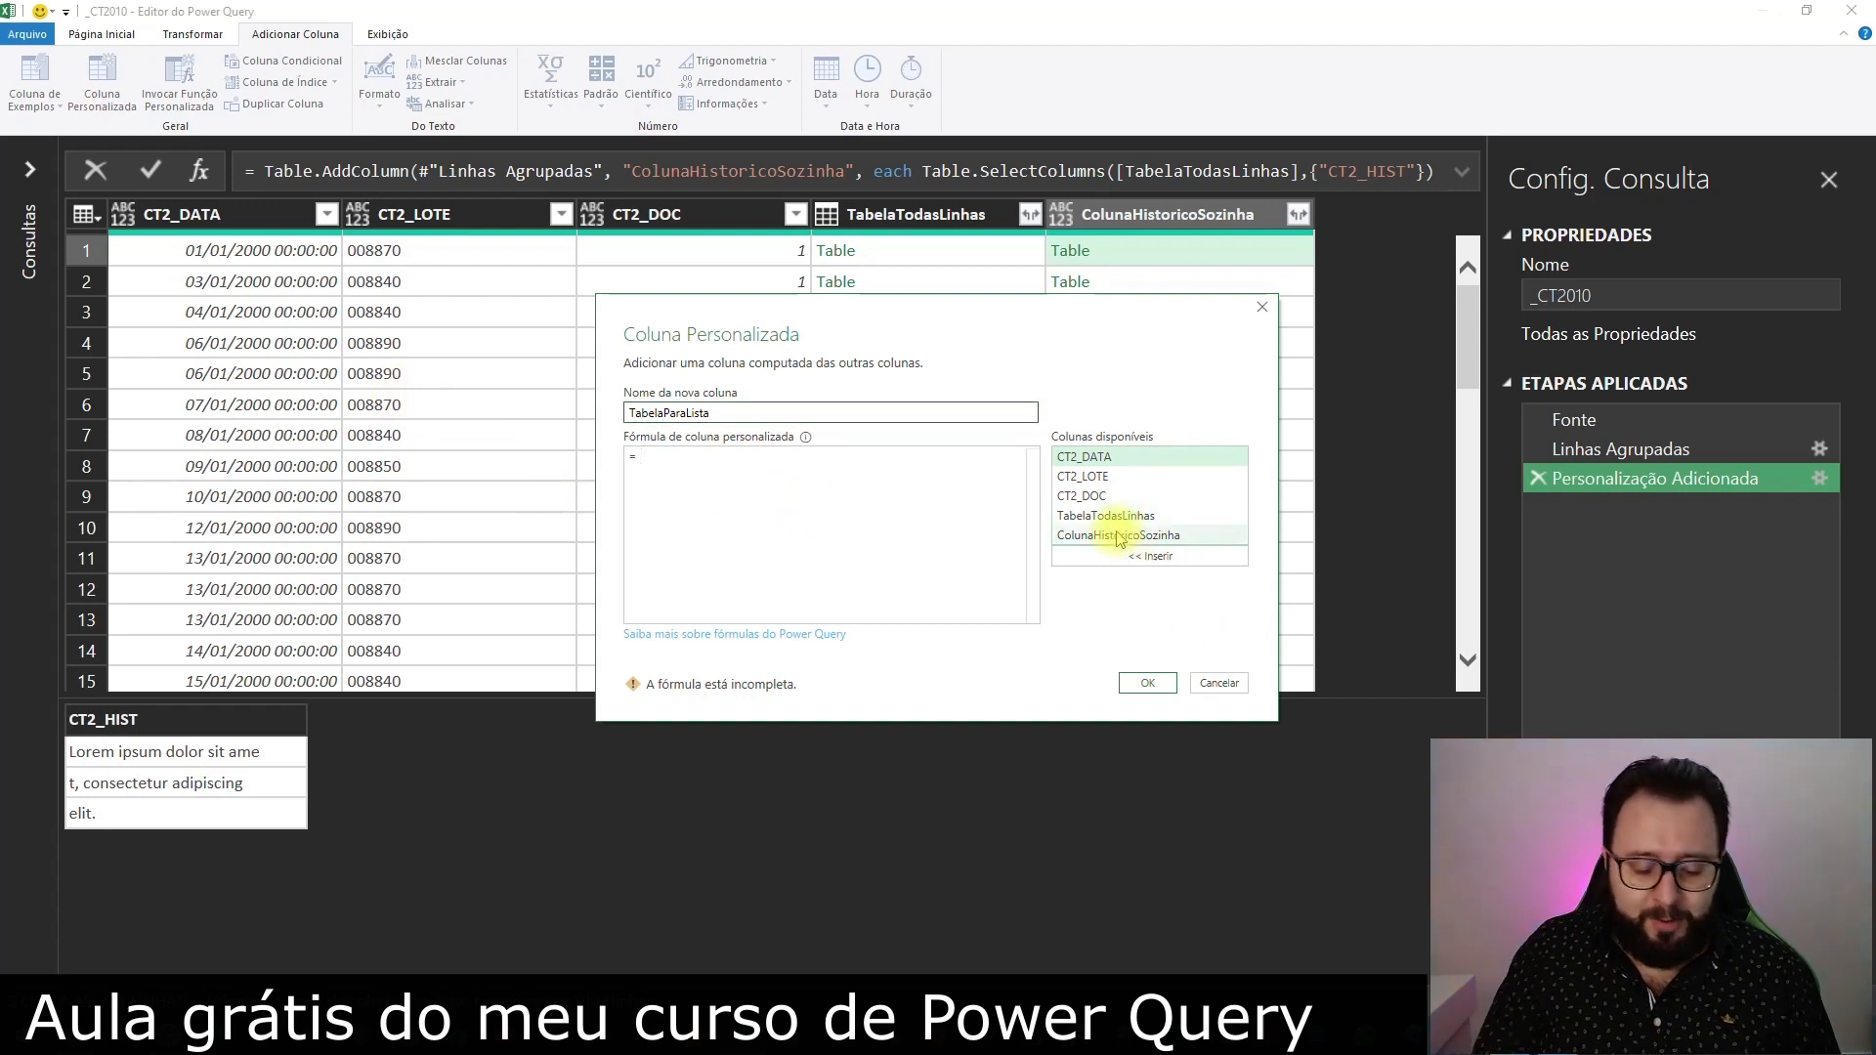
{"action": "type", "text": "Table."}
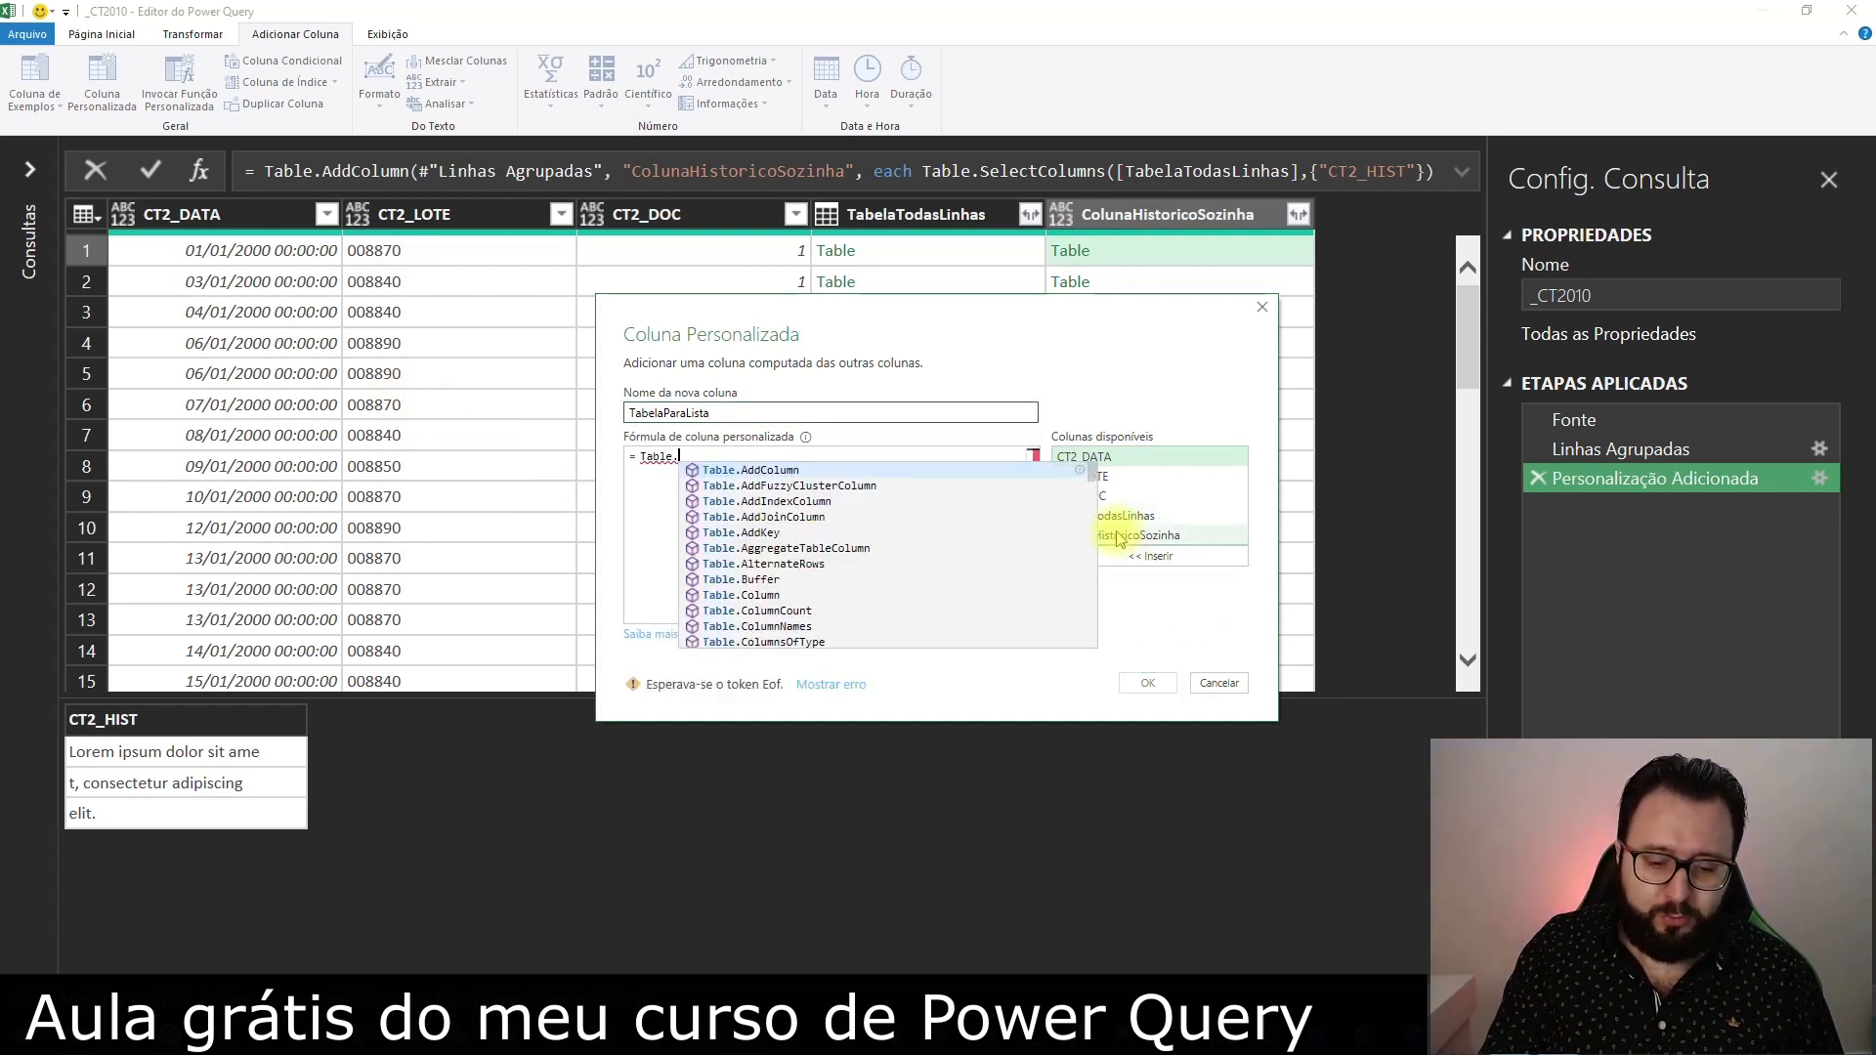
{"action": "type", "text": "ToList"}
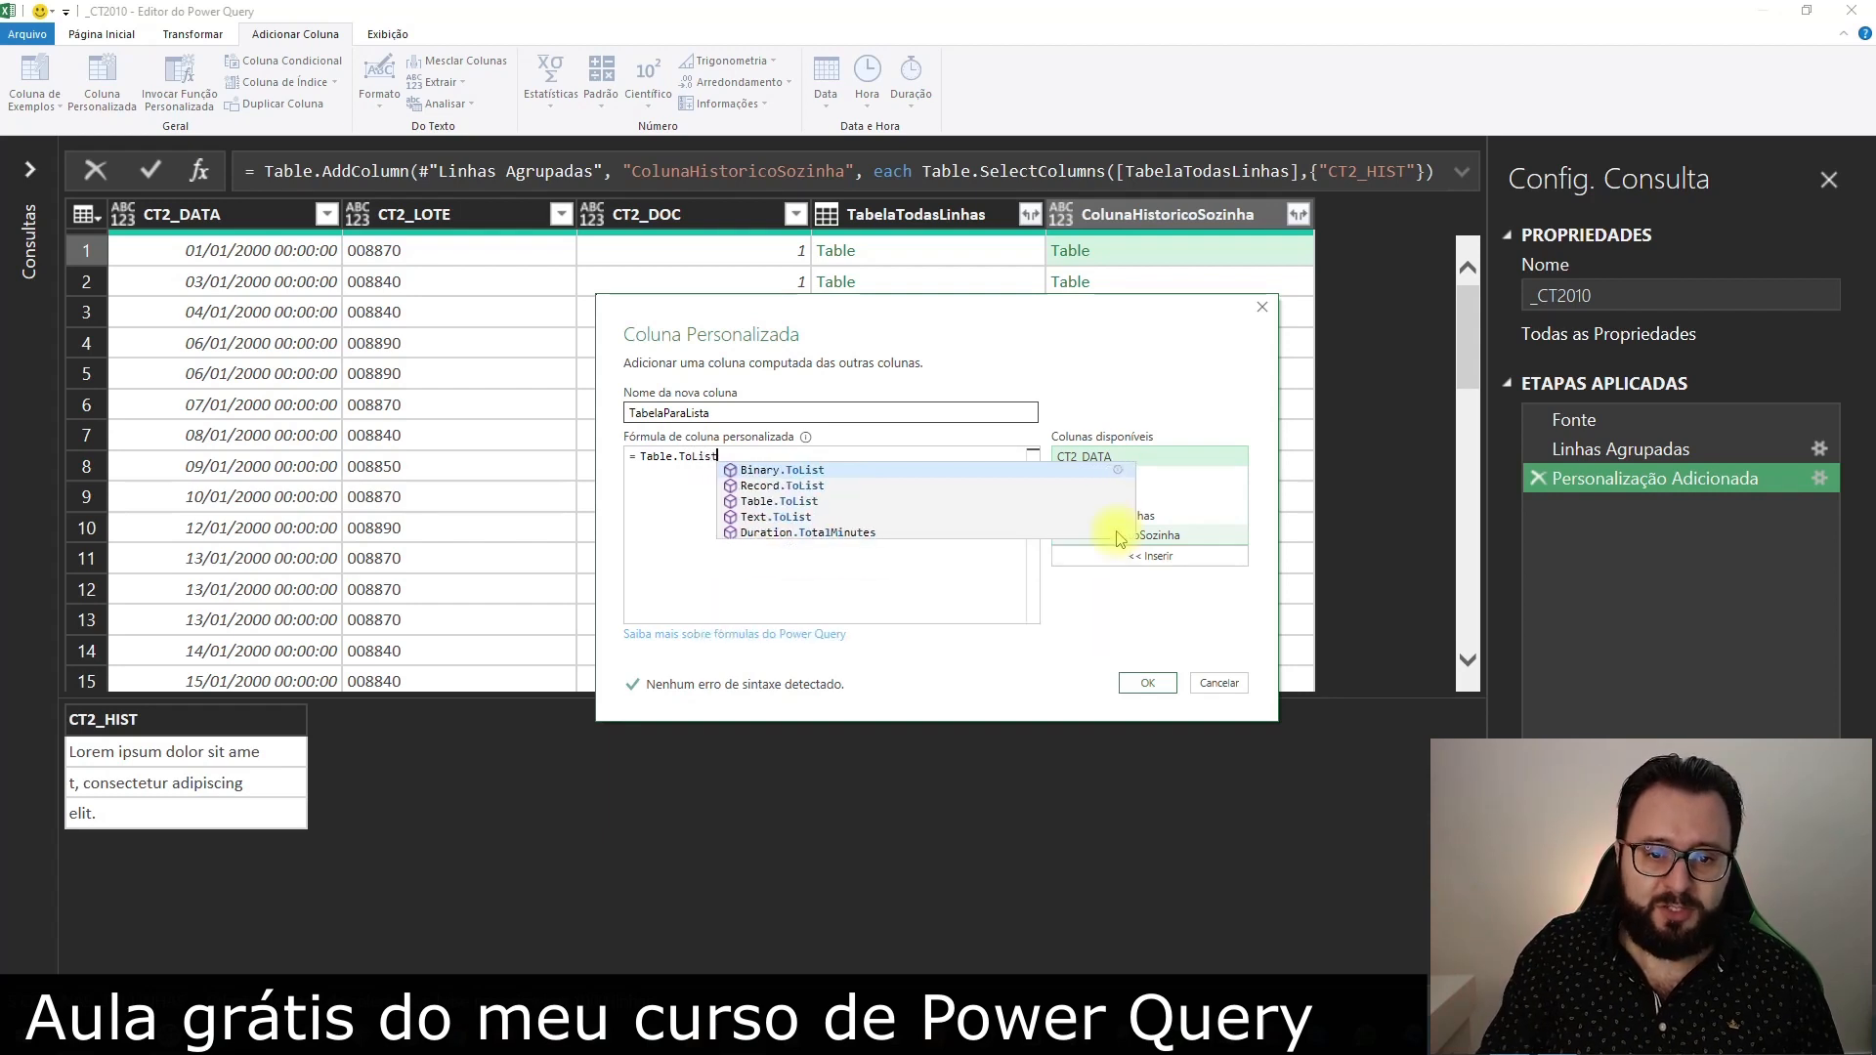
{"action": "type", "text": "("}
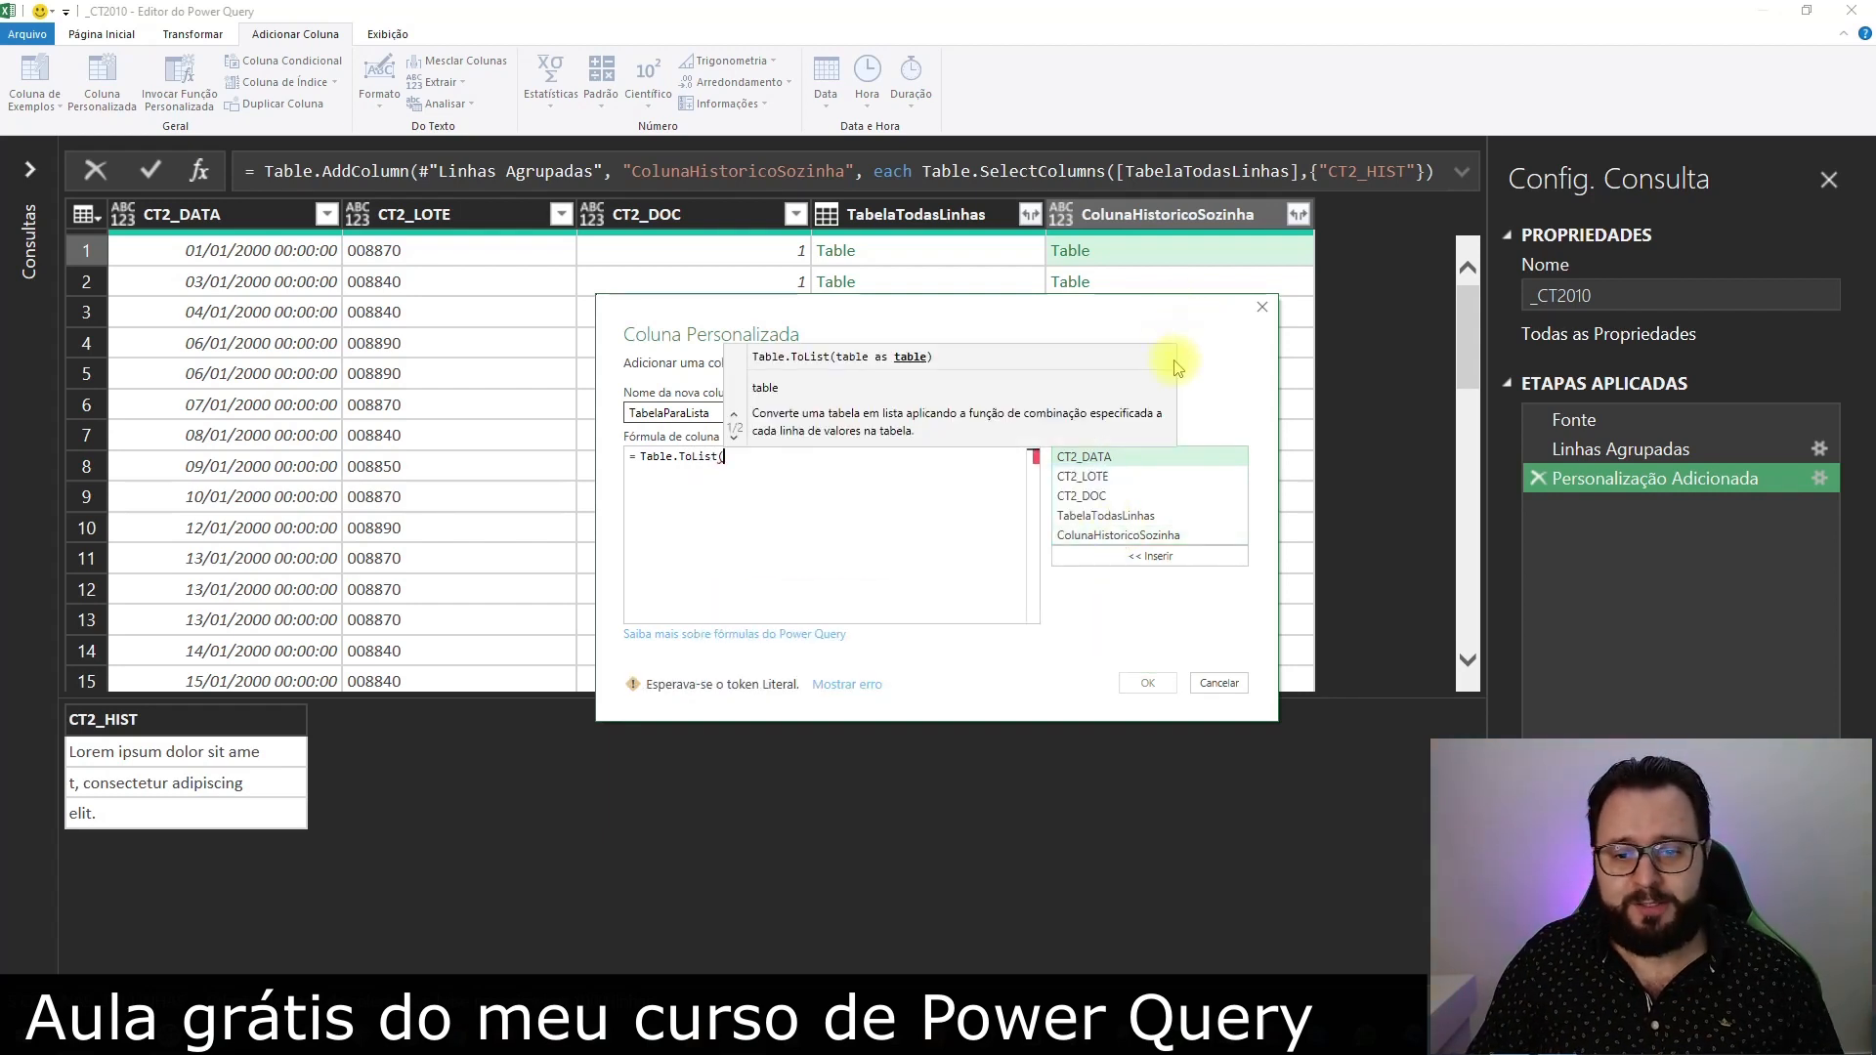
{"action": "double_click", "coordinate": [1115, 535]}
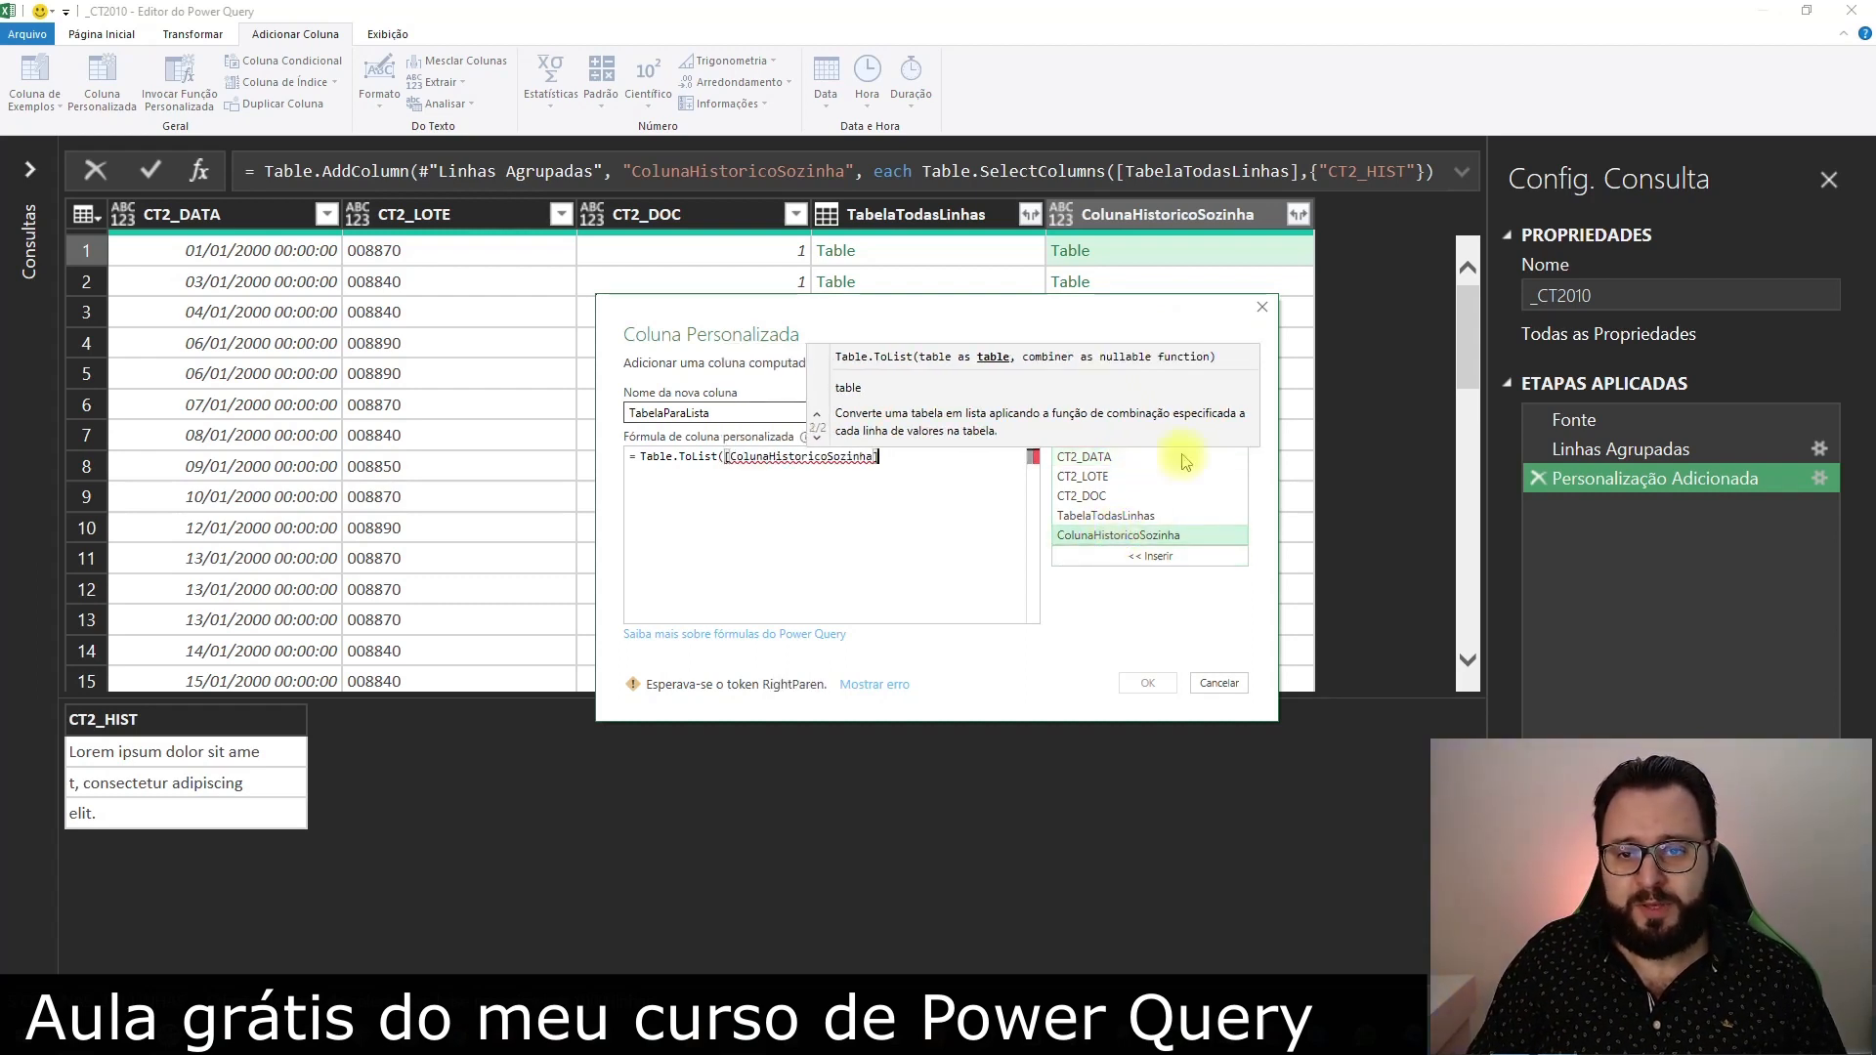
{"action": "type", "text": ")"}
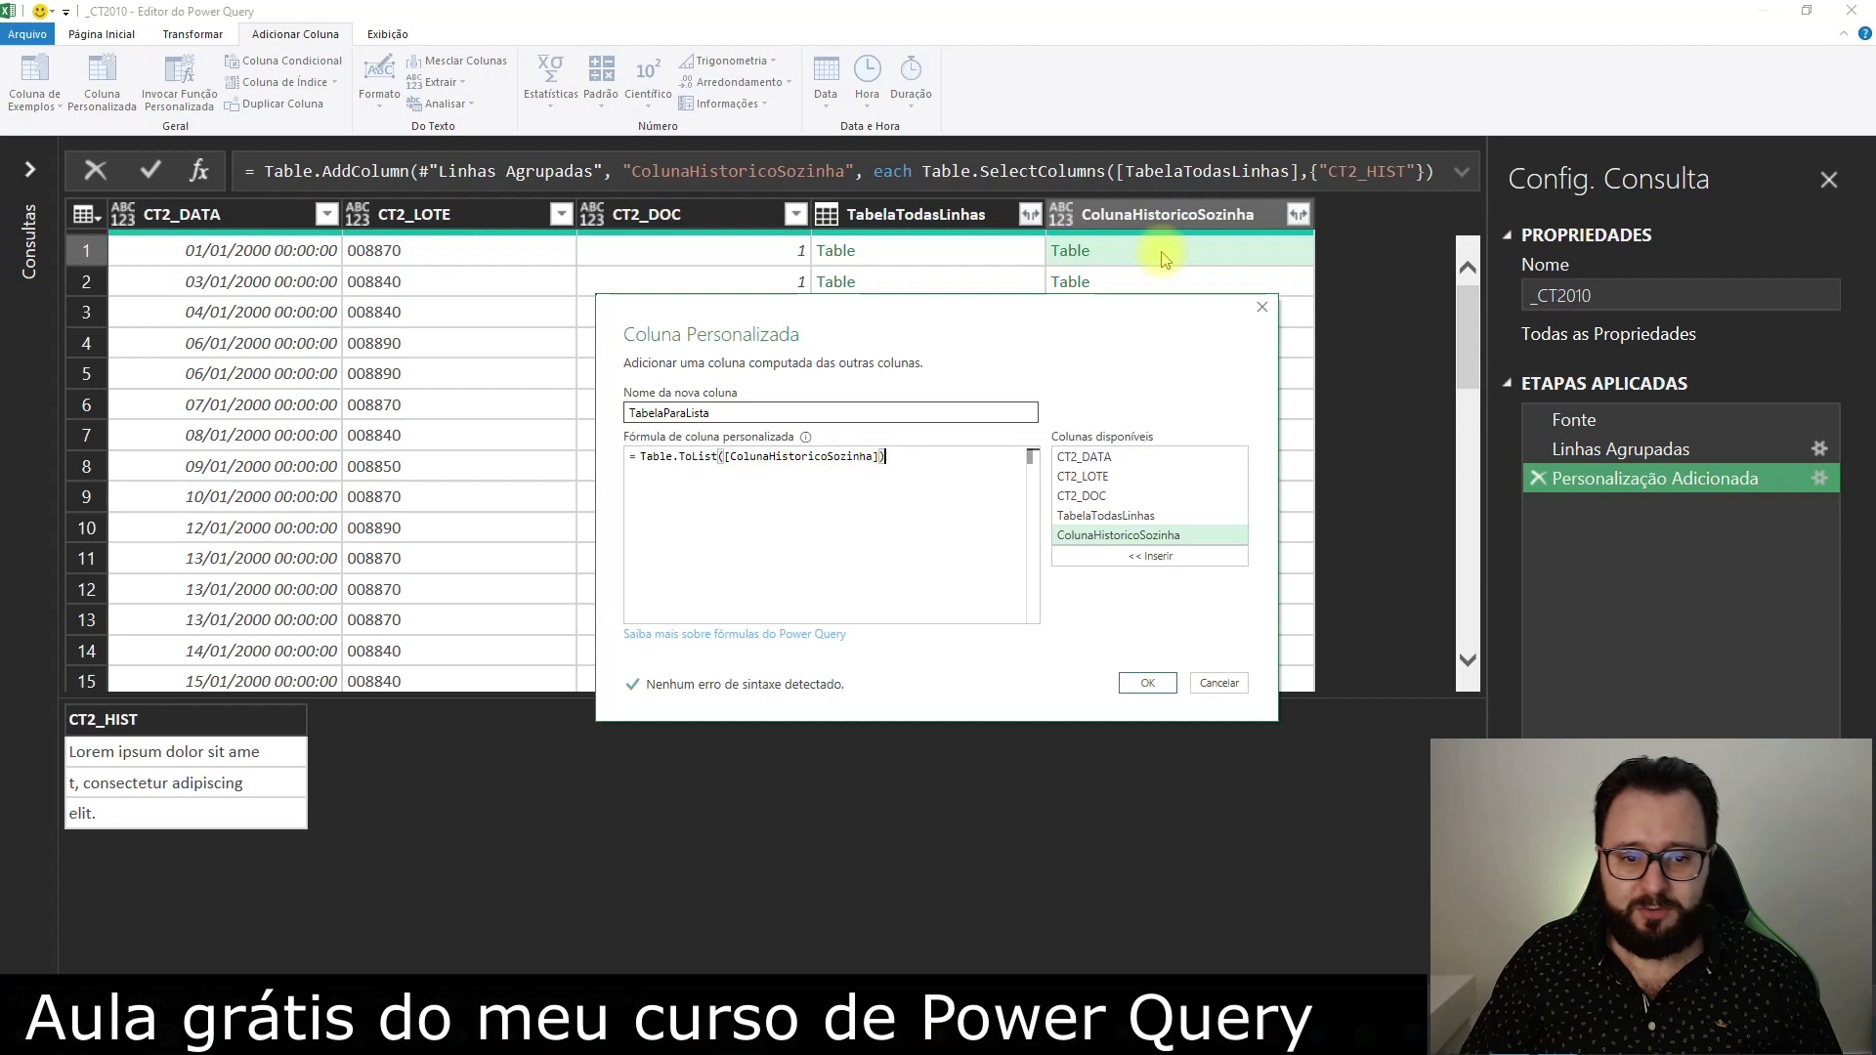
{"action": "left_click", "coordinate": [1144, 683]}
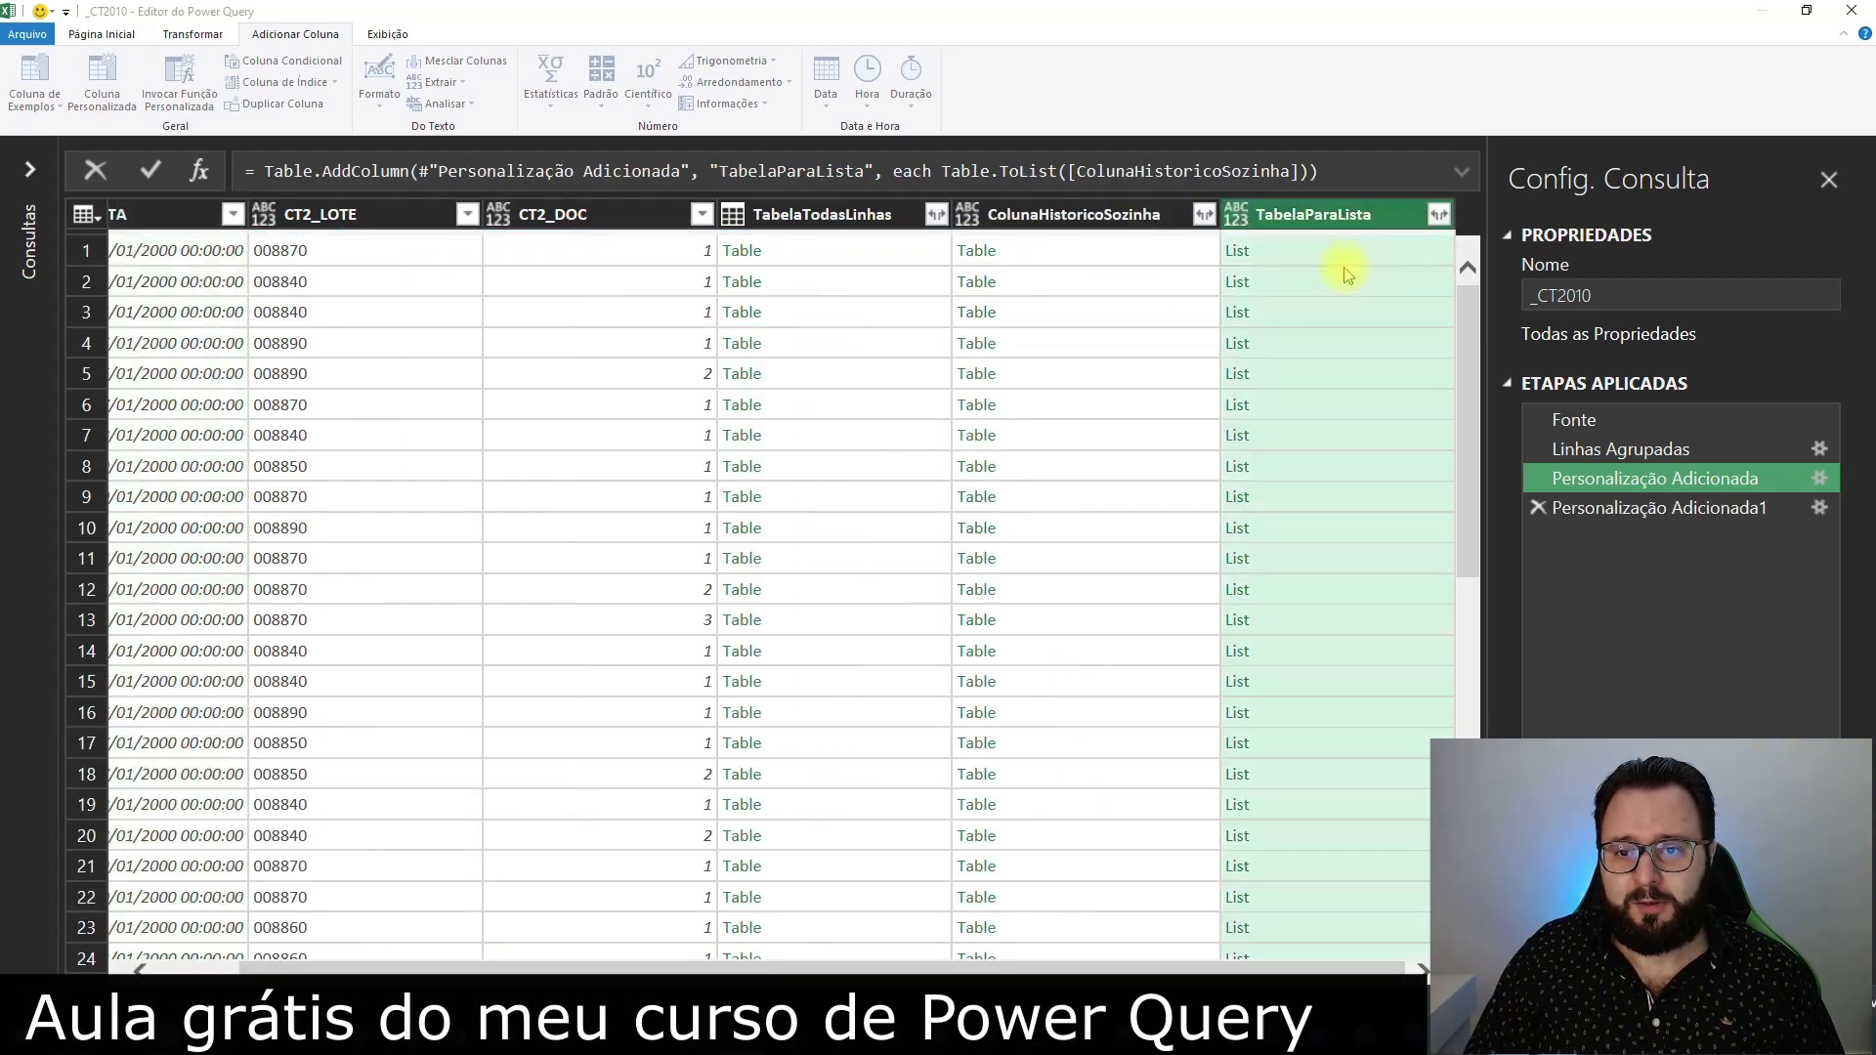
Compare the row 1 list in TabelaParaLista with the original CT2_HIST text in the Fonte step
{"action": "left_click", "coordinate": [1314, 252]}
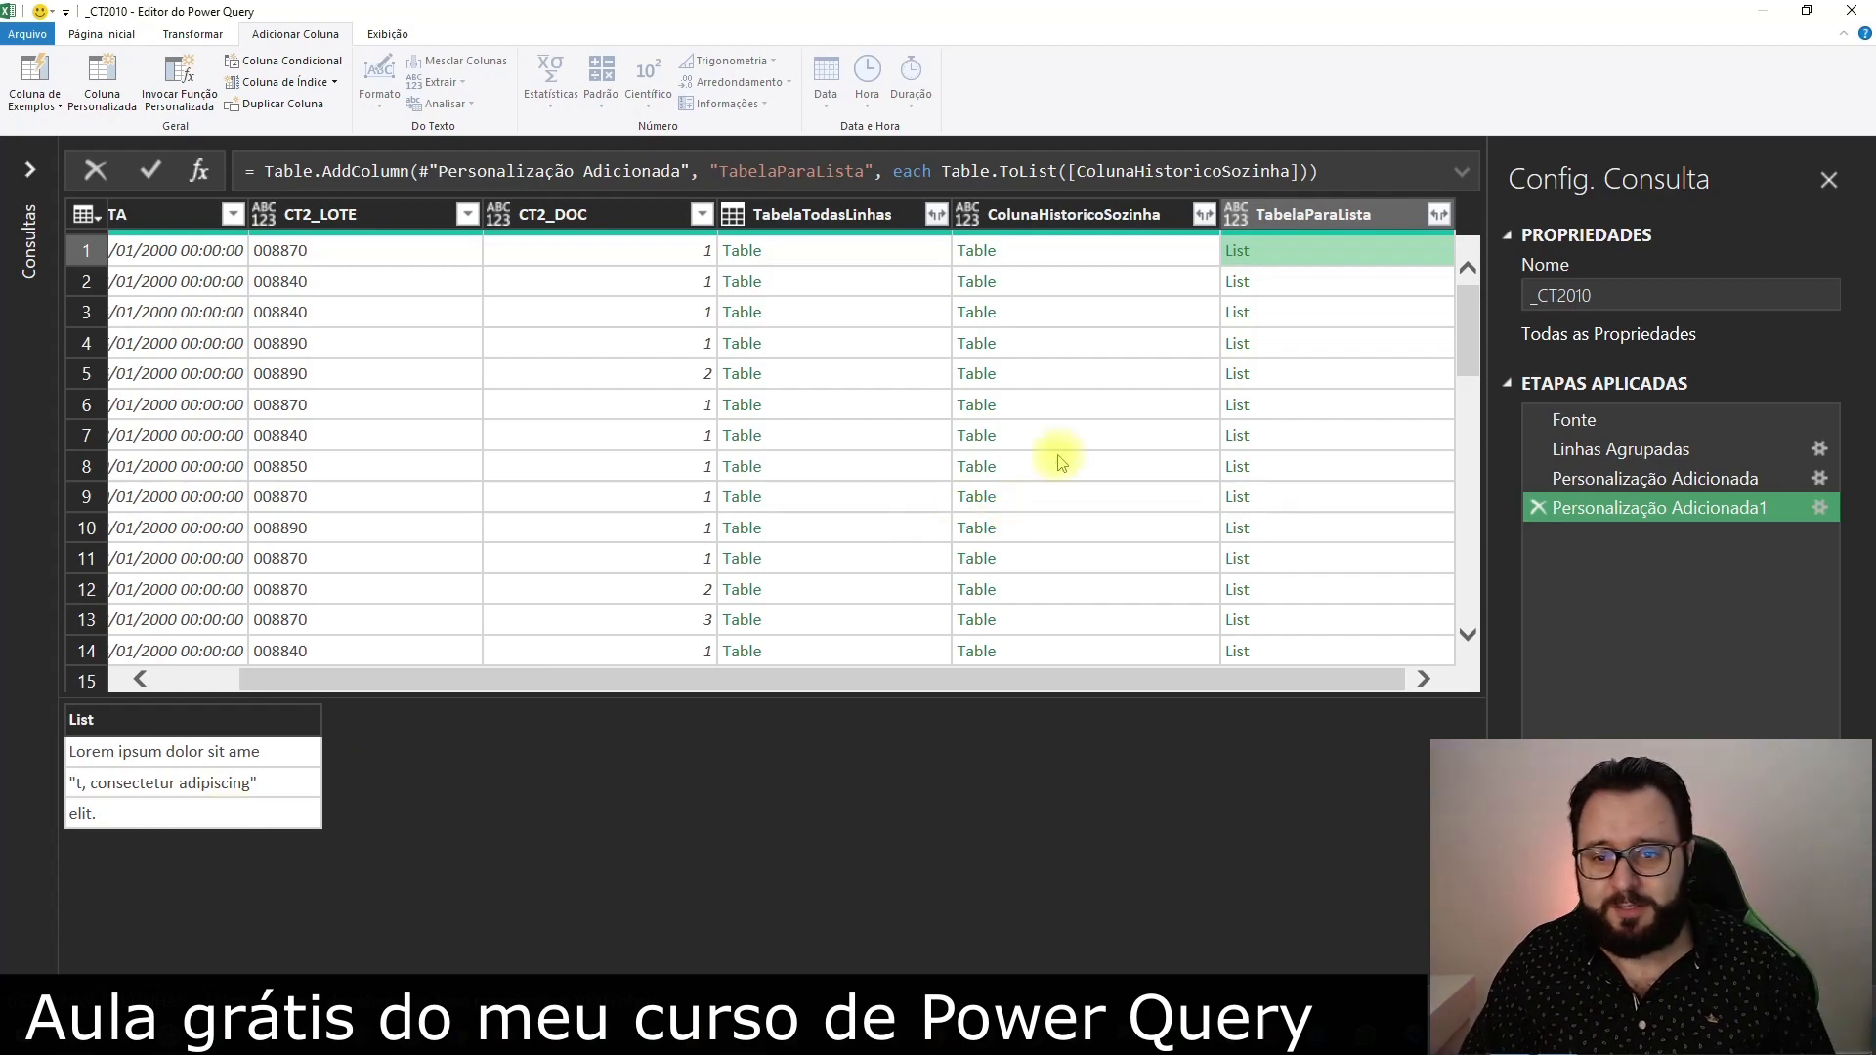
{"action": "left_click", "coordinate": [1588, 420]}
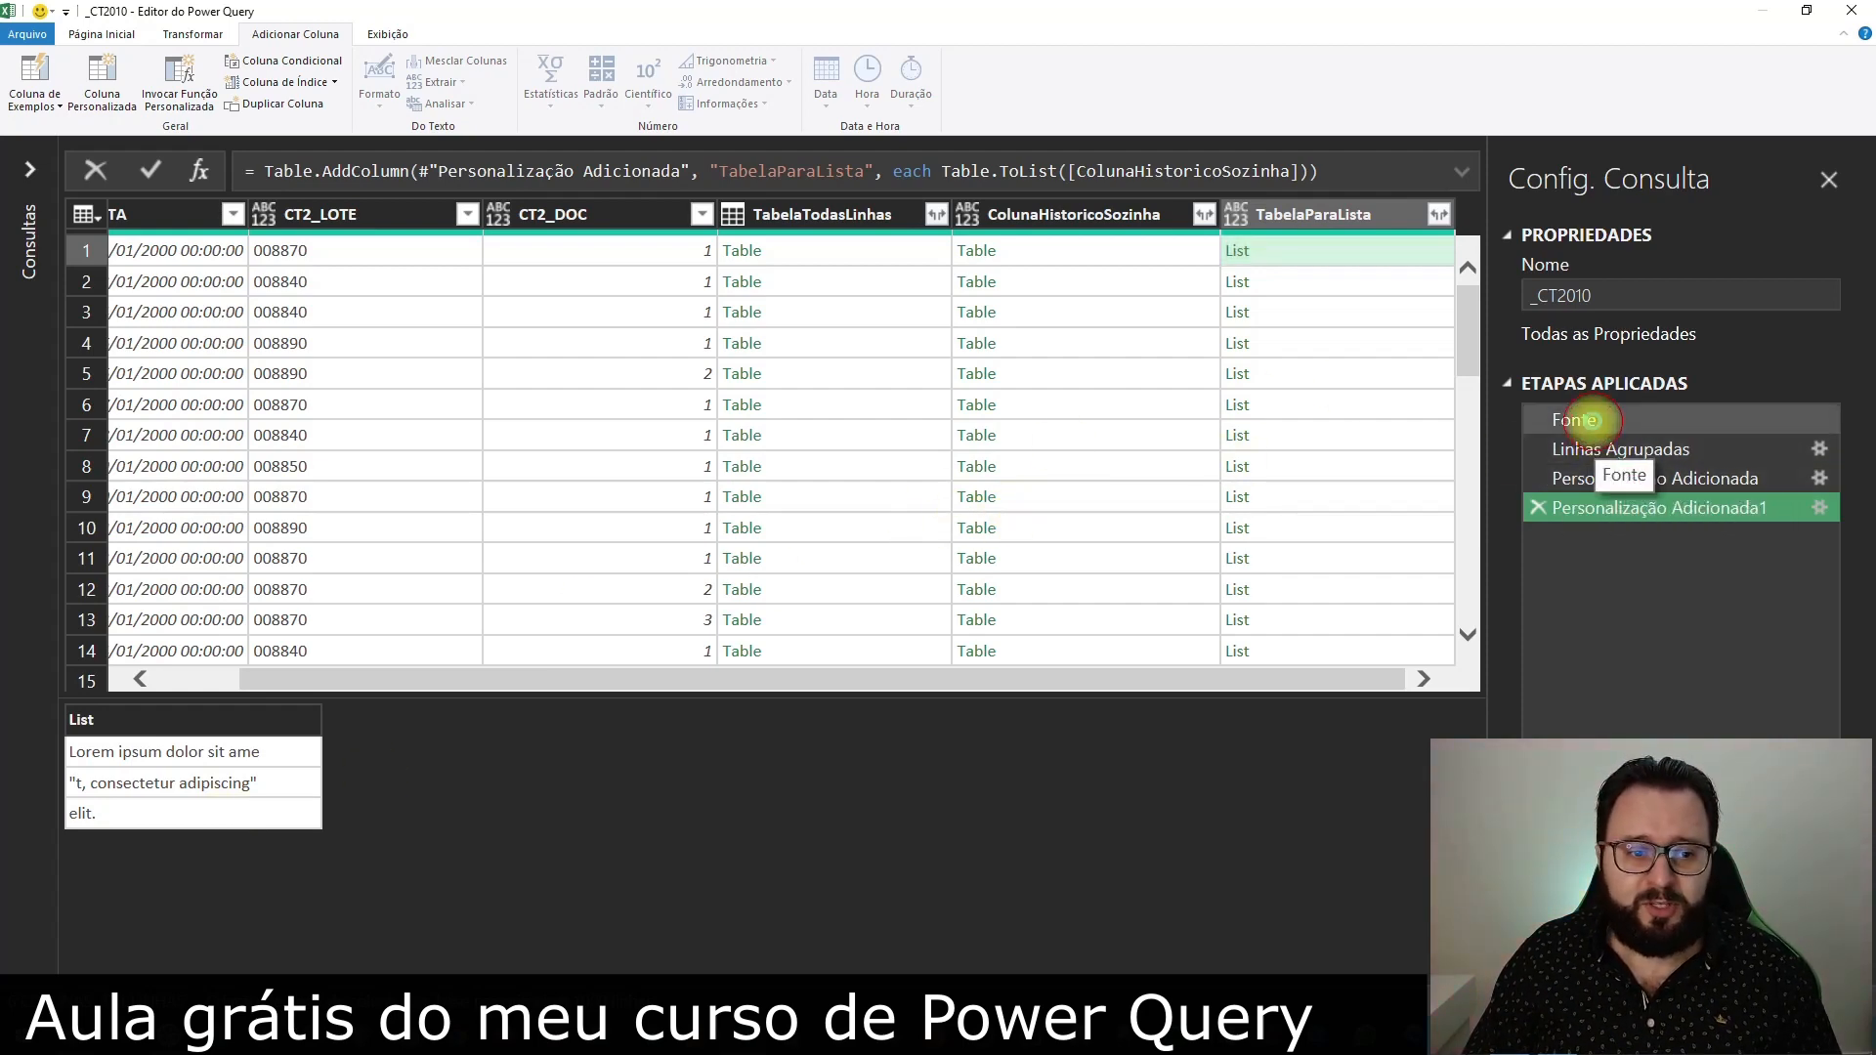
{"action": "left_click", "coordinate": [1294, 254]}
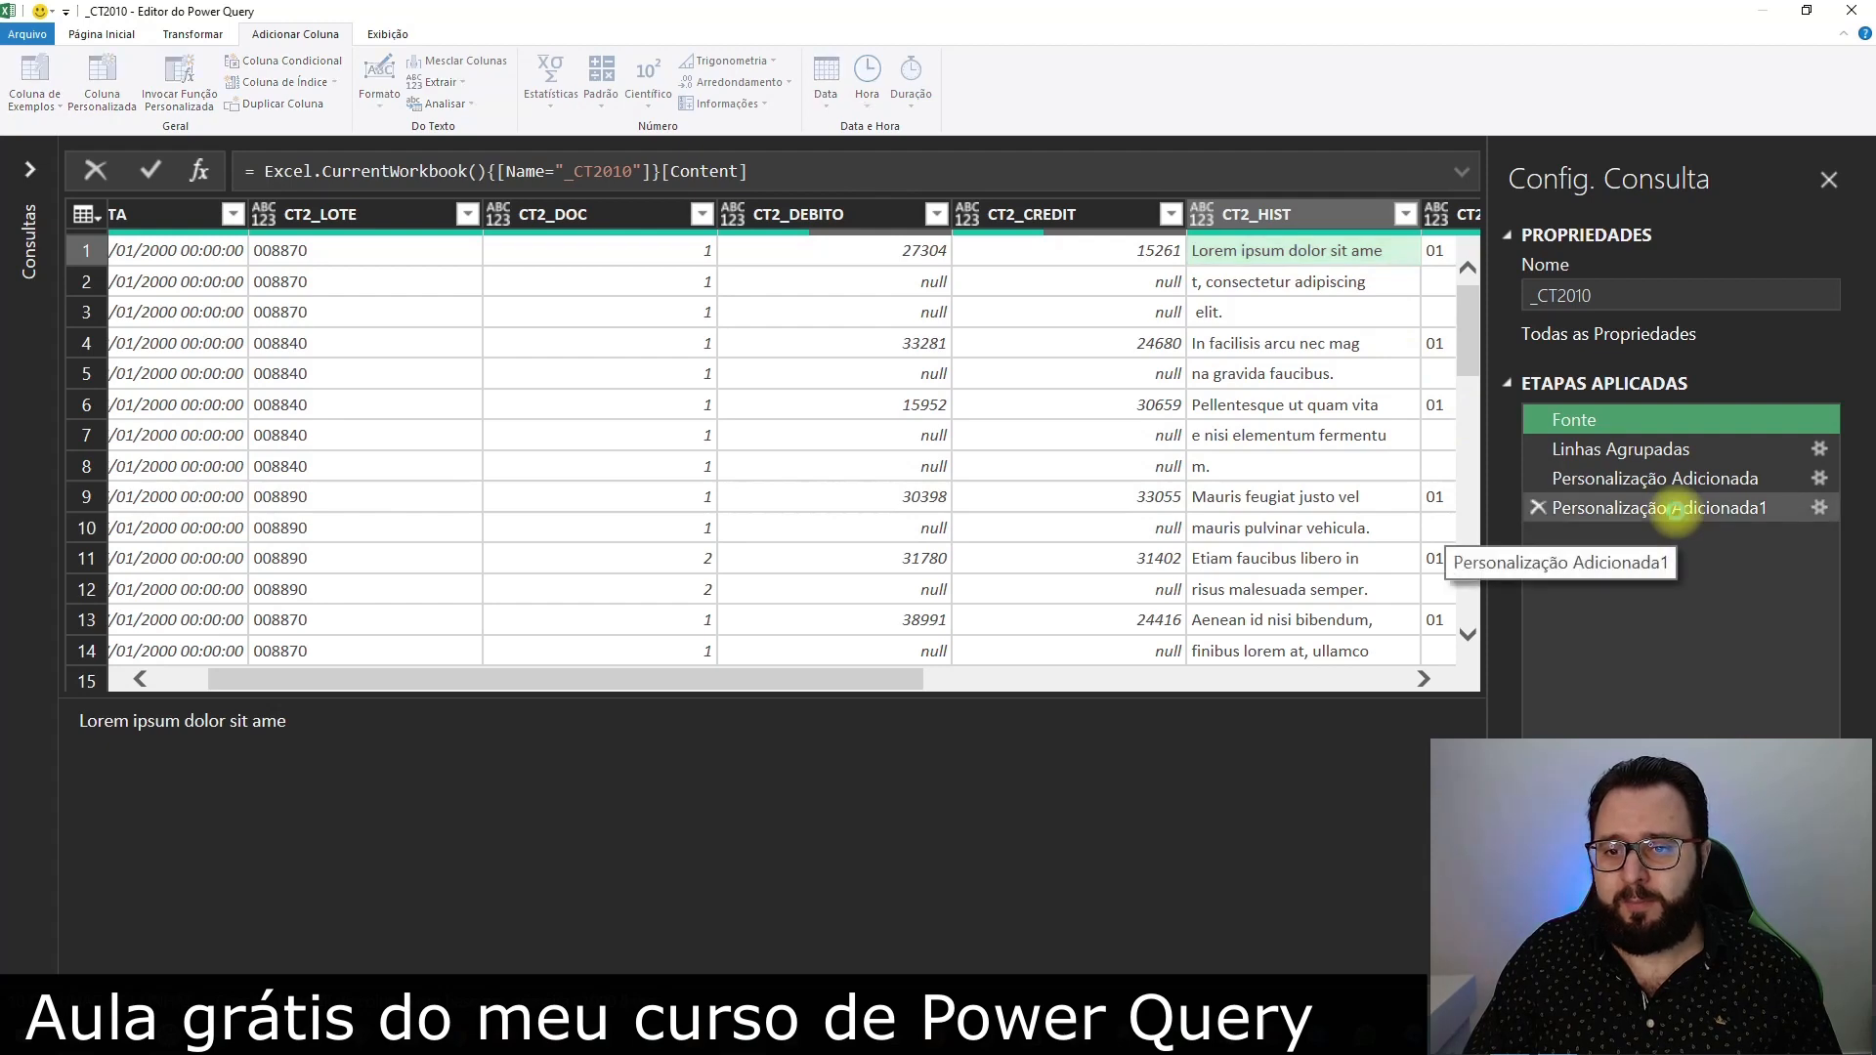
{"action": "left_click", "coordinate": [1673, 509]}
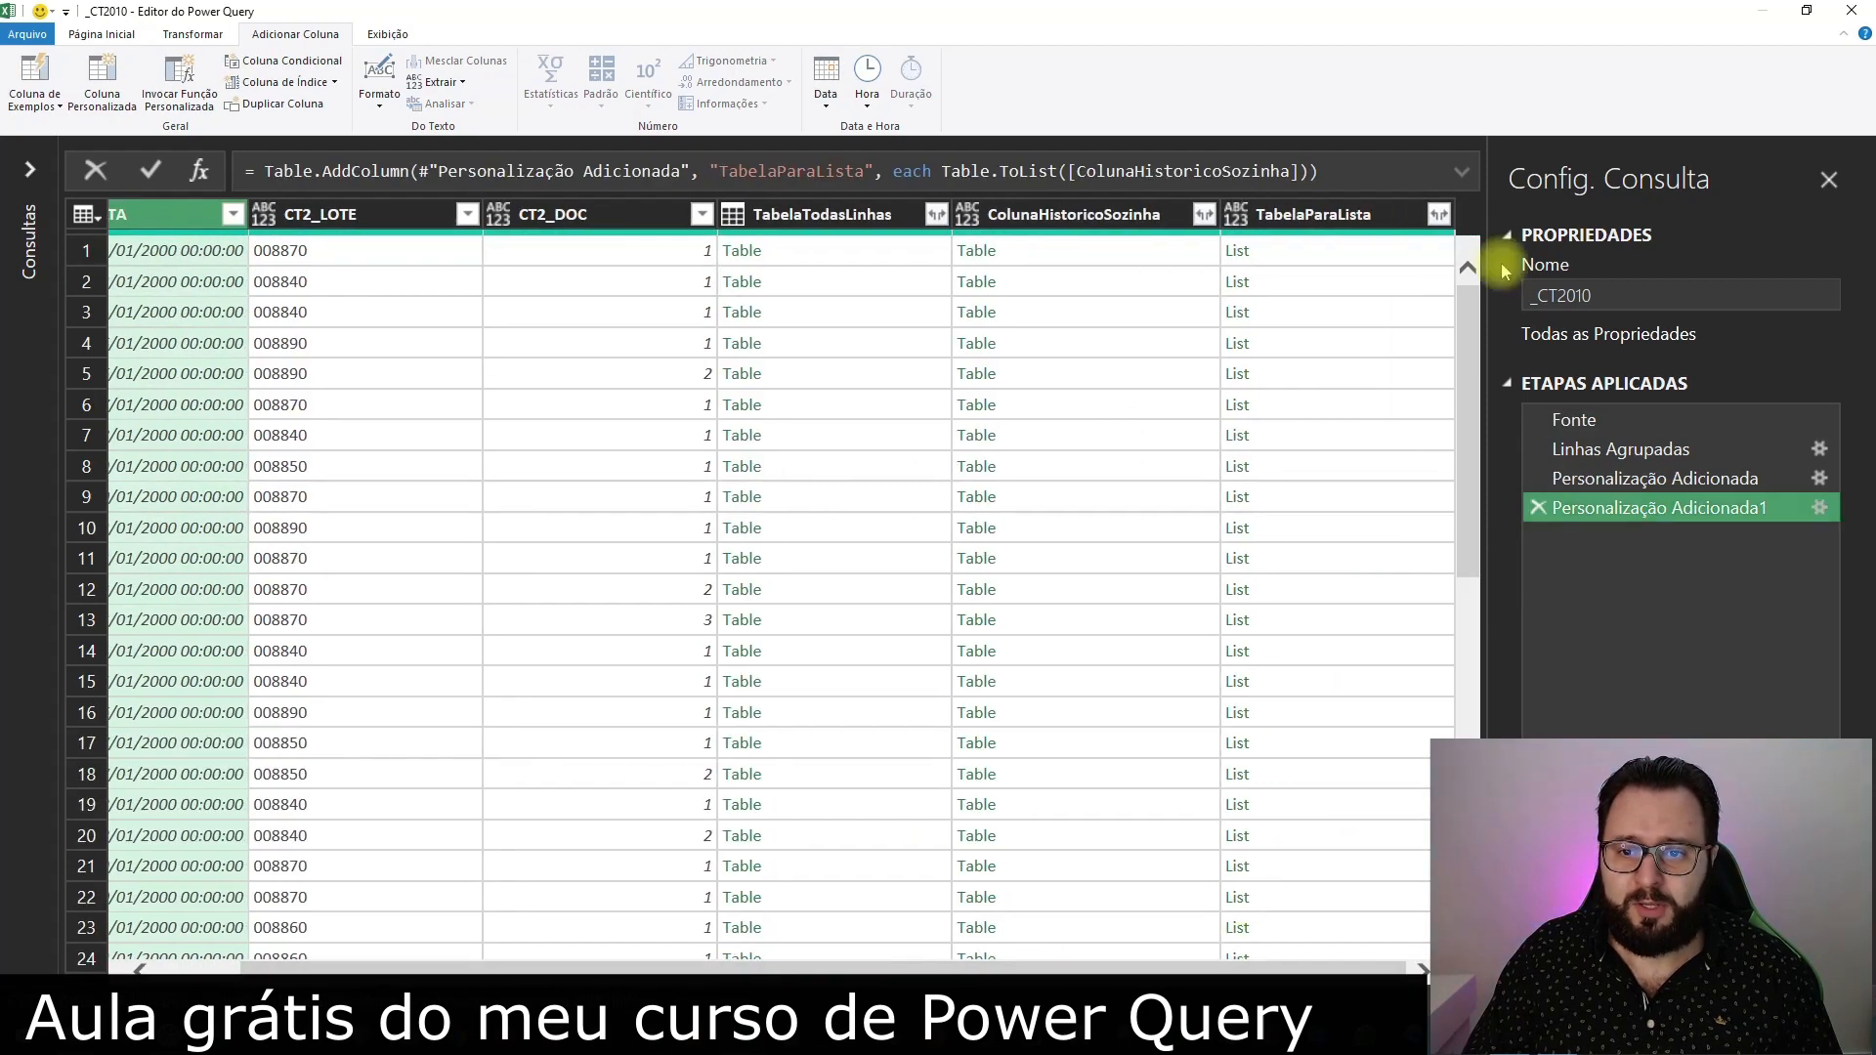
{"action": "left_click", "coordinate": [1331, 256]}
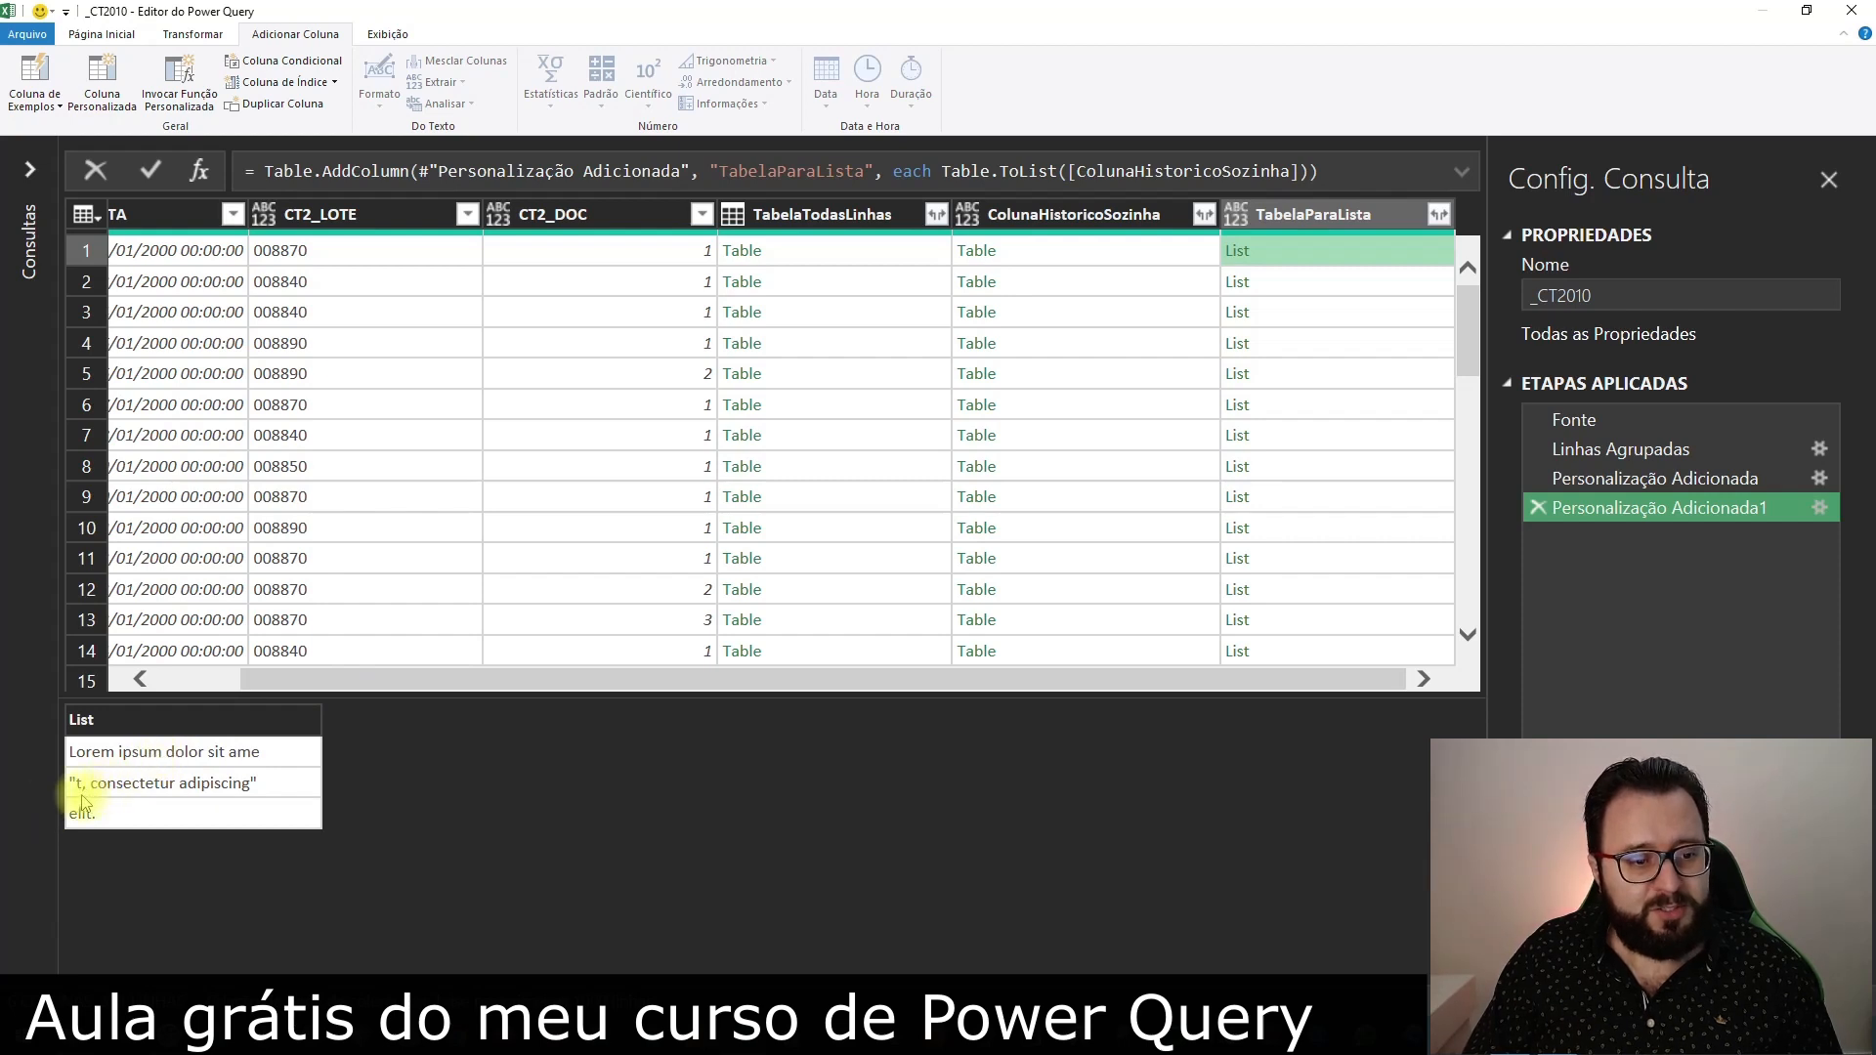
{"action": "left_click", "coordinate": [264, 787]}
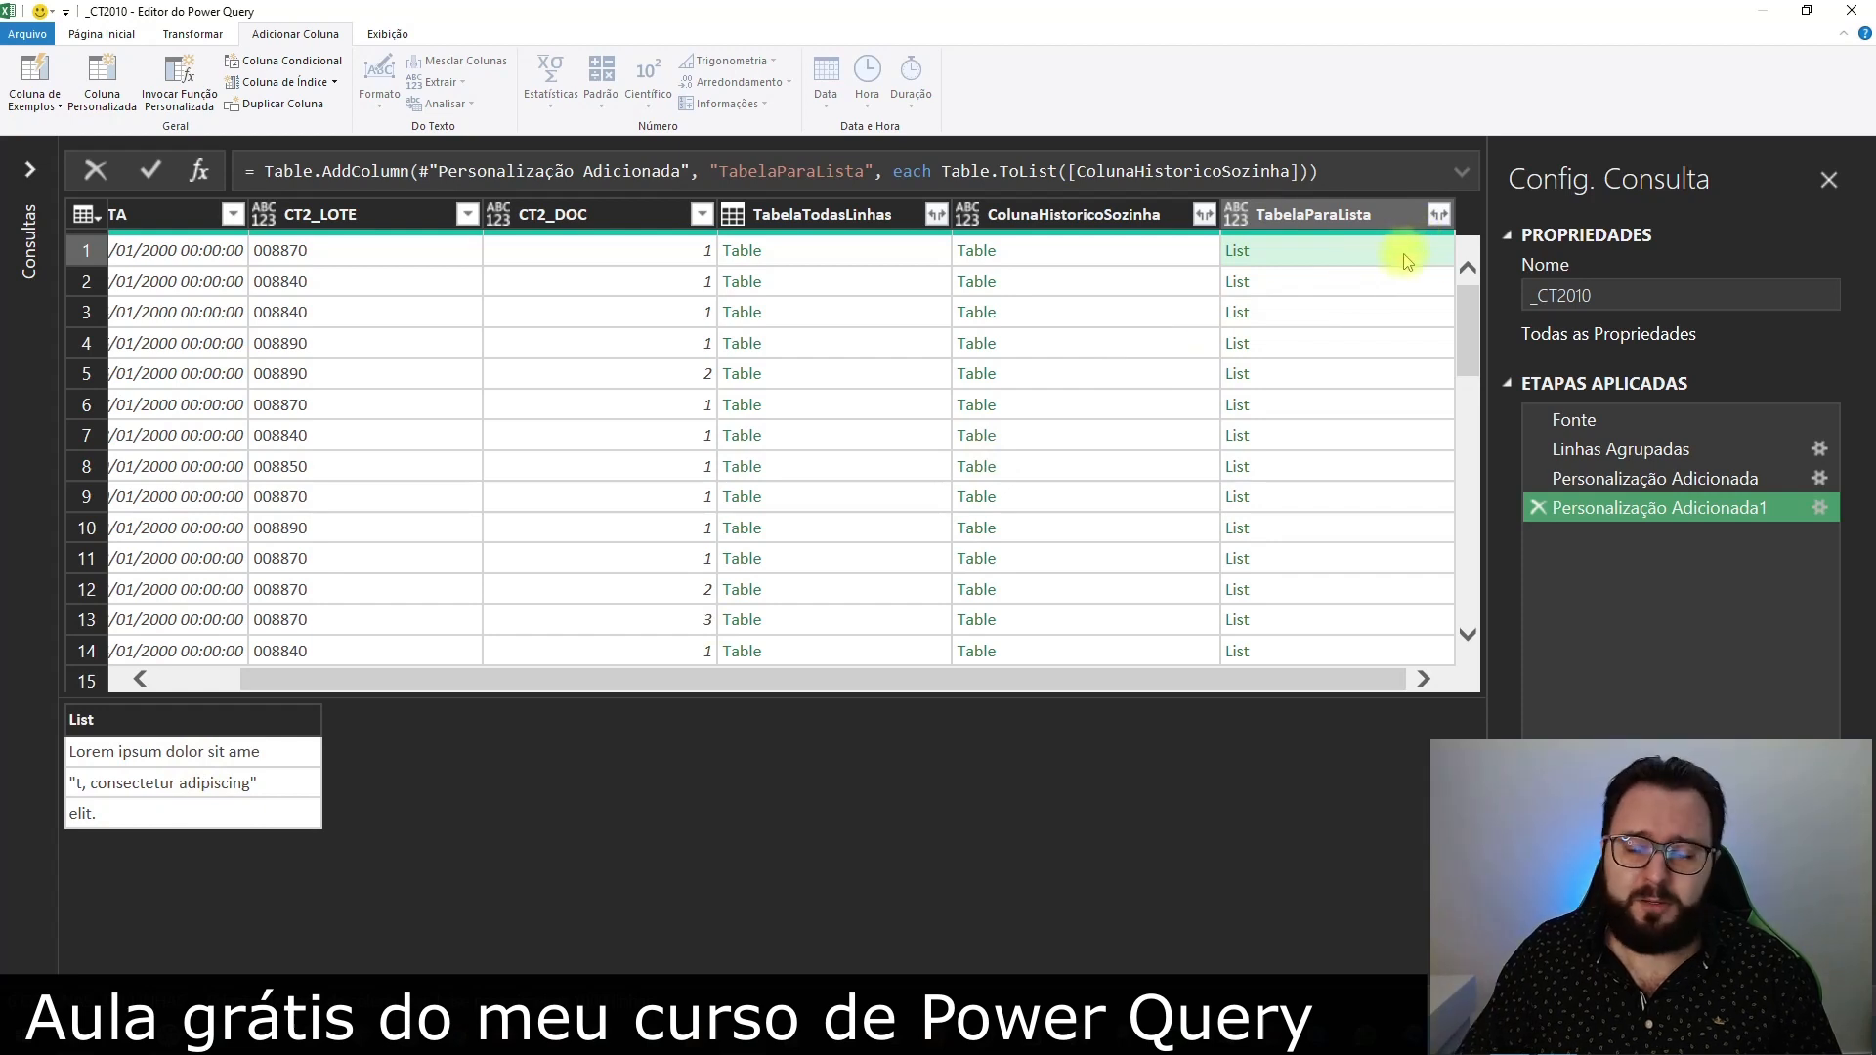
Extract the values of the TabelaParaLista lists as text, joined with the custom delimiter "_"
{"action": "left_click", "coordinate": [1439, 215]}
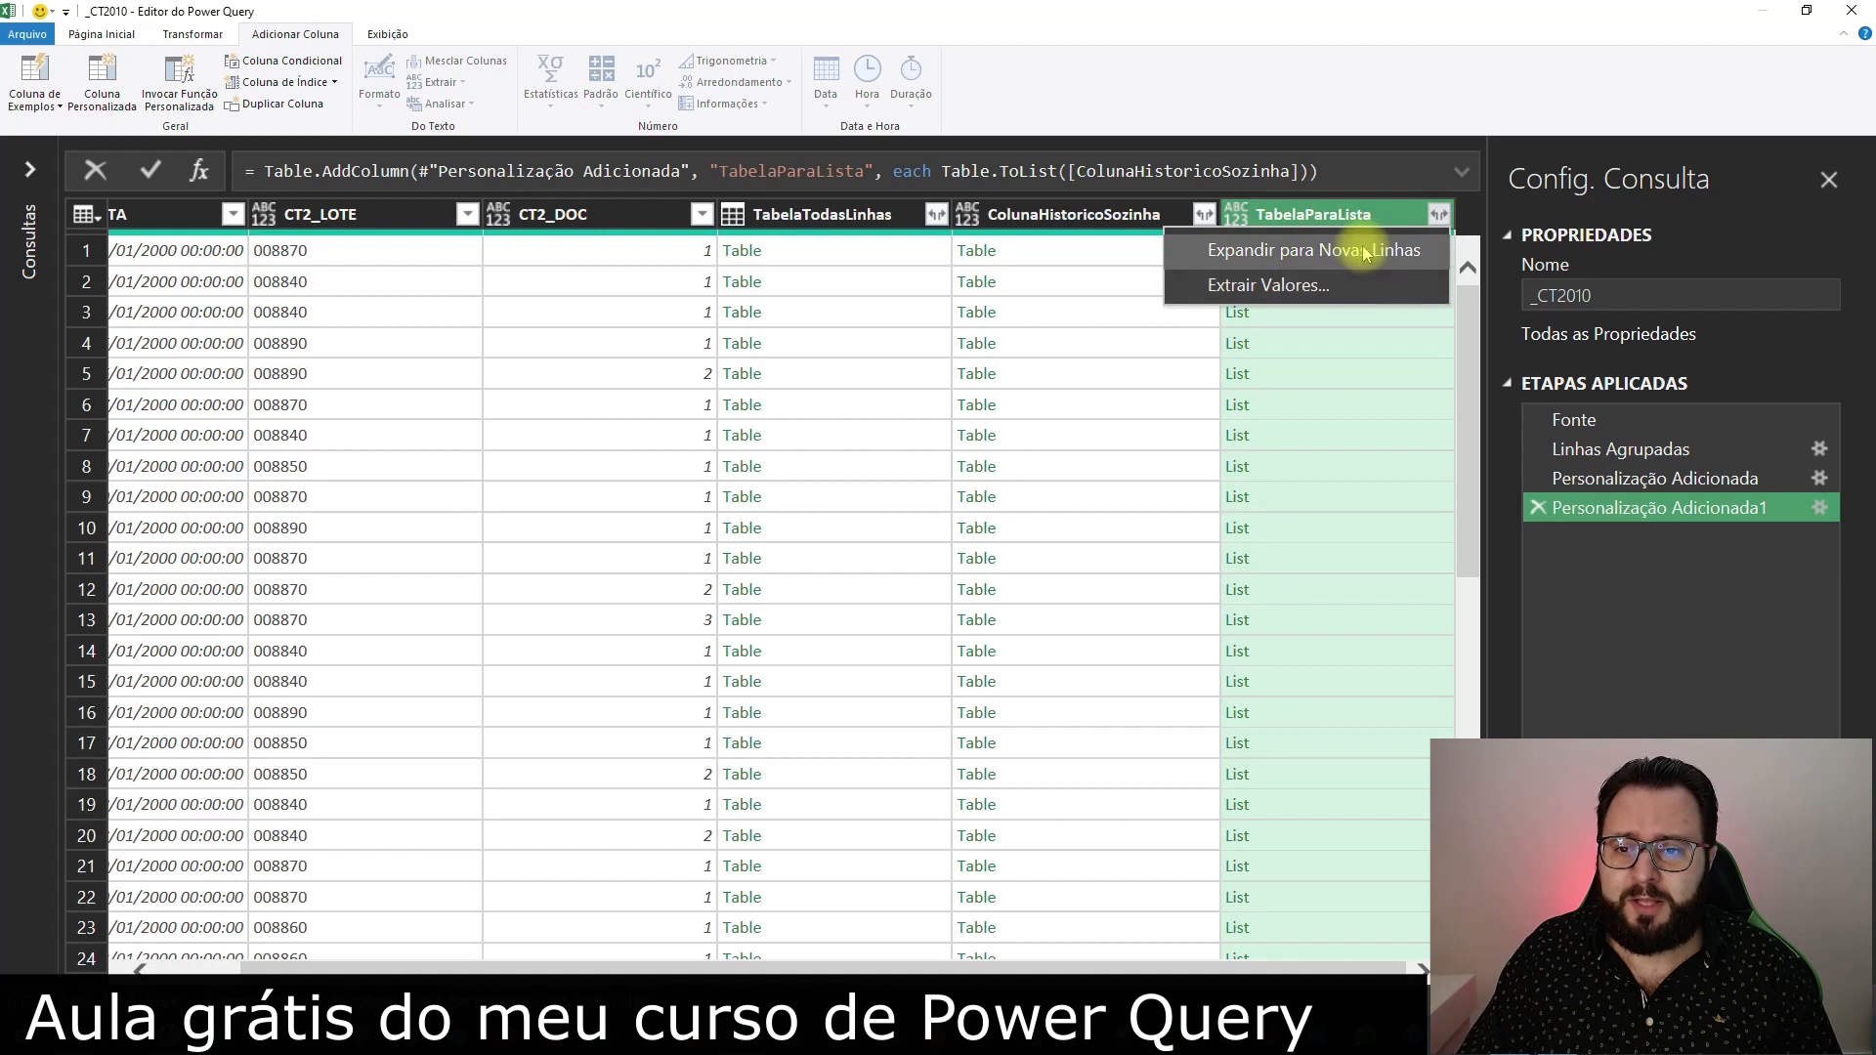
{"action": "left_click", "coordinate": [1308, 287]}
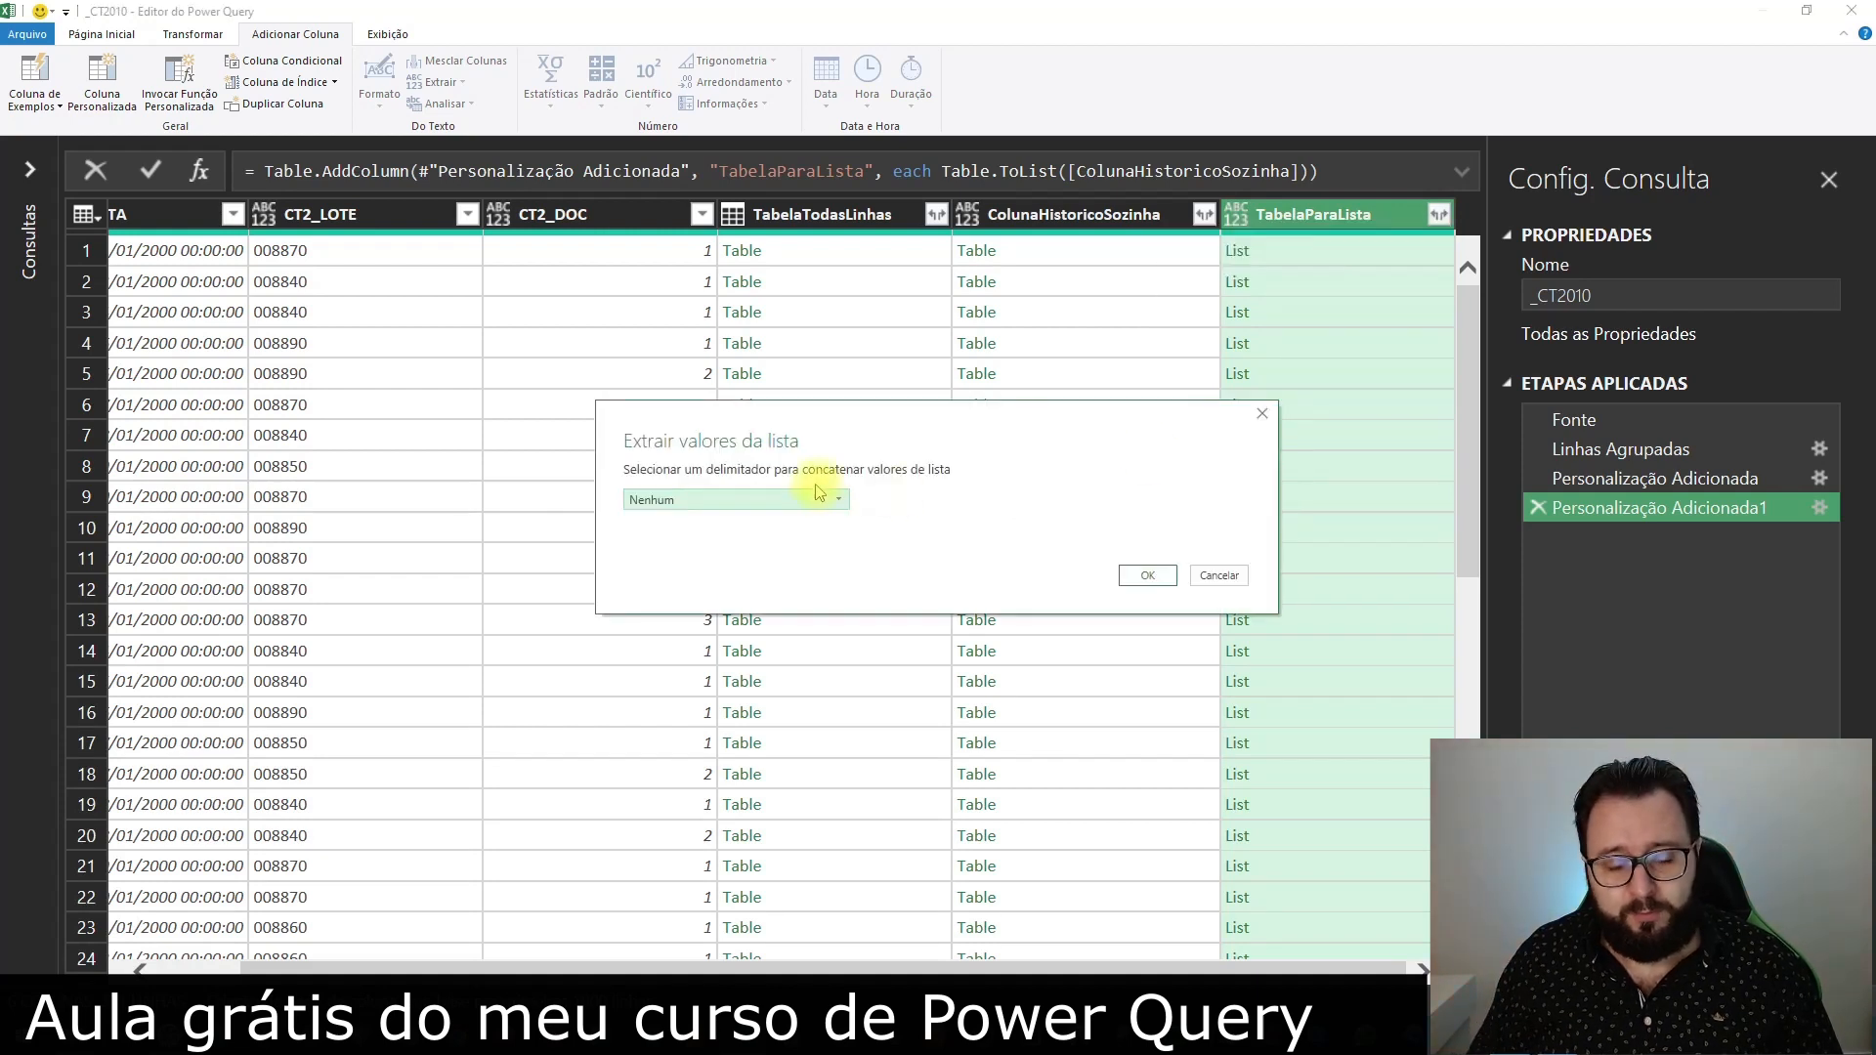
{"action": "left_click", "coordinate": [807, 502]}
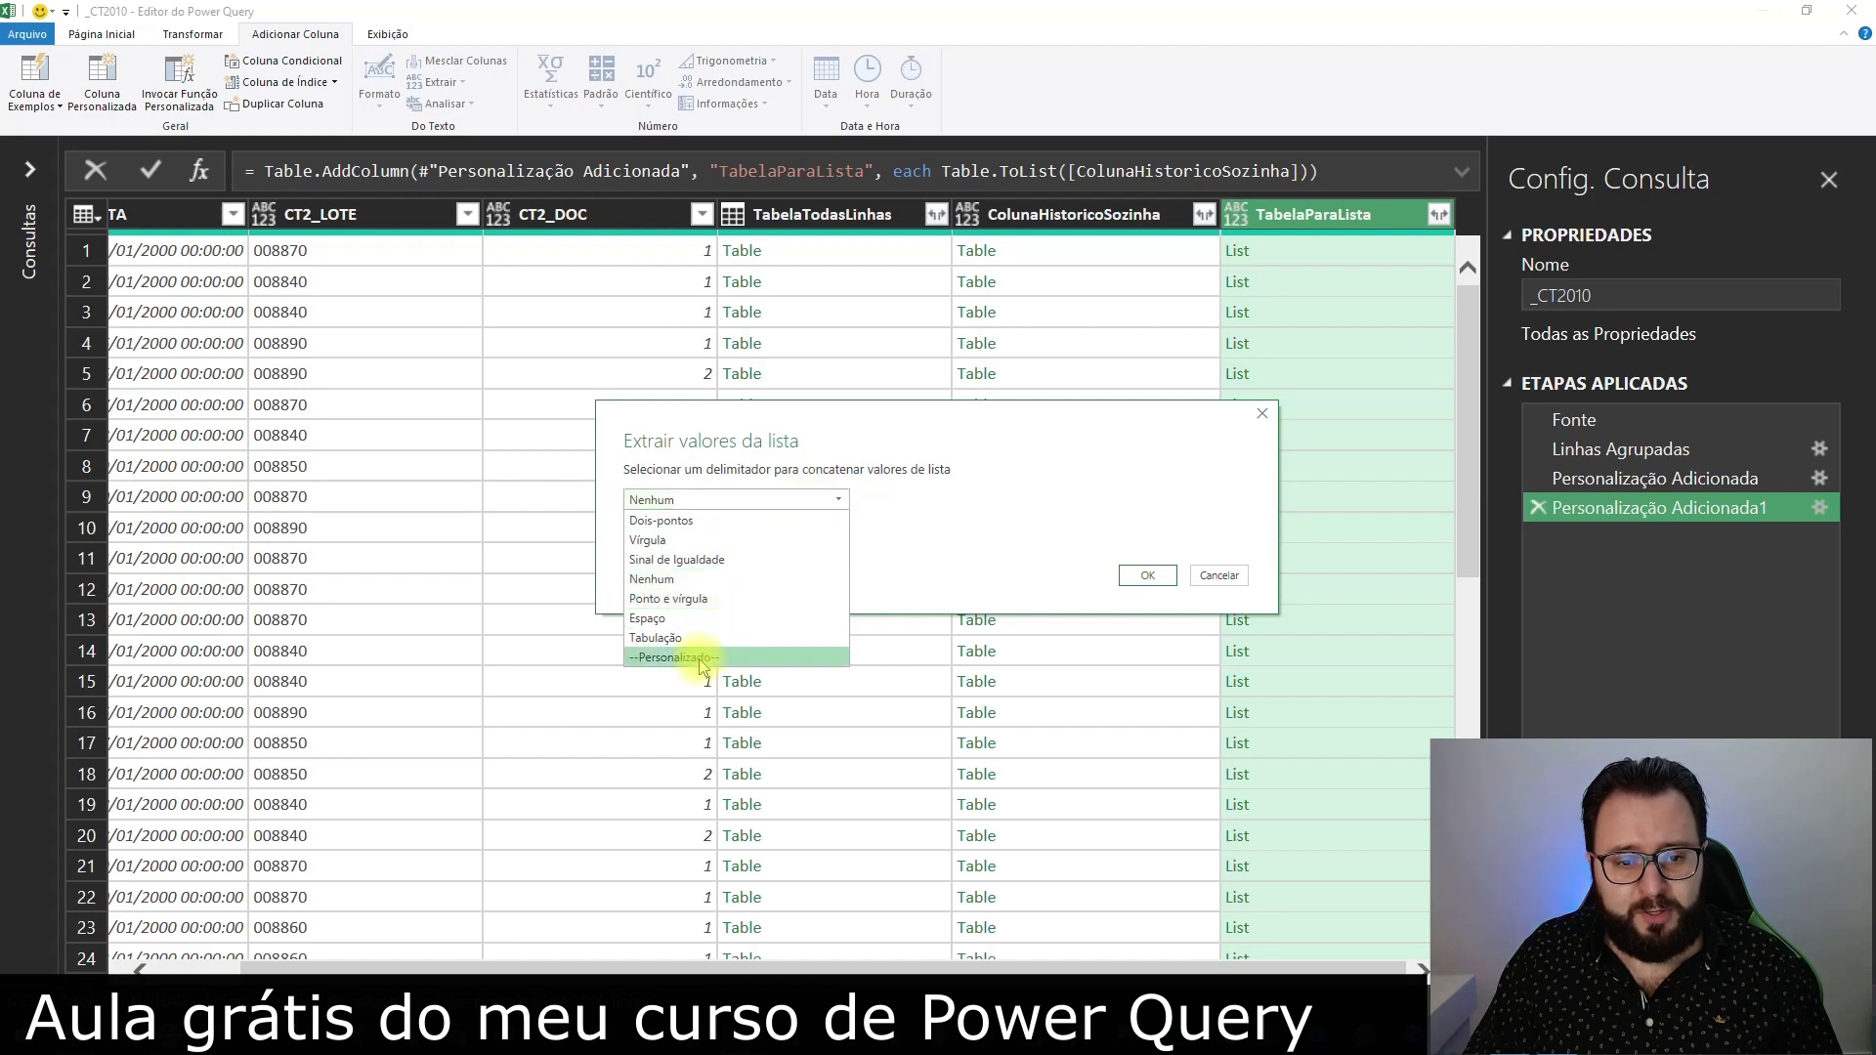
{"action": "left_click", "coordinate": [640, 649]}
{"action": "left_click", "coordinate": [727, 532]}
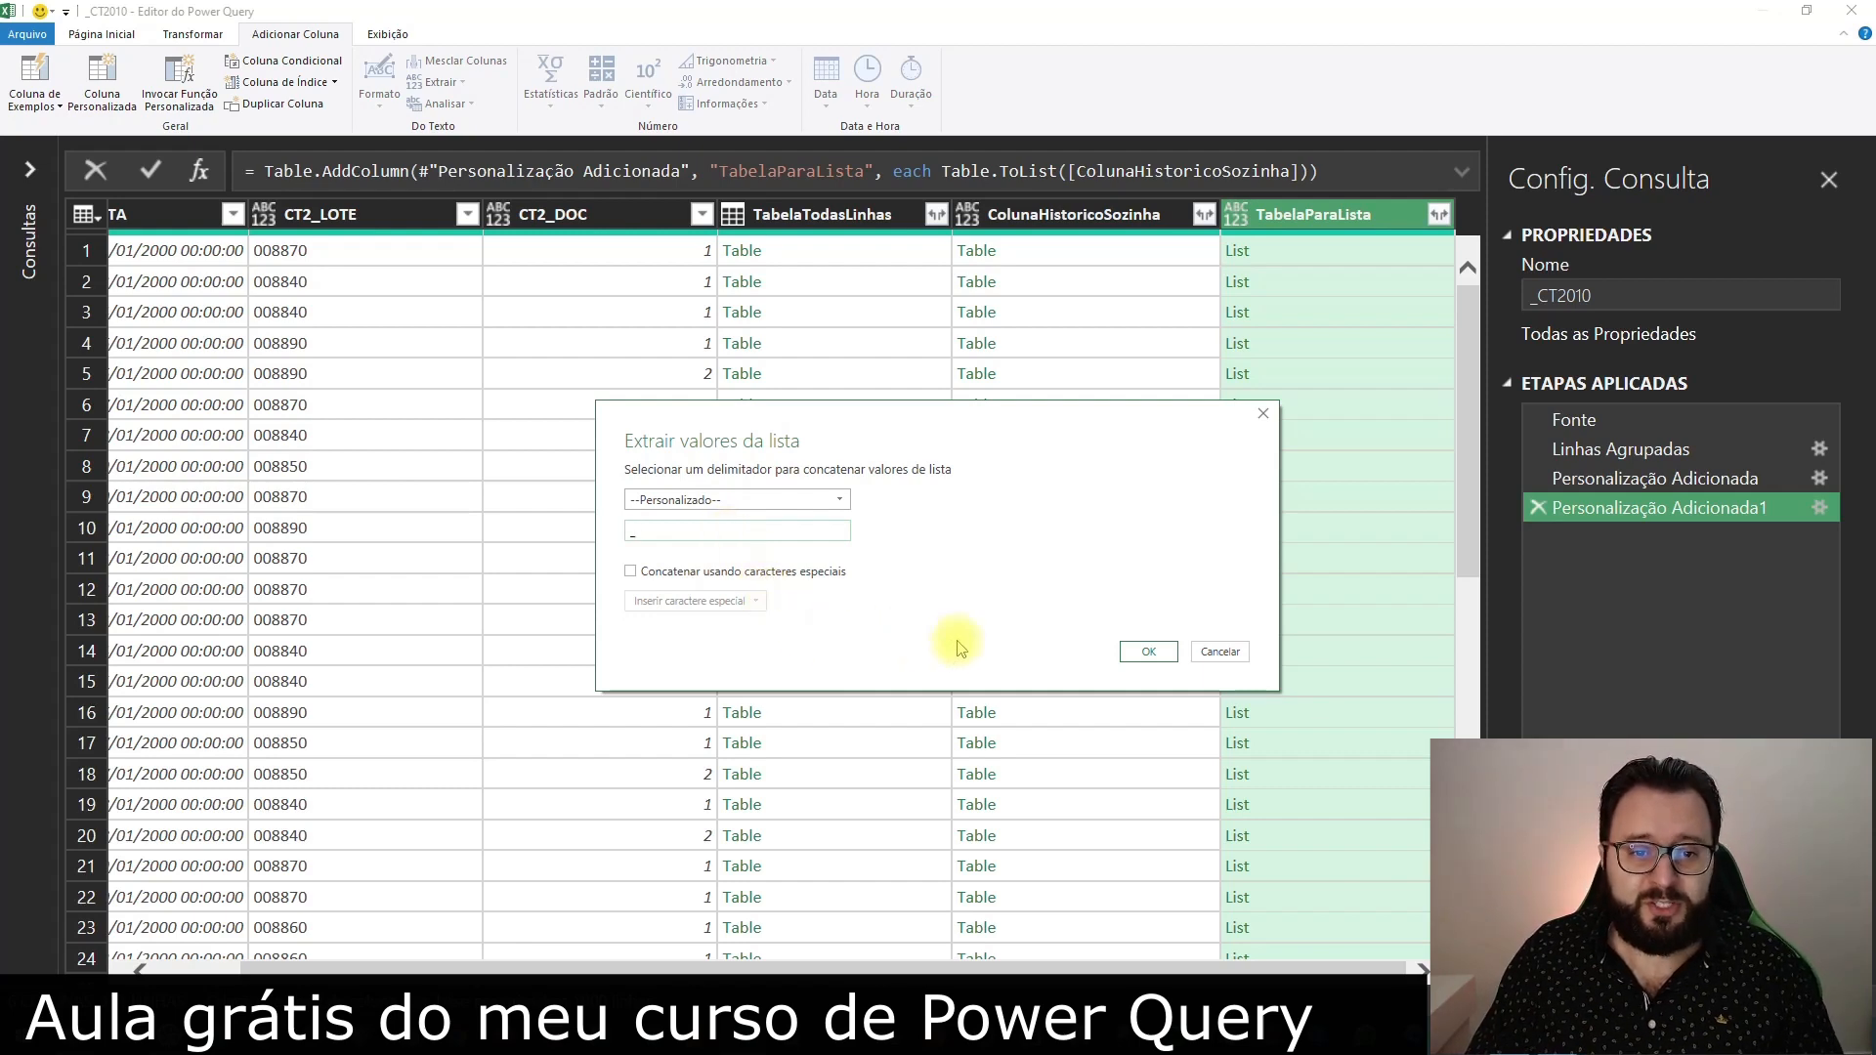
{"action": "left_click", "coordinate": [1150, 652]}
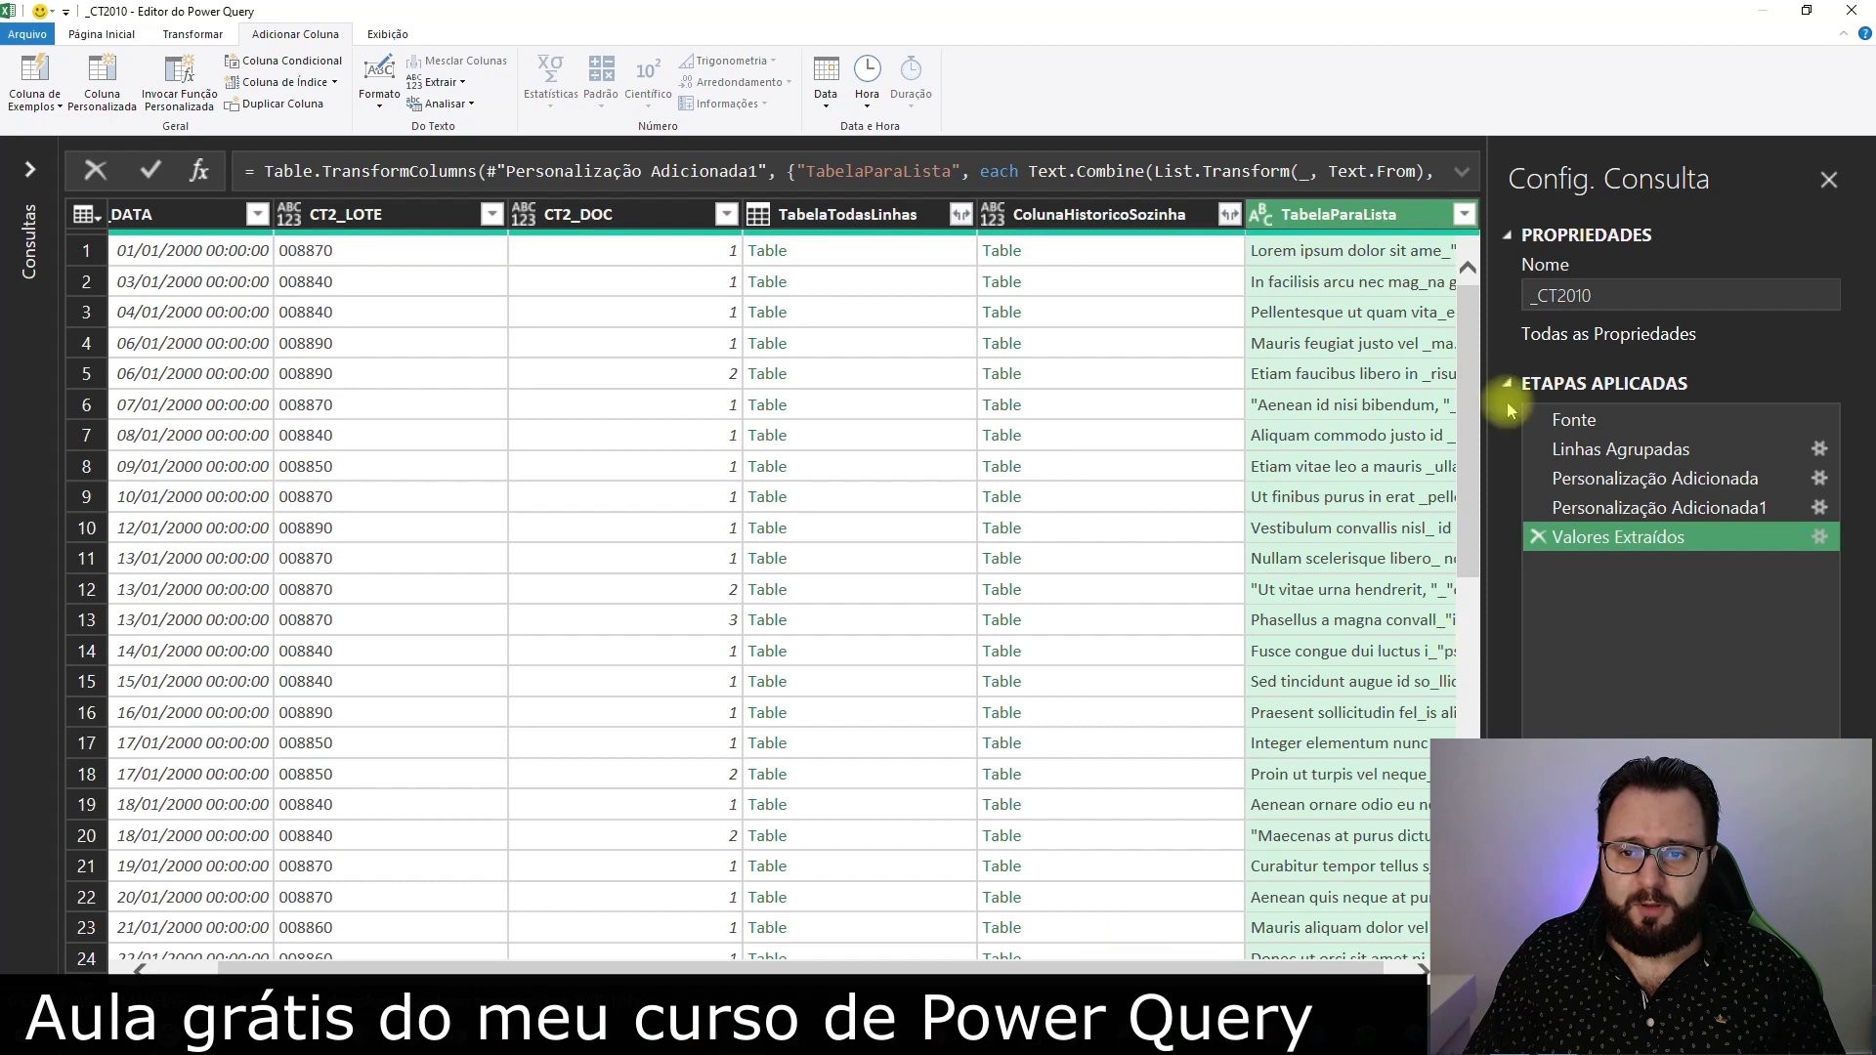
Inspect where the delimiter joins the text fragments in rows 1 and 4 of TabelaParaLista
{"action": "left_click", "coordinate": [1310, 256]}
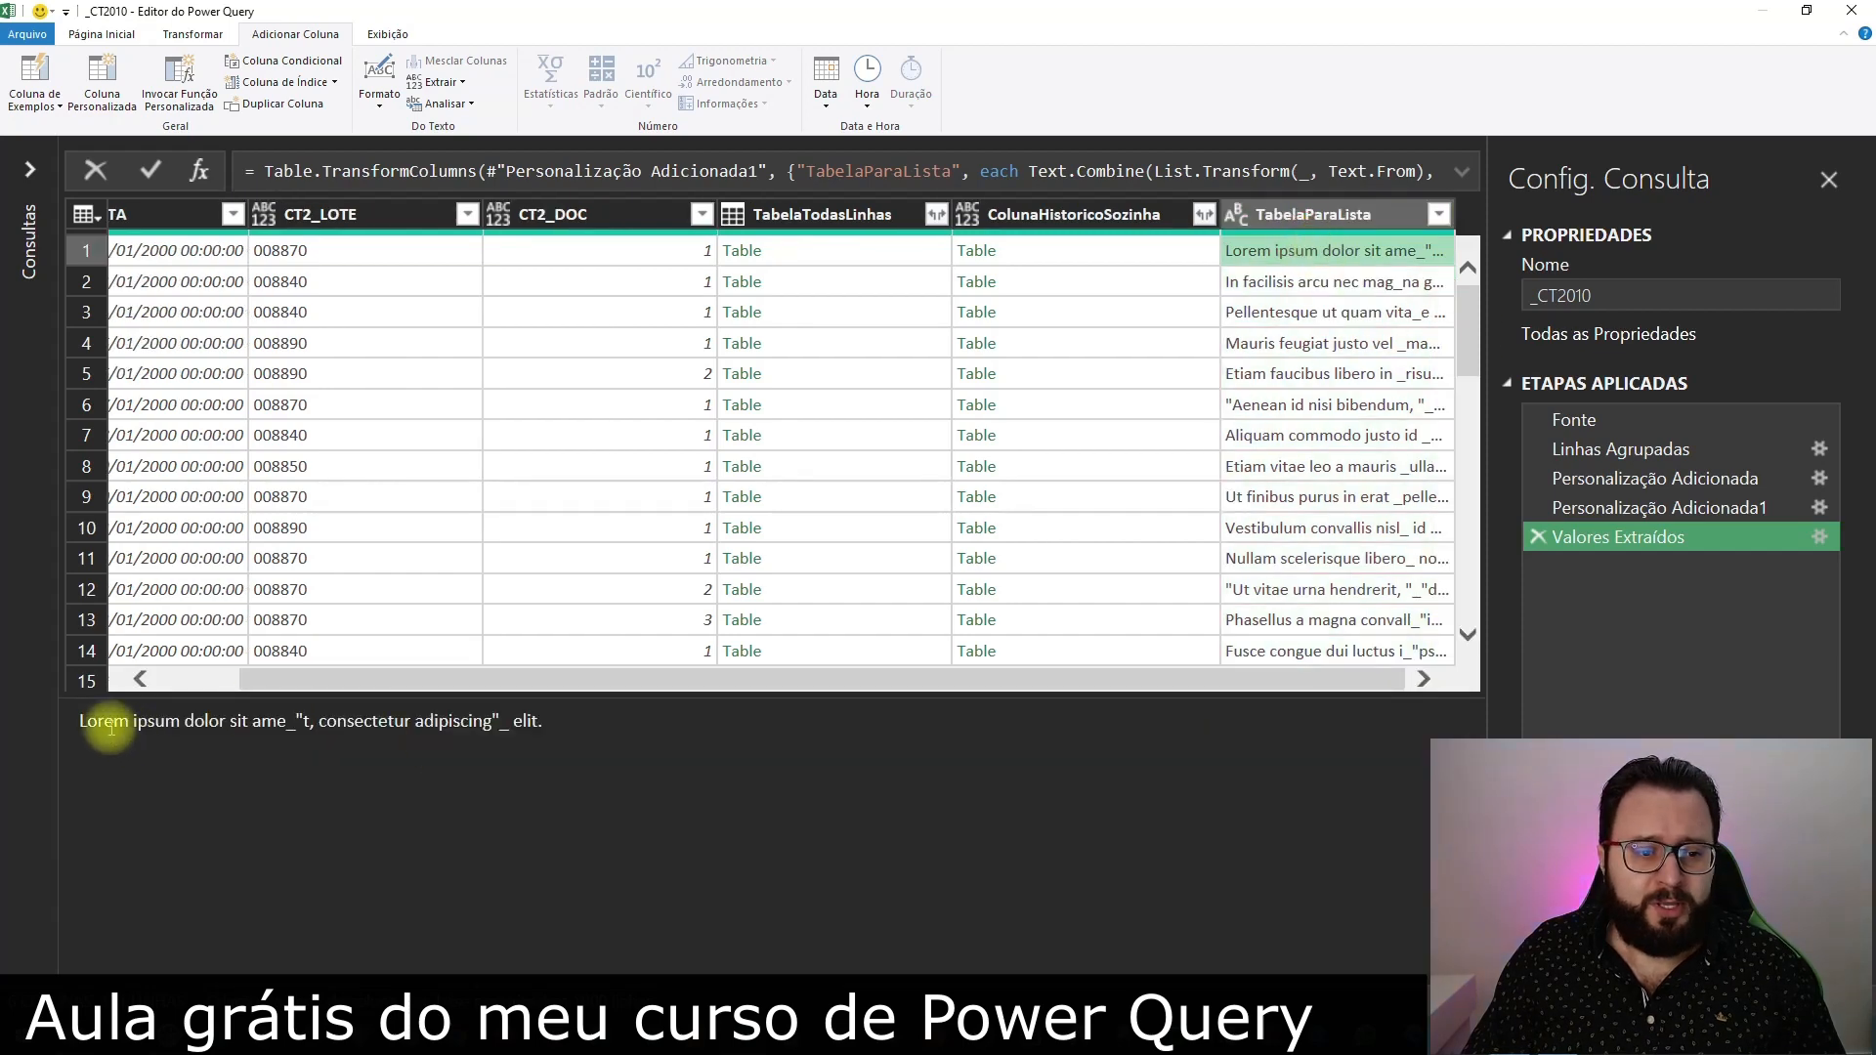
{"action": "left_click_drag", "start_coordinate": [276, 725], "coordinate": [293, 723]}
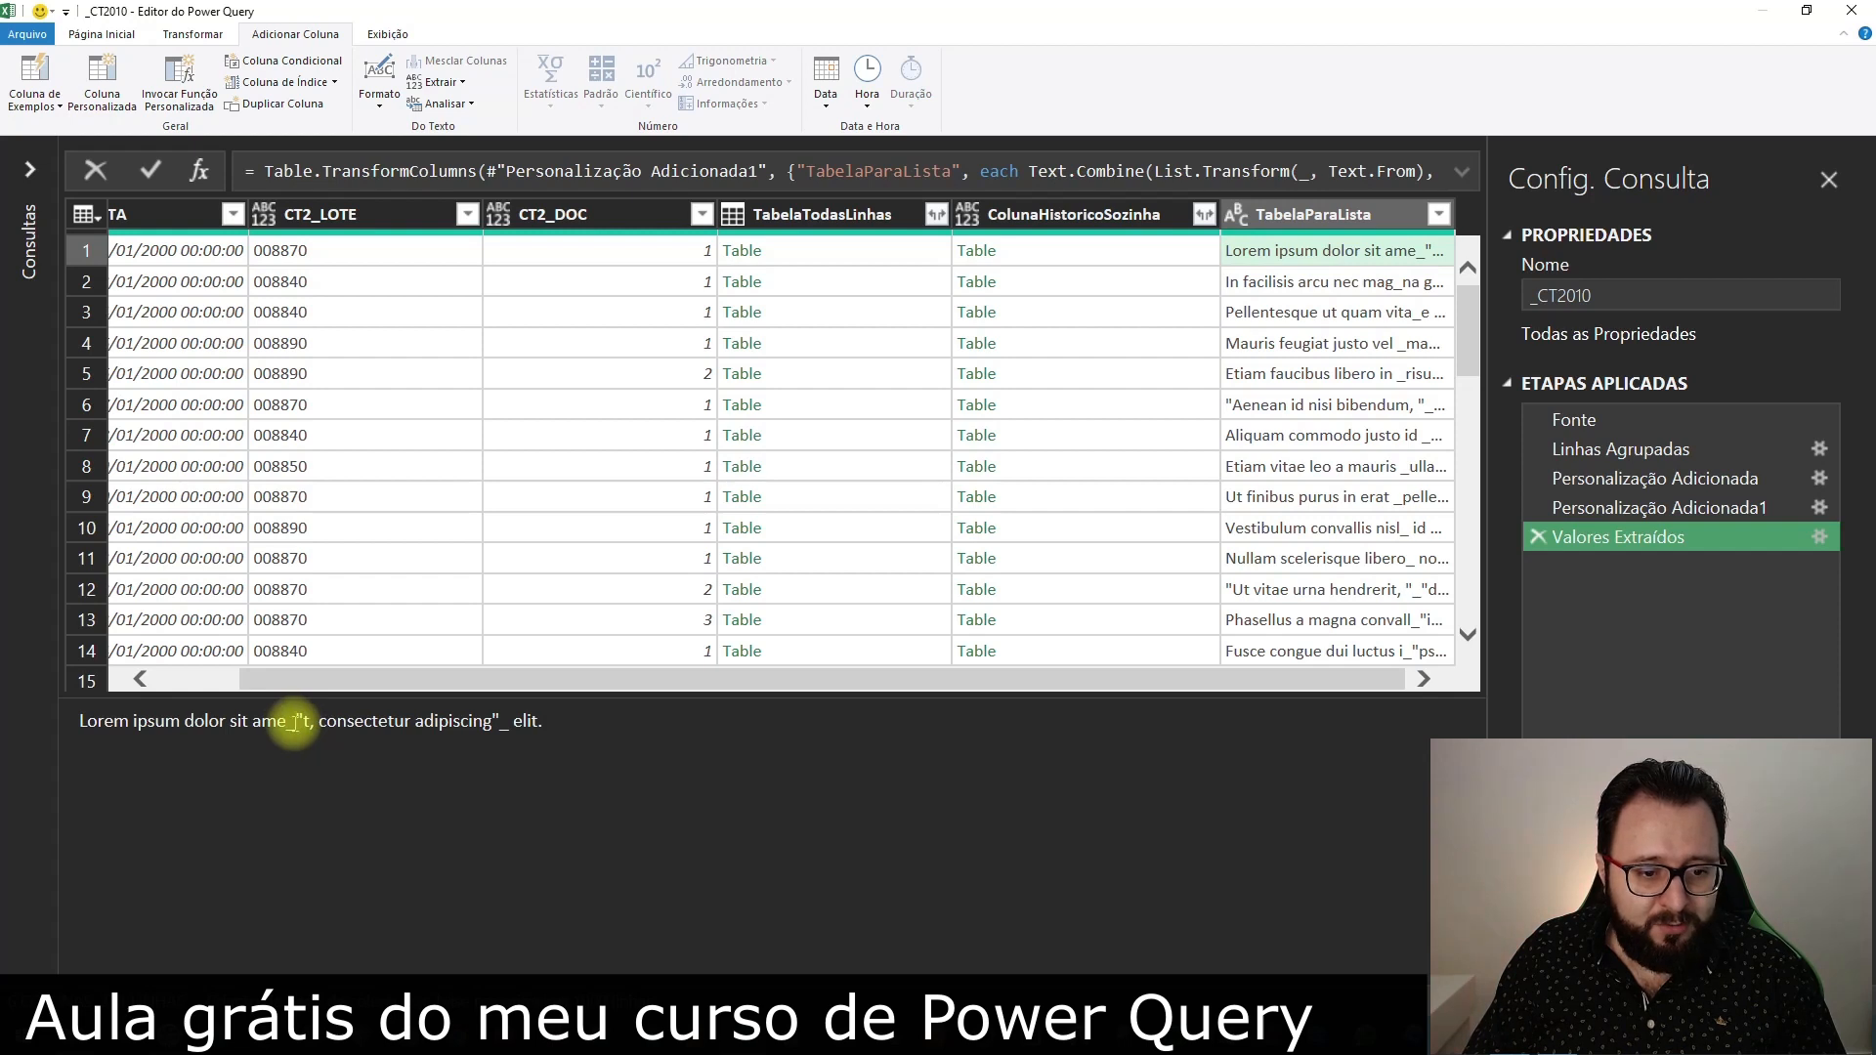
{"action": "left_click_drag", "start_coordinate": [299, 721], "coordinate": [493, 723]}
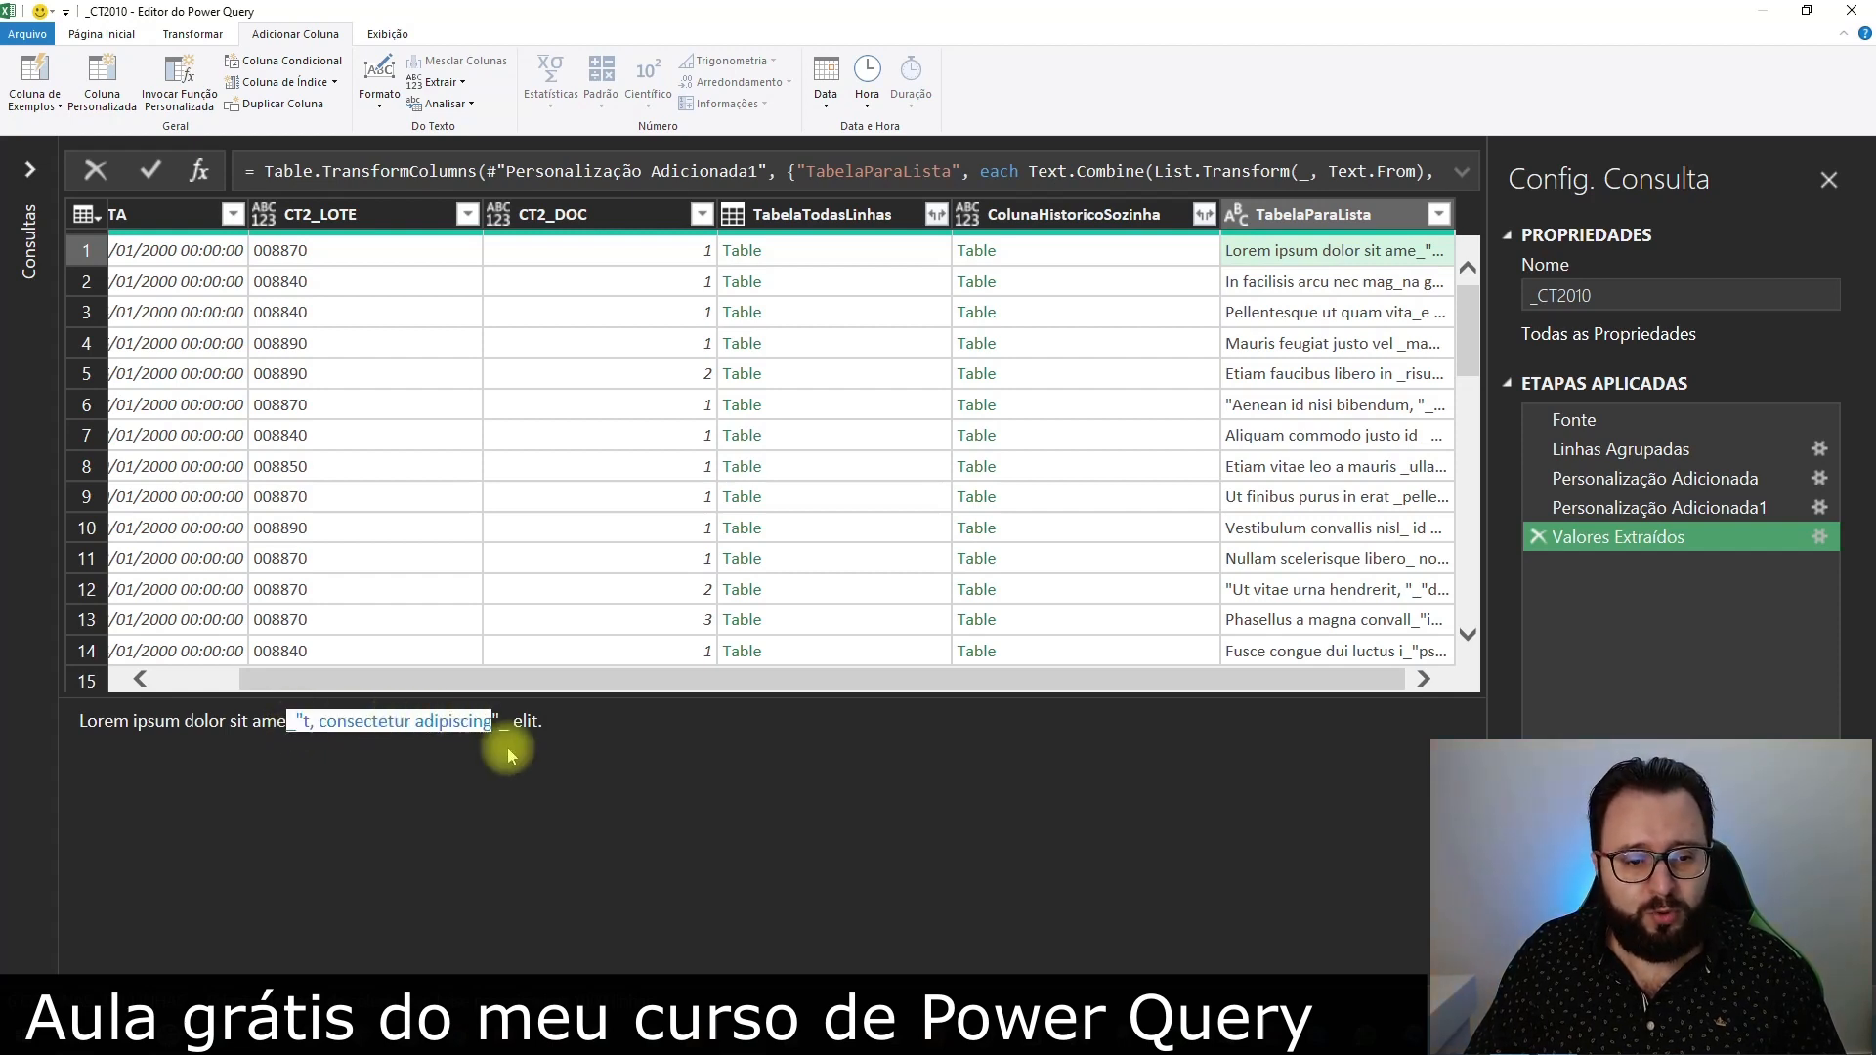
{"action": "left_click", "coordinate": [1344, 343]}
{"action": "left_click", "coordinate": [88, 721]}
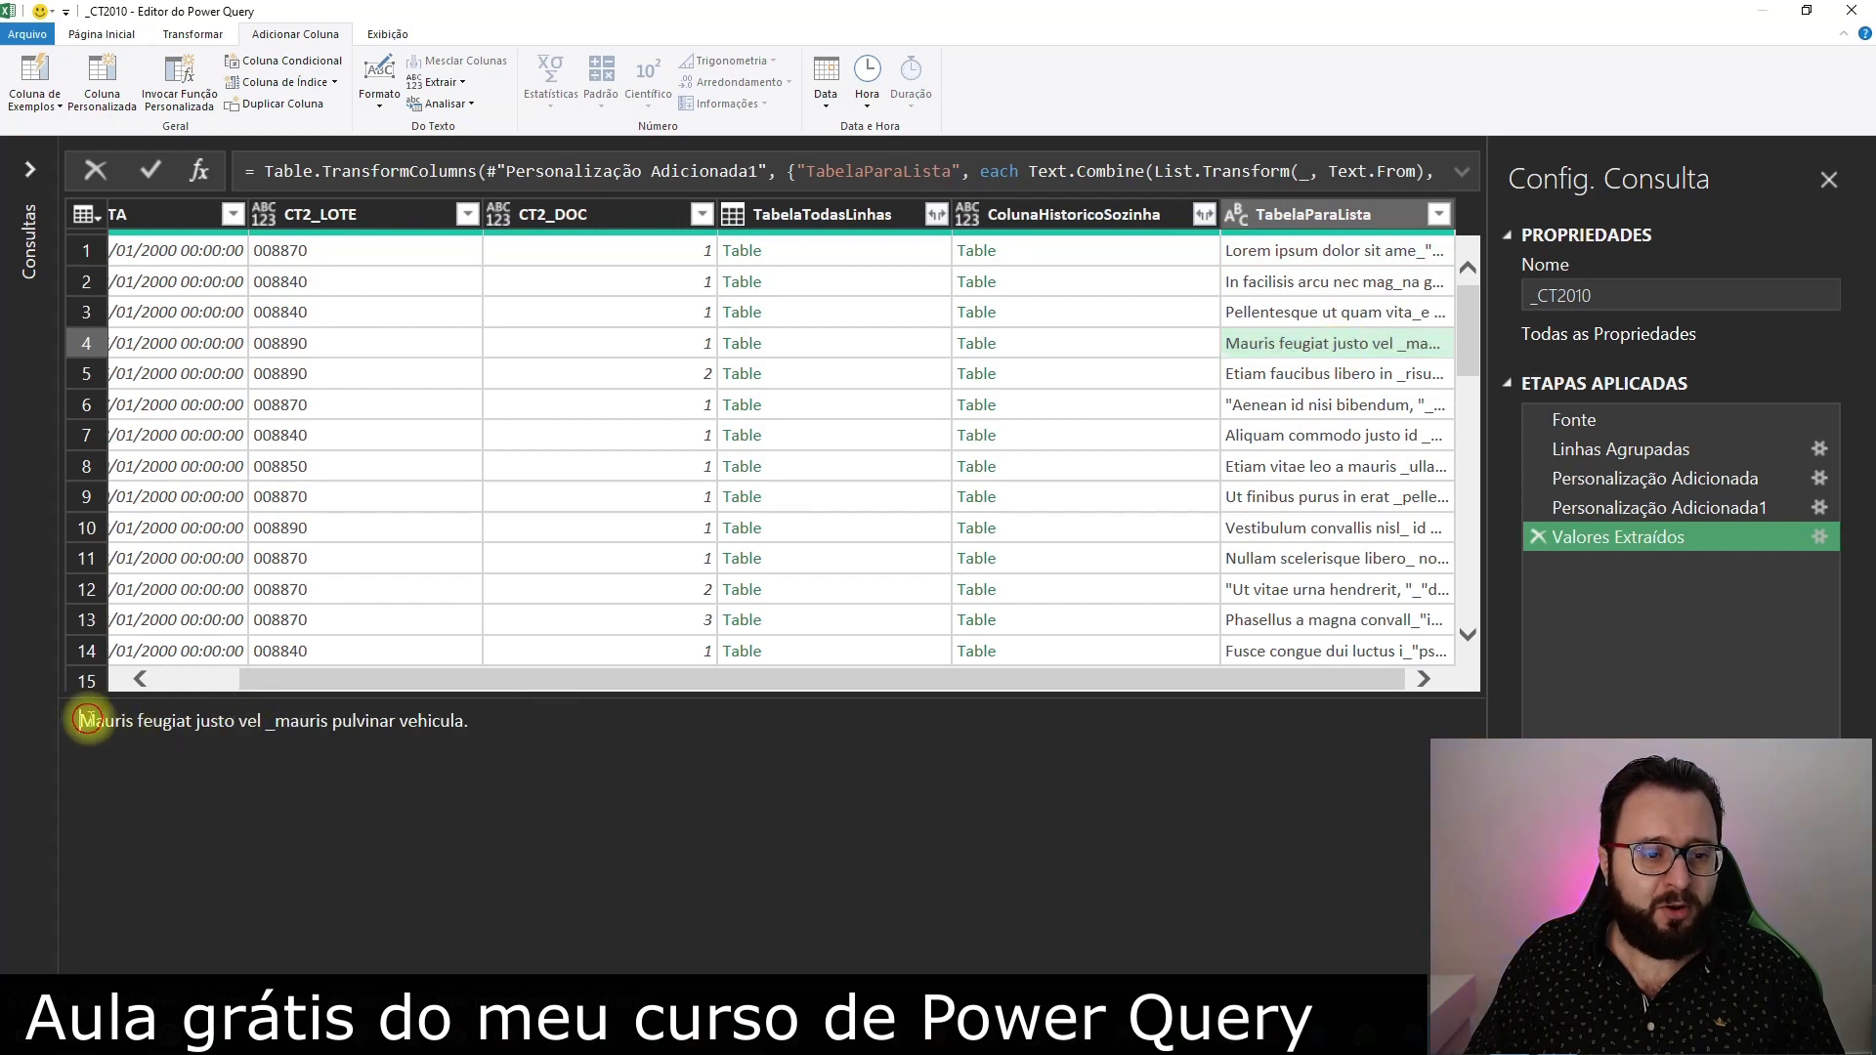
{"action": "left_click_drag", "start_coordinate": [88, 720], "coordinate": [238, 721]}
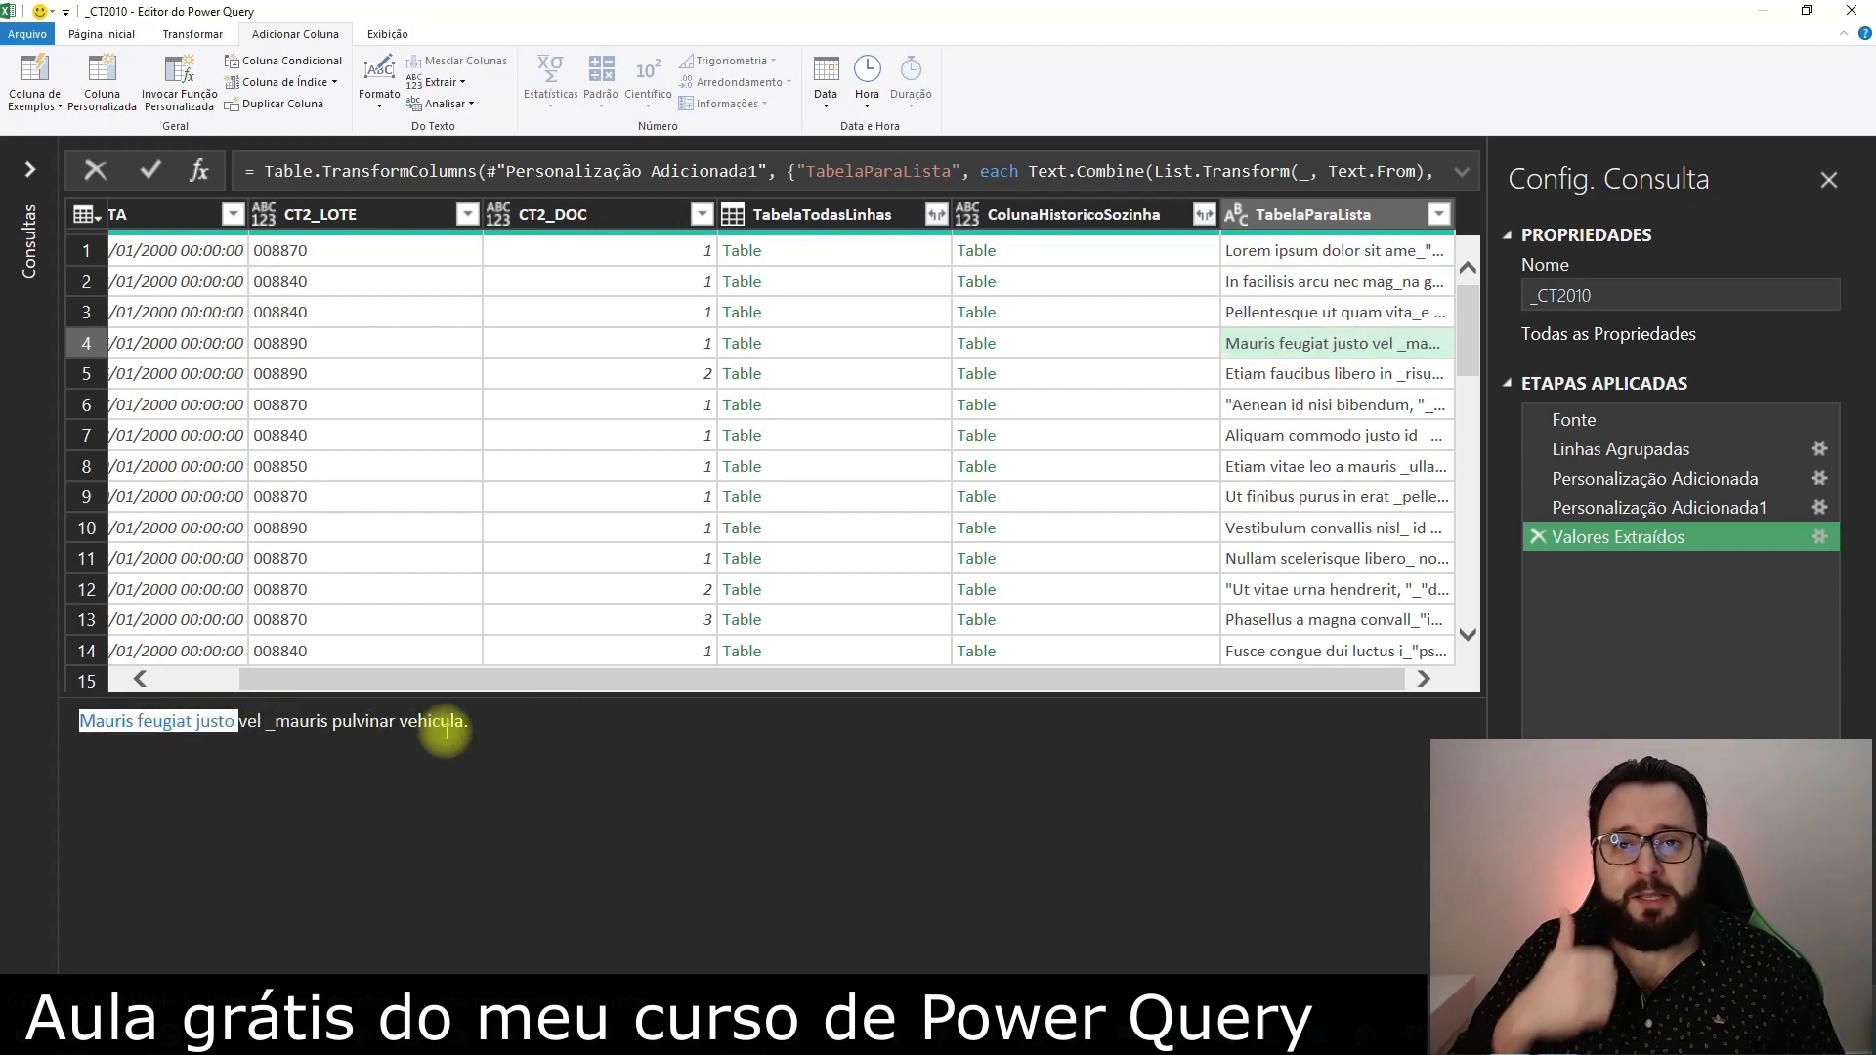
Change the Text.Combine delimiter in the Valores Extraídos formula to an empty string ""
{"action": "left_click", "coordinate": [1462, 172]}
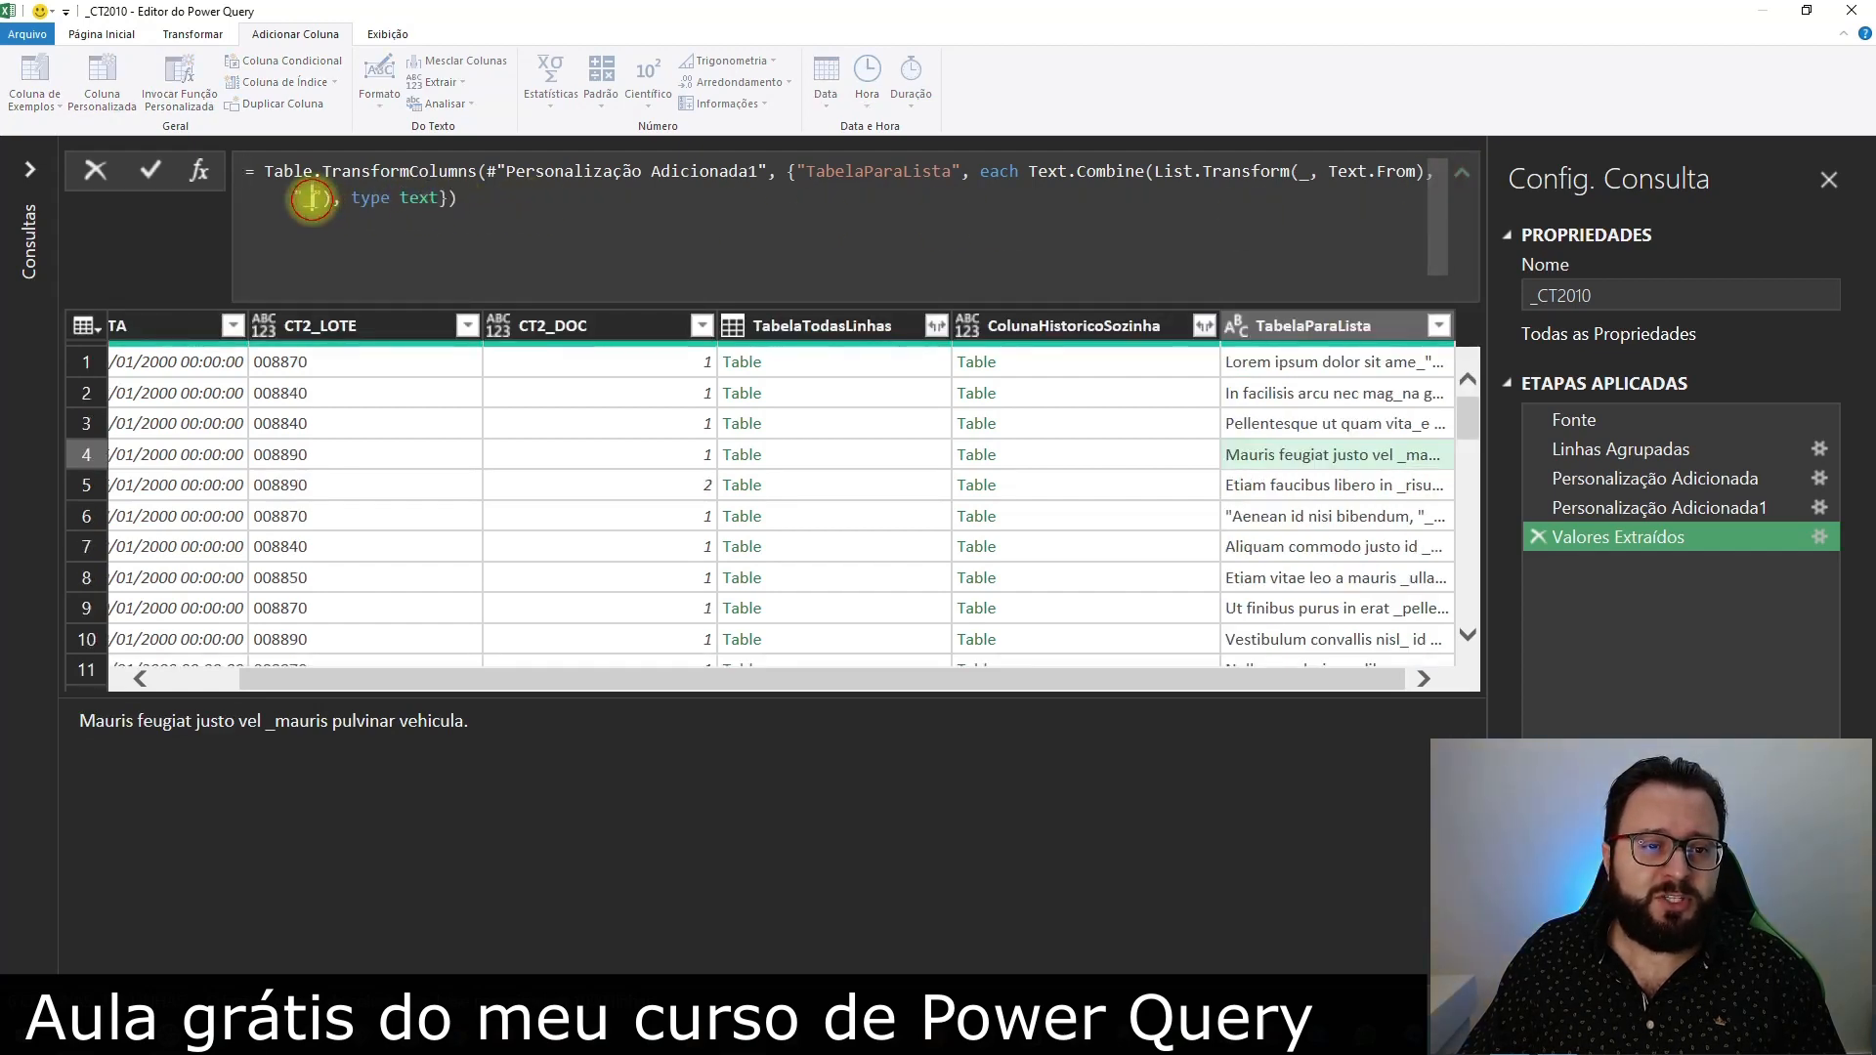
{"action": "left_click", "coordinate": [312, 199]}
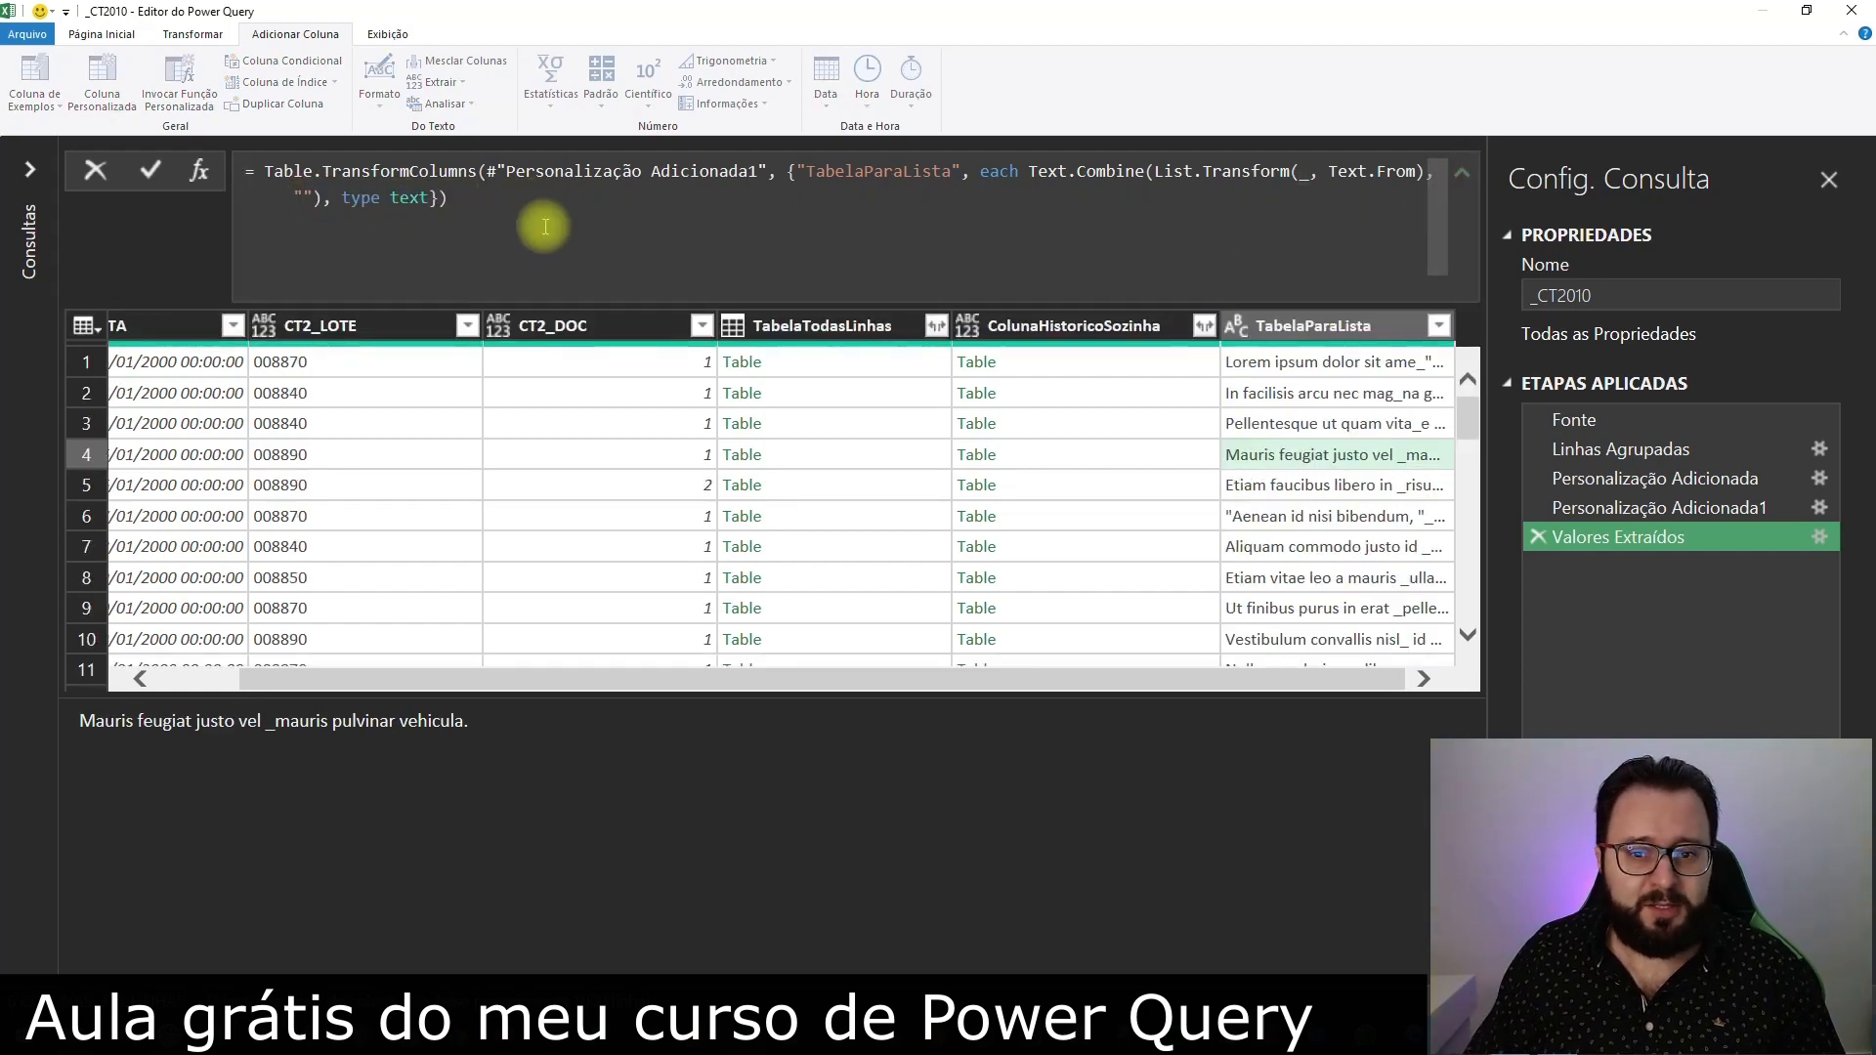
{"action": "left_click", "coordinate": [1360, 848]}
Examine the joined TabelaParaLista texts in rows 1, 2, 3 and 5, including the quotation marks in row 1
{"action": "left_click", "coordinate": [1357, 367]}
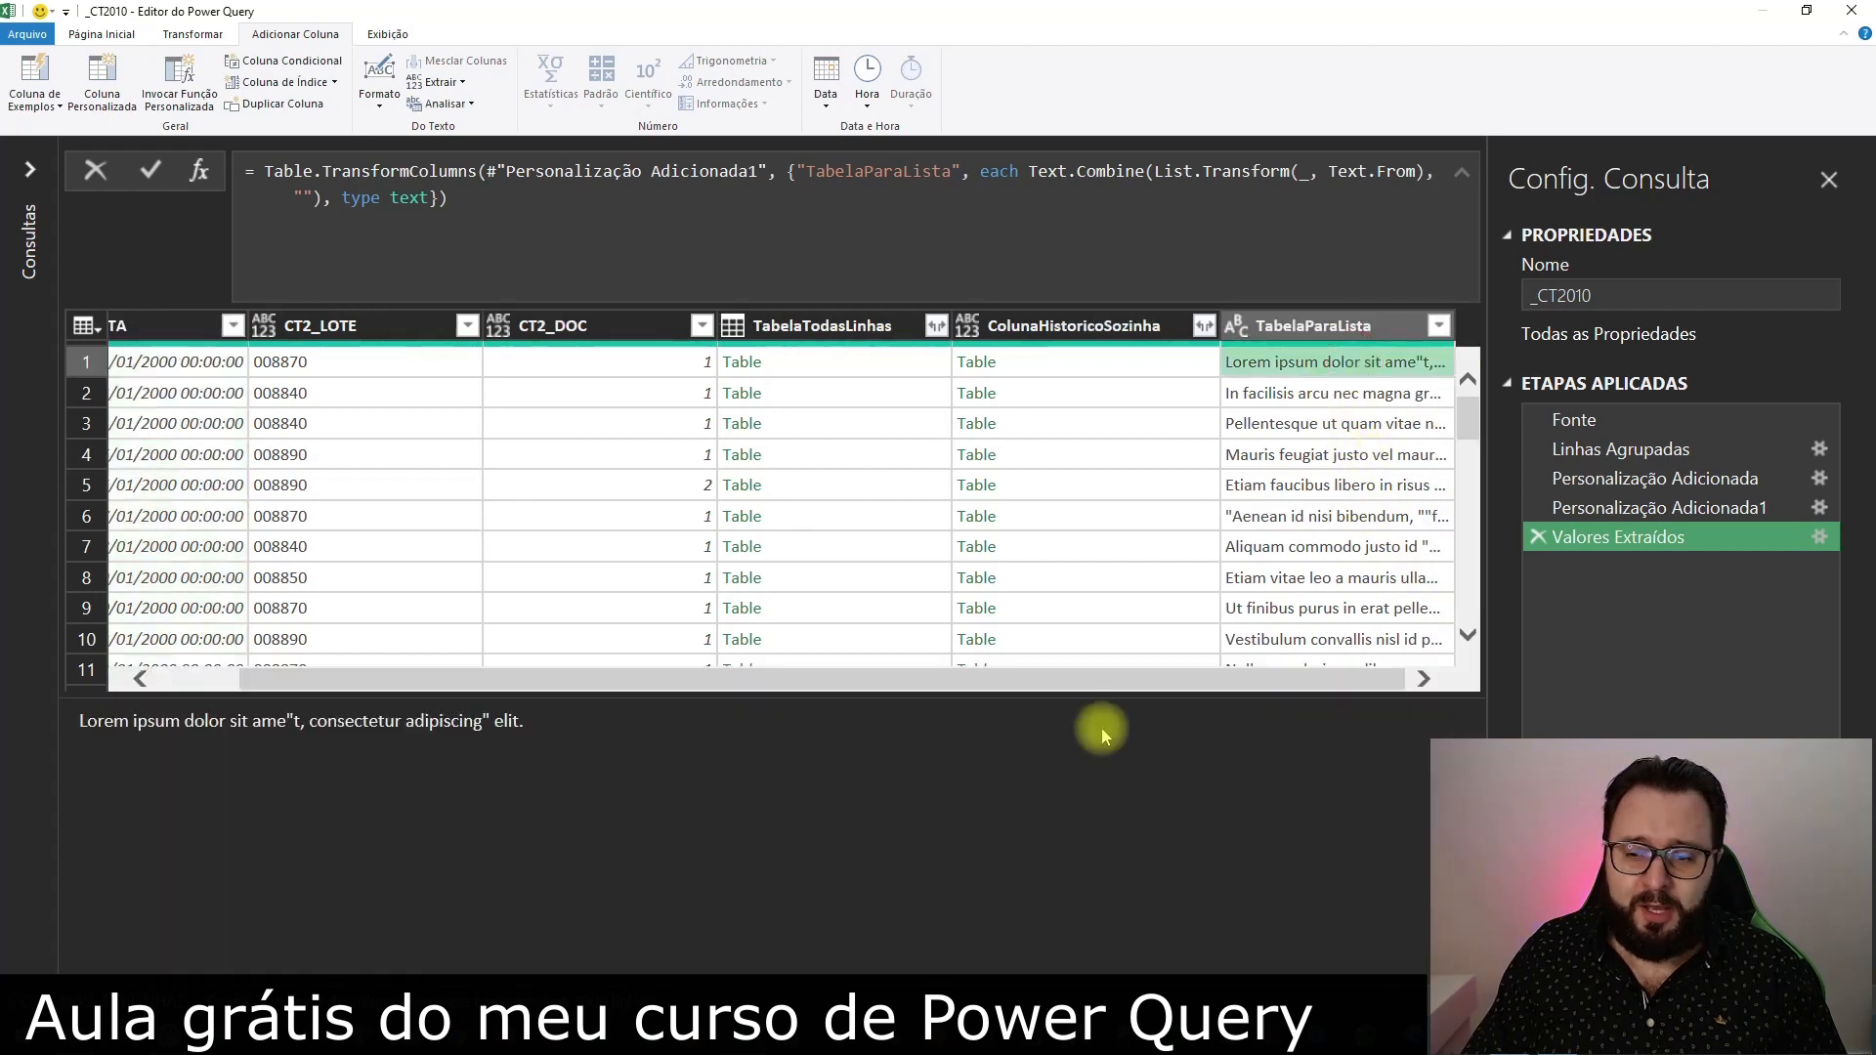
{"action": "left_click", "coordinate": [1292, 395]}
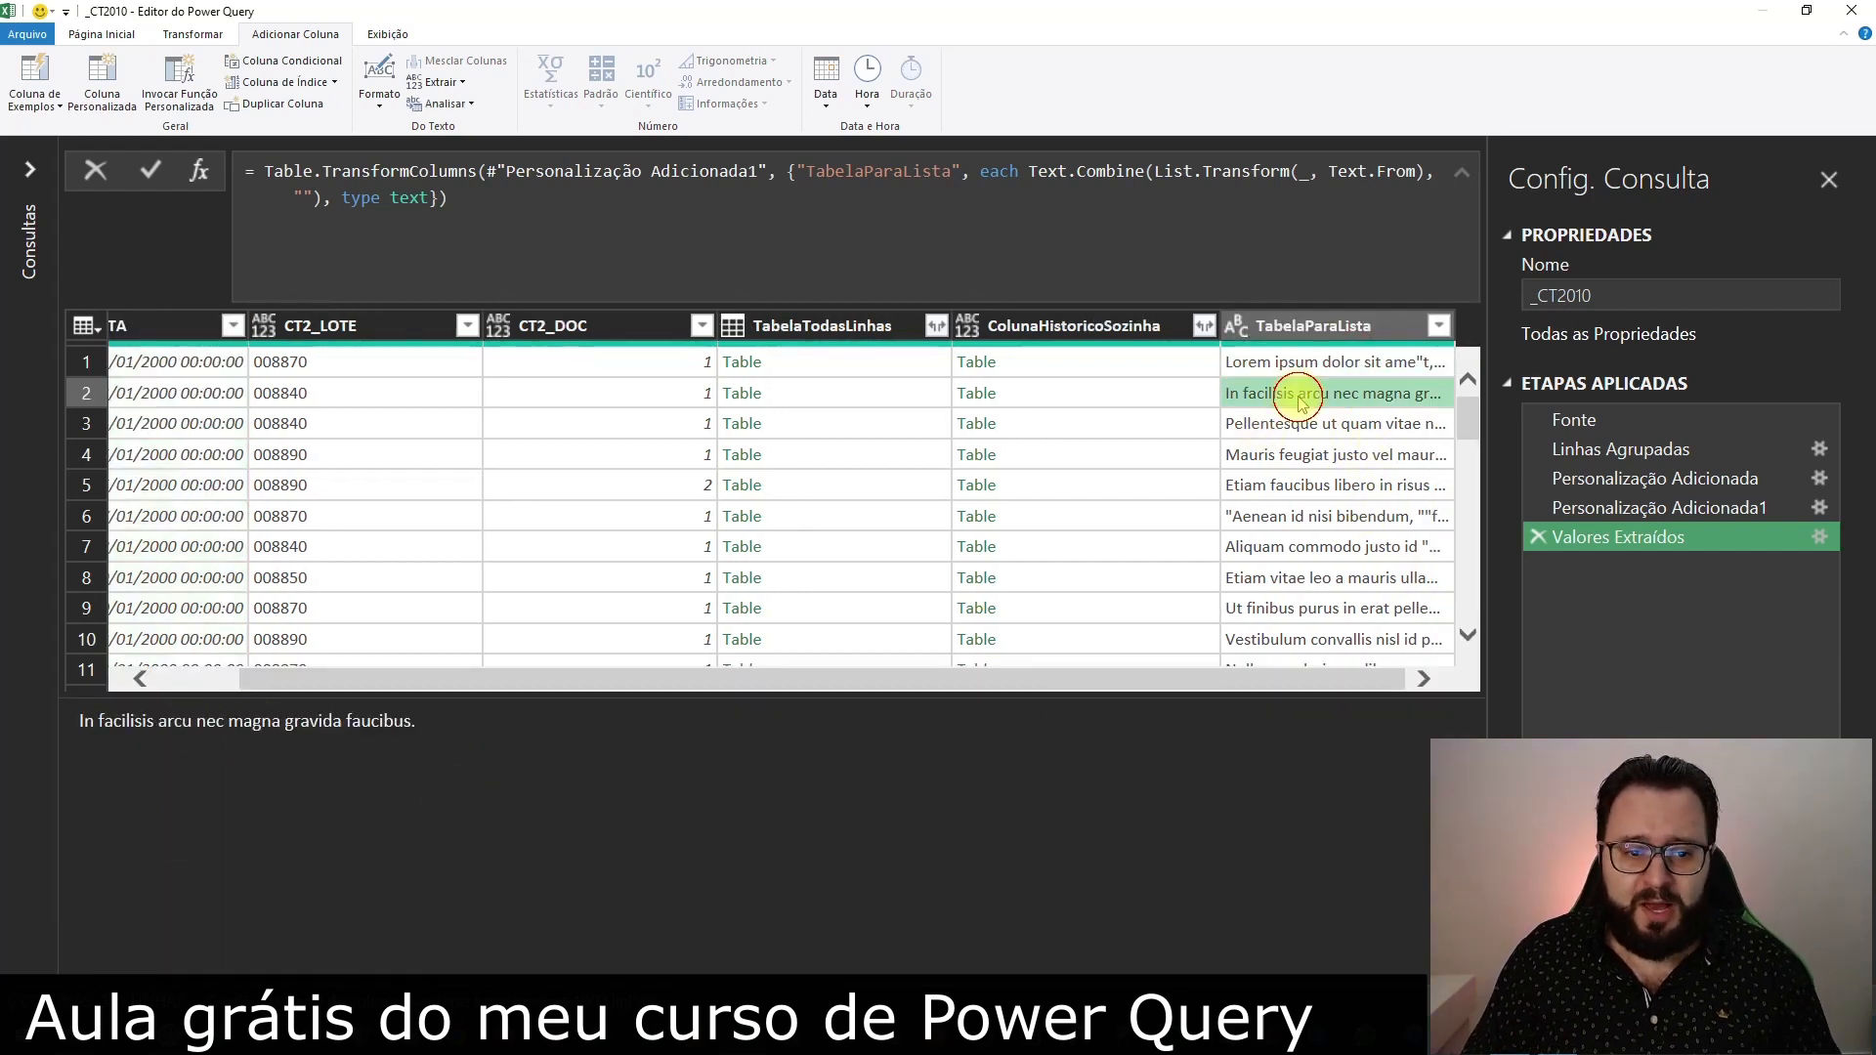
{"action": "left_click", "coordinate": [1301, 423]}
{"action": "left_click", "coordinate": [1328, 486]}
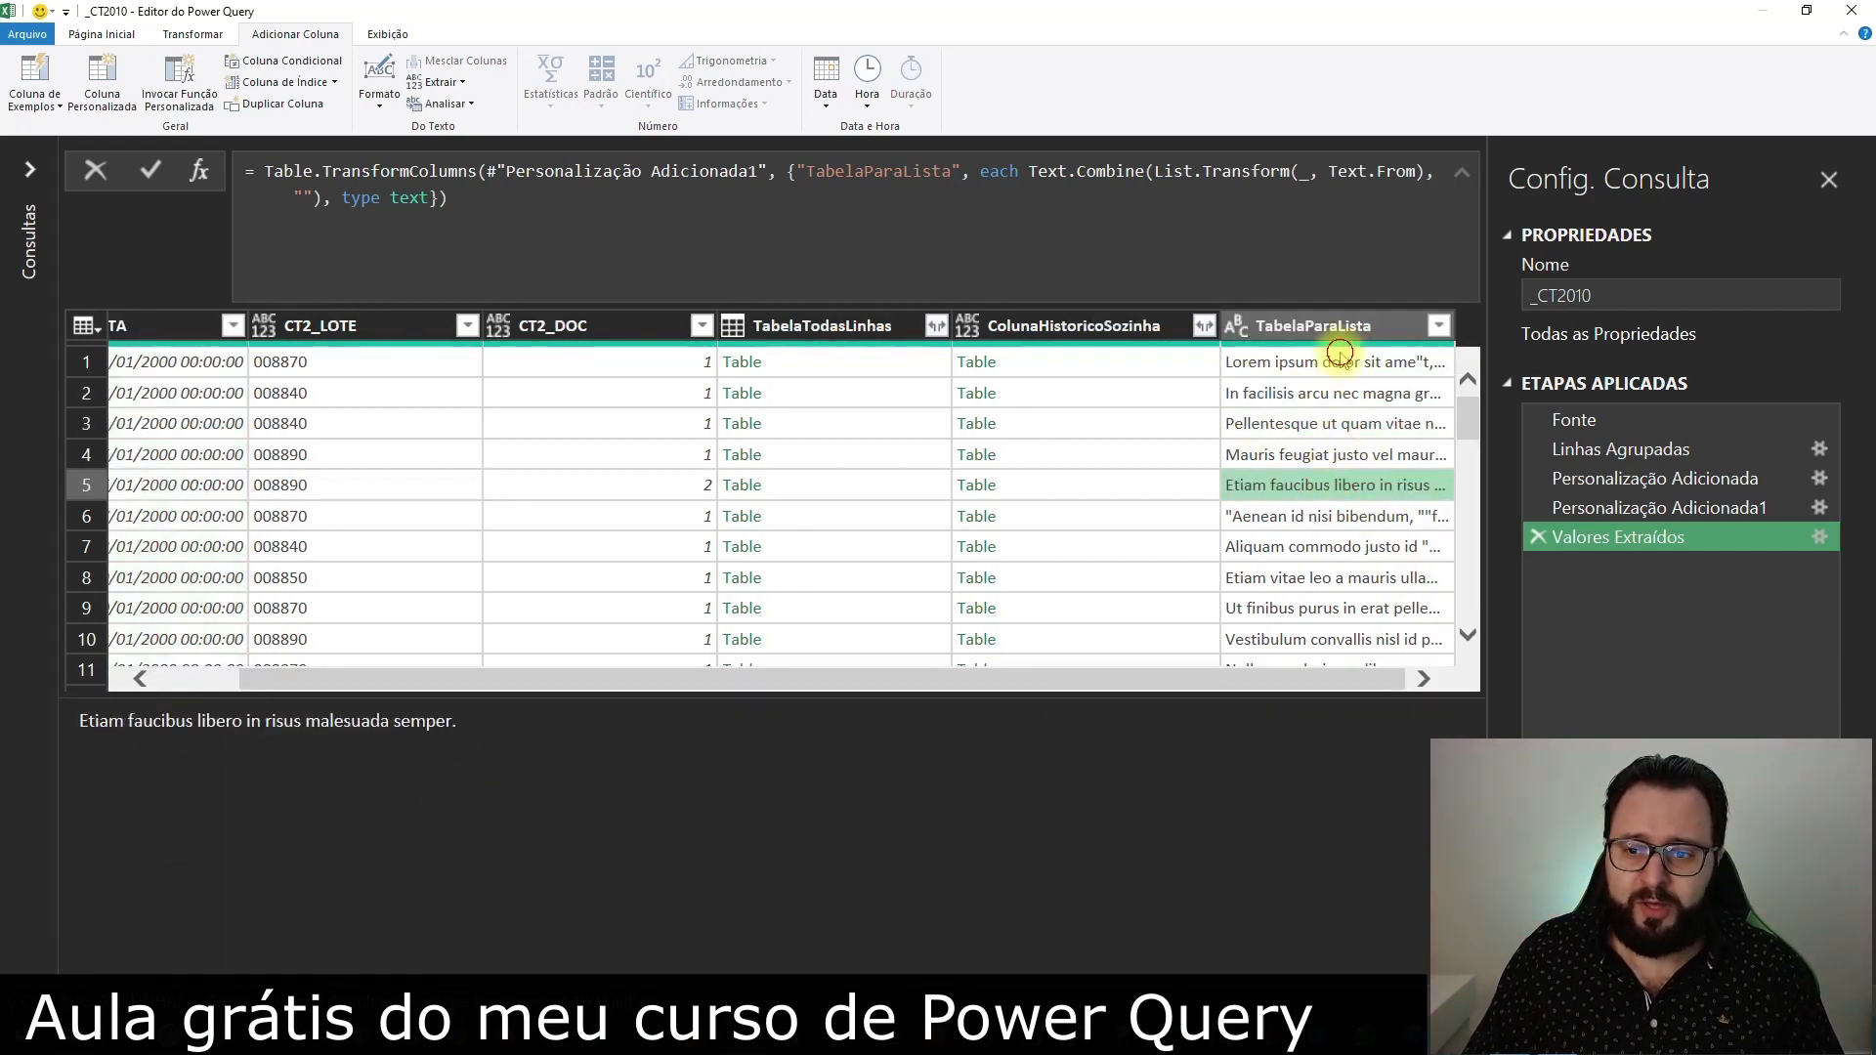
{"action": "left_click", "coordinate": [1335, 362]}
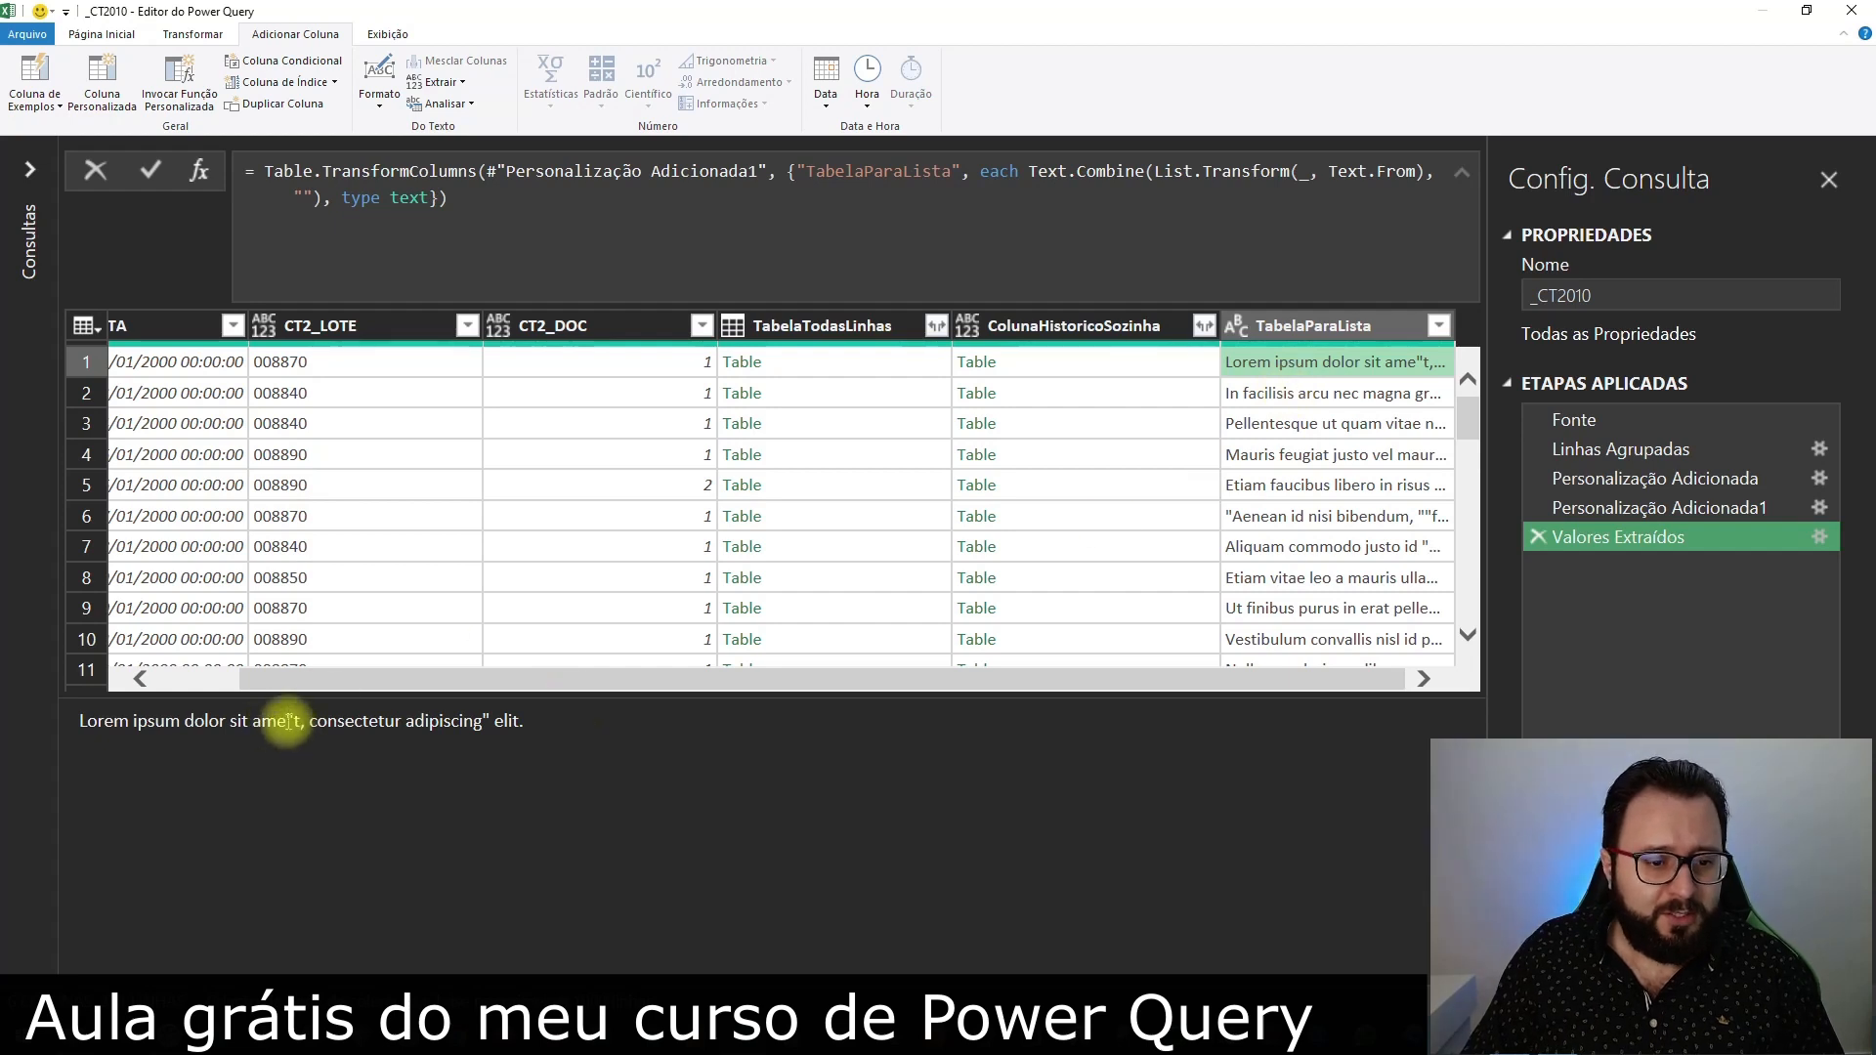
{"action": "left_click_drag", "start_coordinate": [285, 720], "coordinate": [301, 720]}
{"action": "left_click", "coordinate": [489, 718]}
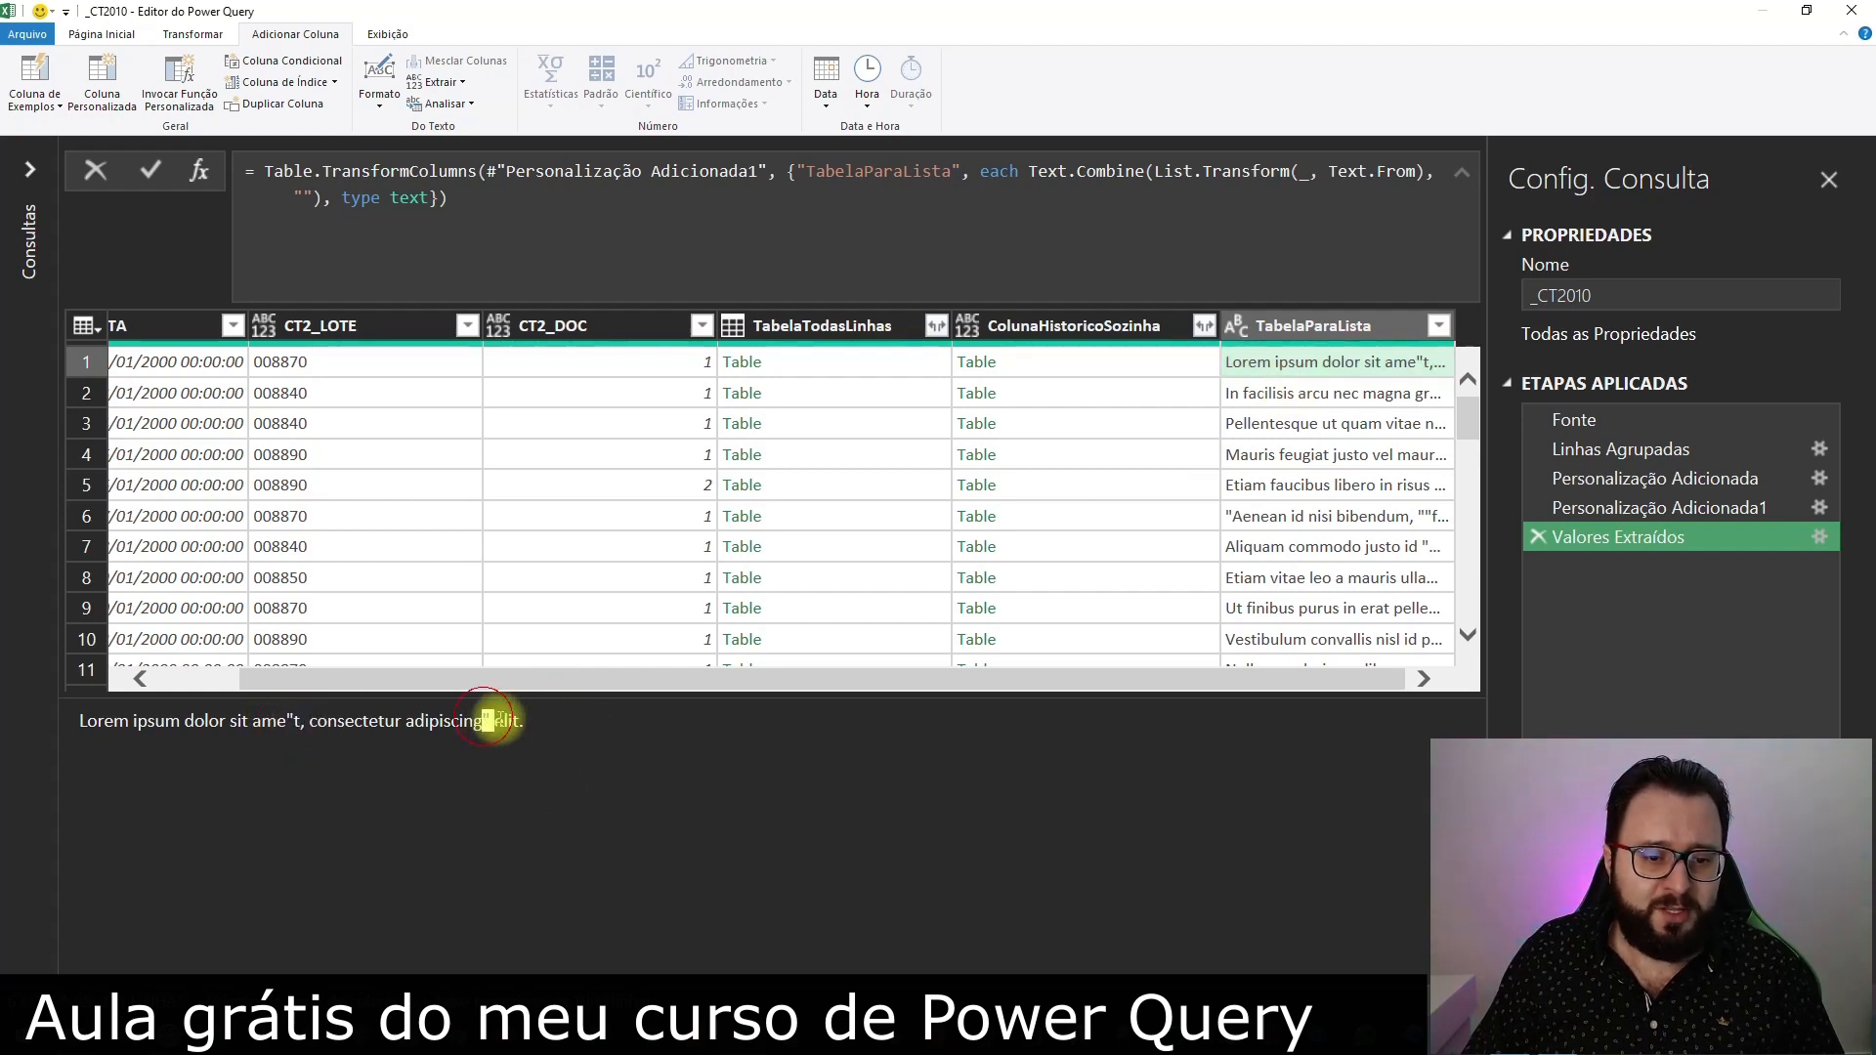
Replace every double quotation mark (") in the TabelaParaLista column with nothing and check the row 1 text
{"action": "left_click", "coordinate": [1368, 327]}
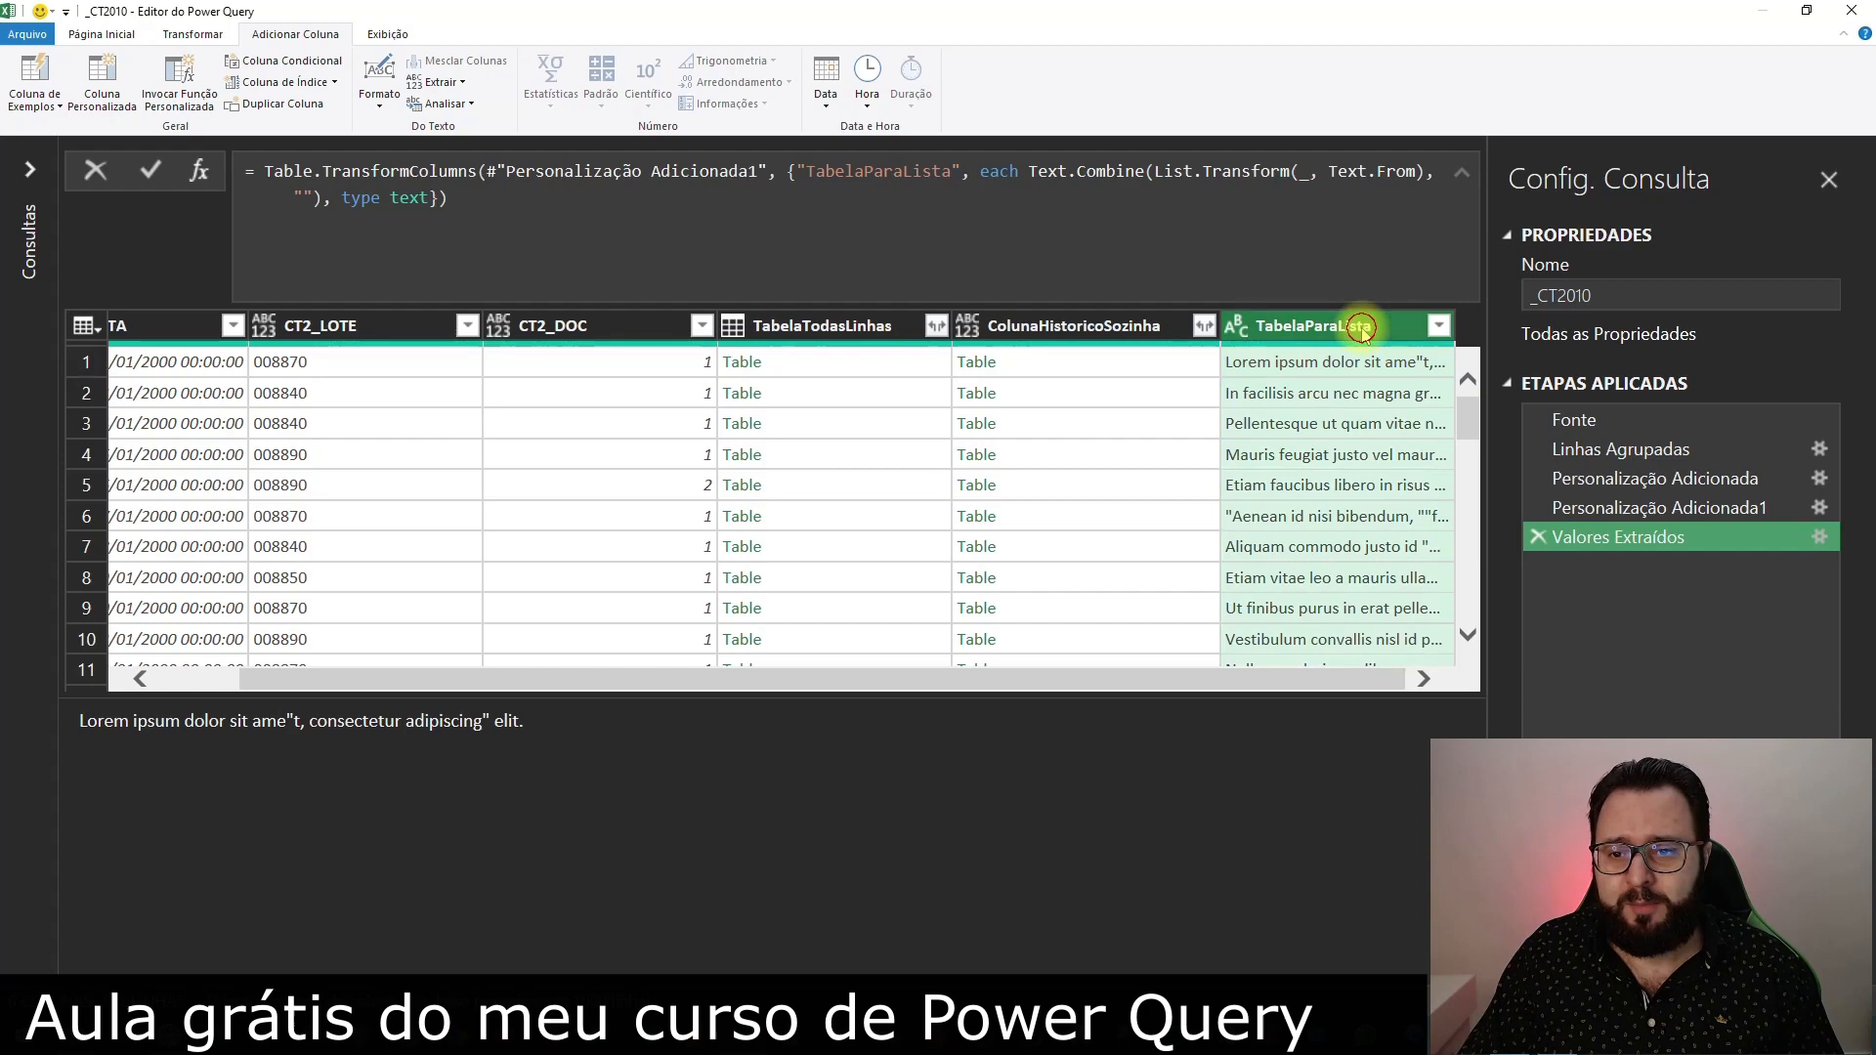
{"action": "left_click", "coordinate": [112, 33]}
{"action": "left_click", "coordinate": [699, 104]}
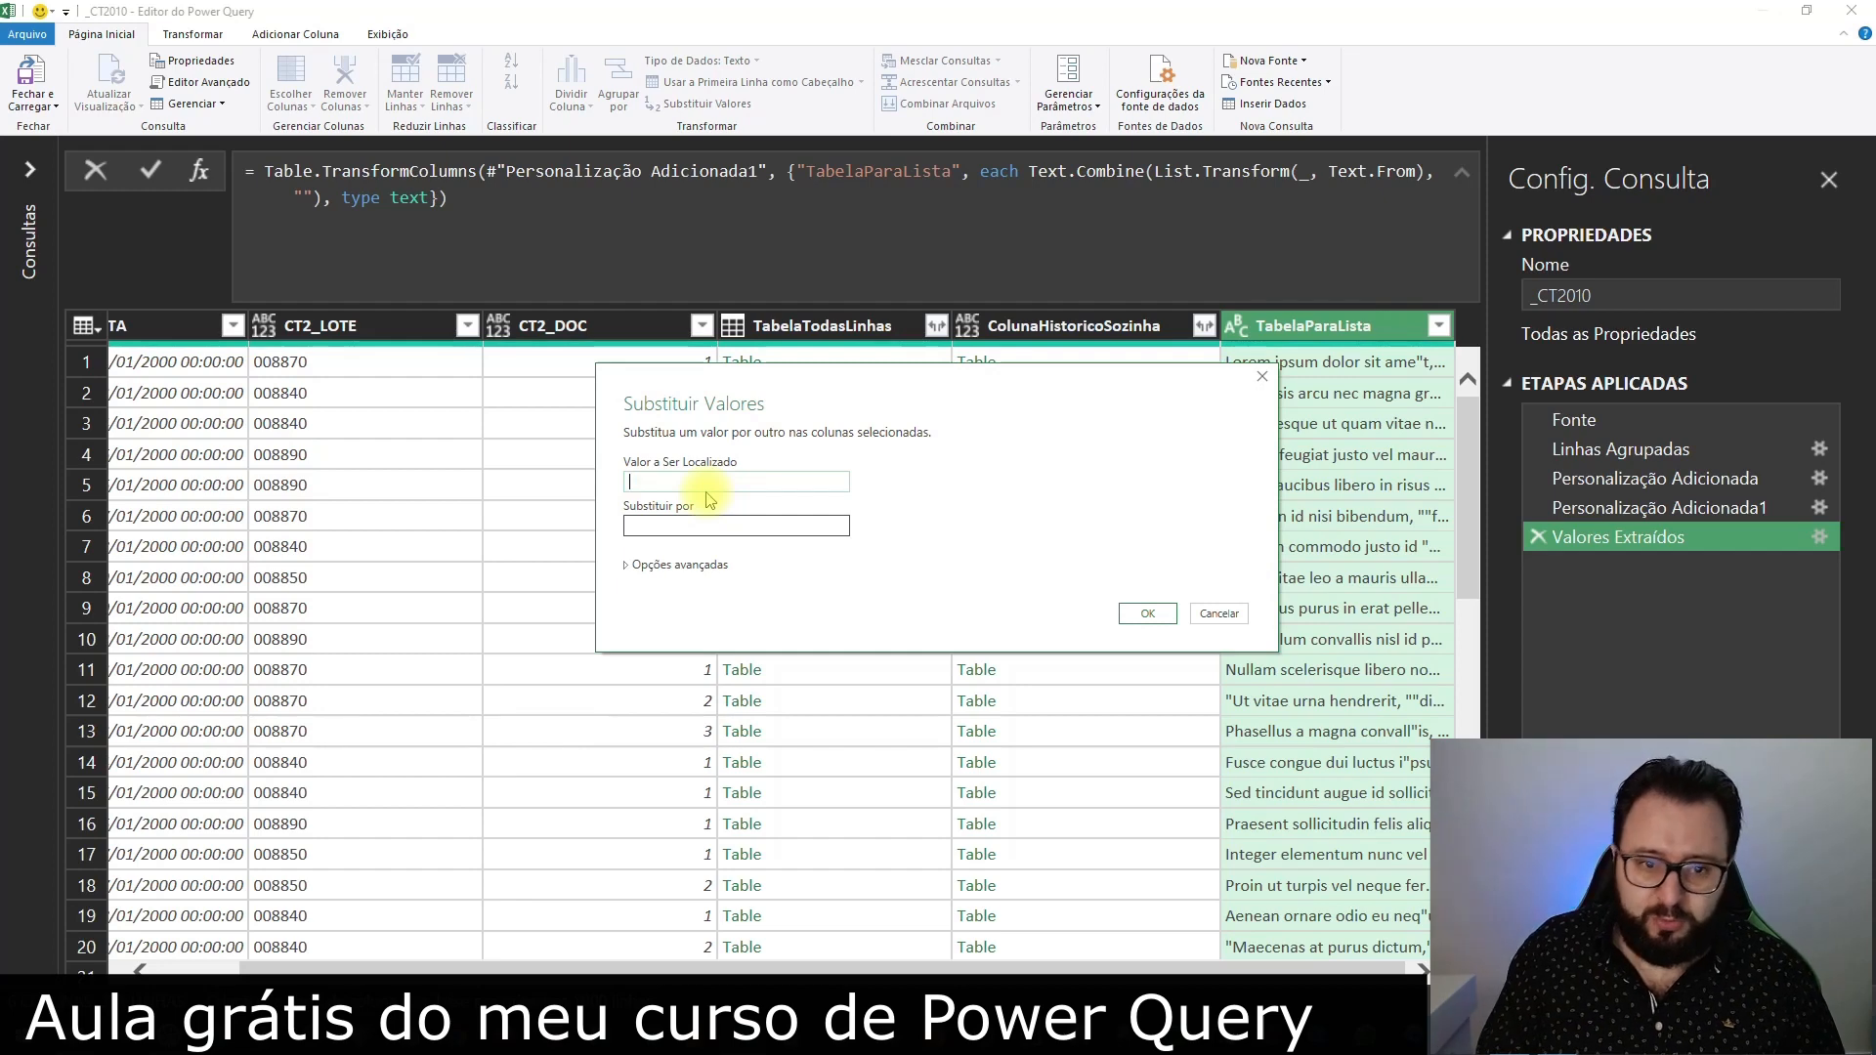
{"action": "type", "text": "\""}
{"action": "left_click", "coordinate": [1149, 613]}
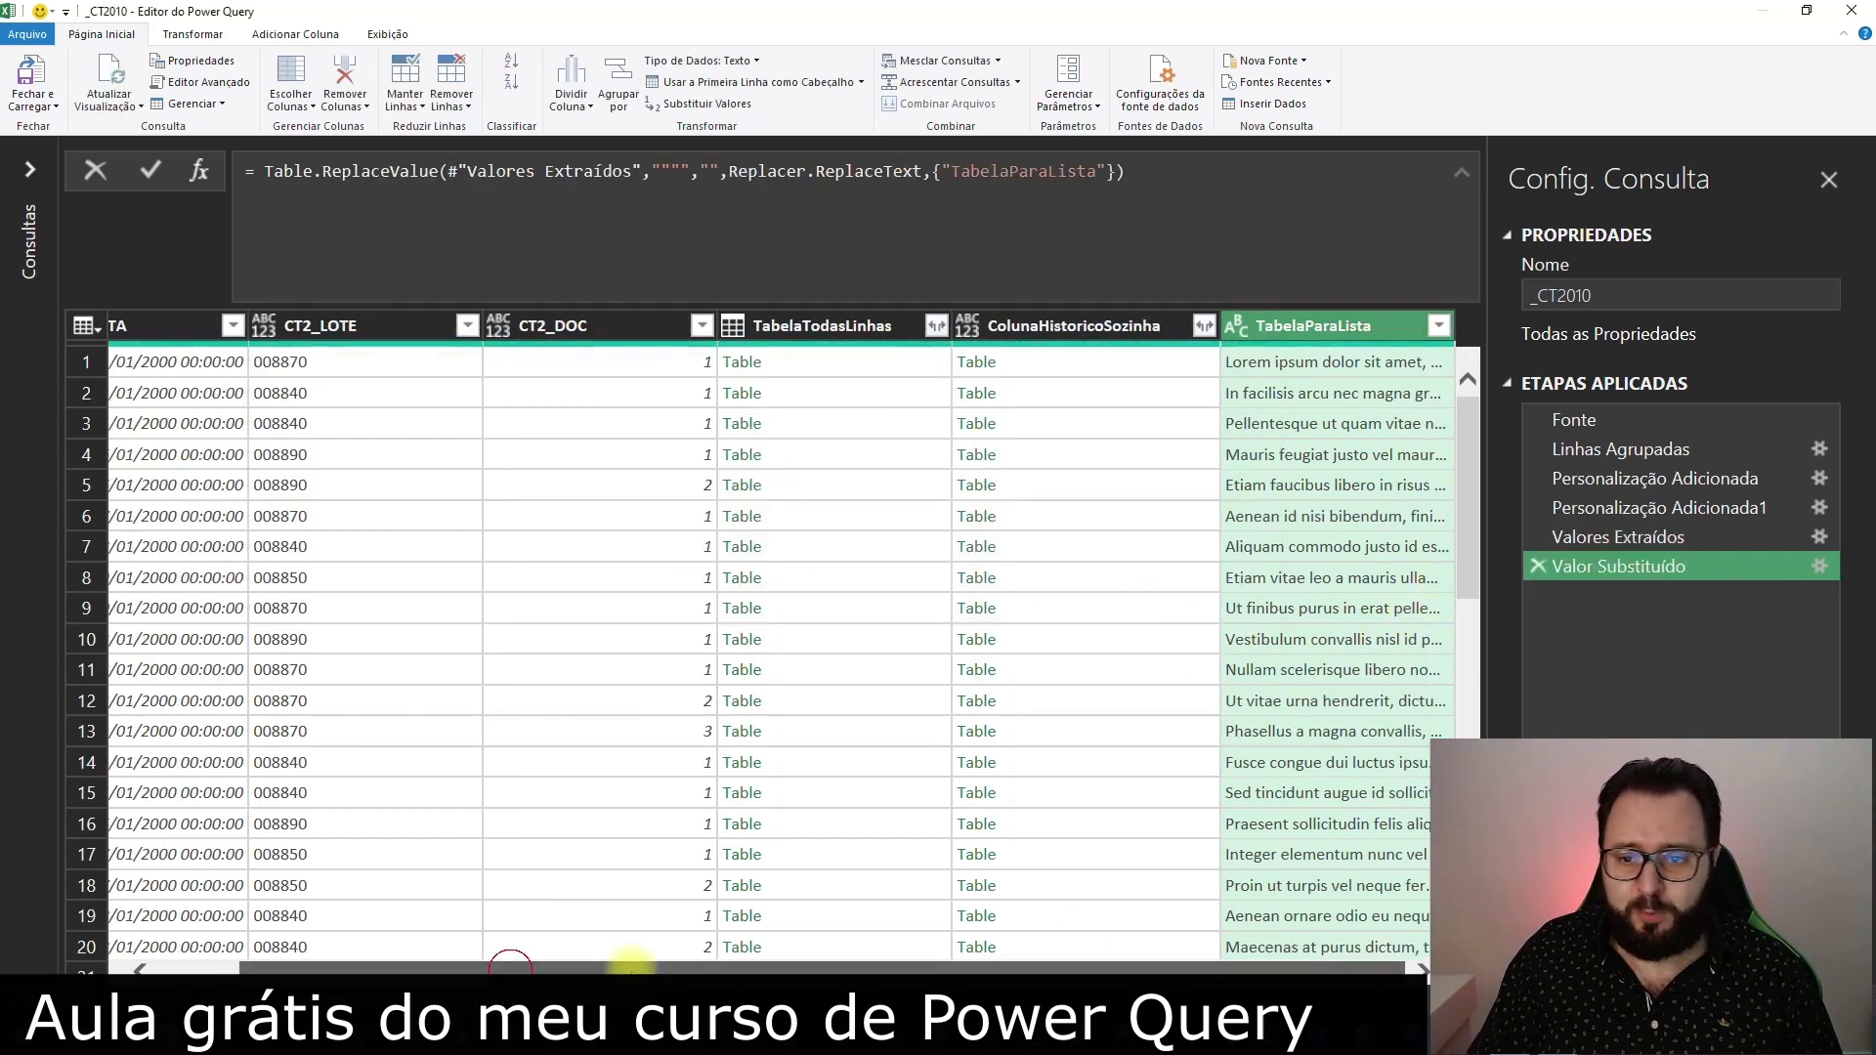
{"action": "left_click", "coordinate": [1323, 365]}
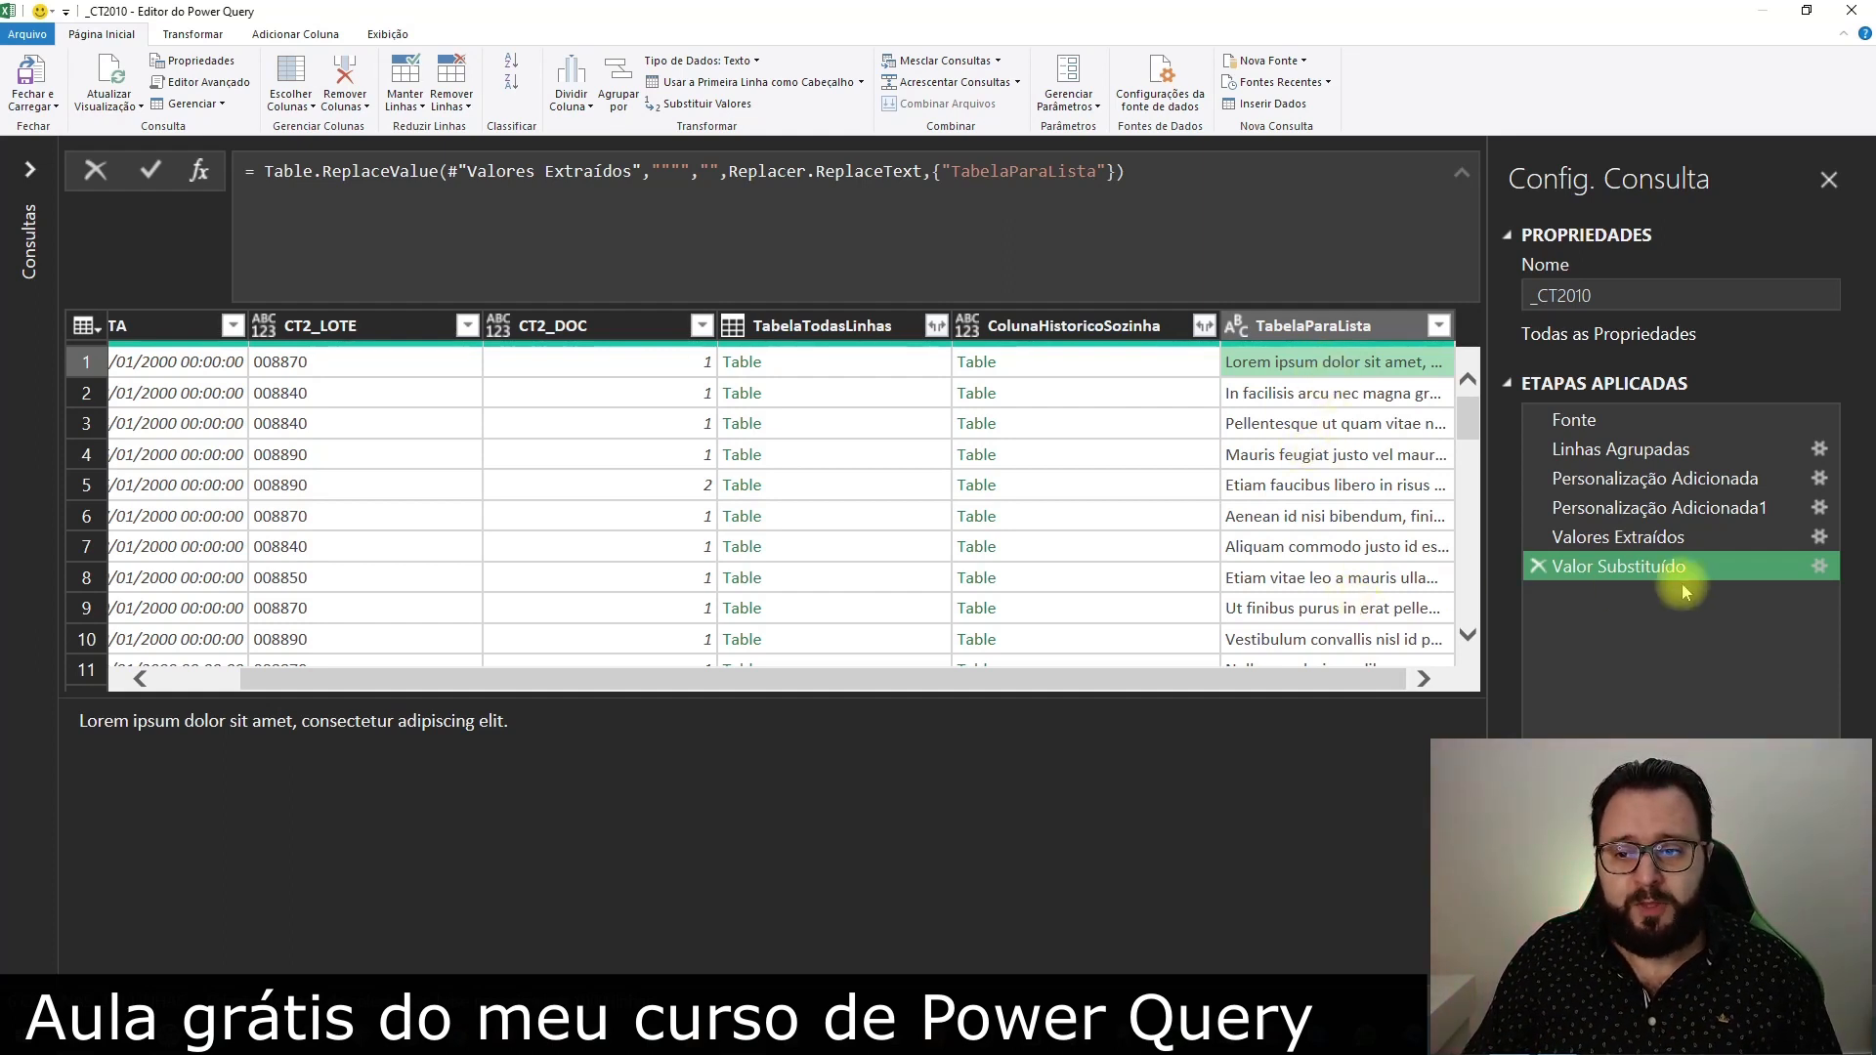
Rename the applied step Valor Substituído as HistoricoExplodido
{"action": "left_click", "coordinate": [1647, 568]}
{"action": "right_click", "coordinate": [1648, 571]}
{"action": "left_click", "coordinate": [1158, 460]}
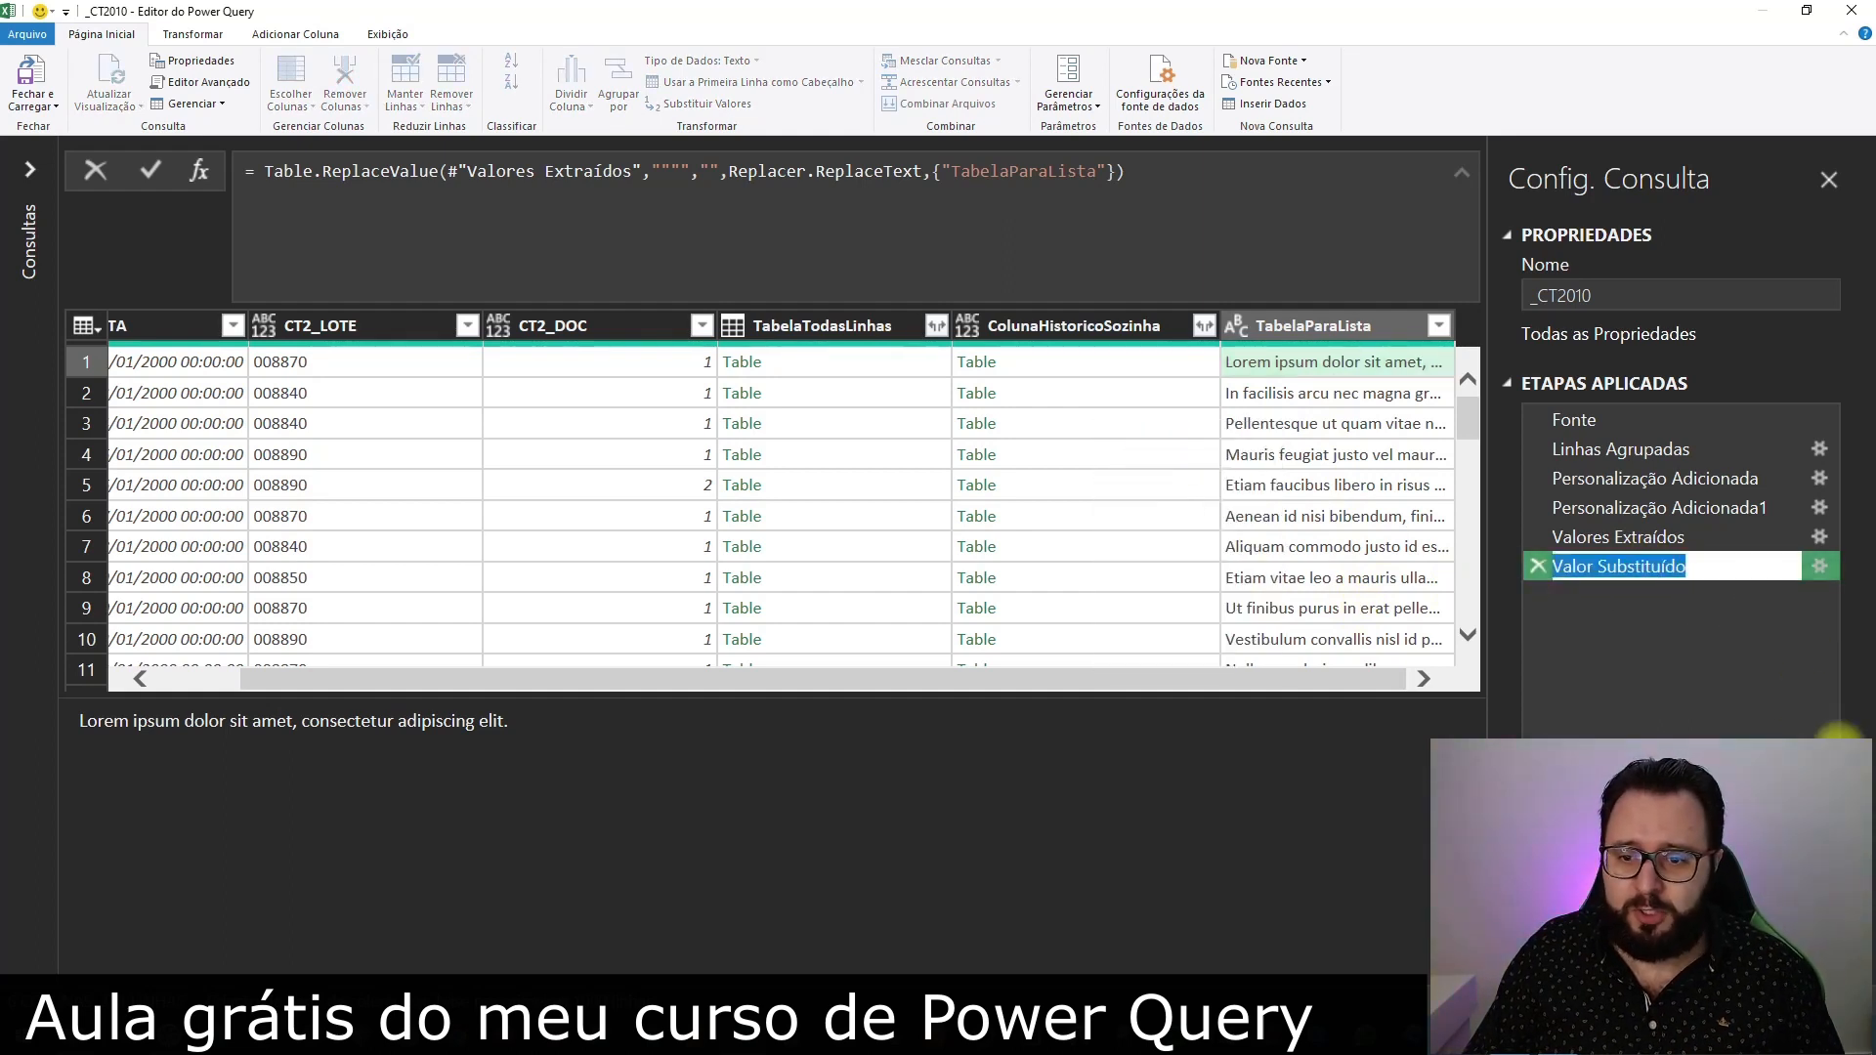
{"action": "left_click", "coordinate": [1667, 654]}
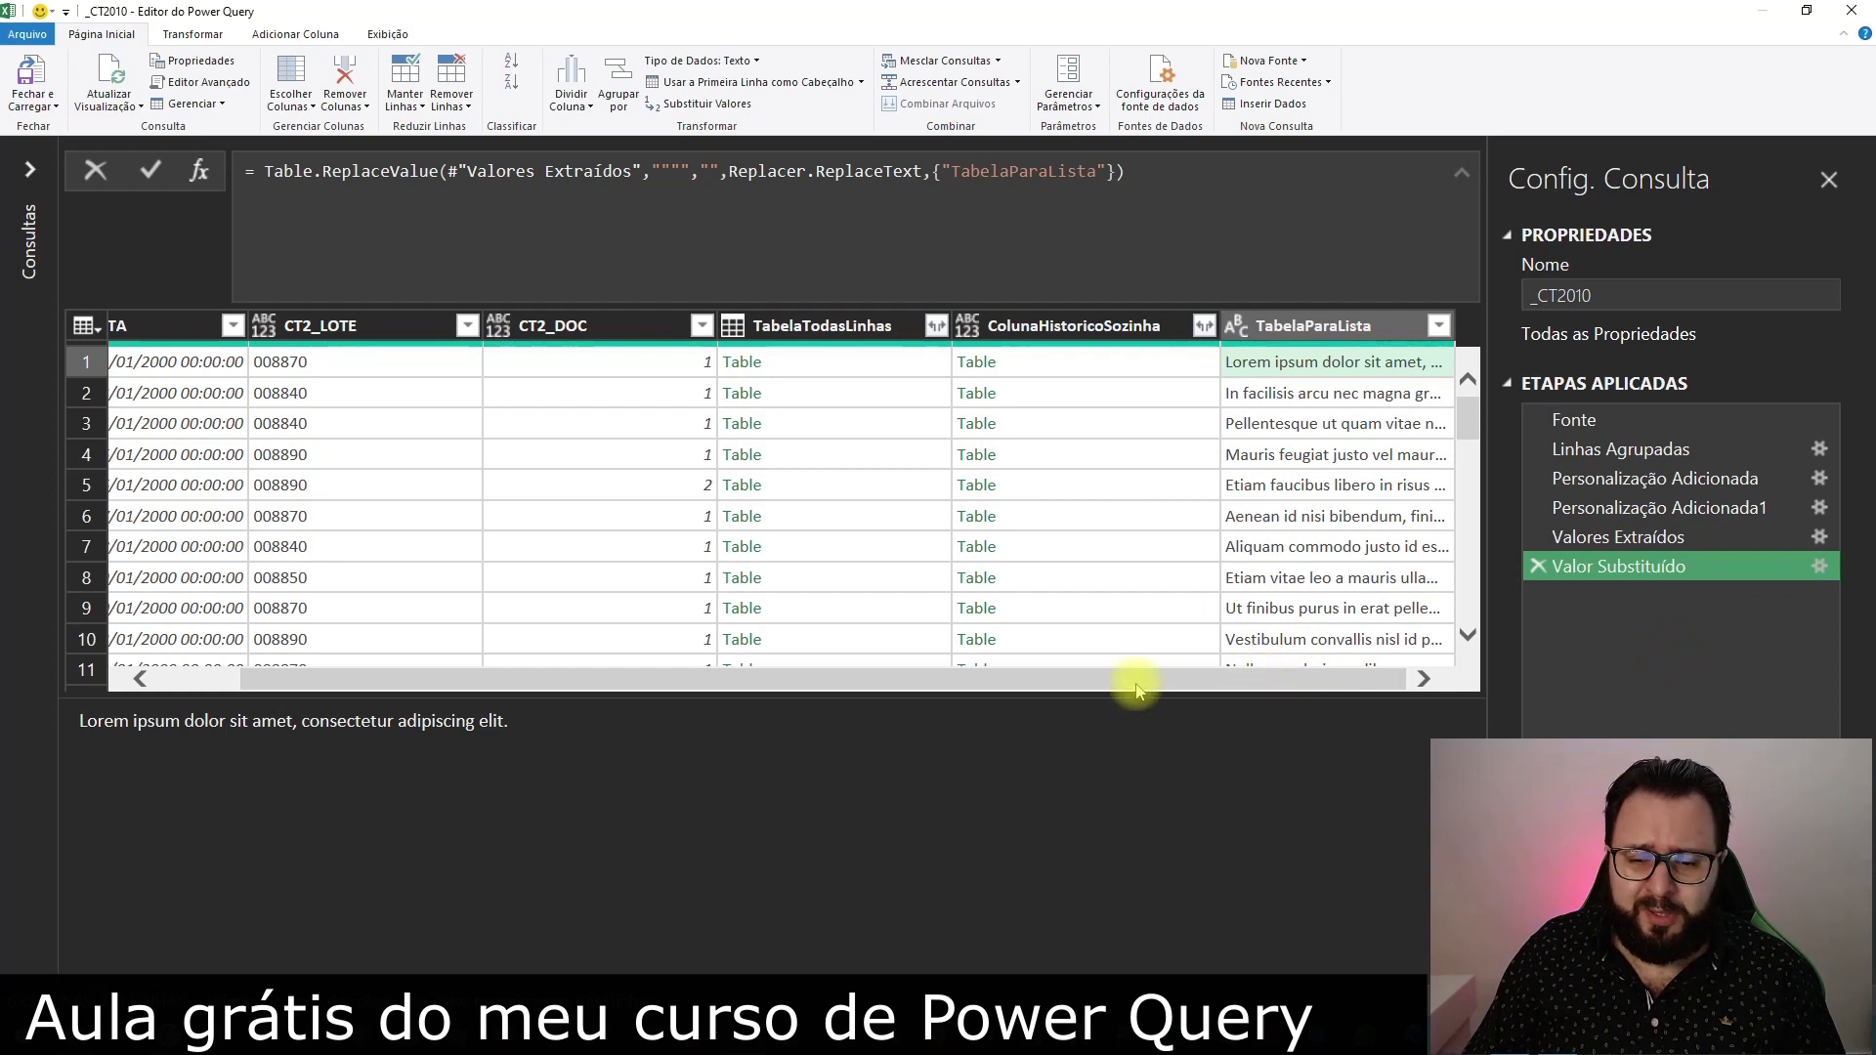
{"action": "left_click_drag", "start_coordinate": [1214, 683], "coordinate": [745, 684]}
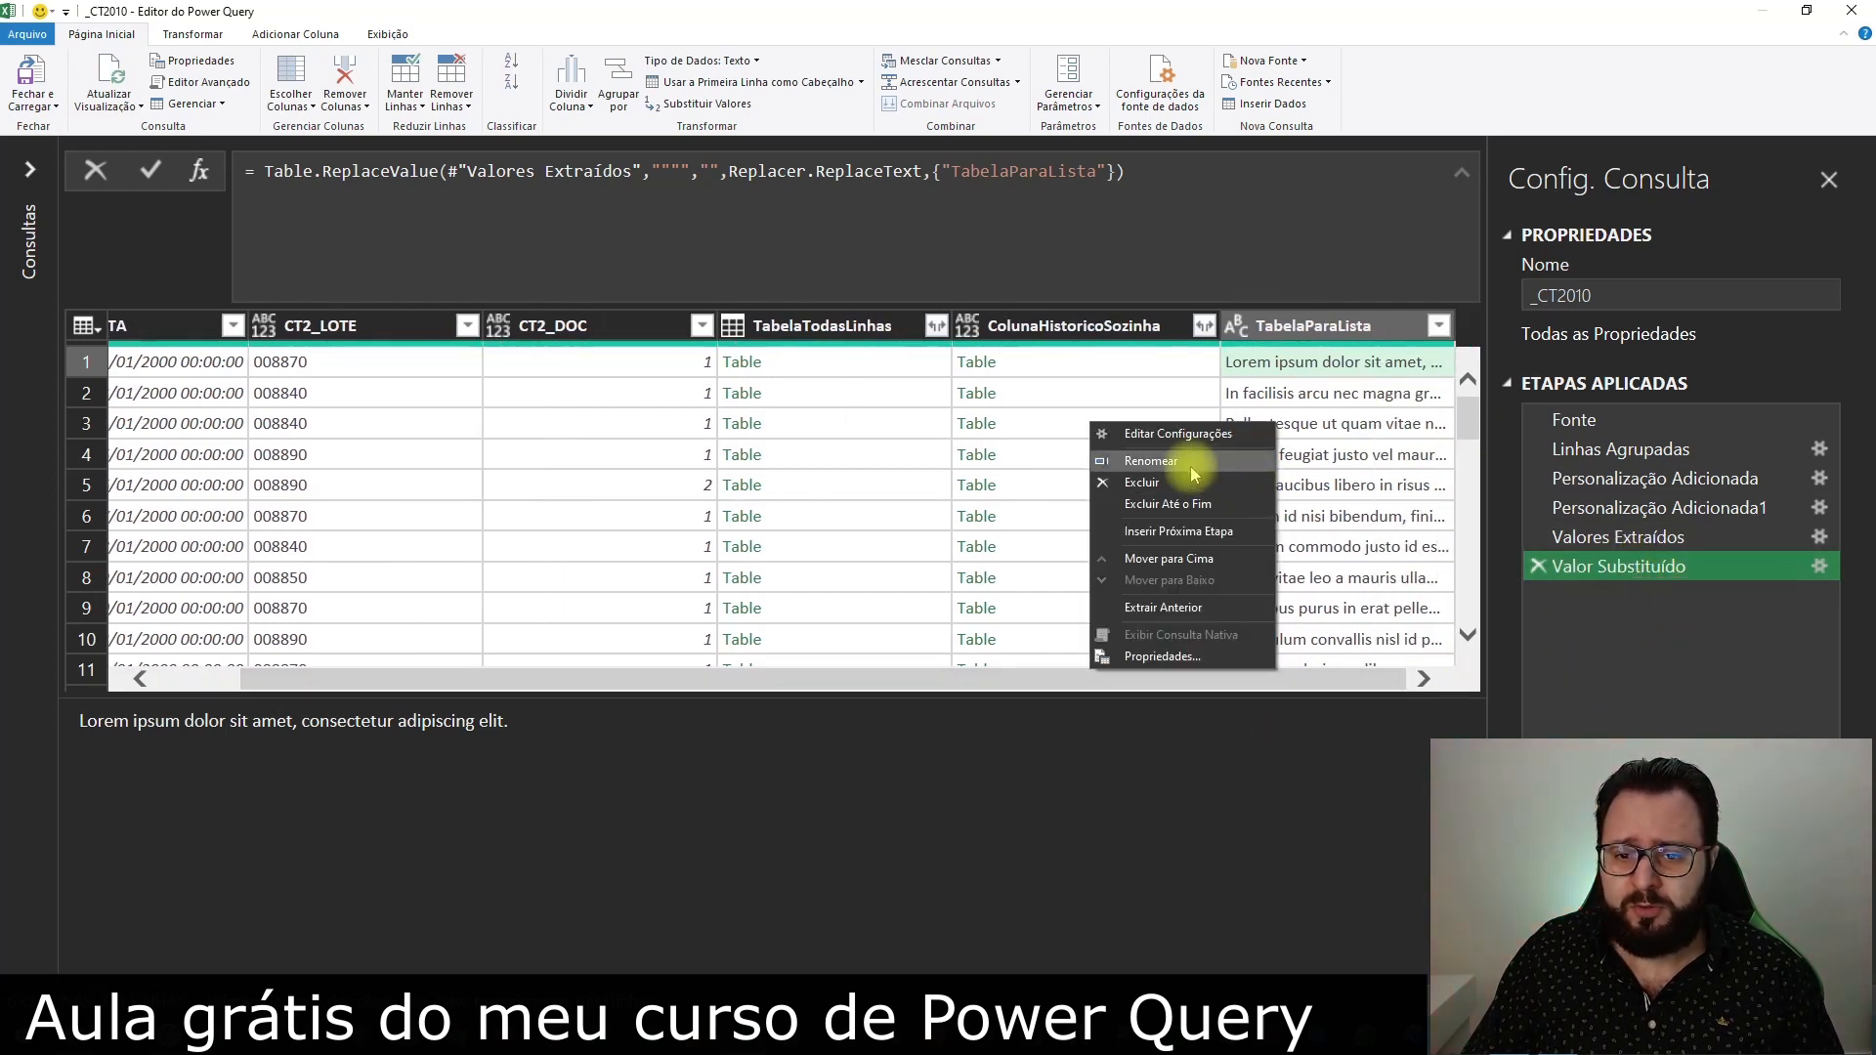
{"action": "left_click", "coordinate": [1183, 458]}
{"action": "type", "text": "H"}
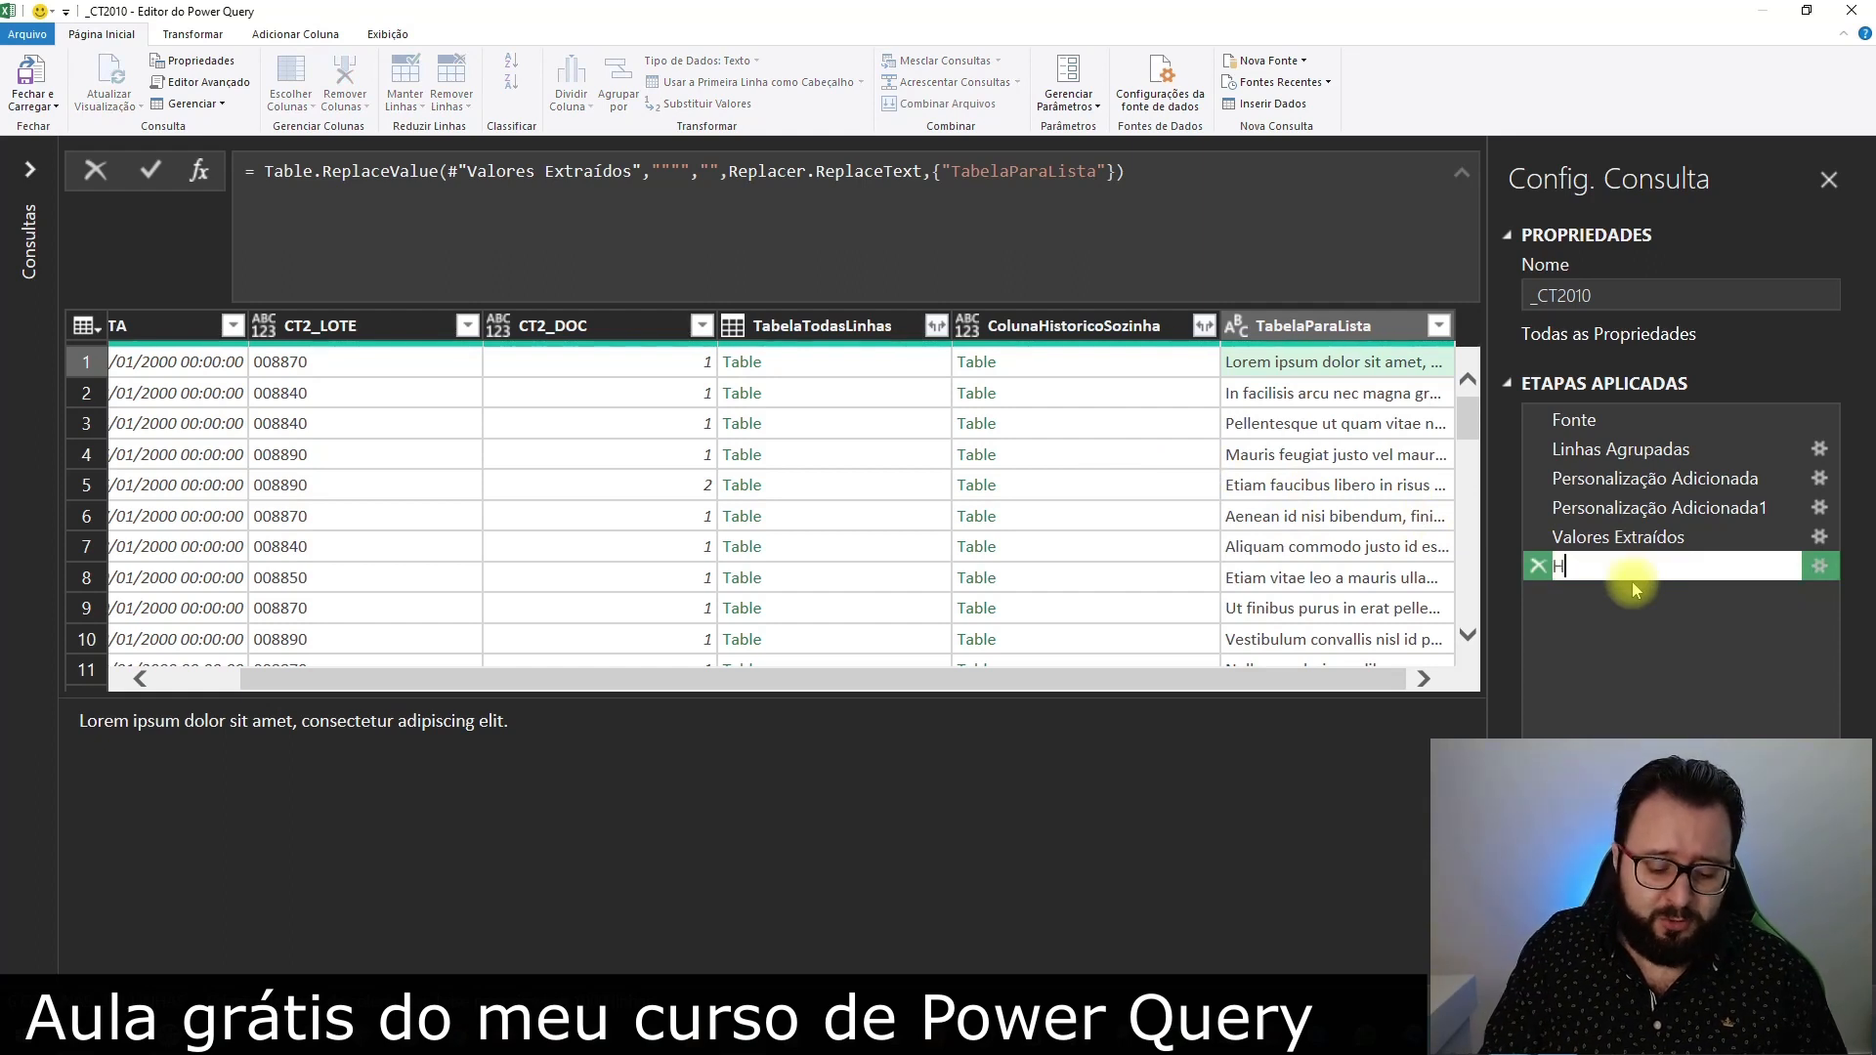
{"action": "type", "text": "istorico"}
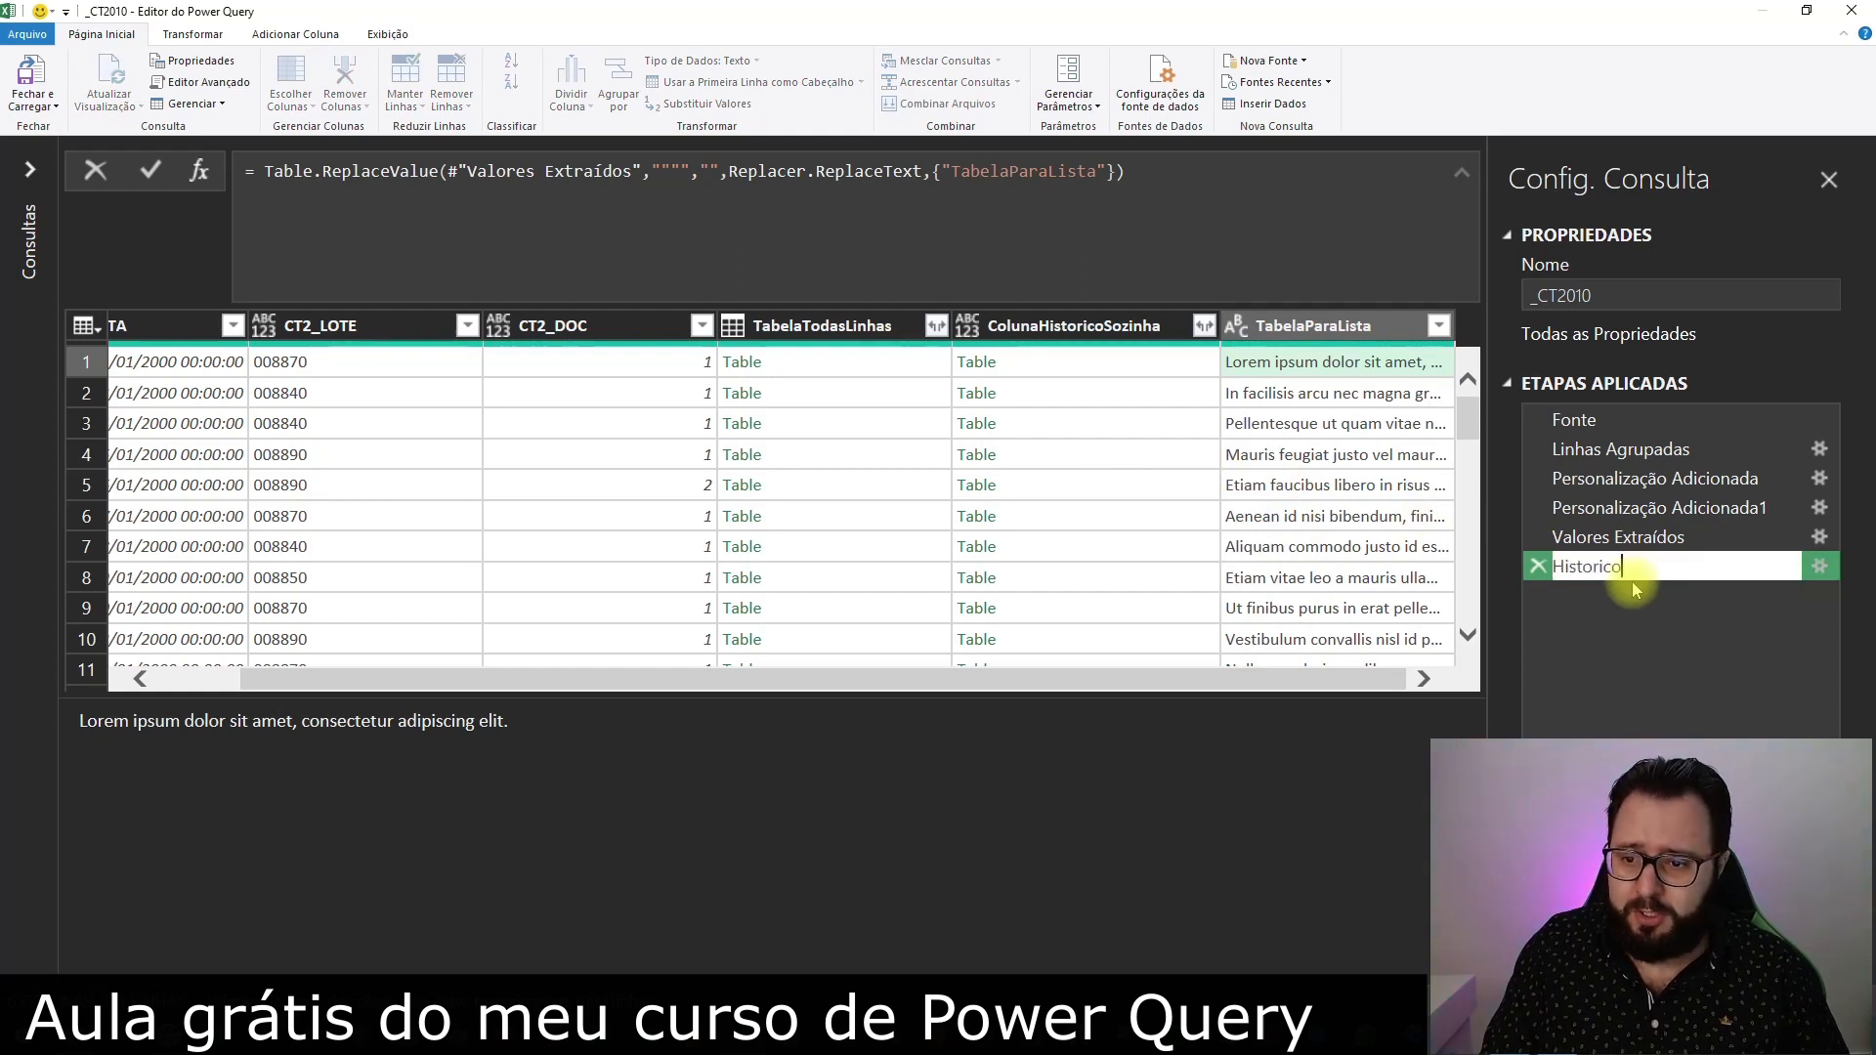
{"action": "type", "text": "Explodido"}
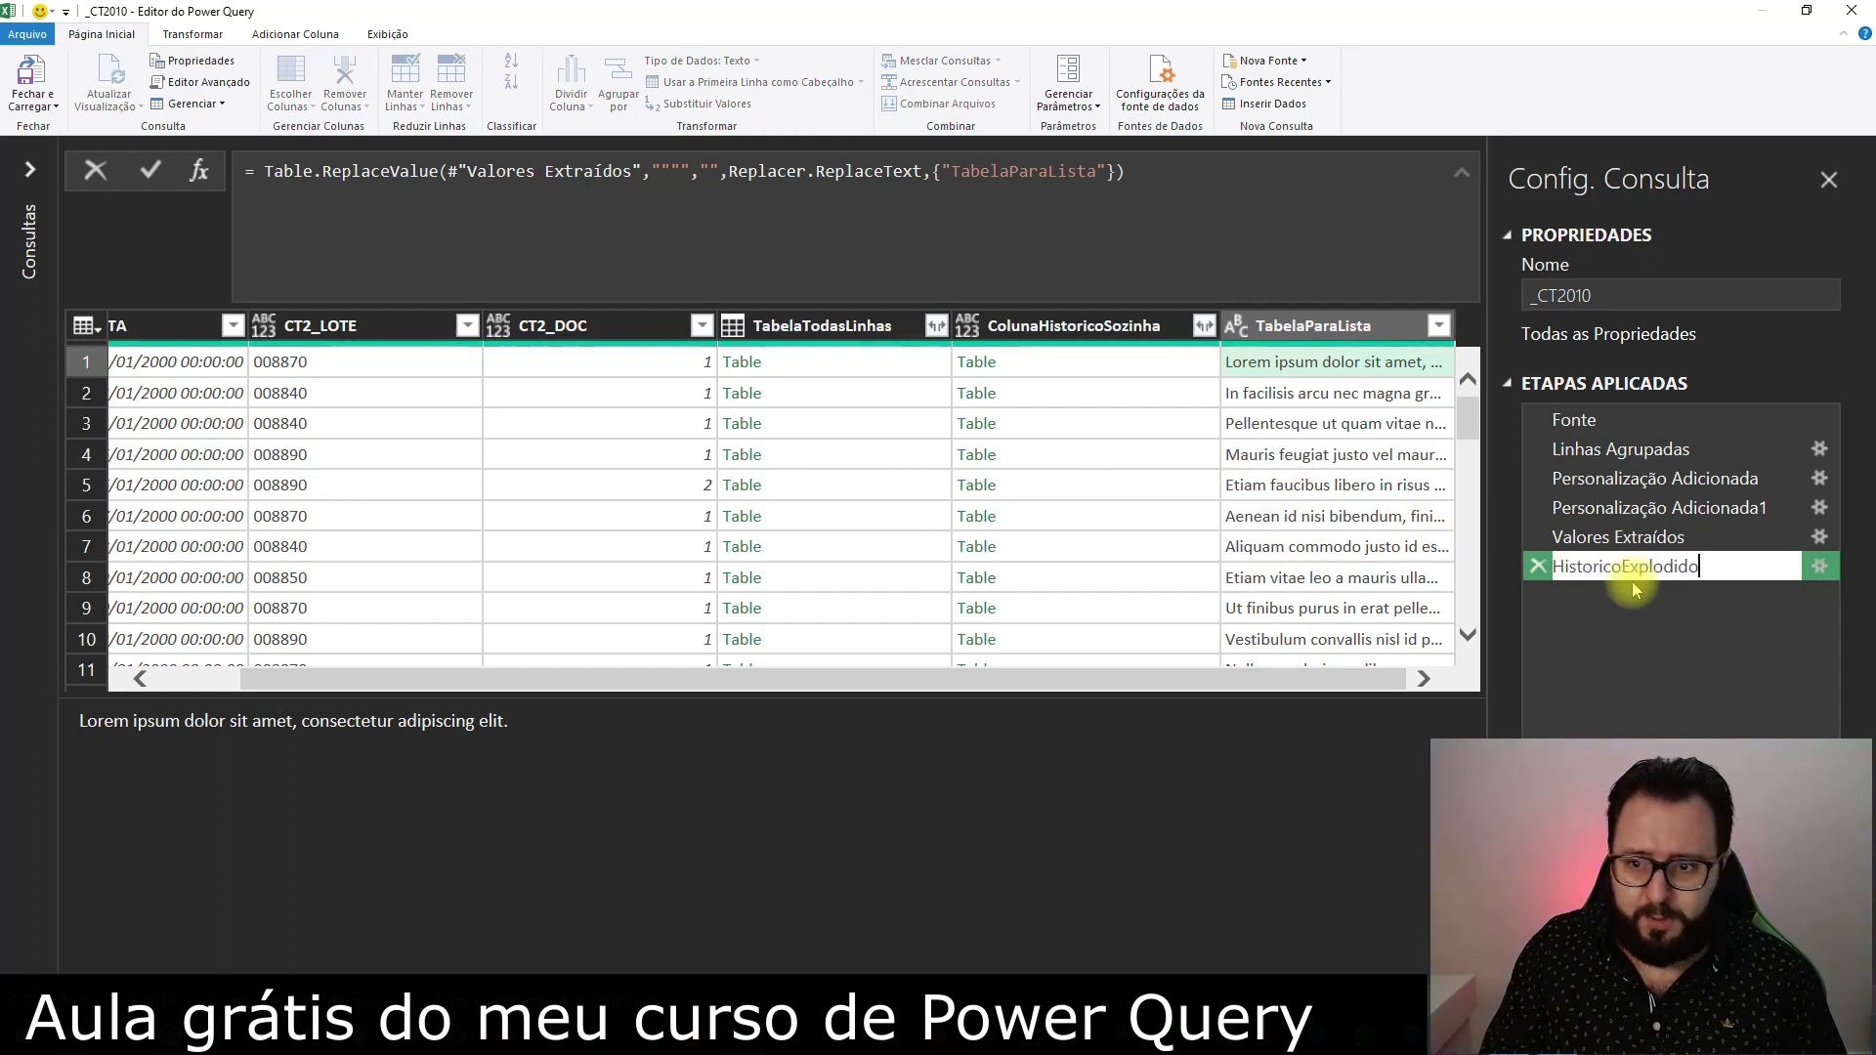
{"action": "key", "text": "Return"}
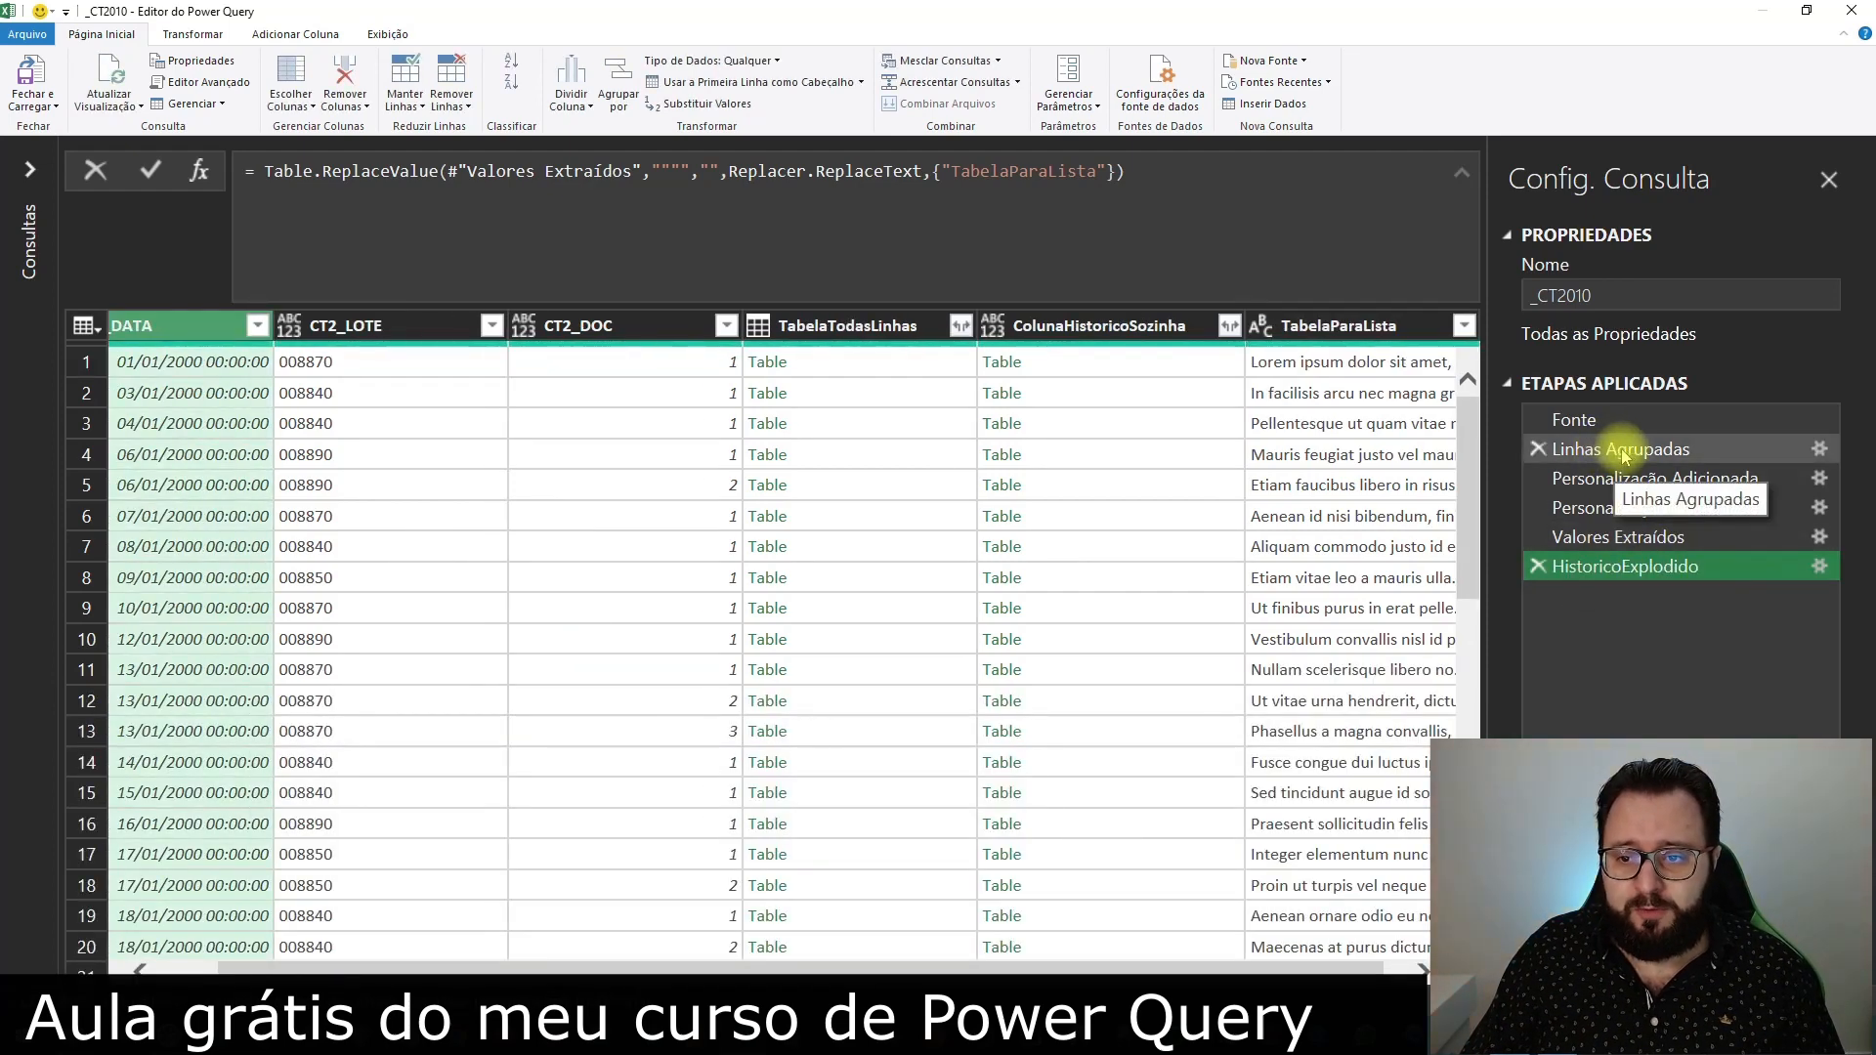
From the HistoricoExplodido step, merge _CT2010 with itself using a left outer join on CT2_DATA, CT2_LOTE and CT2_DOC
{"action": "left_click", "coordinate": [1578, 420]}
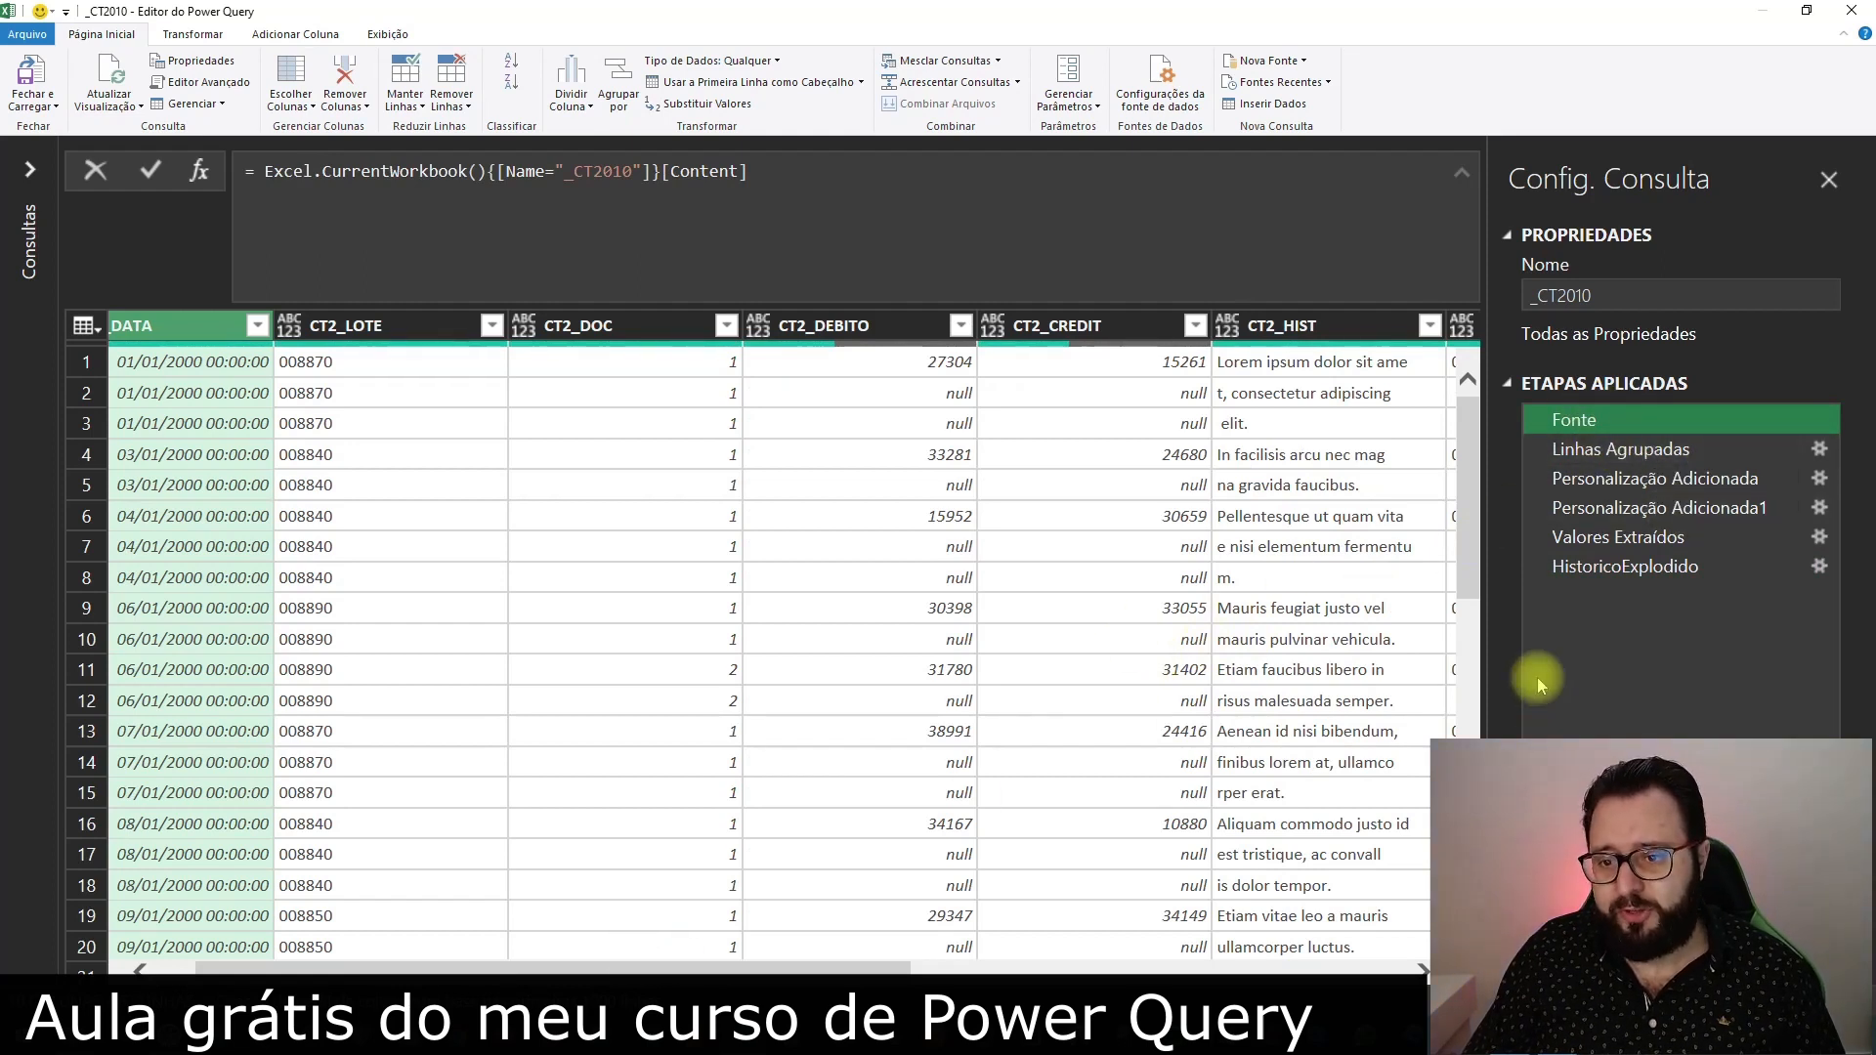
{"action": "left_click", "coordinate": [1648, 577]}
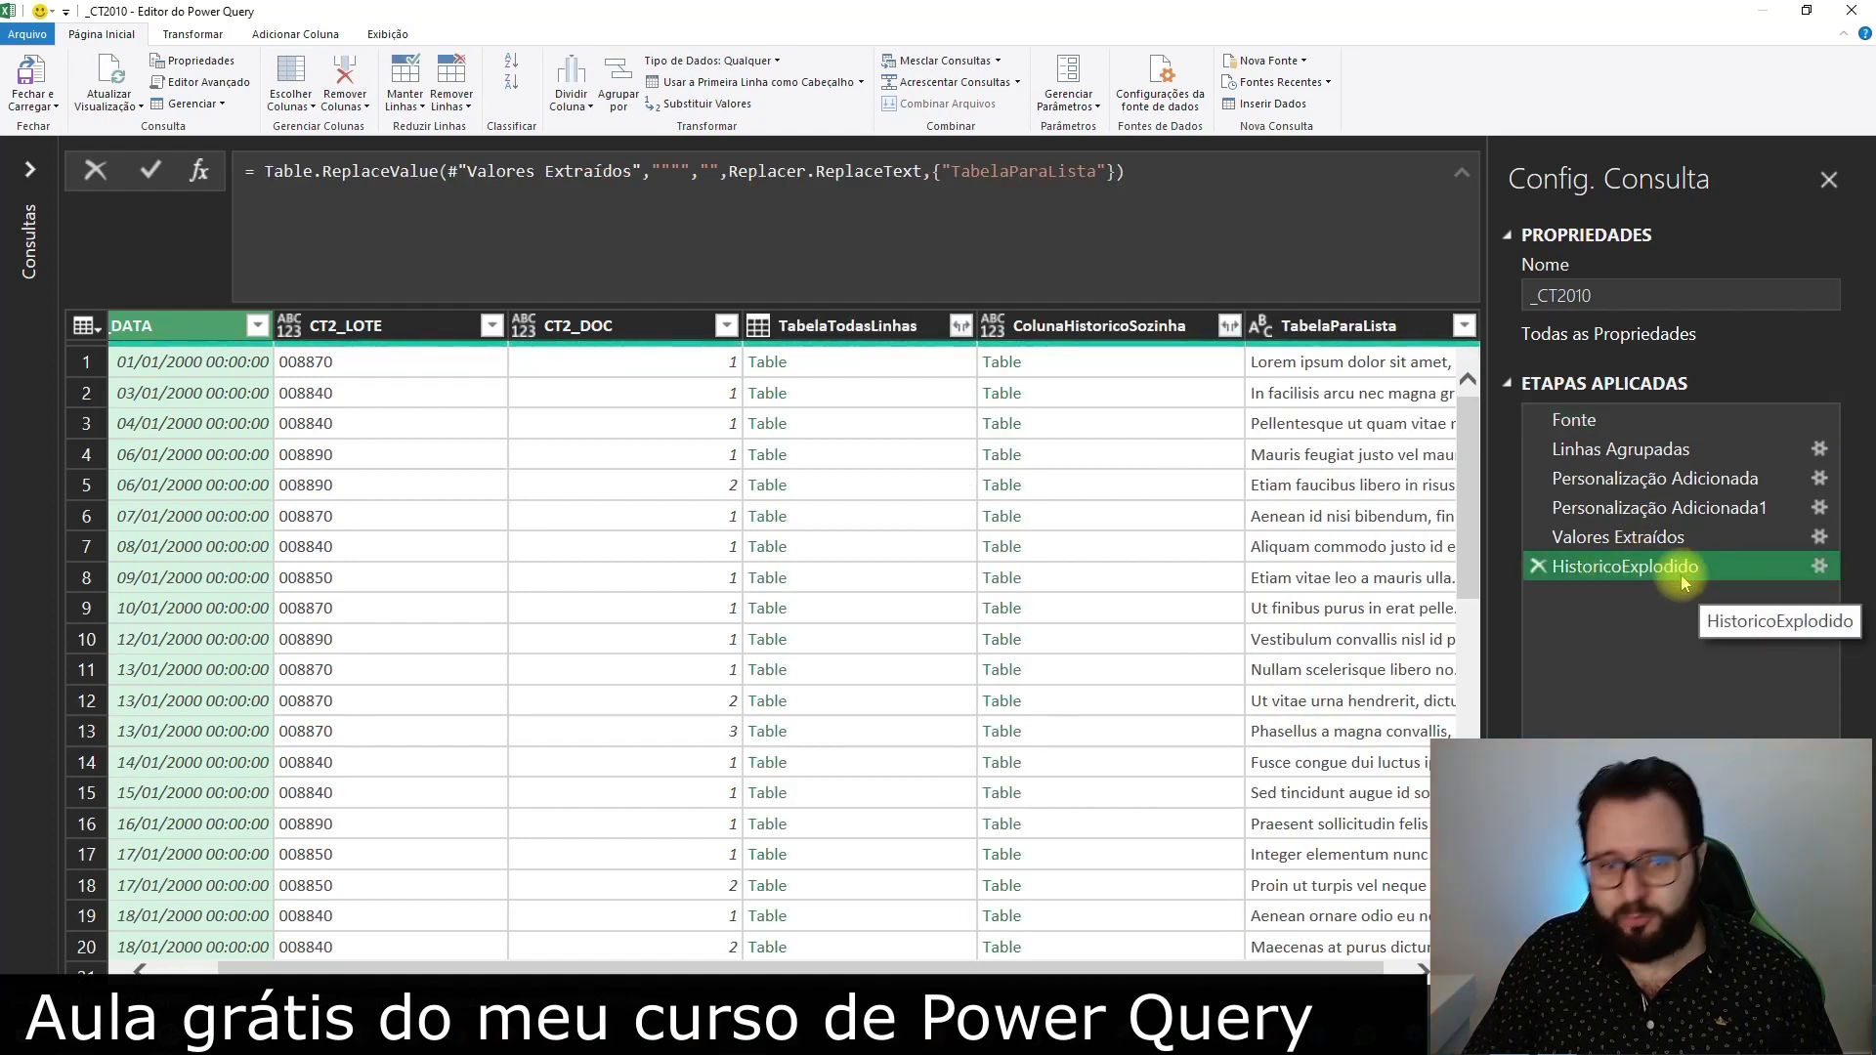
{"action": "left_click", "coordinate": [923, 63]}
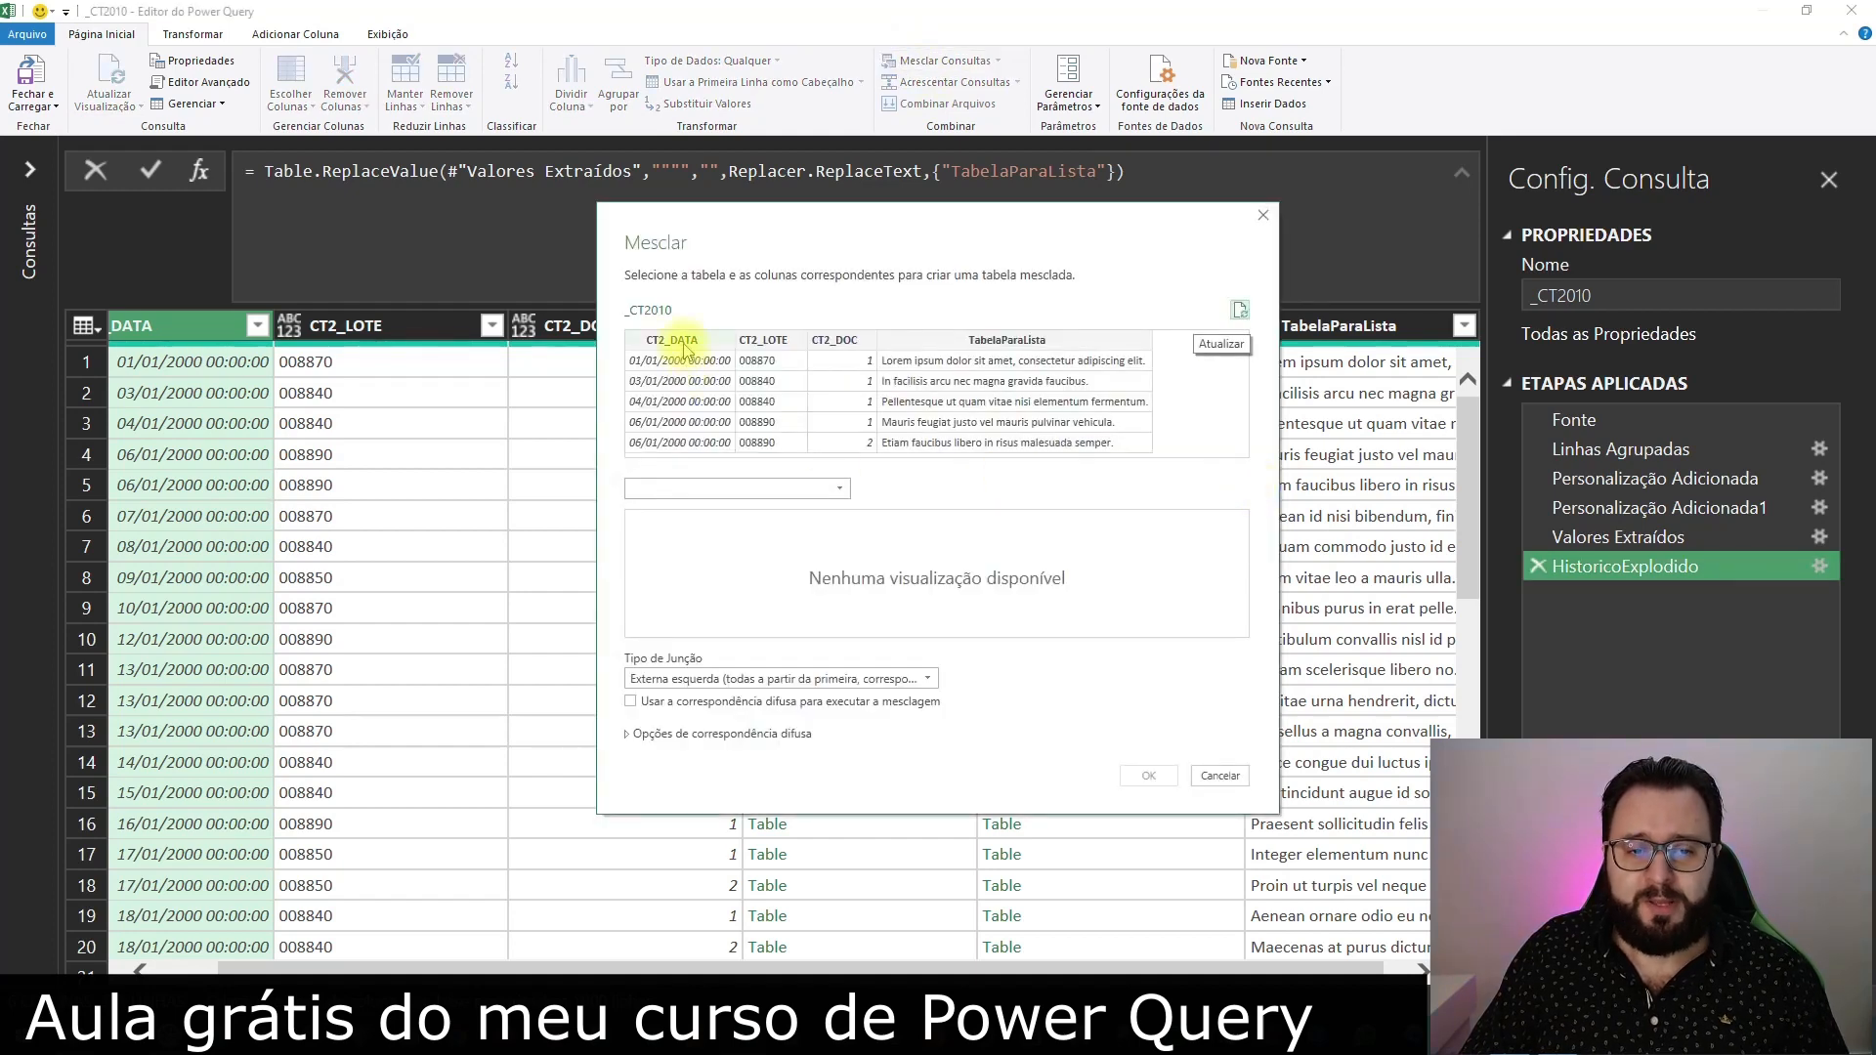
{"action": "left_click", "coordinate": [685, 344]}
{"action": "left_click", "coordinate": [772, 344], "text": "ctrl"}
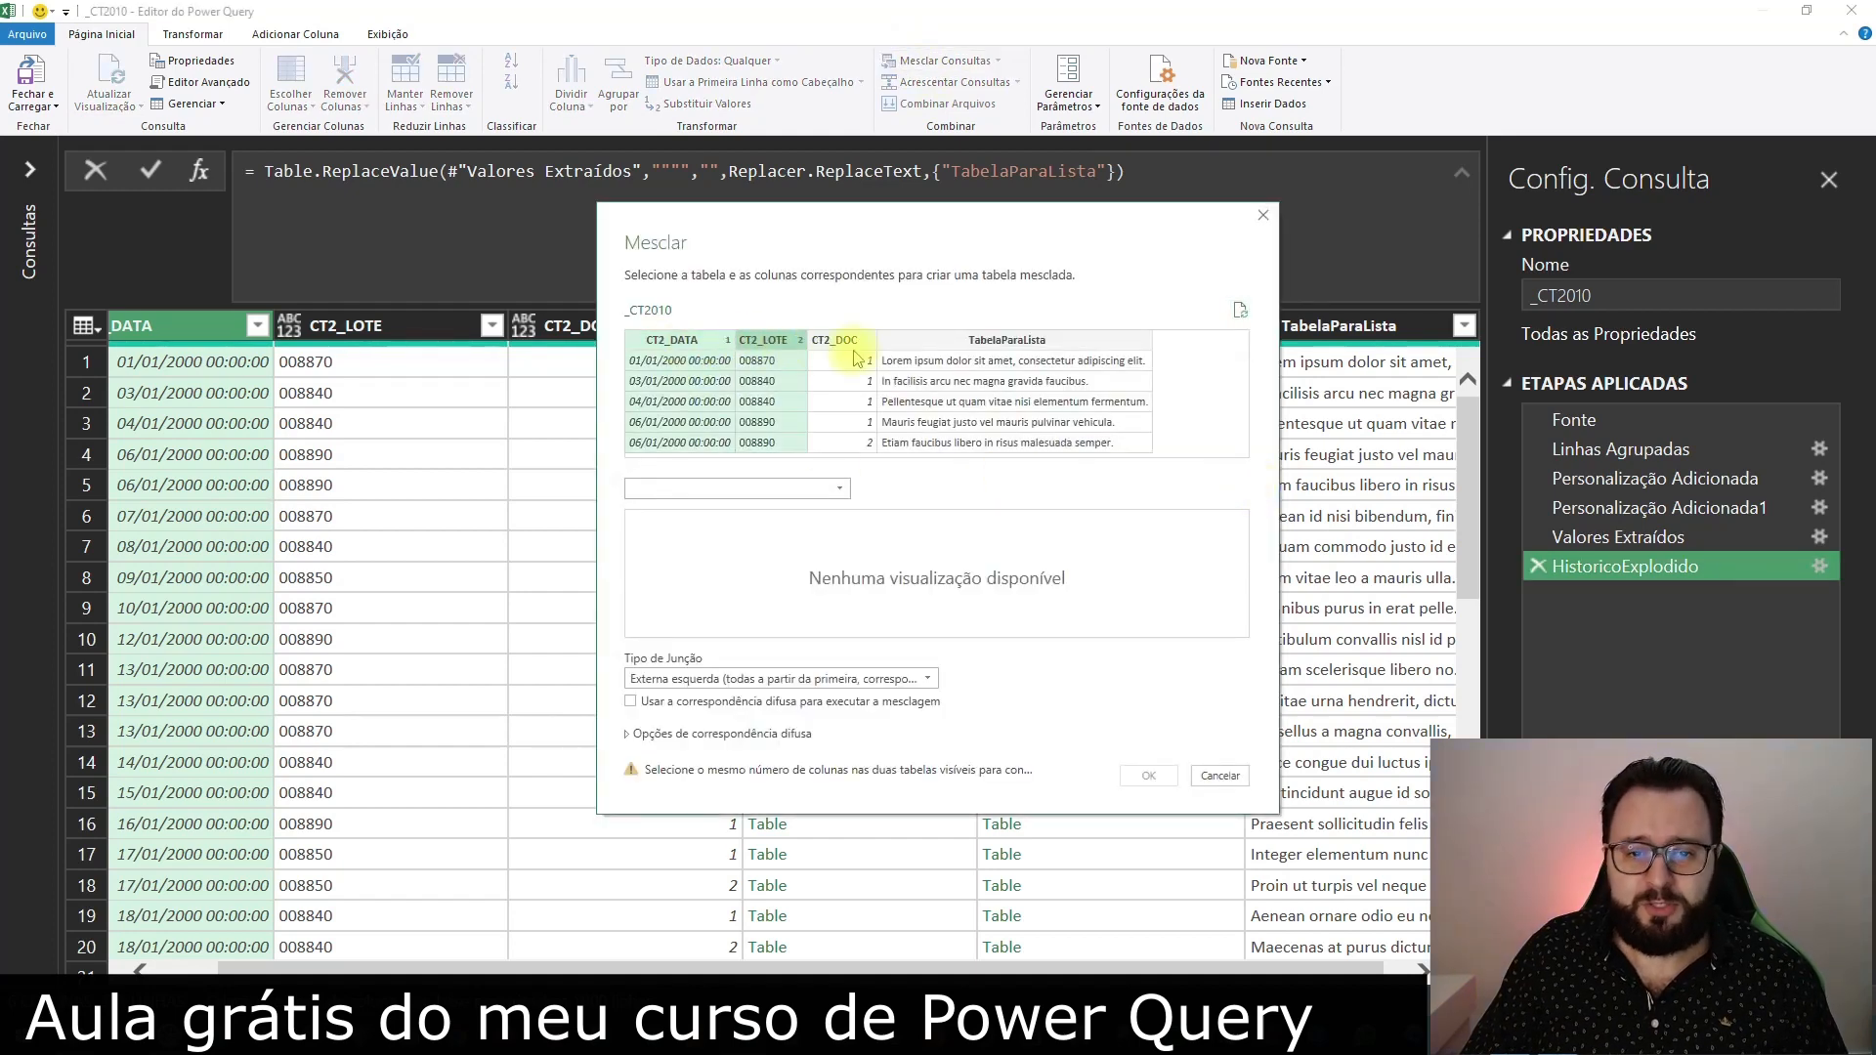
{"action": "left_click", "coordinate": [850, 342], "text": "ctrl"}
{"action": "left_click", "coordinate": [720, 487]}
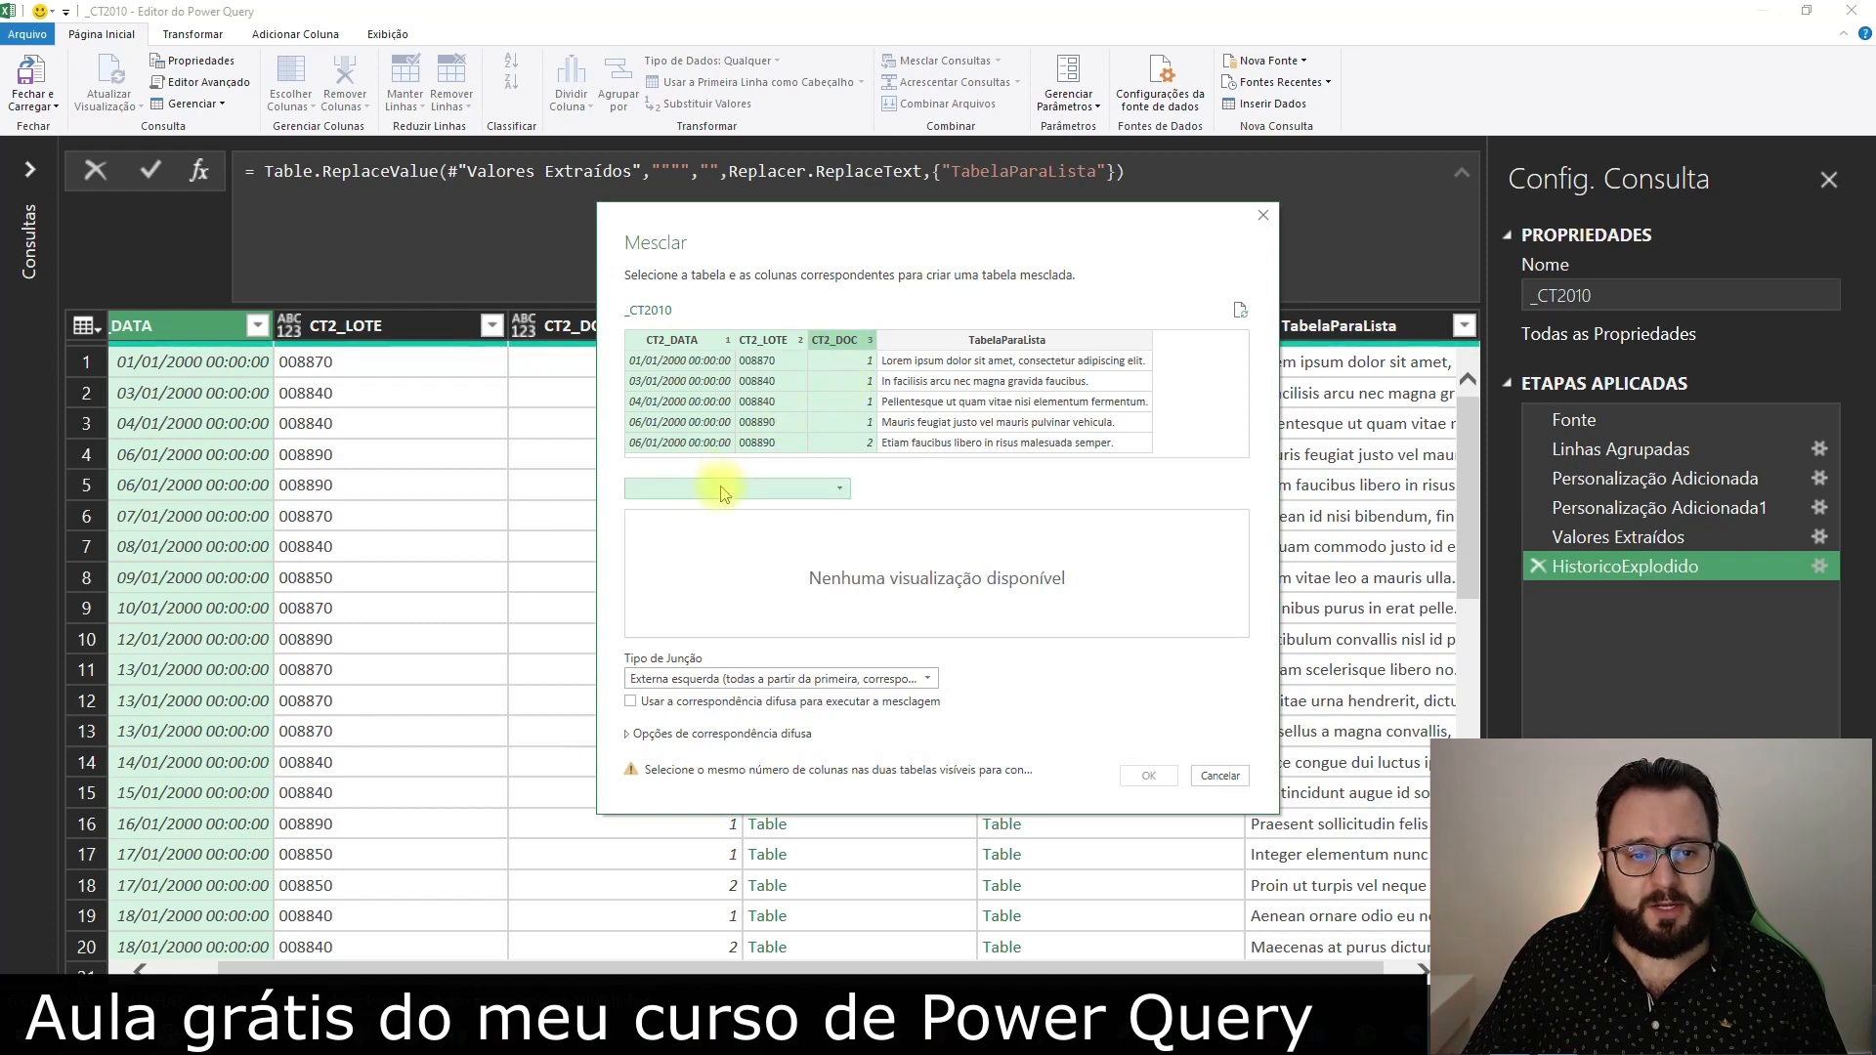
{"action": "left_click", "coordinate": [722, 509]}
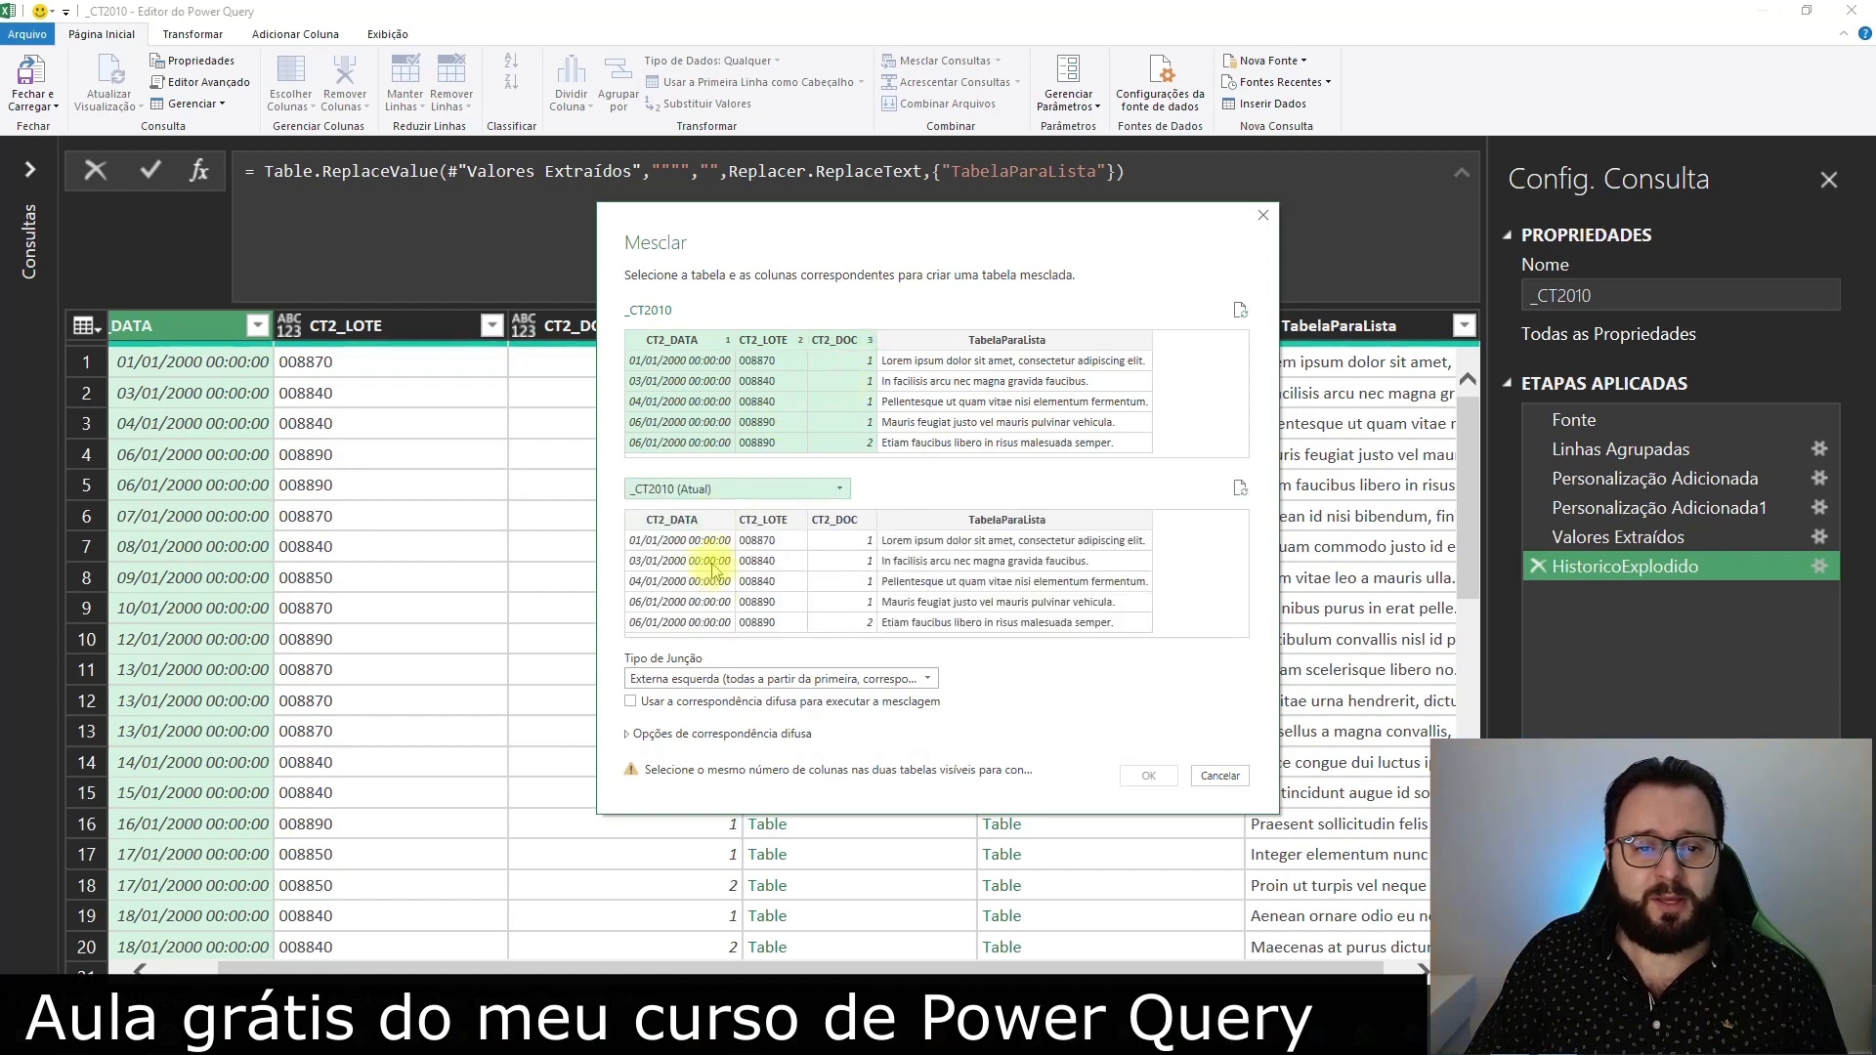
{"action": "left_click", "coordinate": [698, 519]}
{"action": "left_click", "coordinate": [769, 520], "text": "ctrl"}
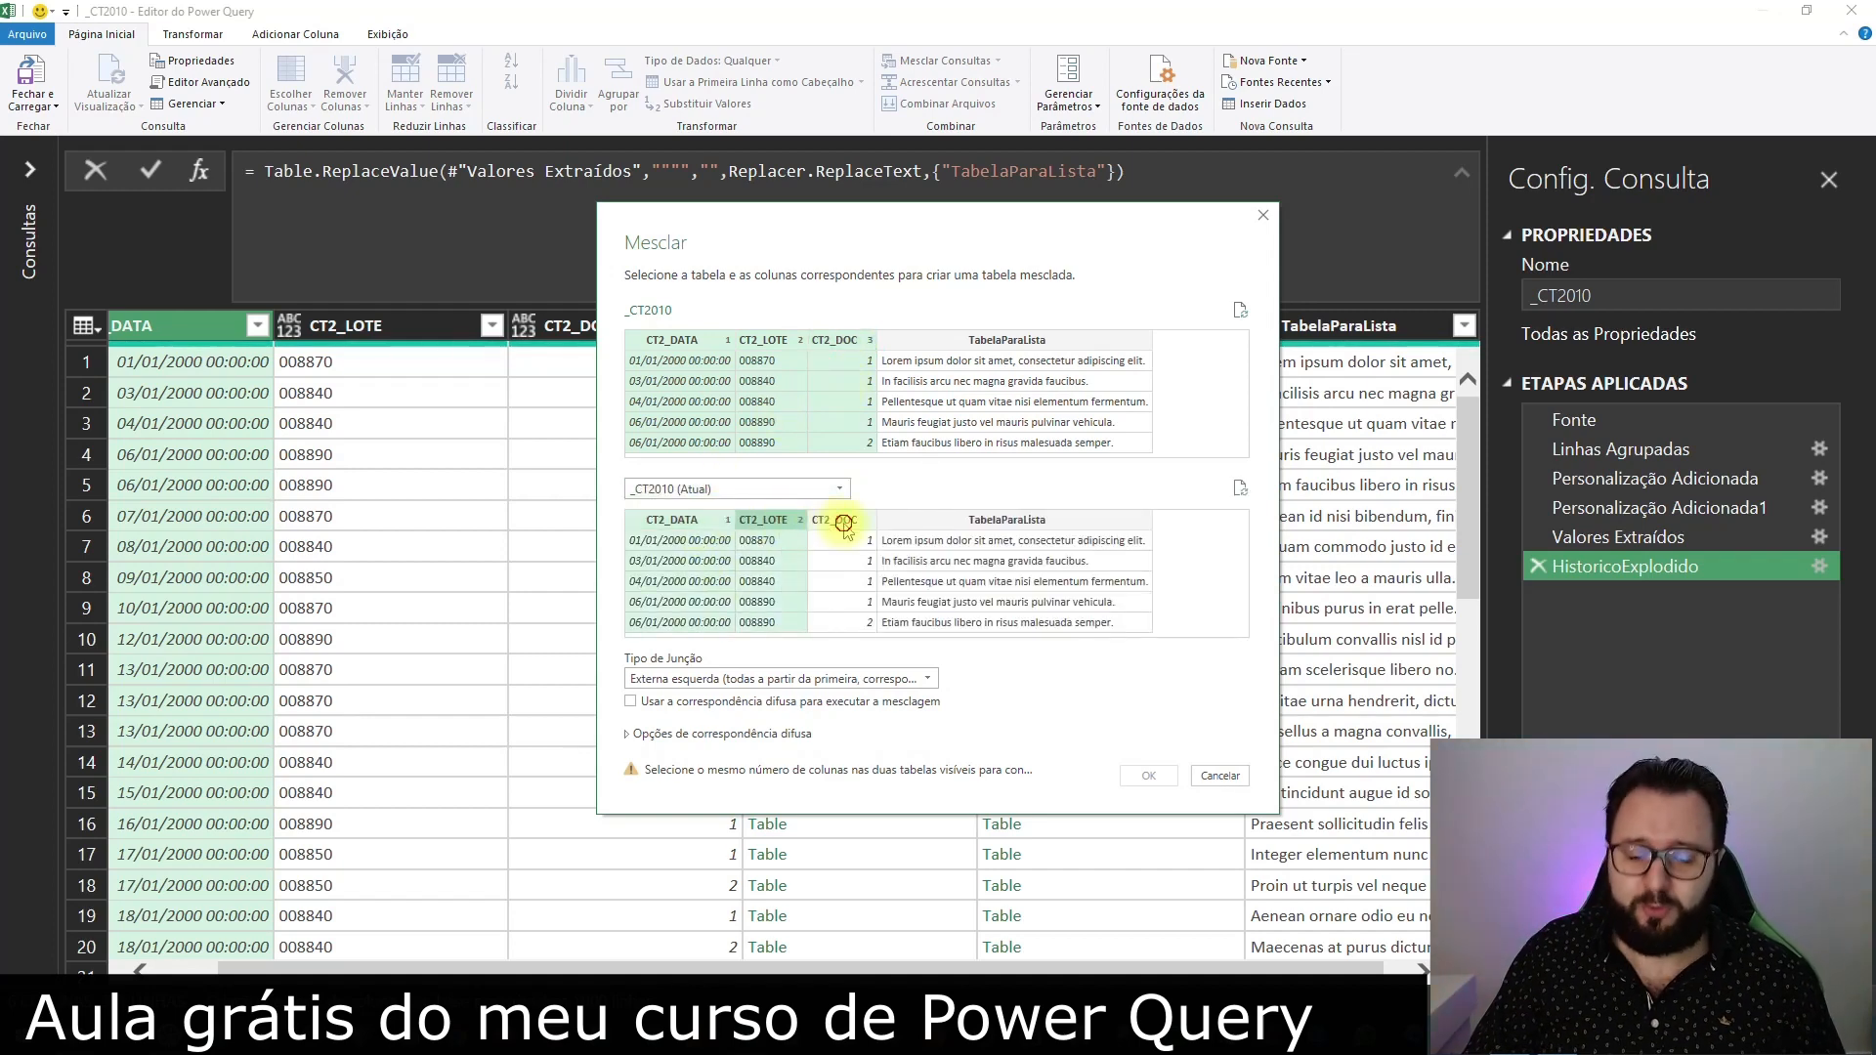
{"action": "left_click", "coordinate": [843, 521], "text": "ctrl"}
{"action": "left_click", "coordinate": [1151, 775]}
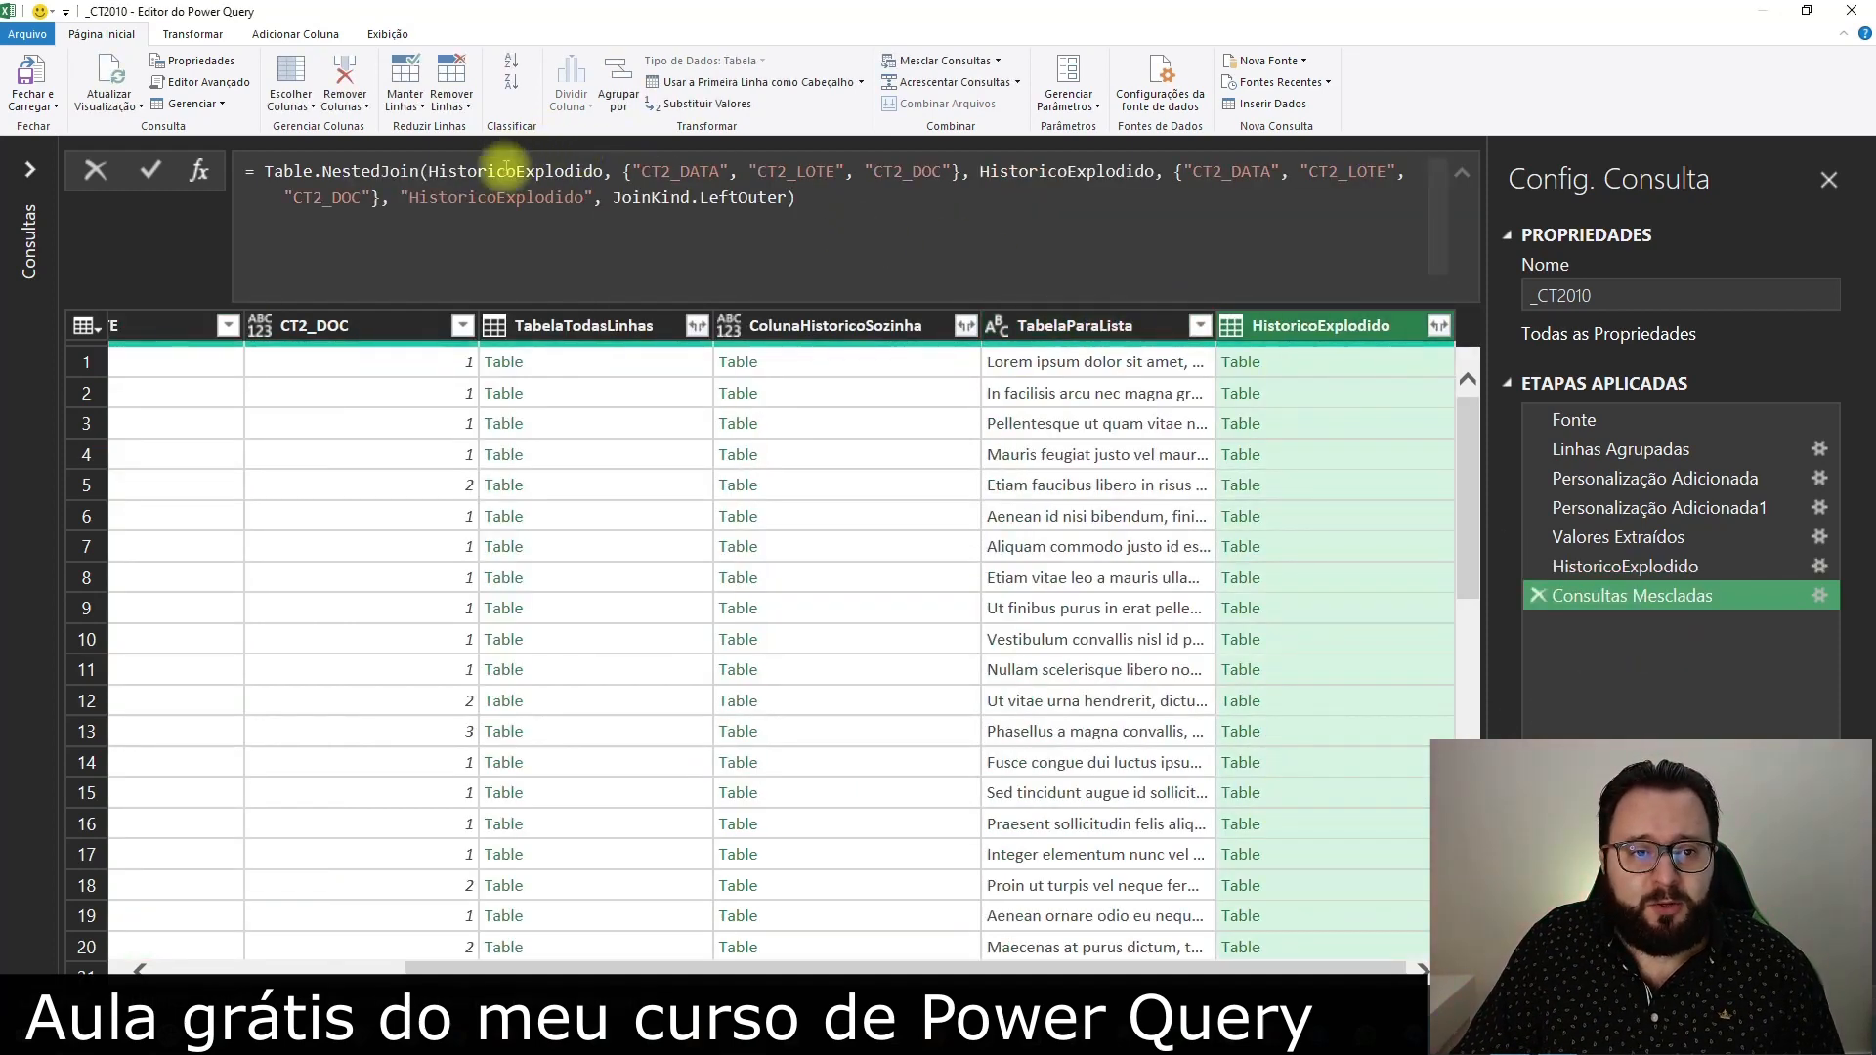
Change the first table in the Table.NestedJoin formula to Fonte and preview the nested HistoricoExplodido table in row 1
{"action": "double_click", "coordinate": [474, 176]}
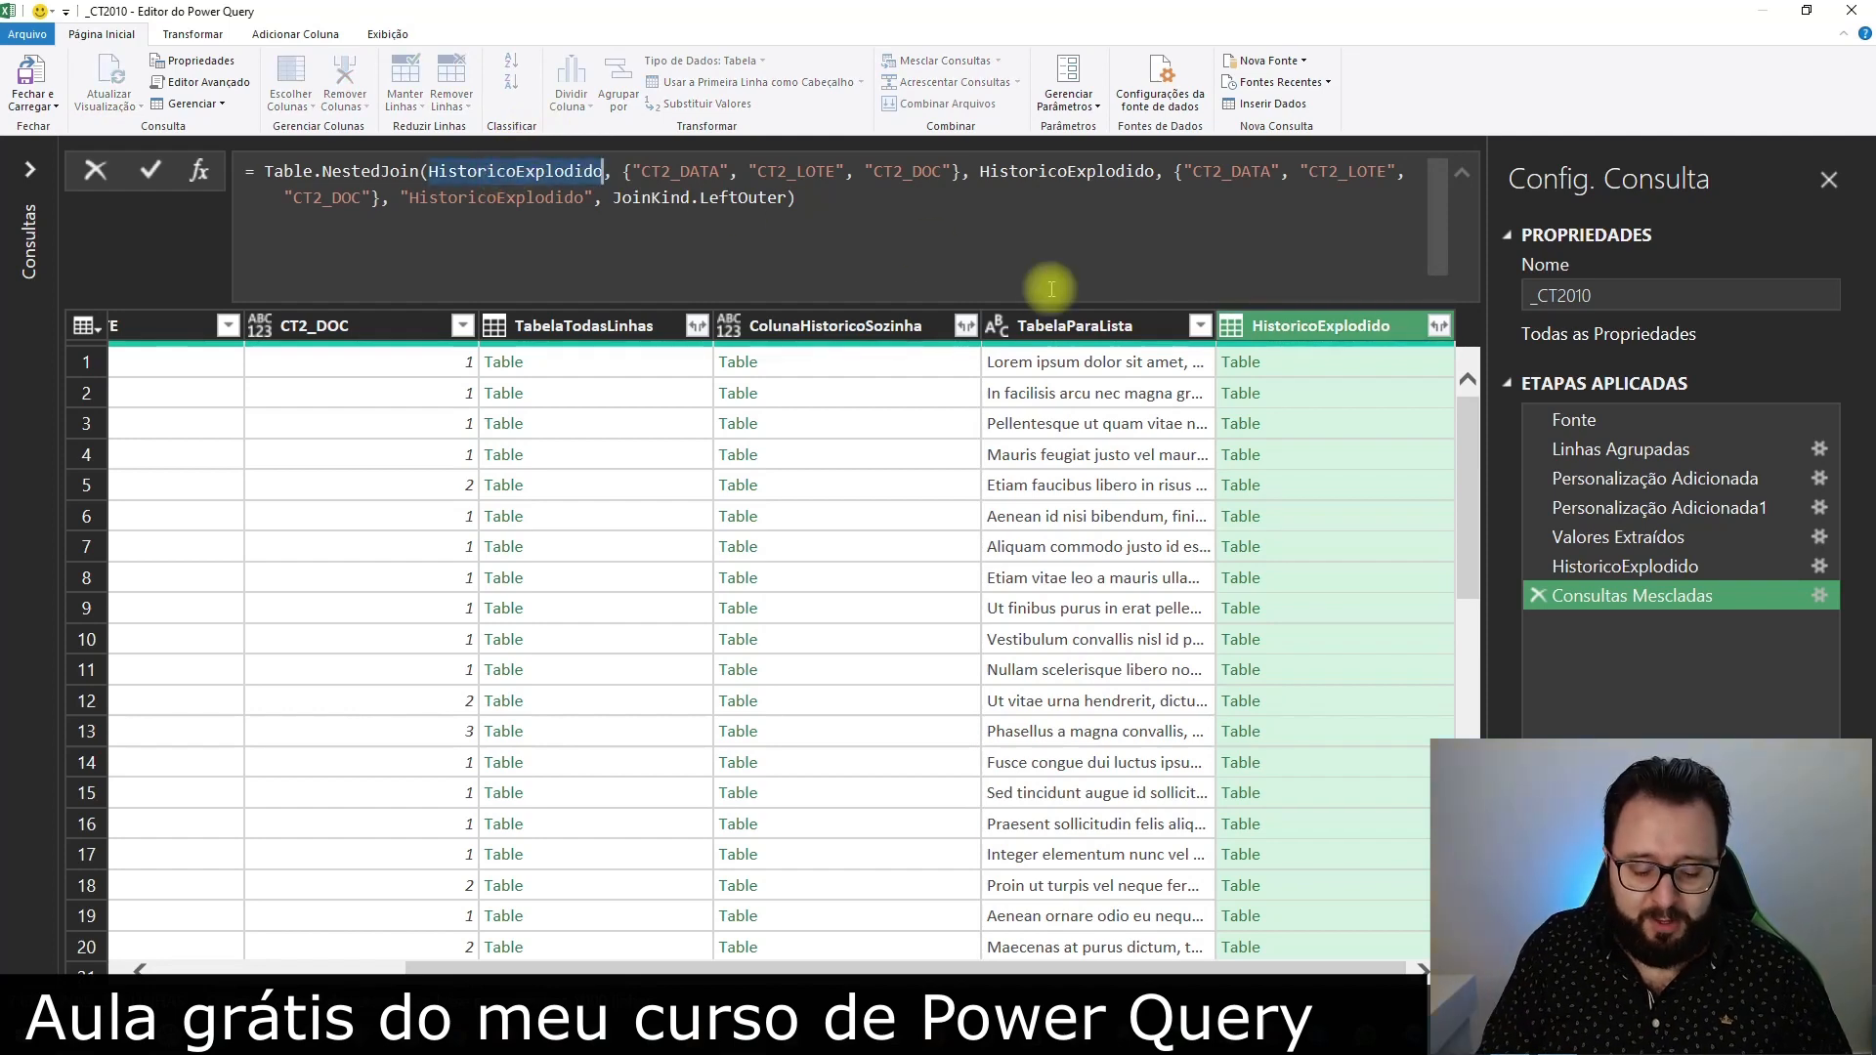
{"action": "type", "text": "Fonte"}
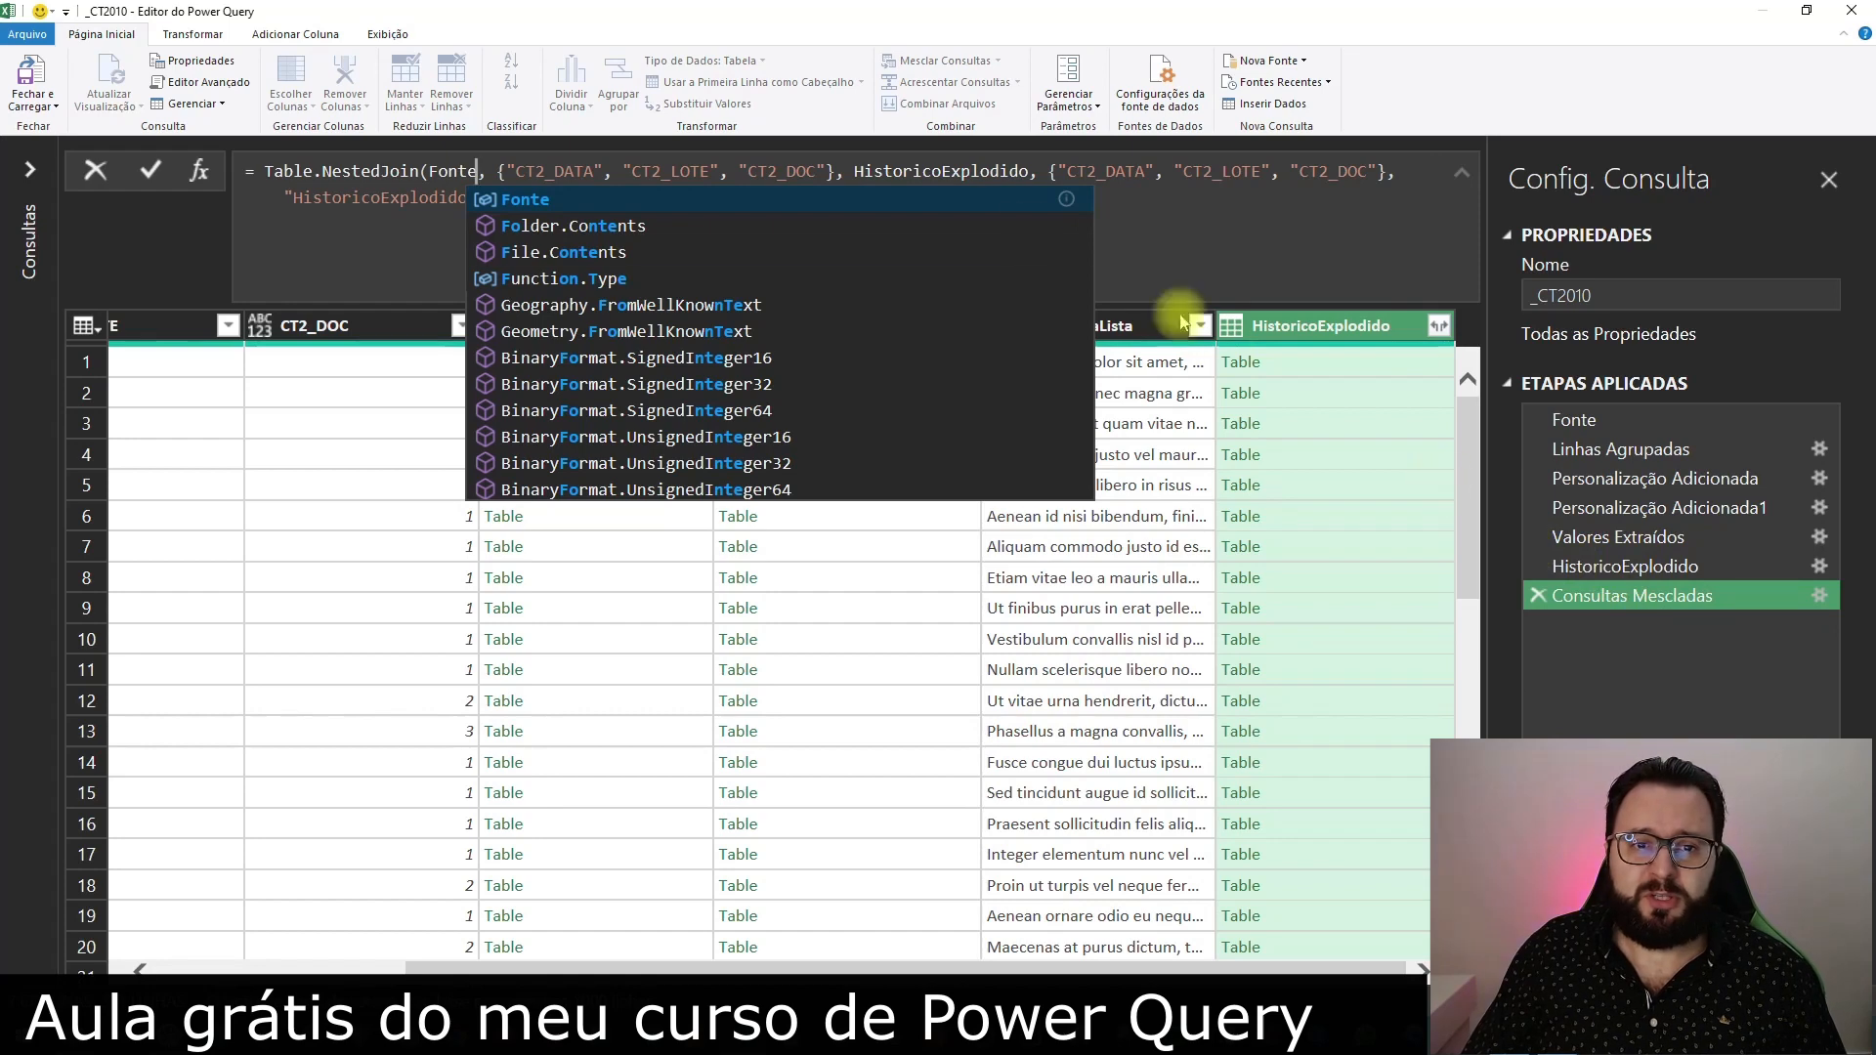
{"action": "left_click", "coordinate": [1001, 171]}
{"action": "key", "text": "Return"}
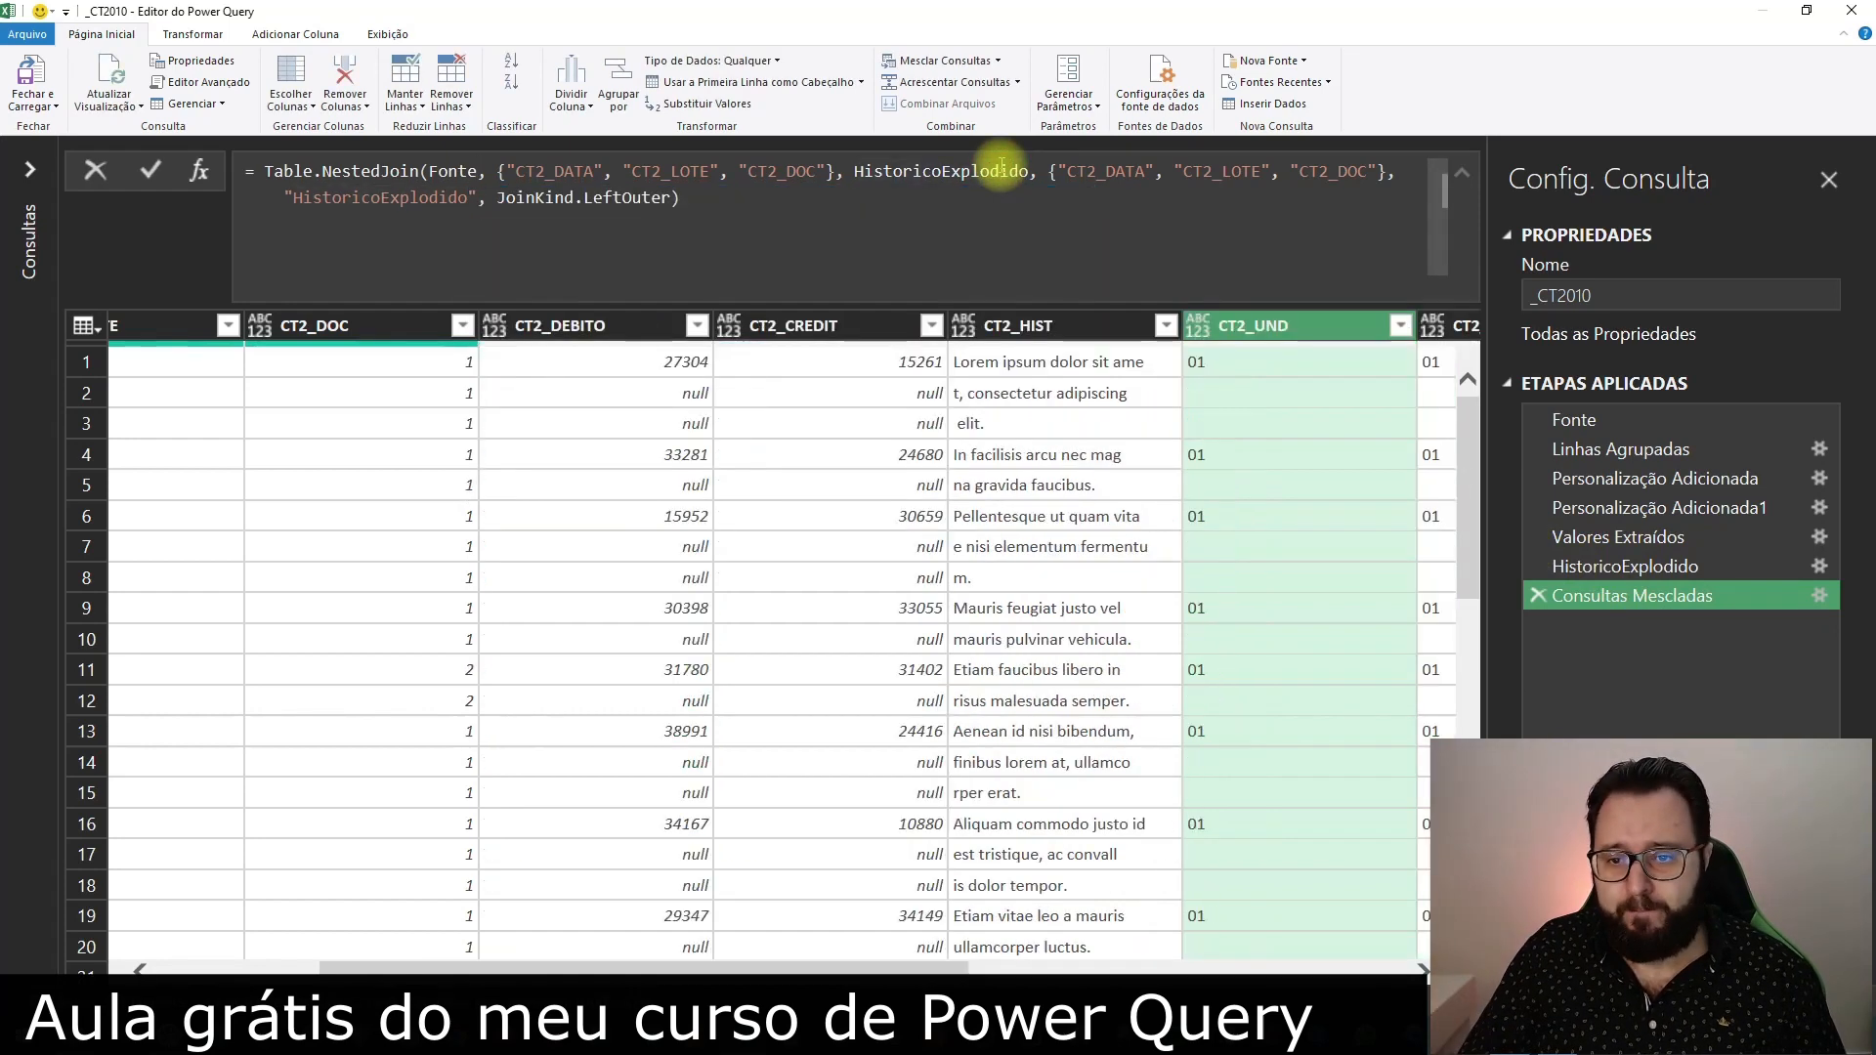
{"action": "left_click_drag", "start_coordinate": [929, 970], "coordinate": [1367, 970]}
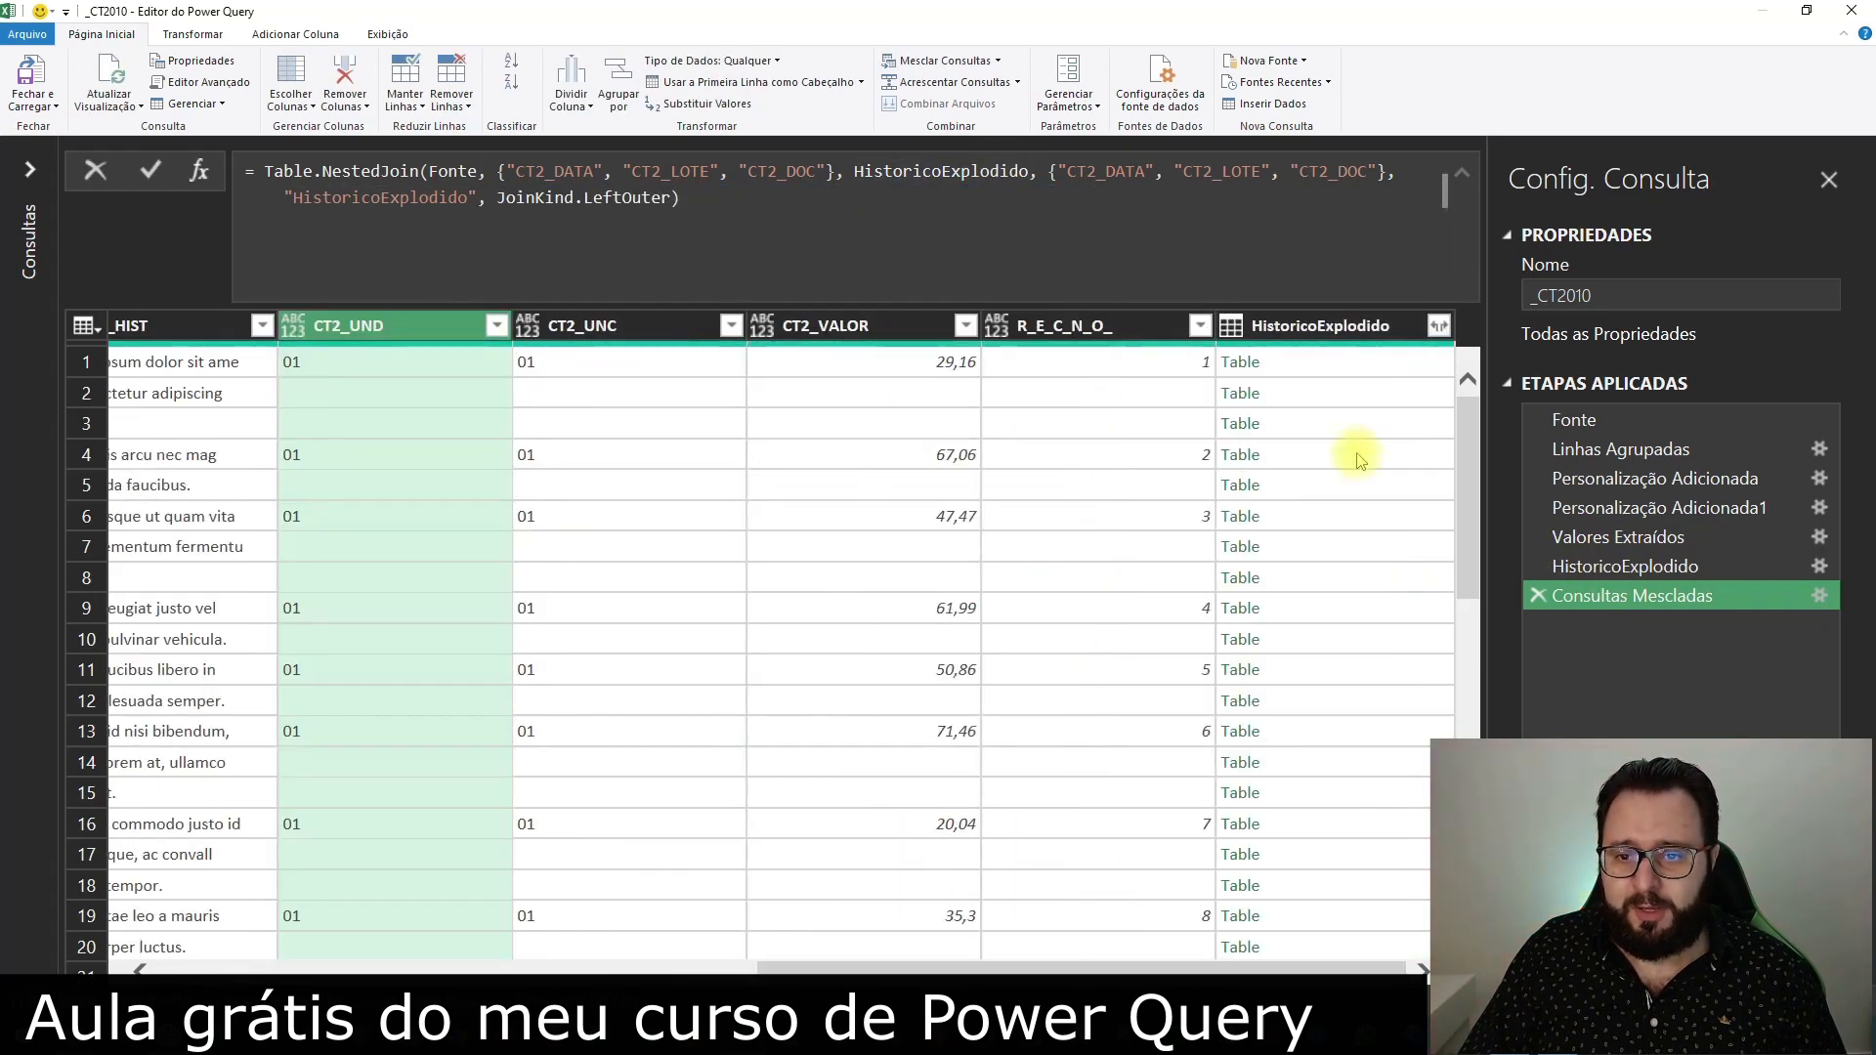
{"action": "left_click", "coordinate": [1335, 368]}
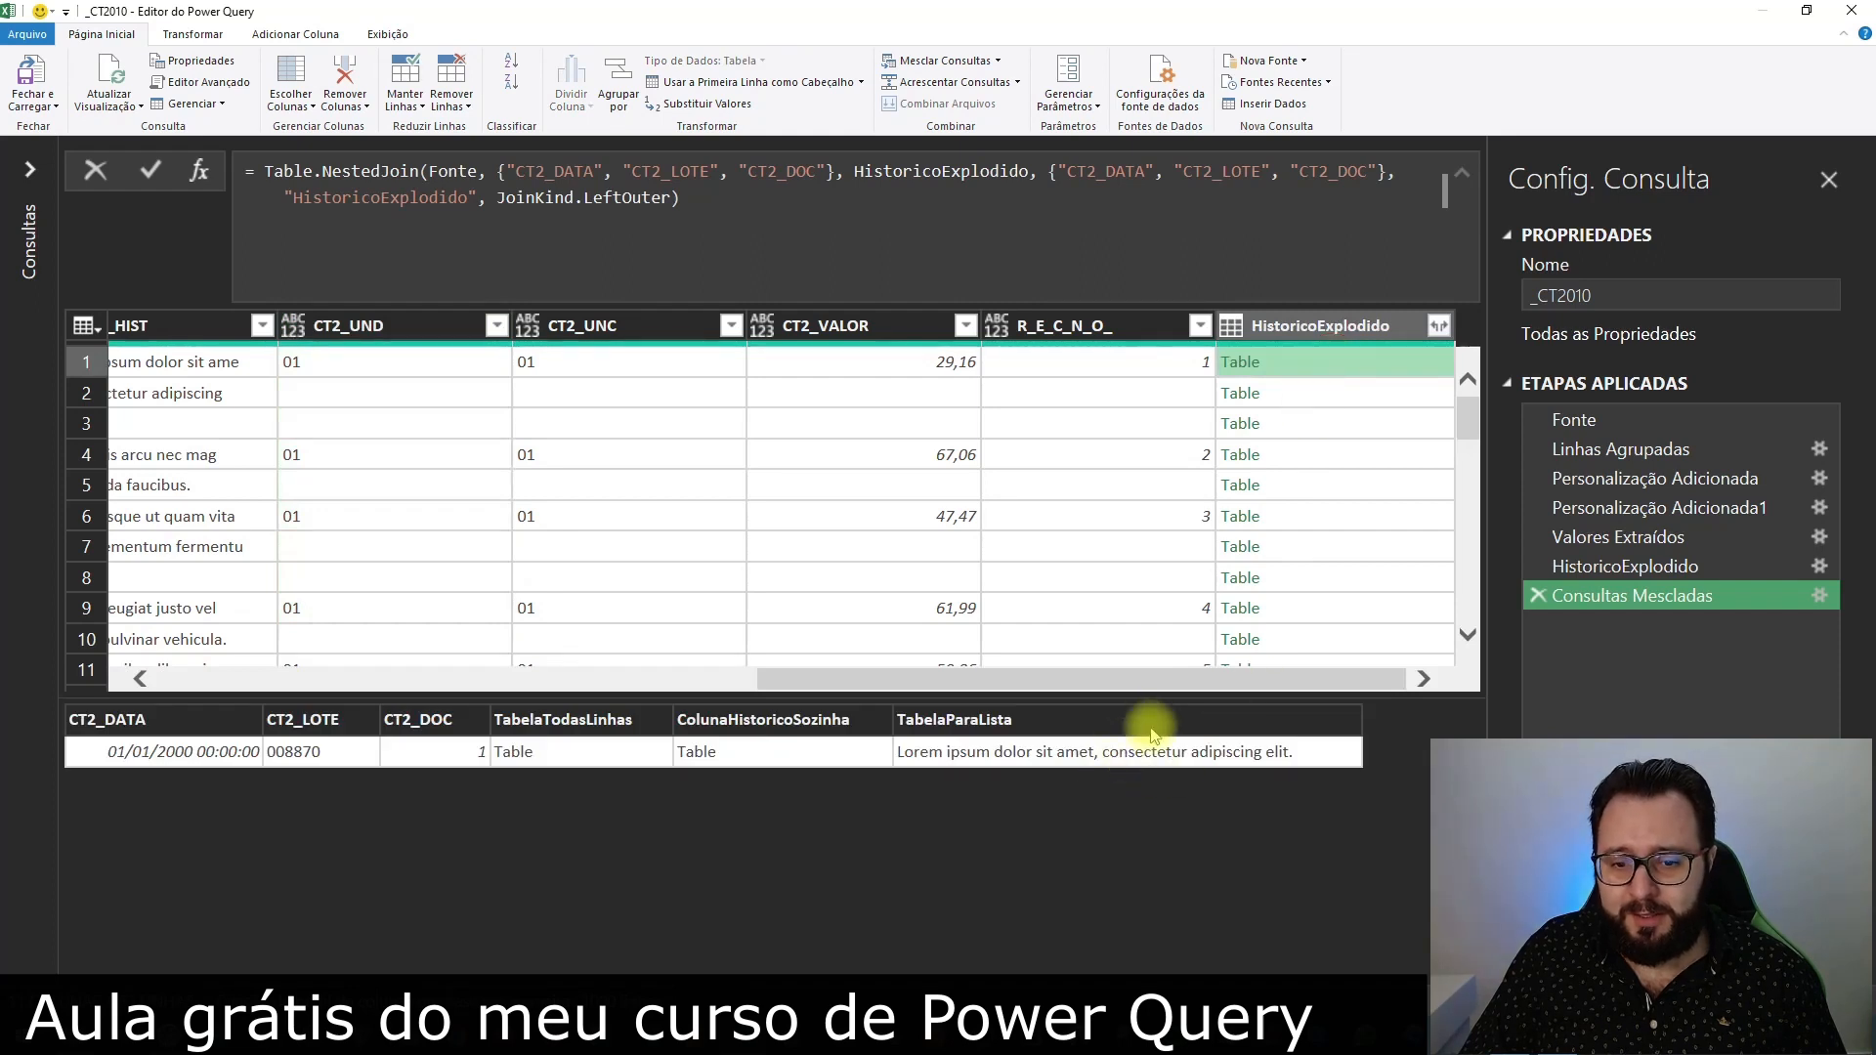
Expand the HistoricoExplodido column to only TabelaParaLista, without the original column name as prefix
{"action": "left_click", "coordinate": [1439, 325]}
{"action": "left_click", "coordinate": [1100, 472]}
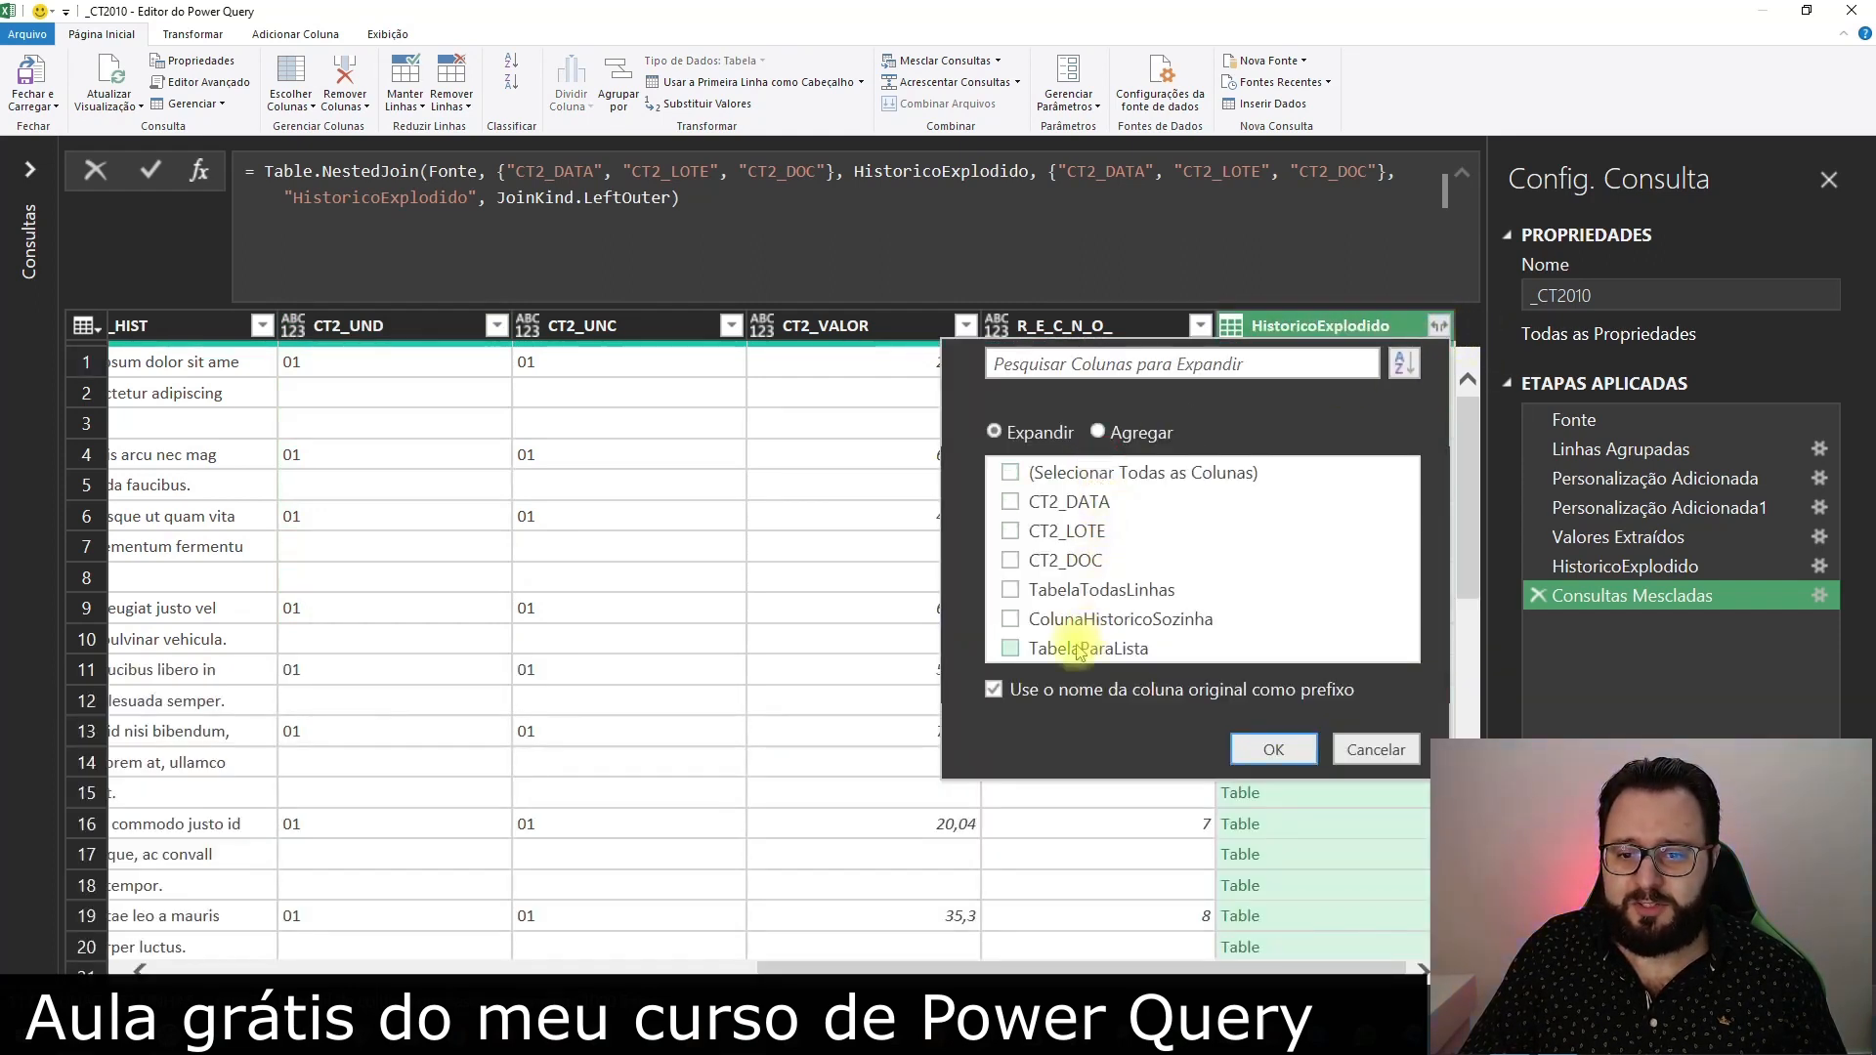
{"action": "left_click", "coordinate": [1055, 690]}
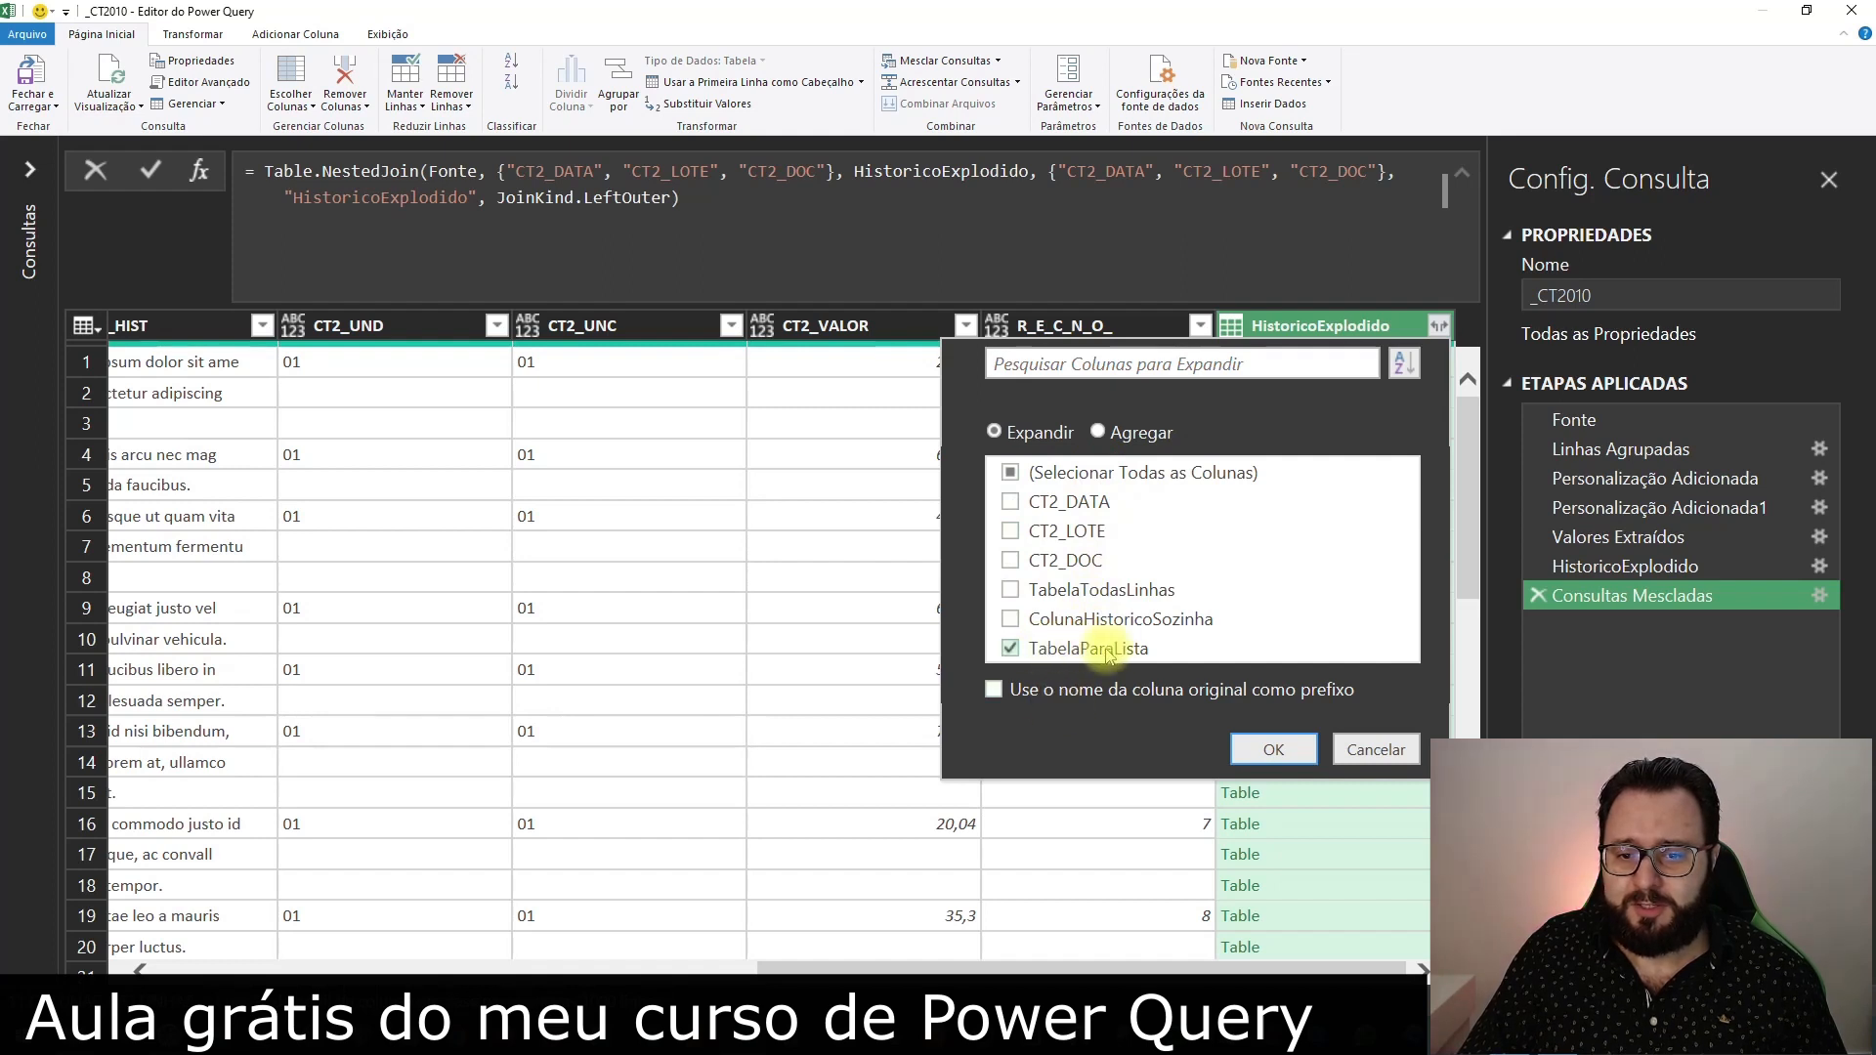
{"action": "left_click", "coordinate": [1273, 750]}
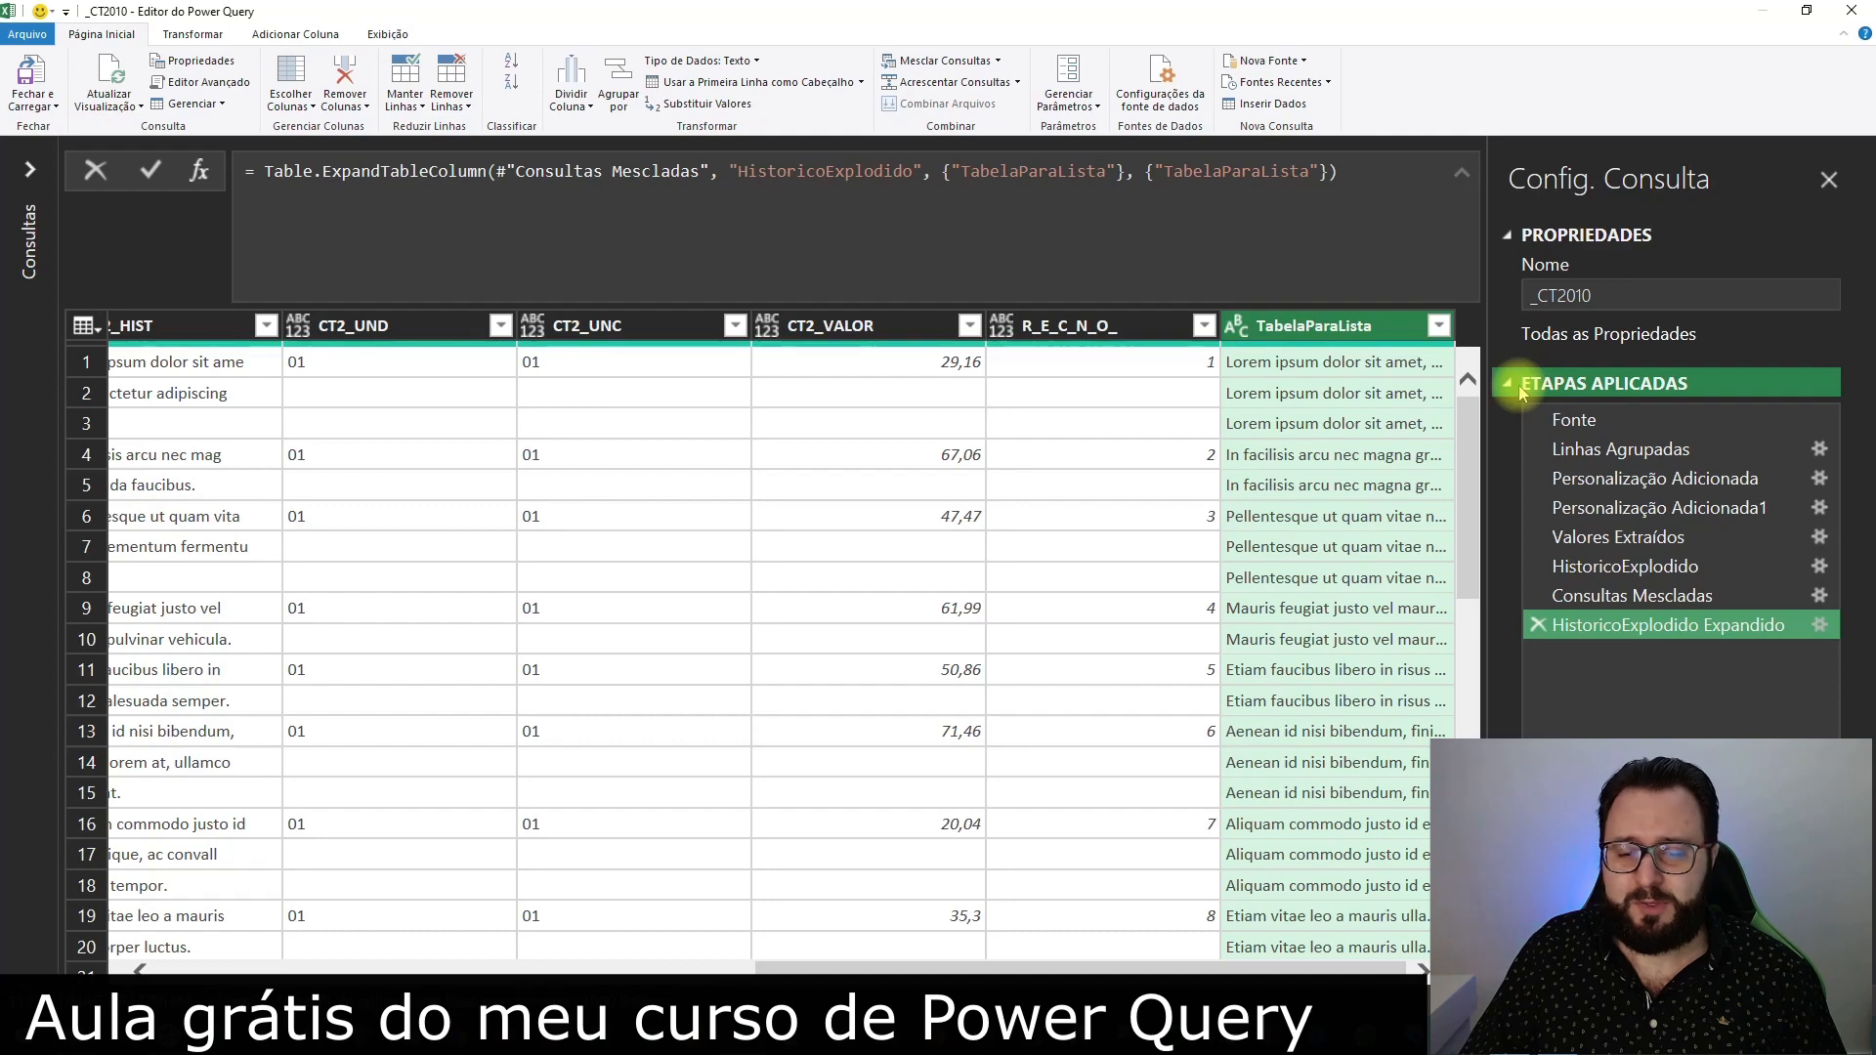
Filter the R_E_C_N_O_ column to exclude blank values
{"action": "left_click_drag", "start_coordinate": [1280, 968], "coordinate": [972, 967]}
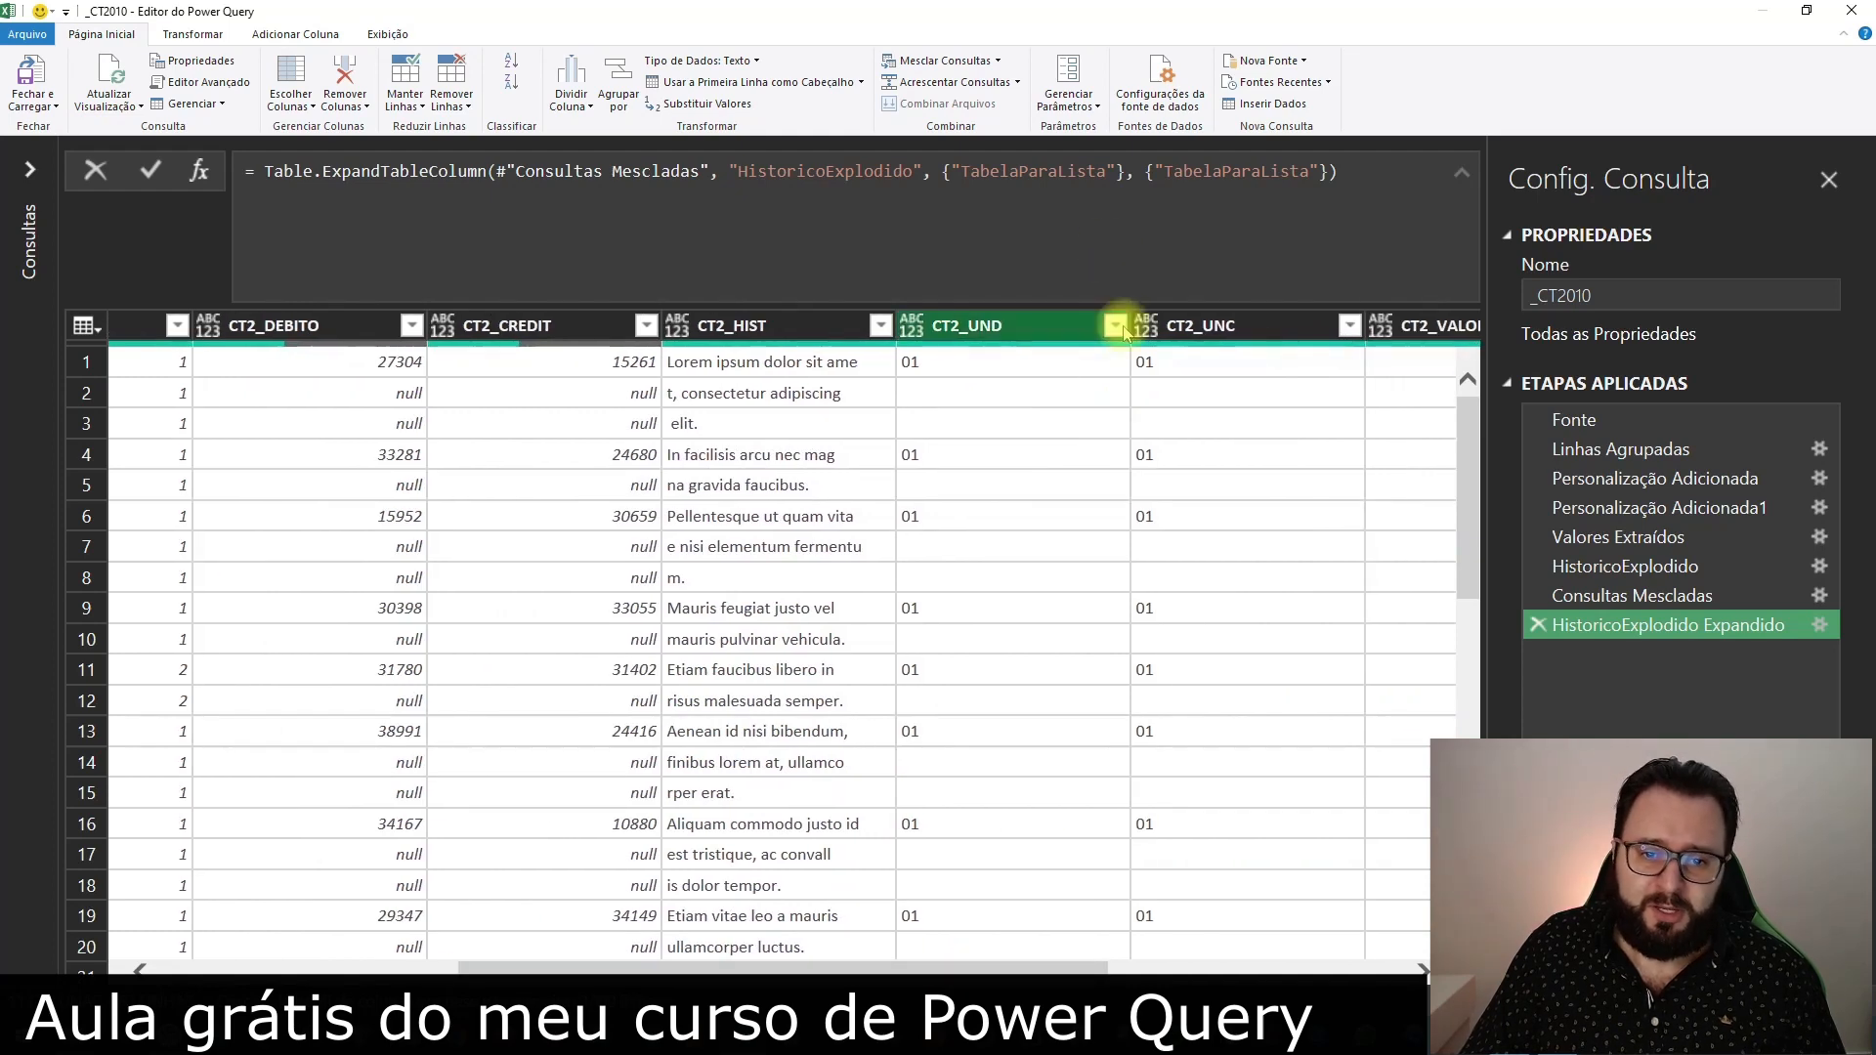
{"action": "left_click_drag", "start_coordinate": [951, 967], "coordinate": [1249, 968]}
{"action": "left_click", "coordinate": [1203, 328]}
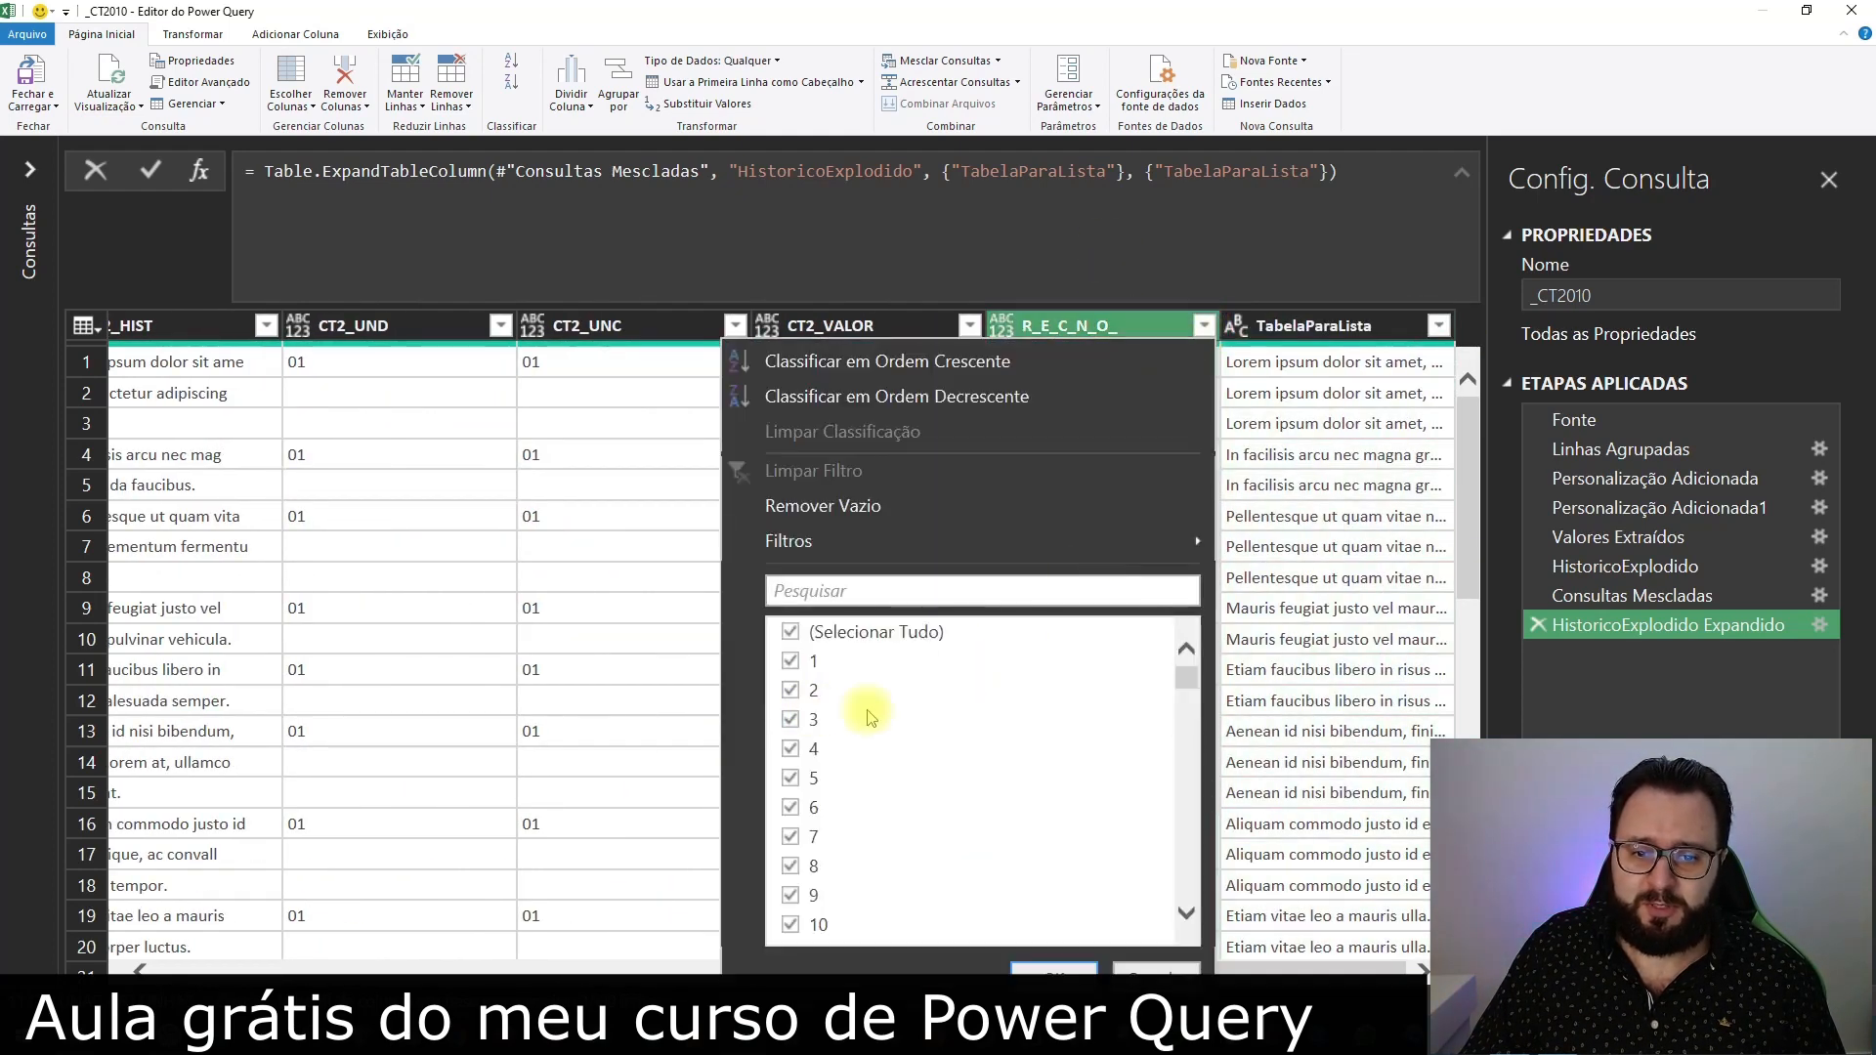
{"action": "left_click_drag", "start_coordinate": [1187, 674], "coordinate": [1192, 860]}
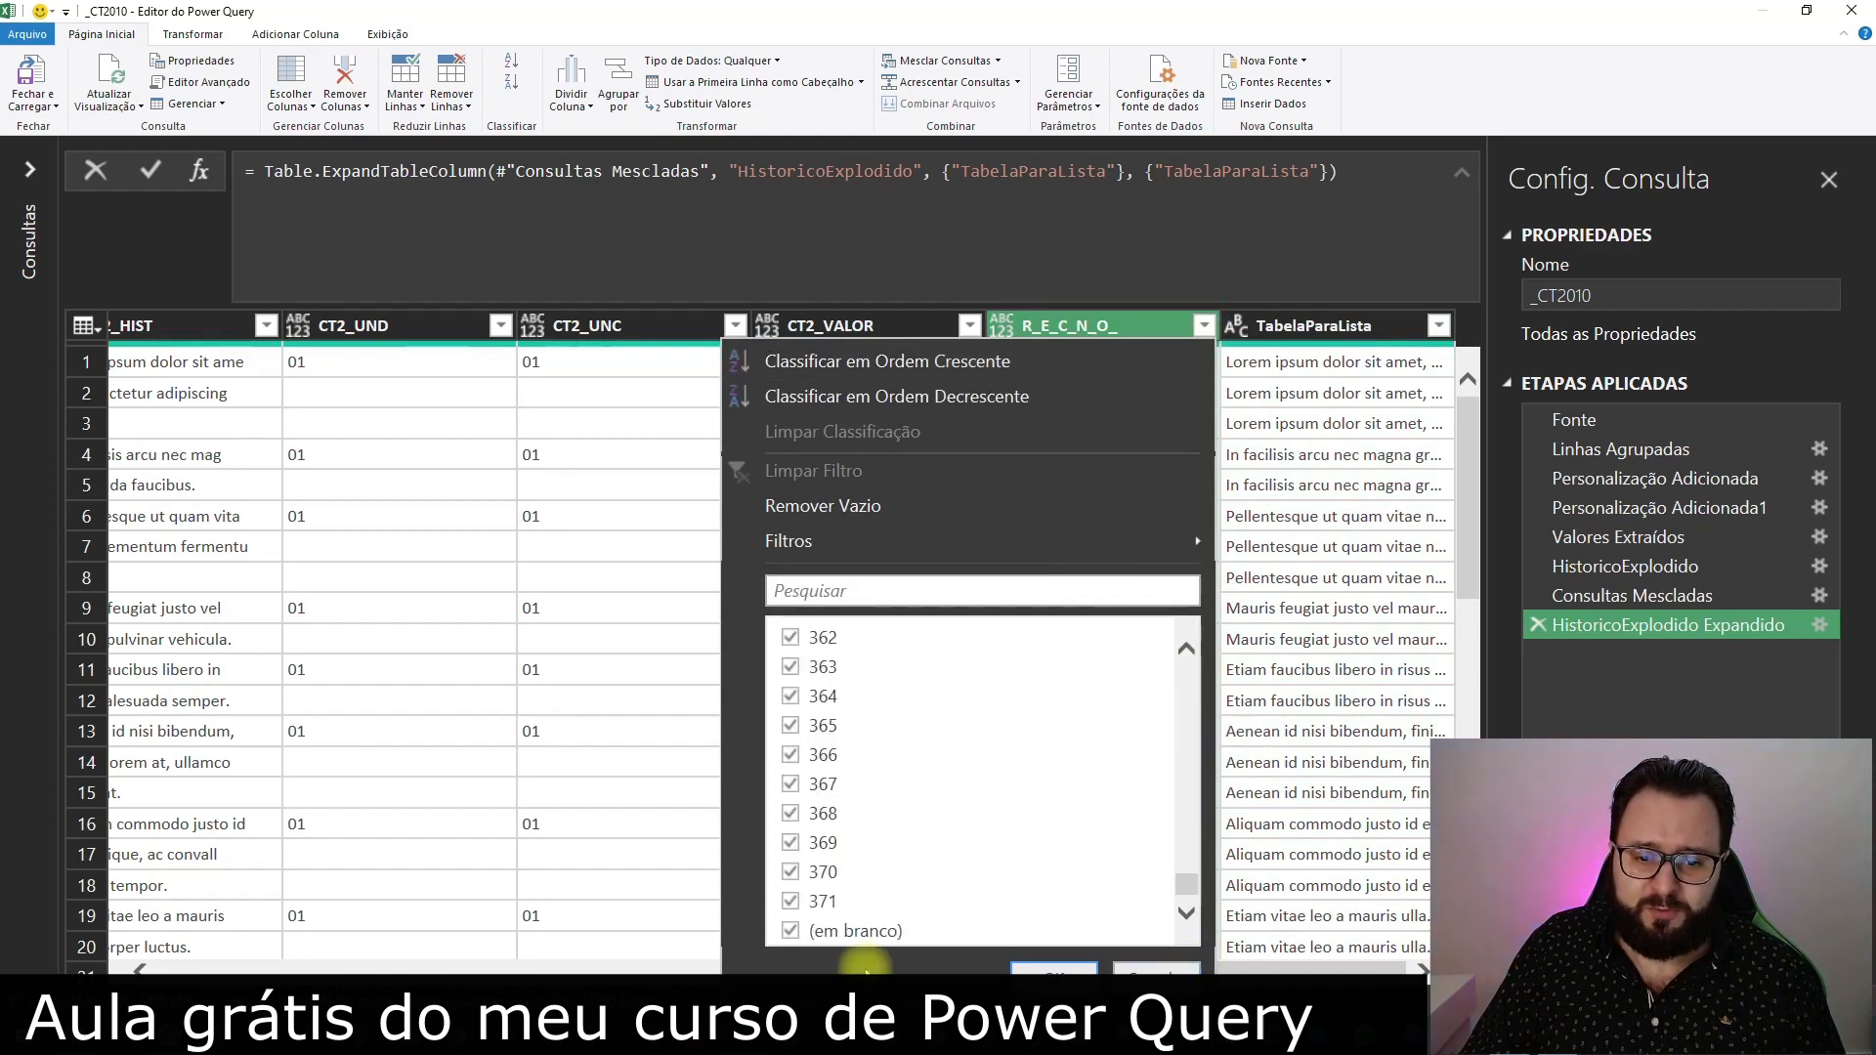
{"action": "left_click", "coordinate": [792, 933]}
{"action": "left_click", "coordinate": [1081, 969]}
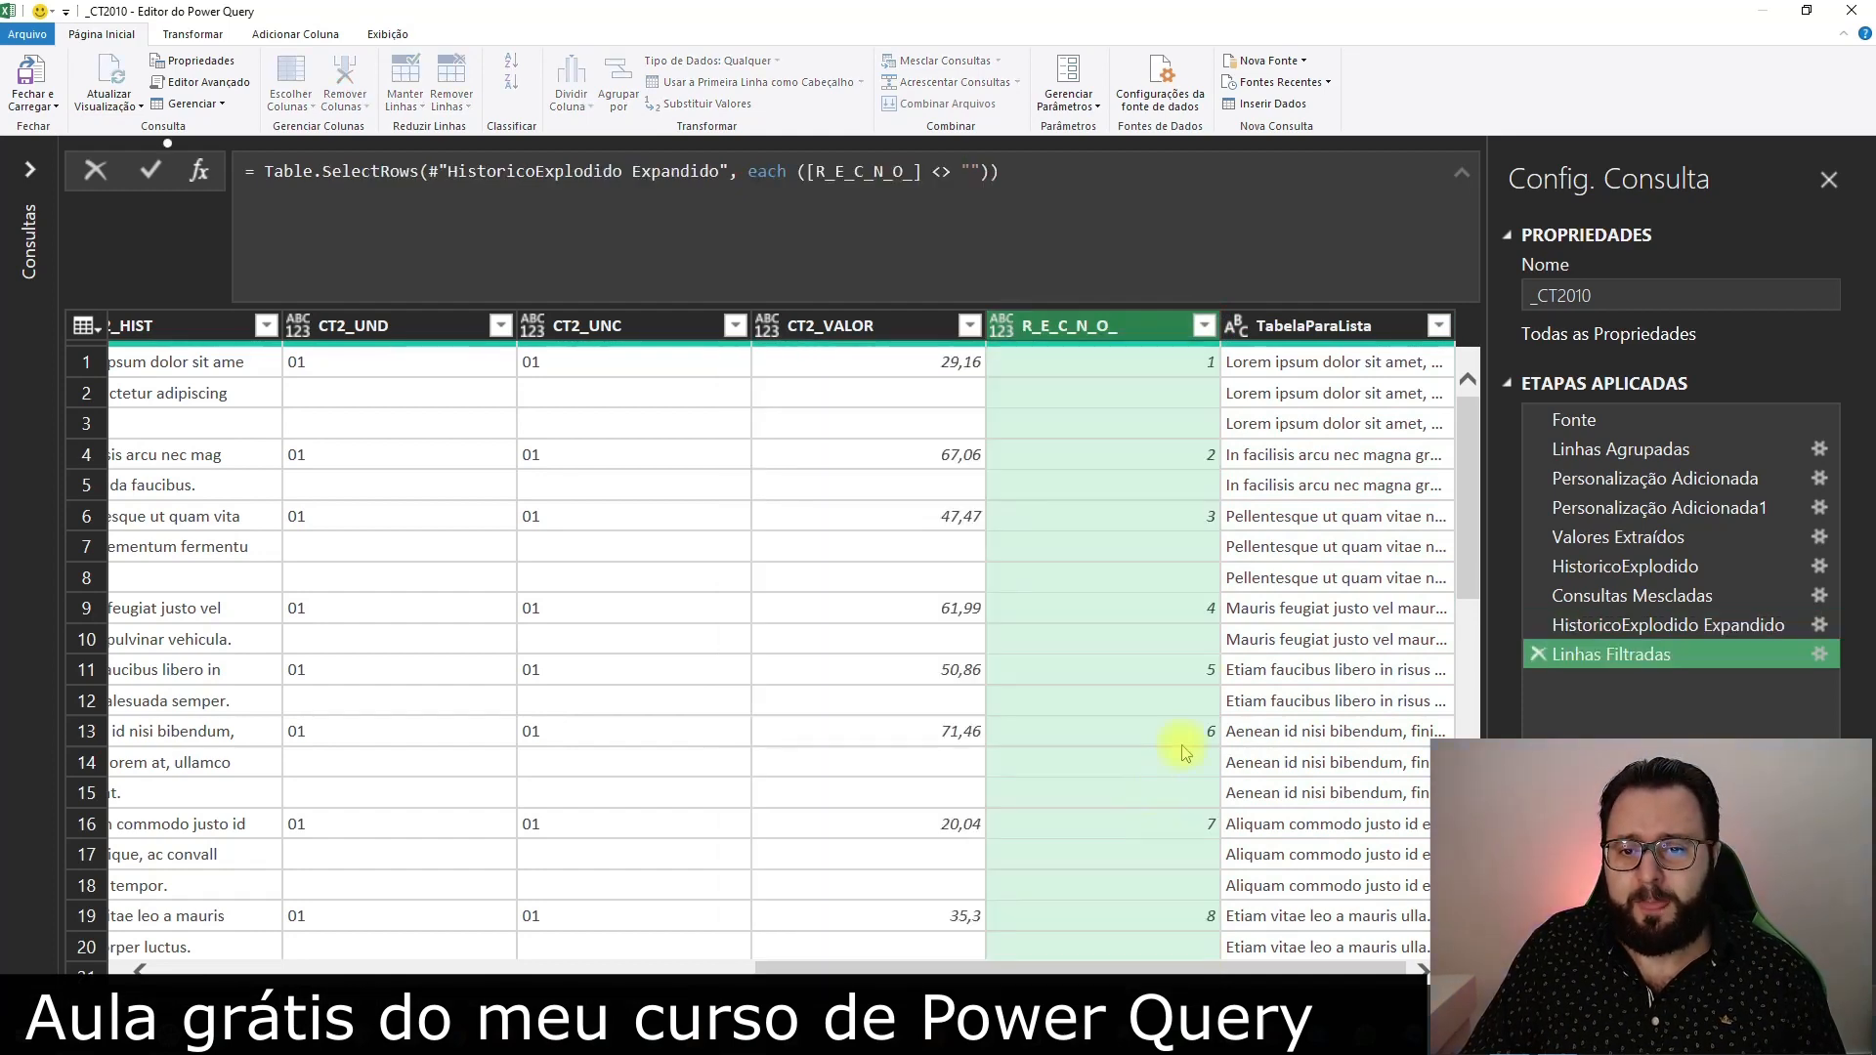
{"action": "left_click_drag", "start_coordinate": [865, 178], "coordinate": [915, 171]}
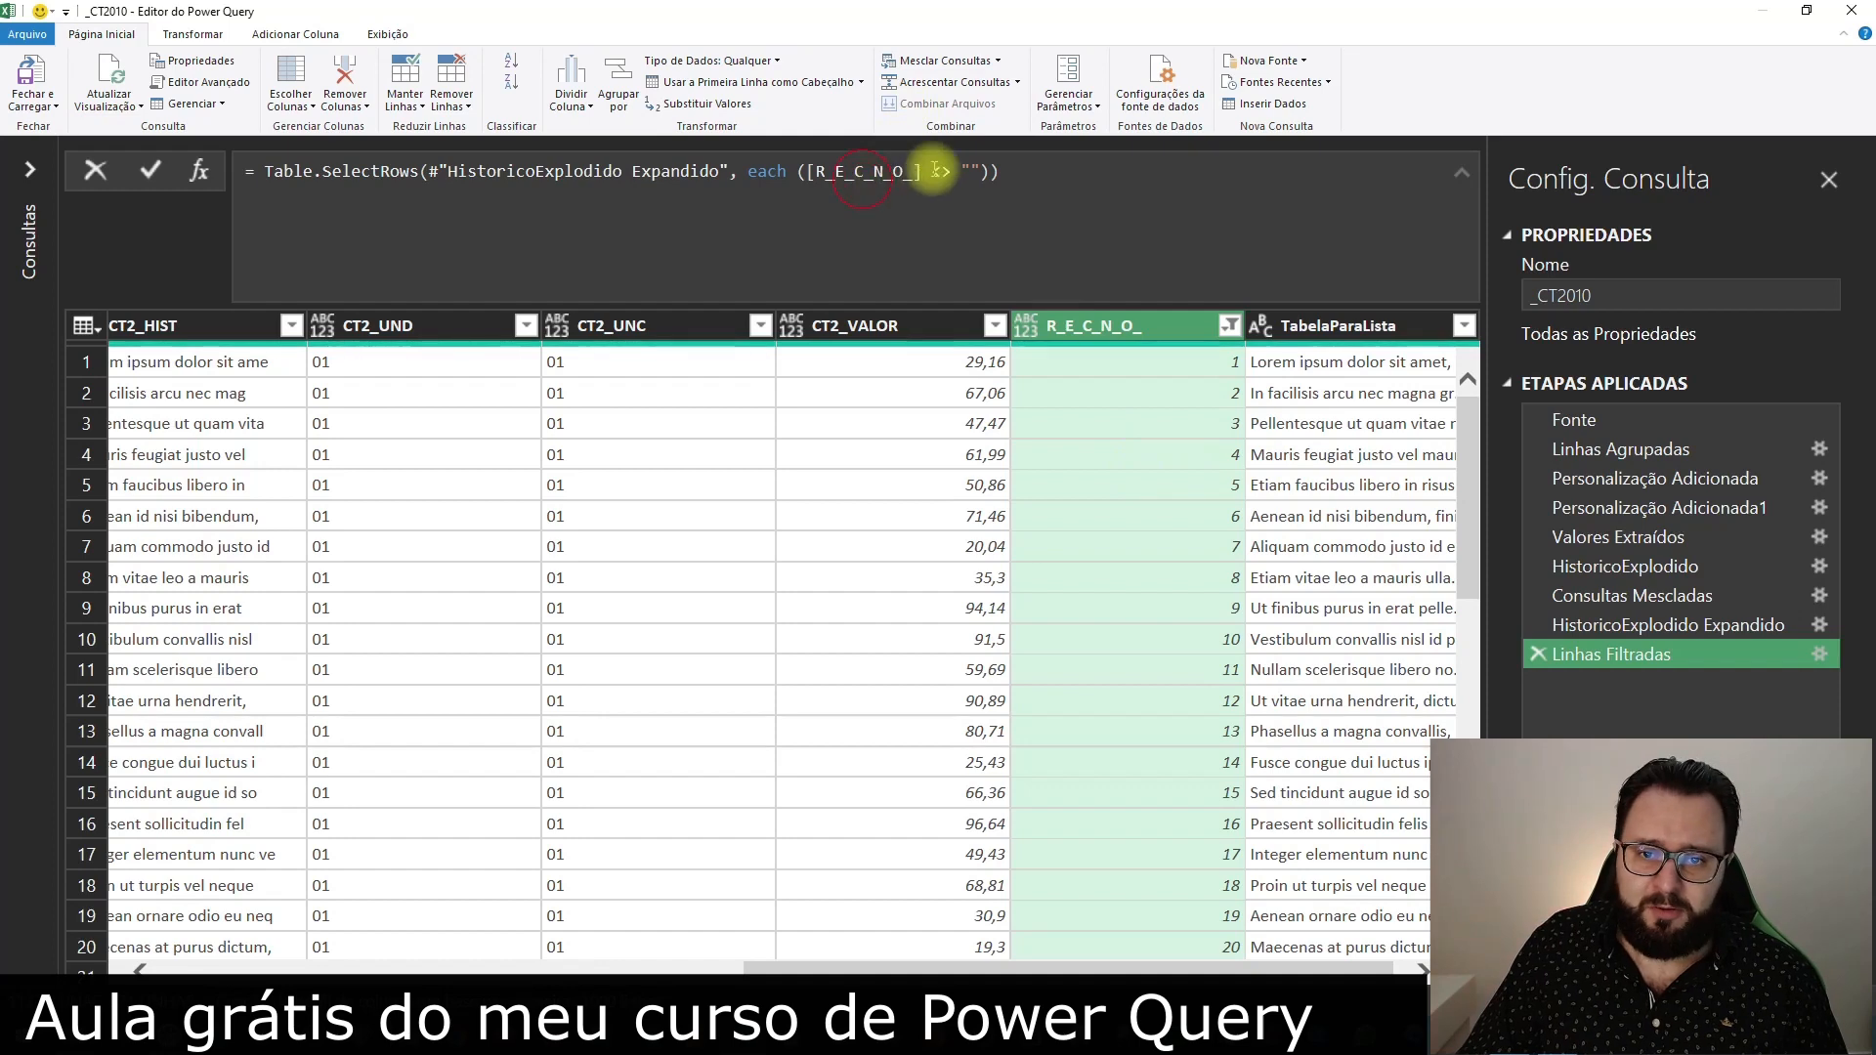
Remove the original CT2_HIST column with the split texts from the filtered _CT2010 query
{"action": "left_click", "coordinate": [1336, 332]}
{"action": "left_click_drag", "start_coordinate": [1038, 967], "coordinate": [418, 955]}
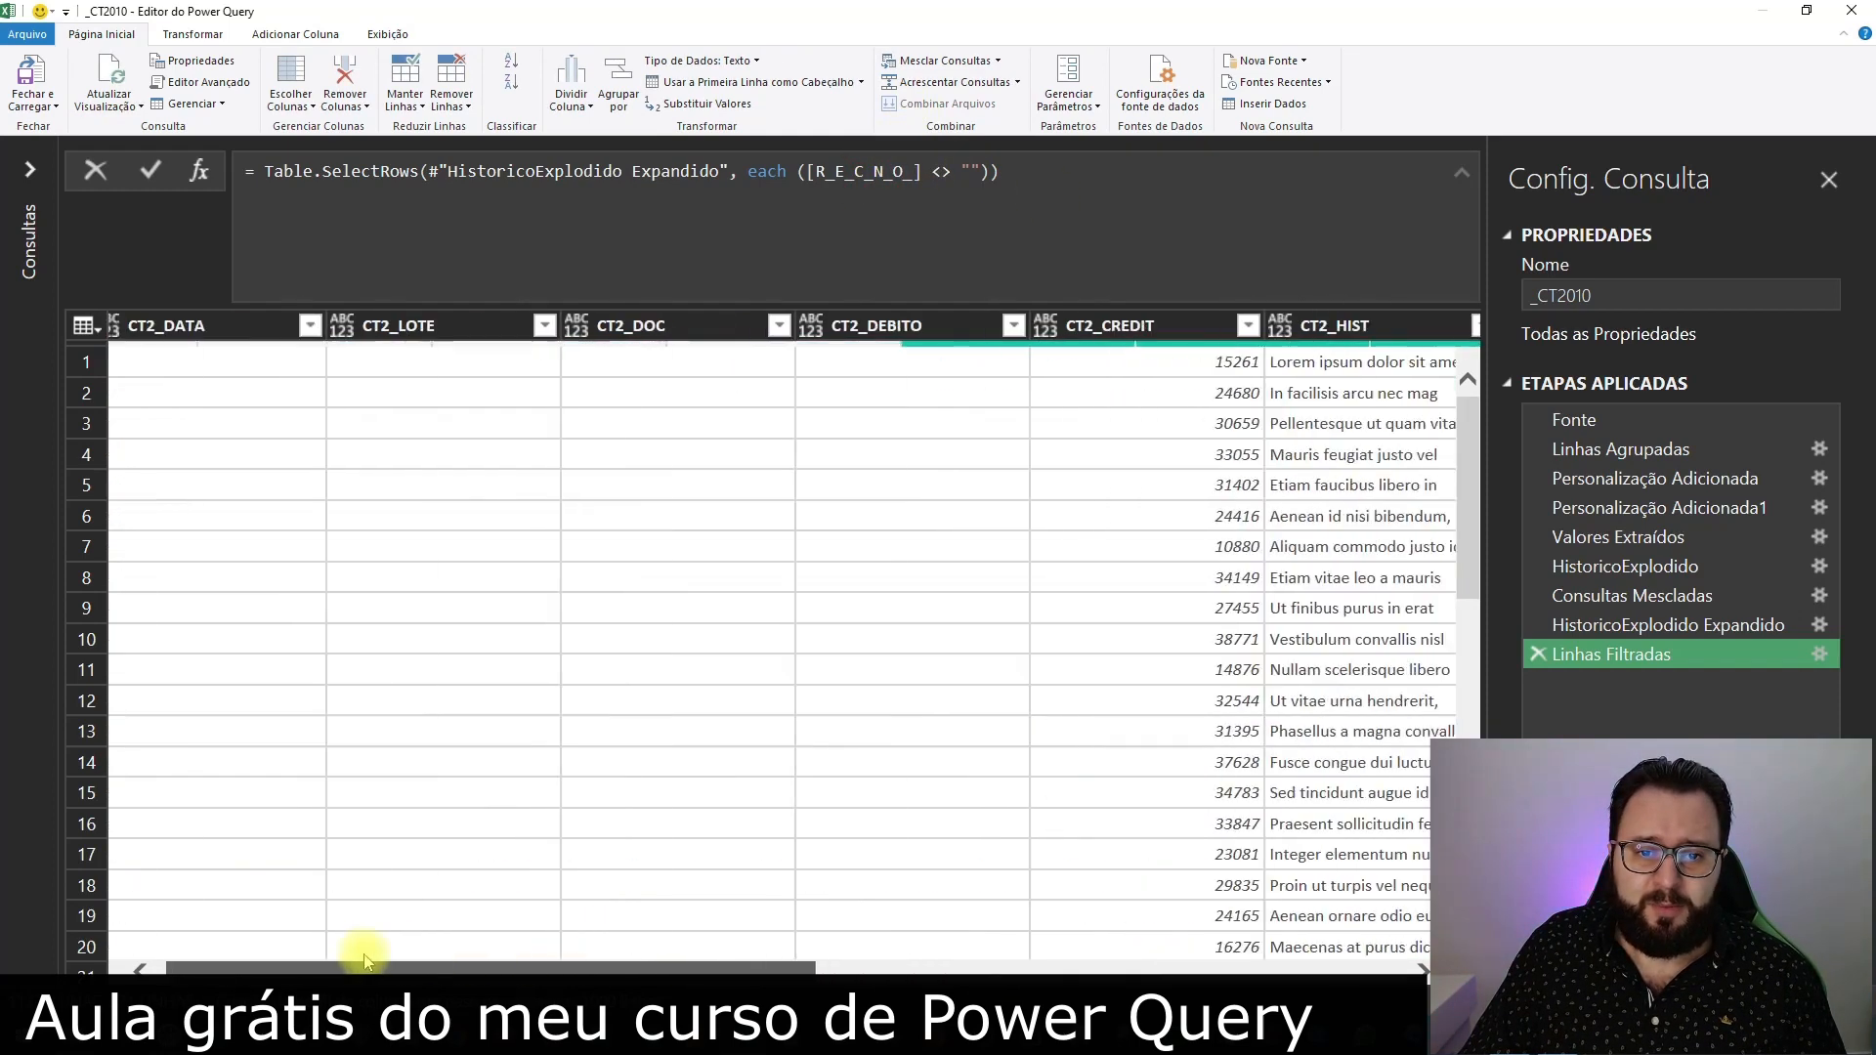
{"action": "left_click", "coordinate": [1349, 328]}
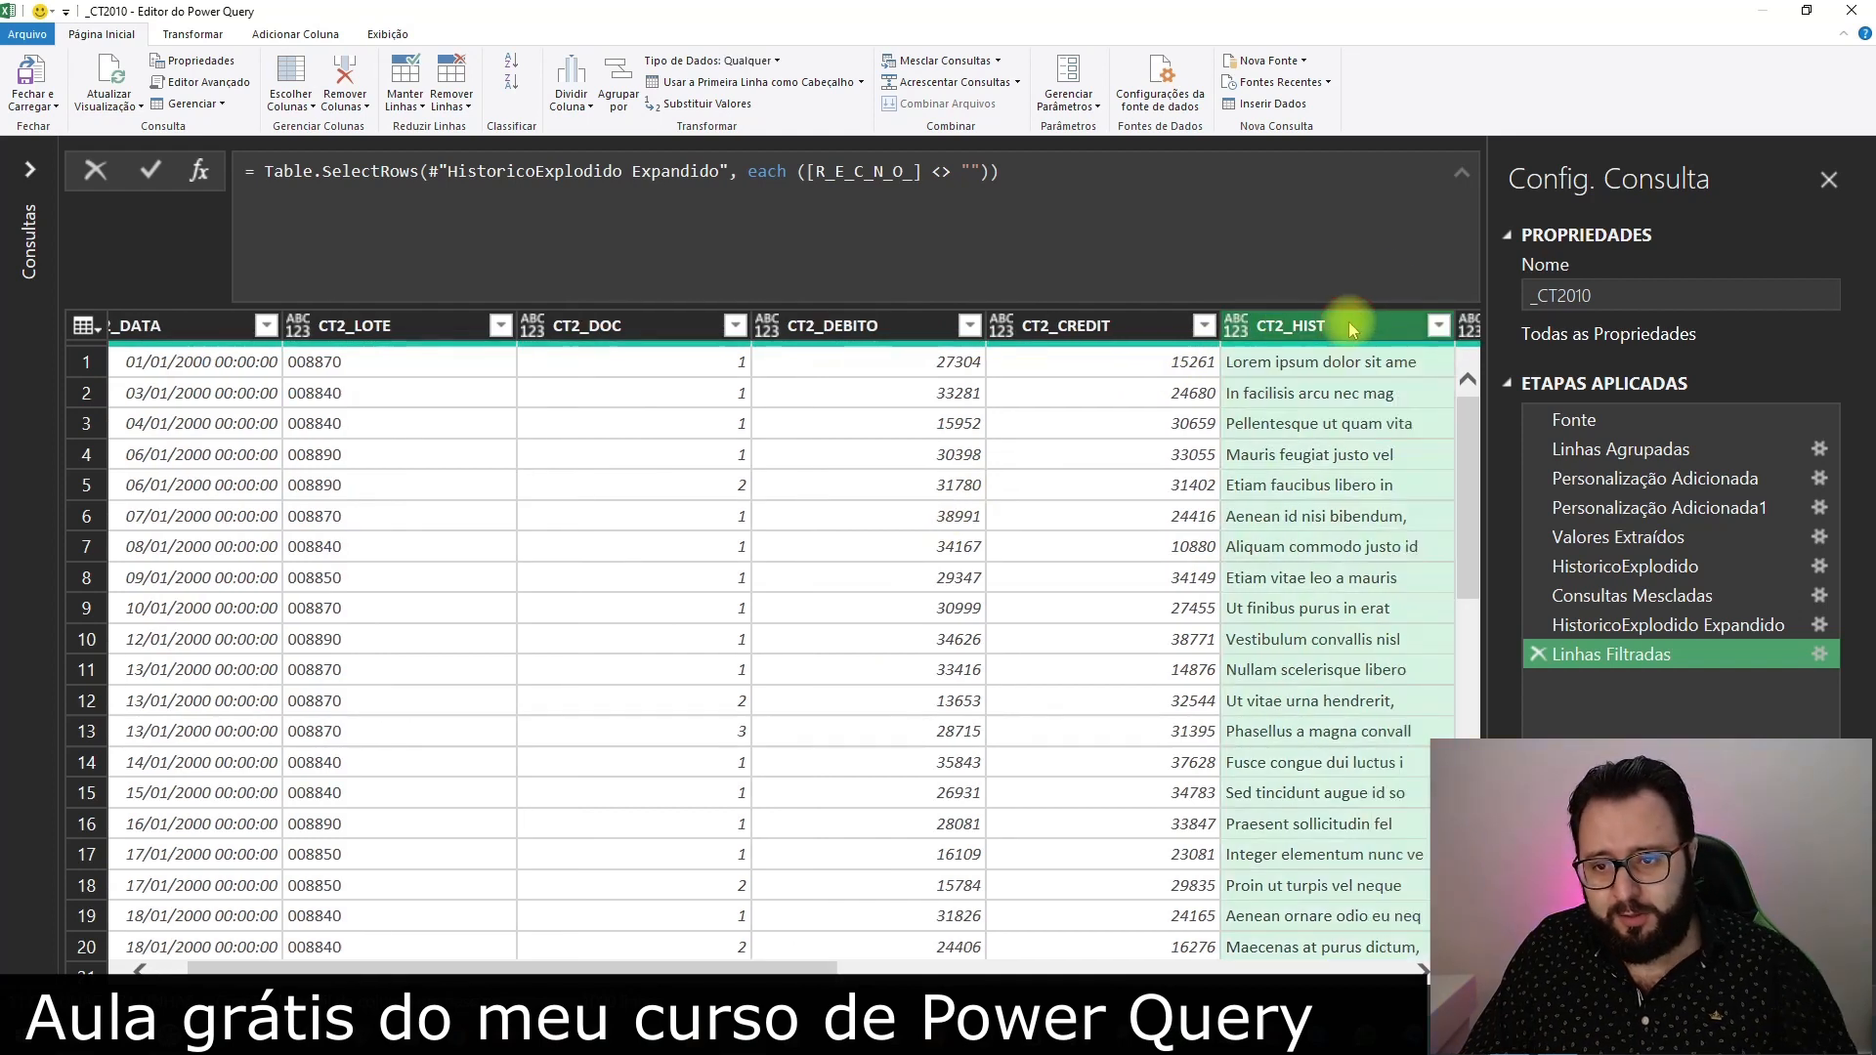
{"action": "double_click", "coordinate": [1342, 330]}
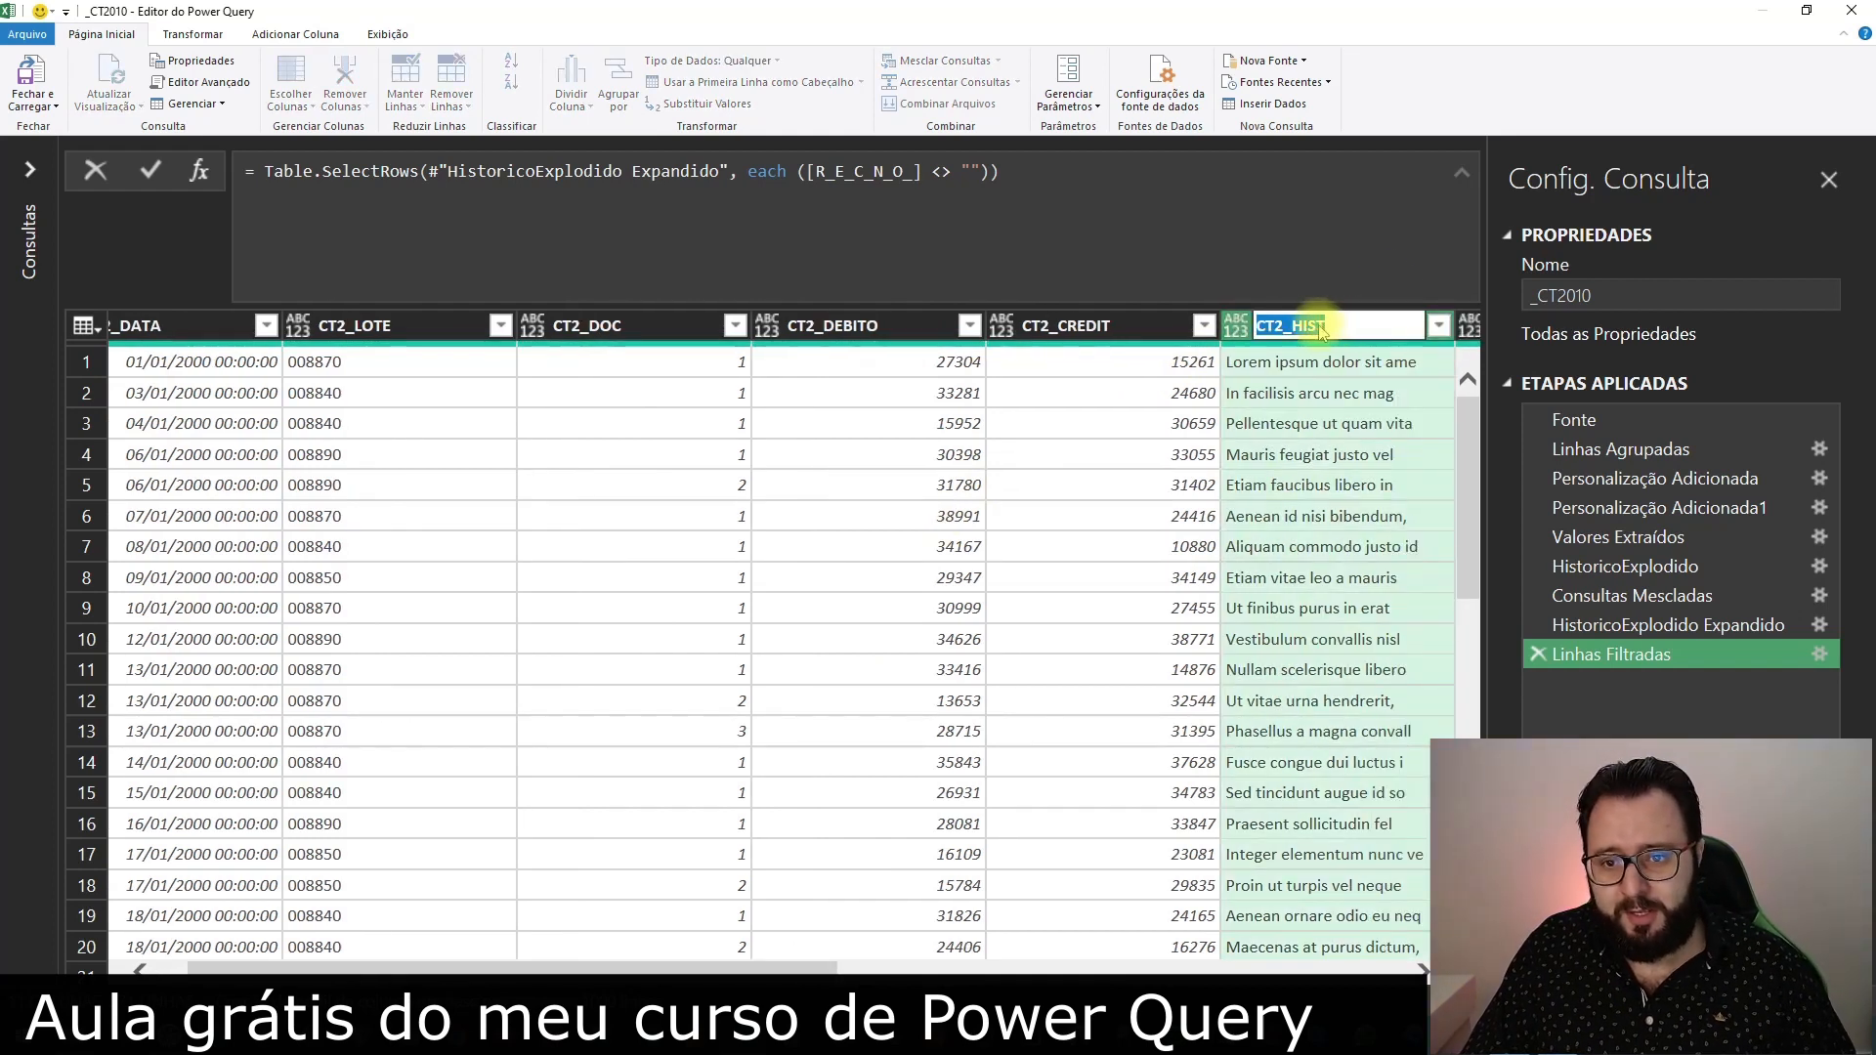
{"action": "left_click", "coordinate": [1306, 327]}
{"action": "key", "text": "Delete"}
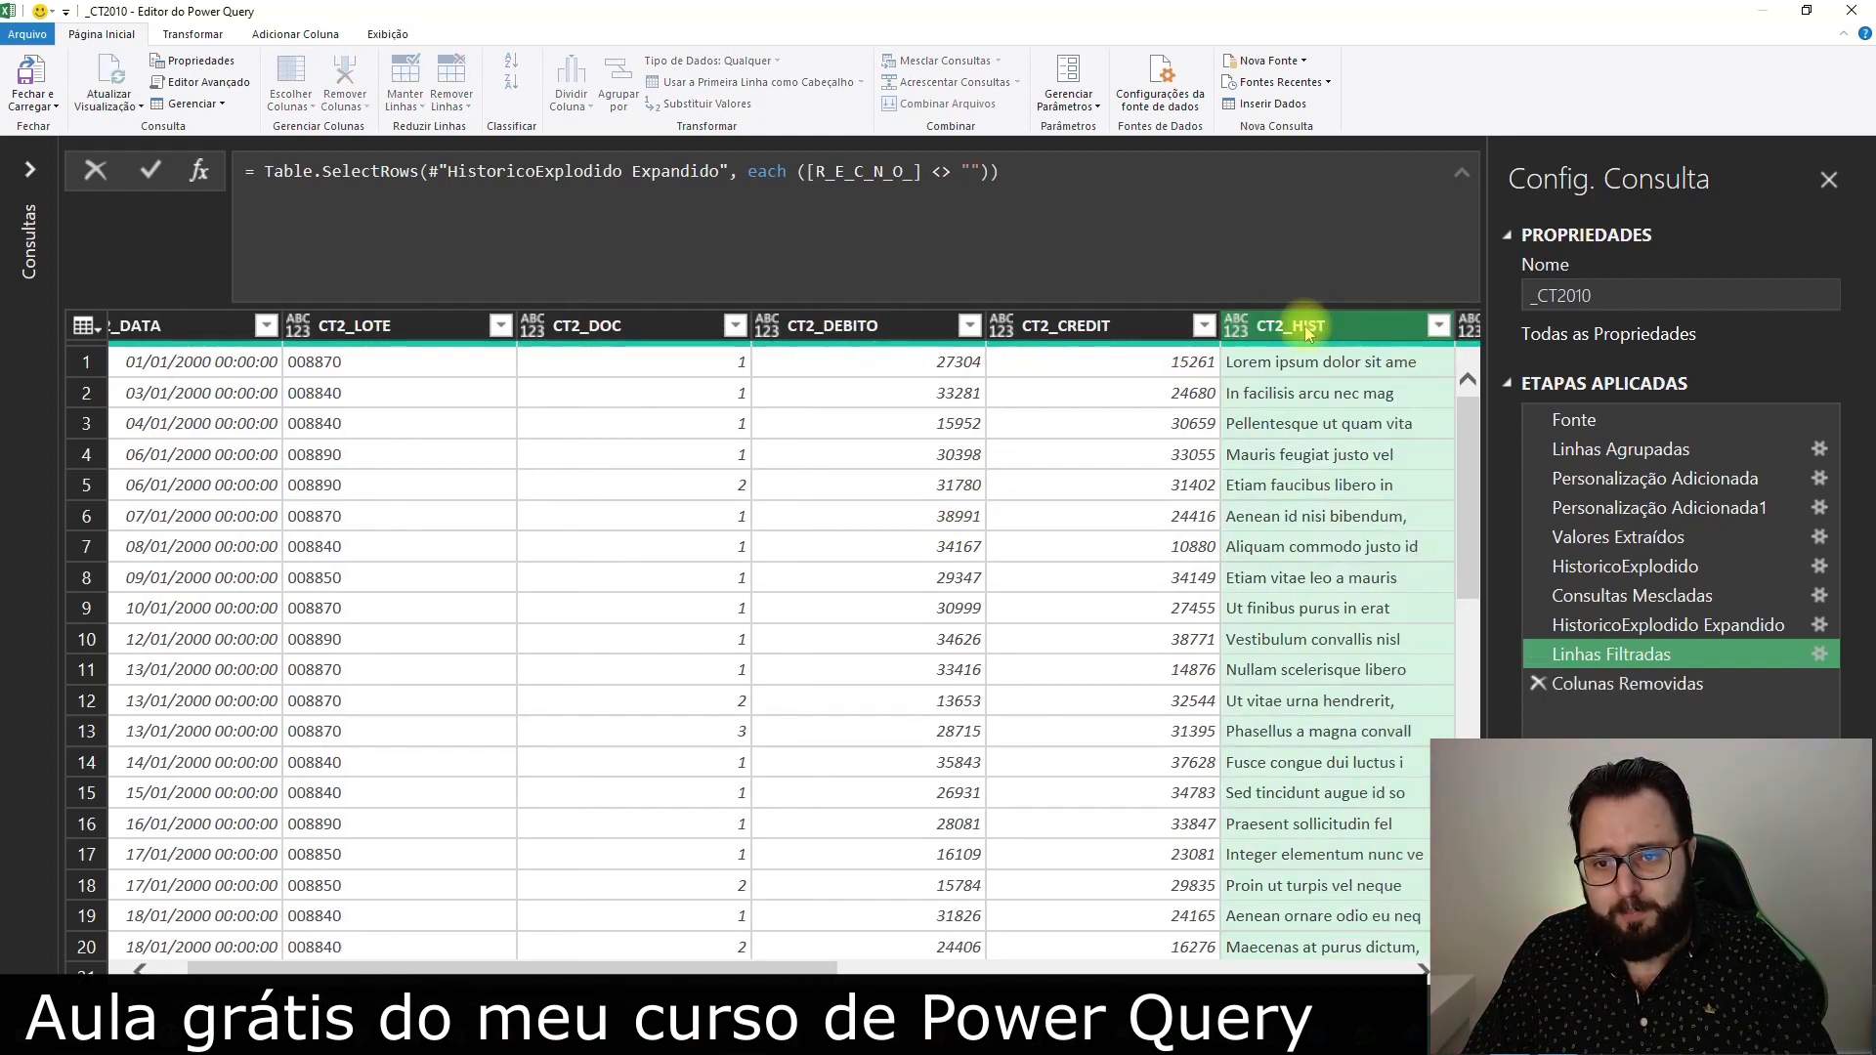
Rename the TabelaParaLista column to CT2_HIST
{"action": "left_click", "coordinate": [838, 967]}
{"action": "left_click", "coordinate": [1114, 967]}
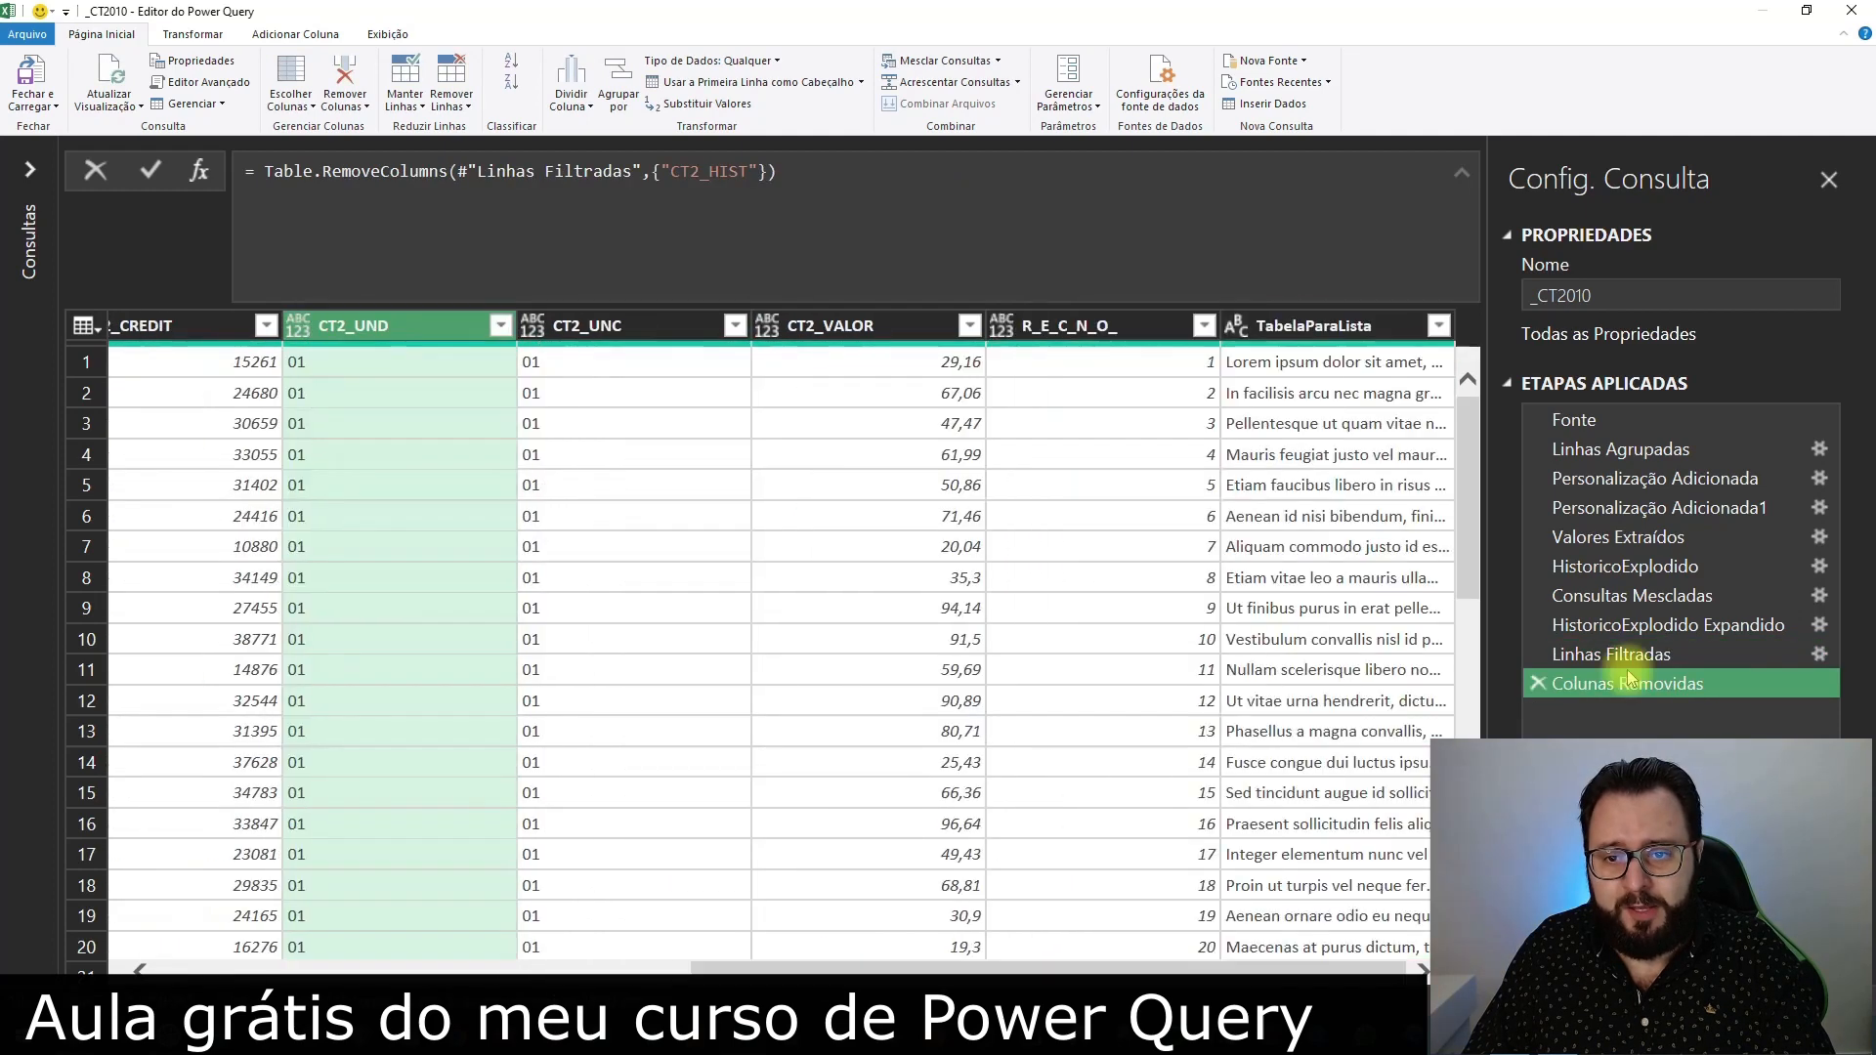
{"action": "double_click", "coordinate": [1347, 325]}
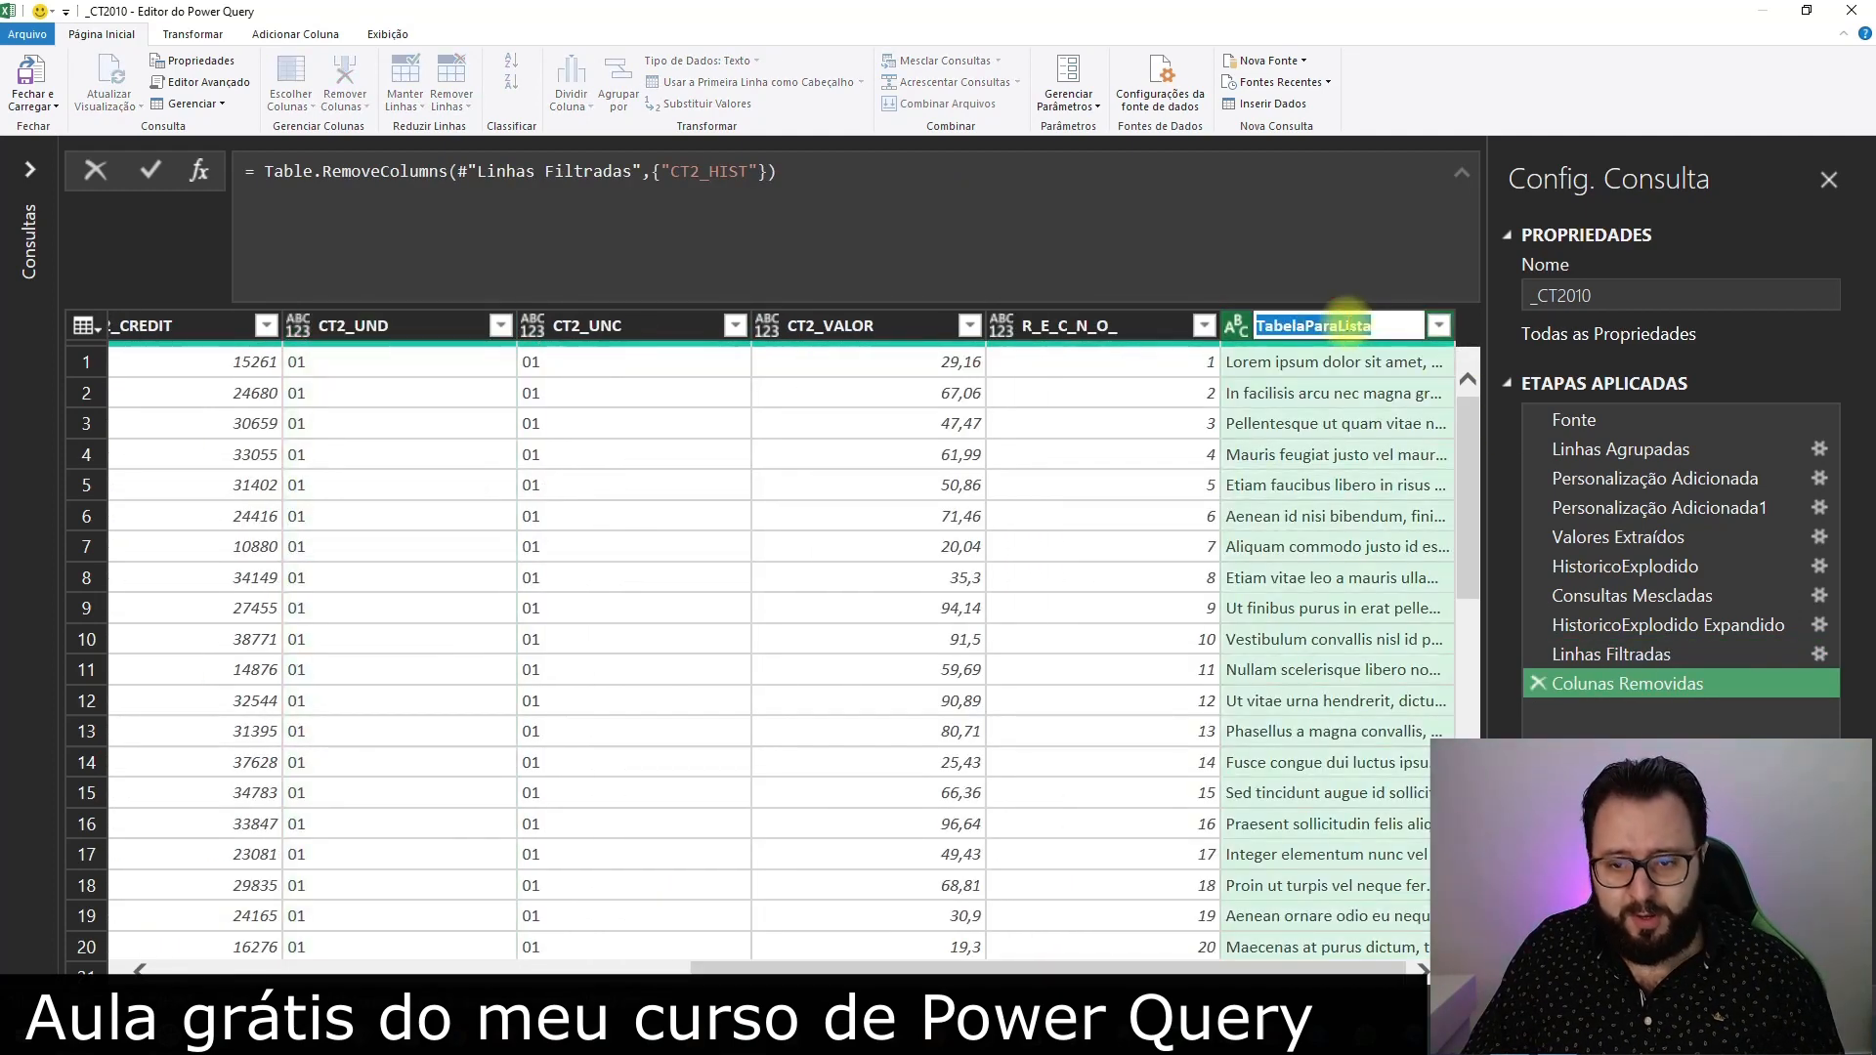
{"action": "key", "text": "Return"}
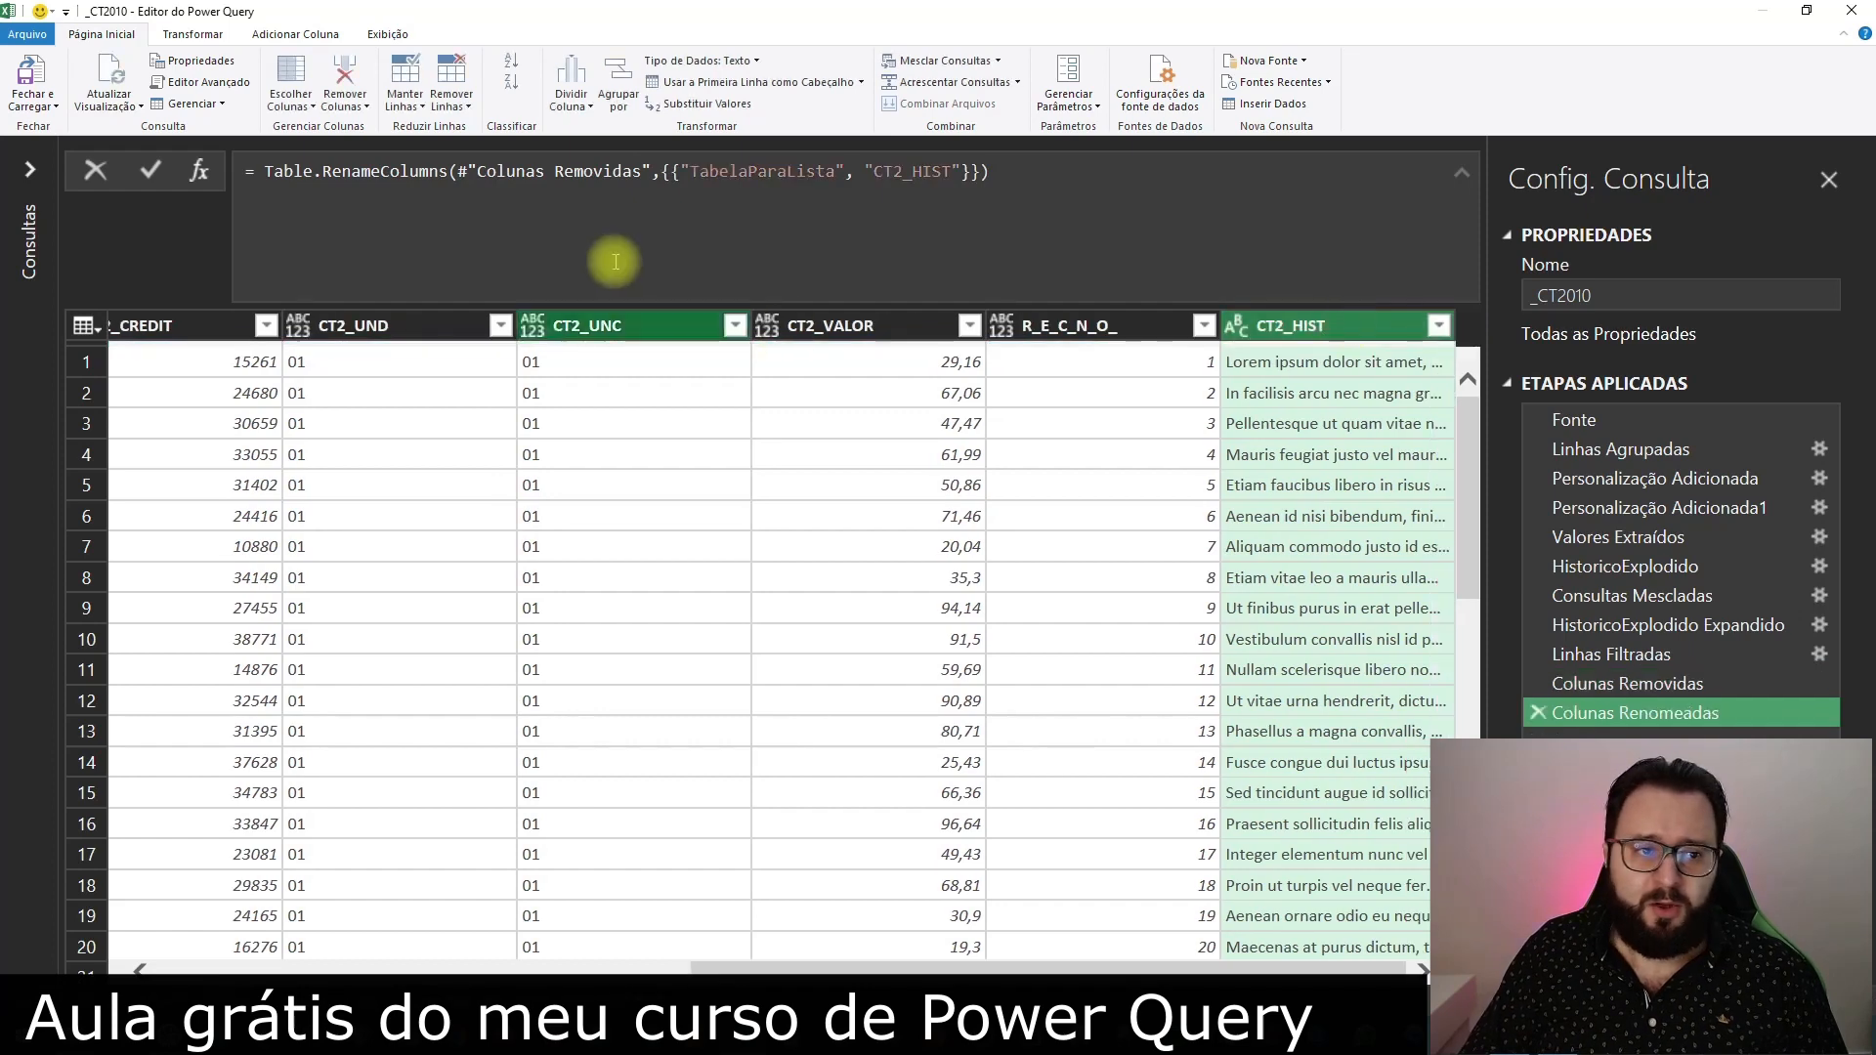
Close the Power Query Editor and load the _CT2010 query to Excel as a connection only
{"action": "left_click", "coordinate": [31, 172]}
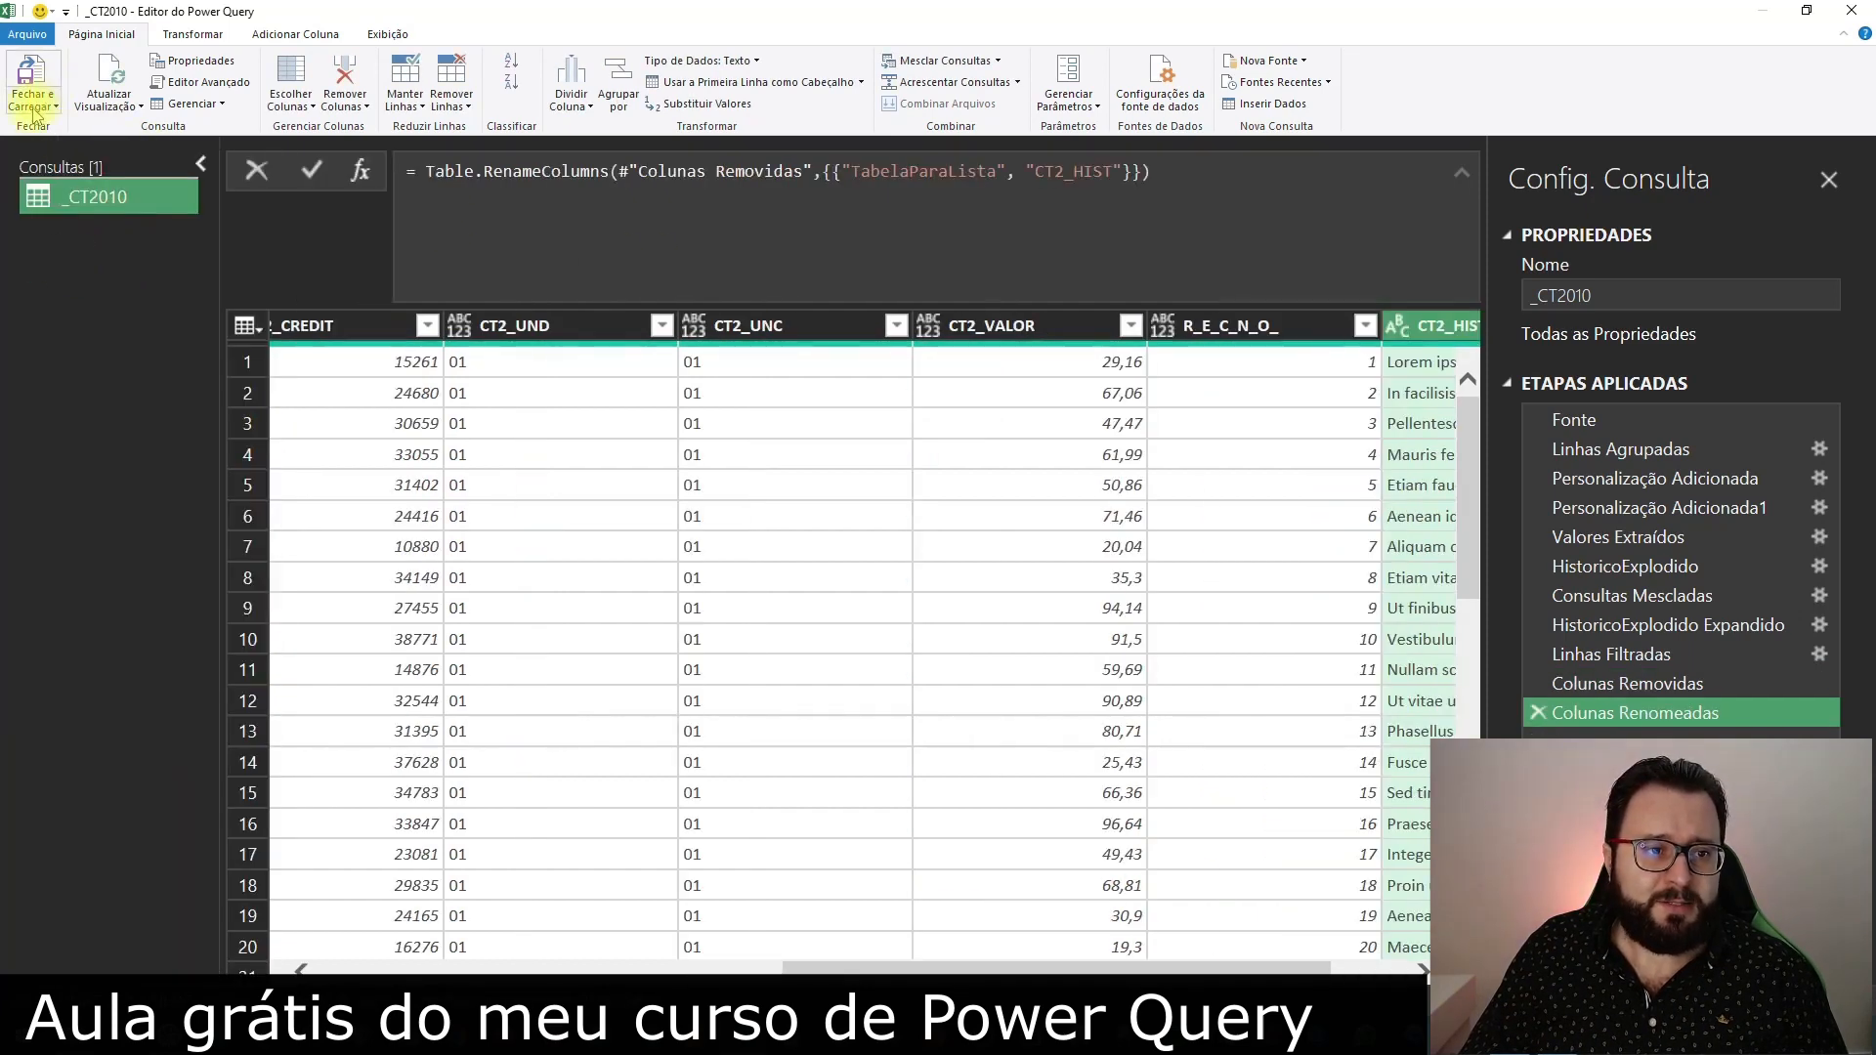
{"action": "left_click", "coordinate": [32, 109]}
{"action": "left_click", "coordinate": [79, 148]}
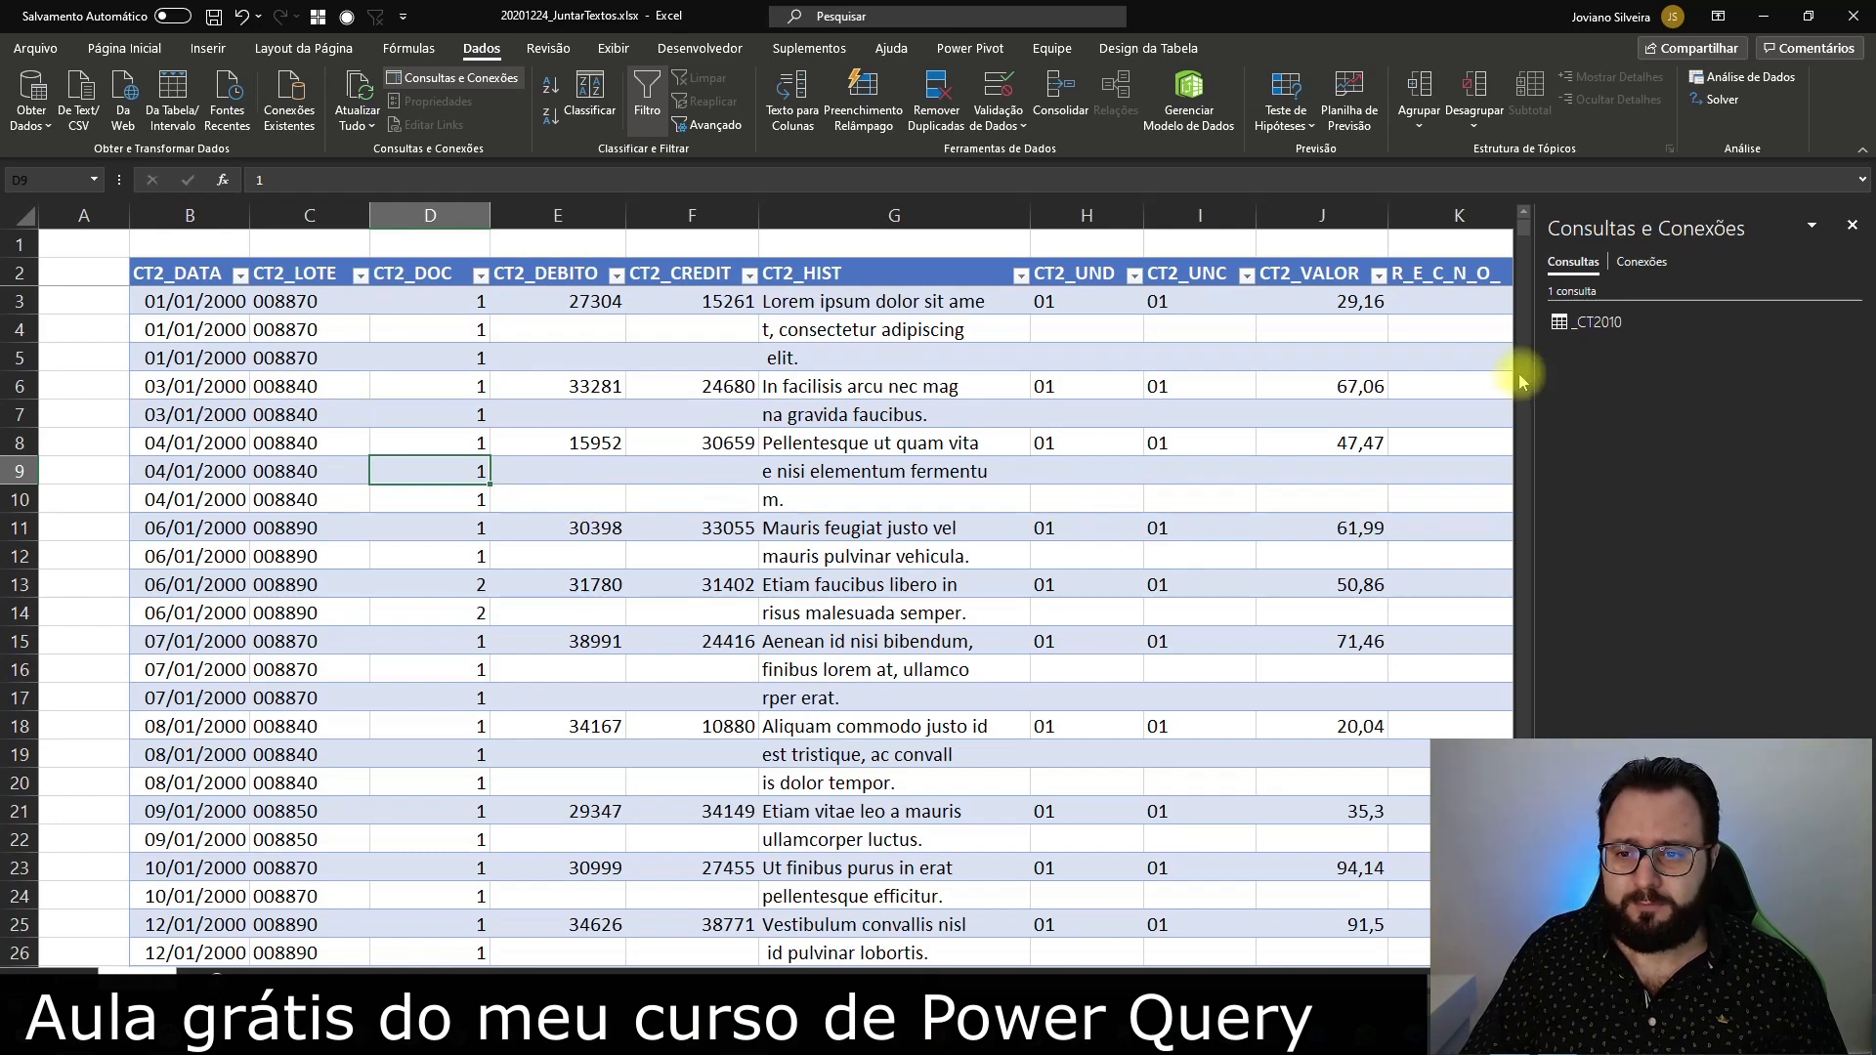
{"action": "left_click", "coordinate": [445, 453]}
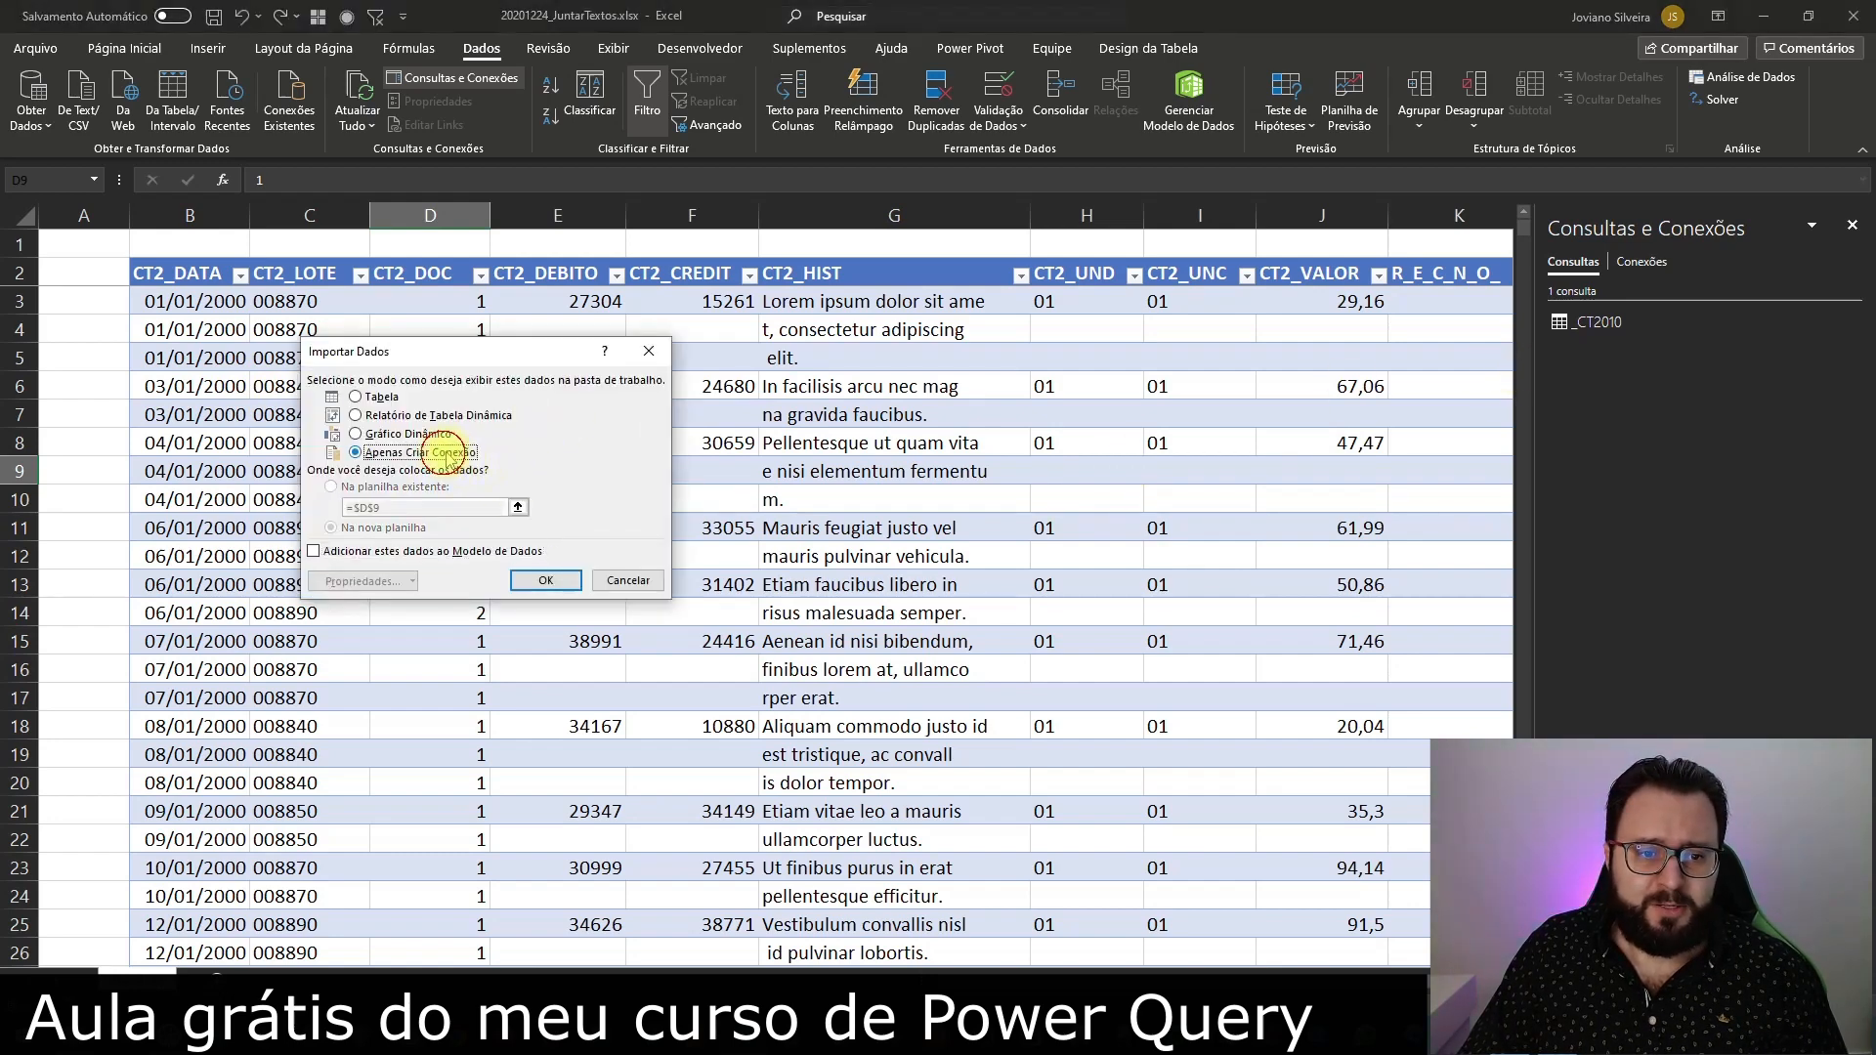
{"action": "left_click", "coordinate": [547, 581]}
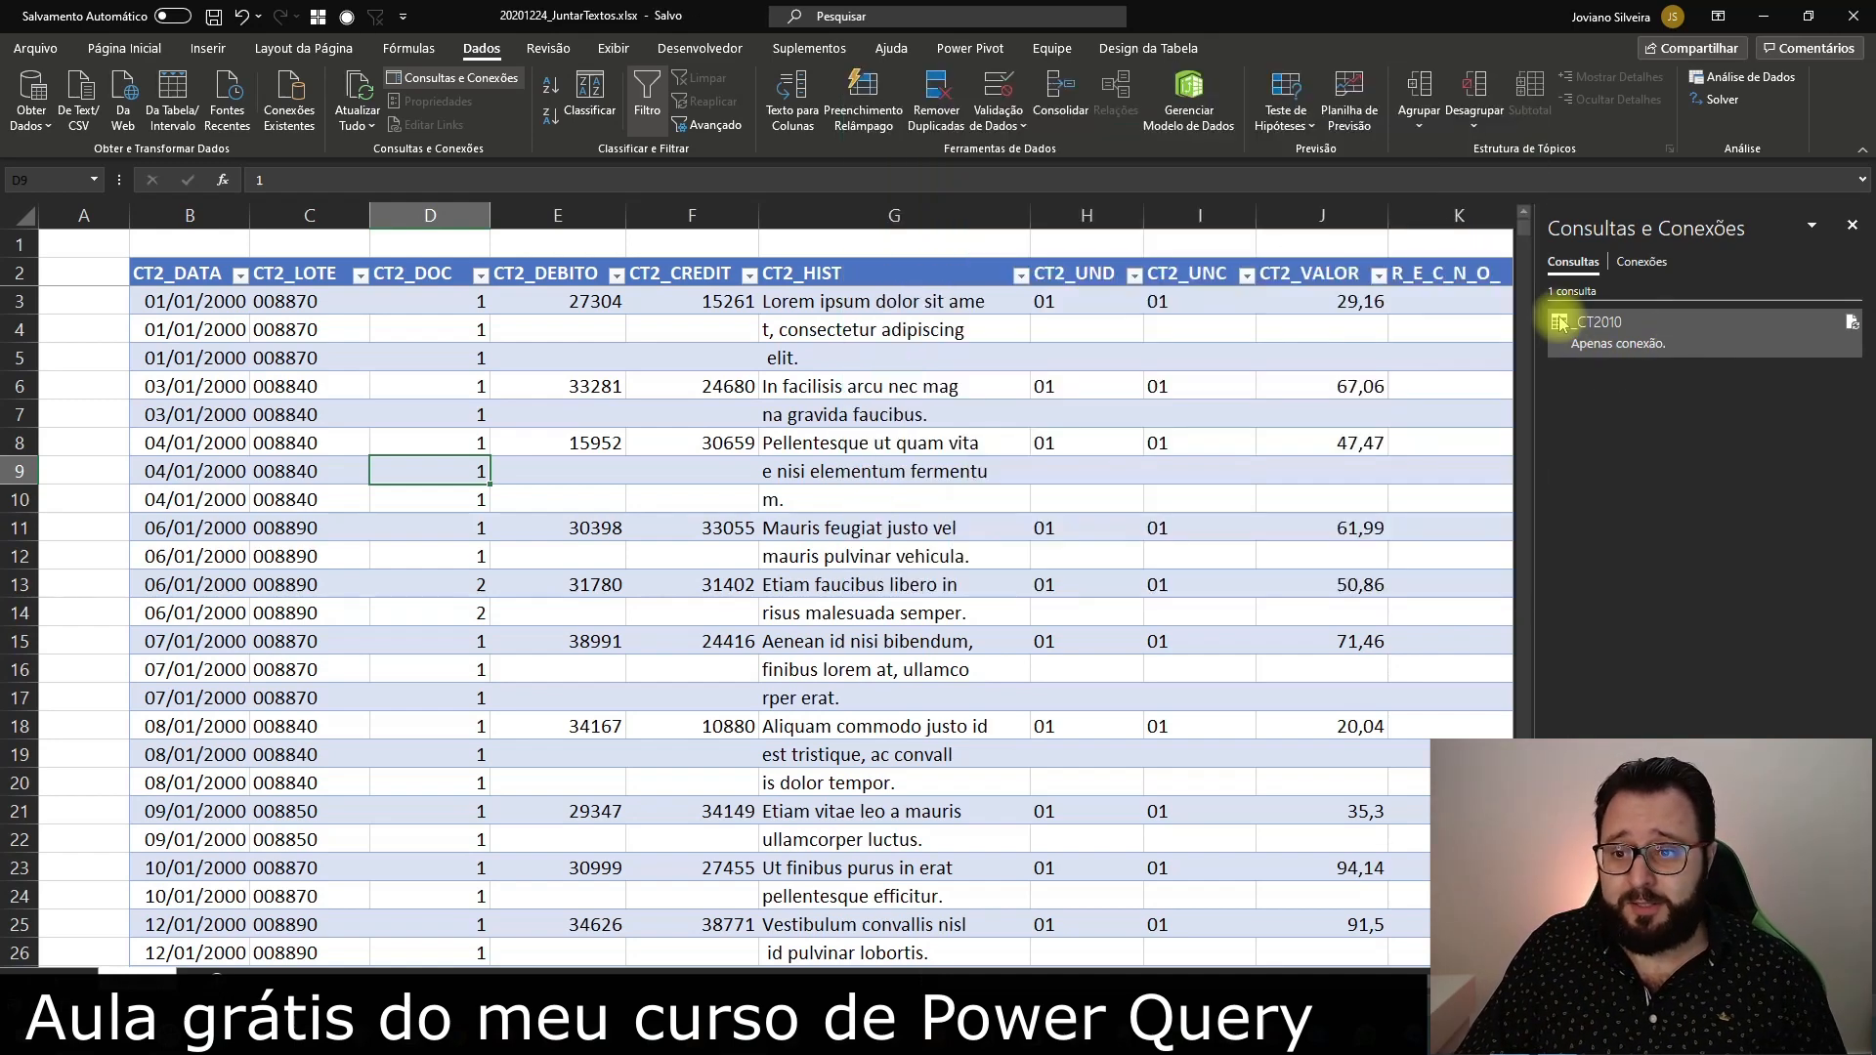
Change the load destination of the _CT2010 query to a table in a new worksheet
{"action": "right_click", "coordinate": [1607, 330]}
{"action": "left_click", "coordinate": [1671, 482]}
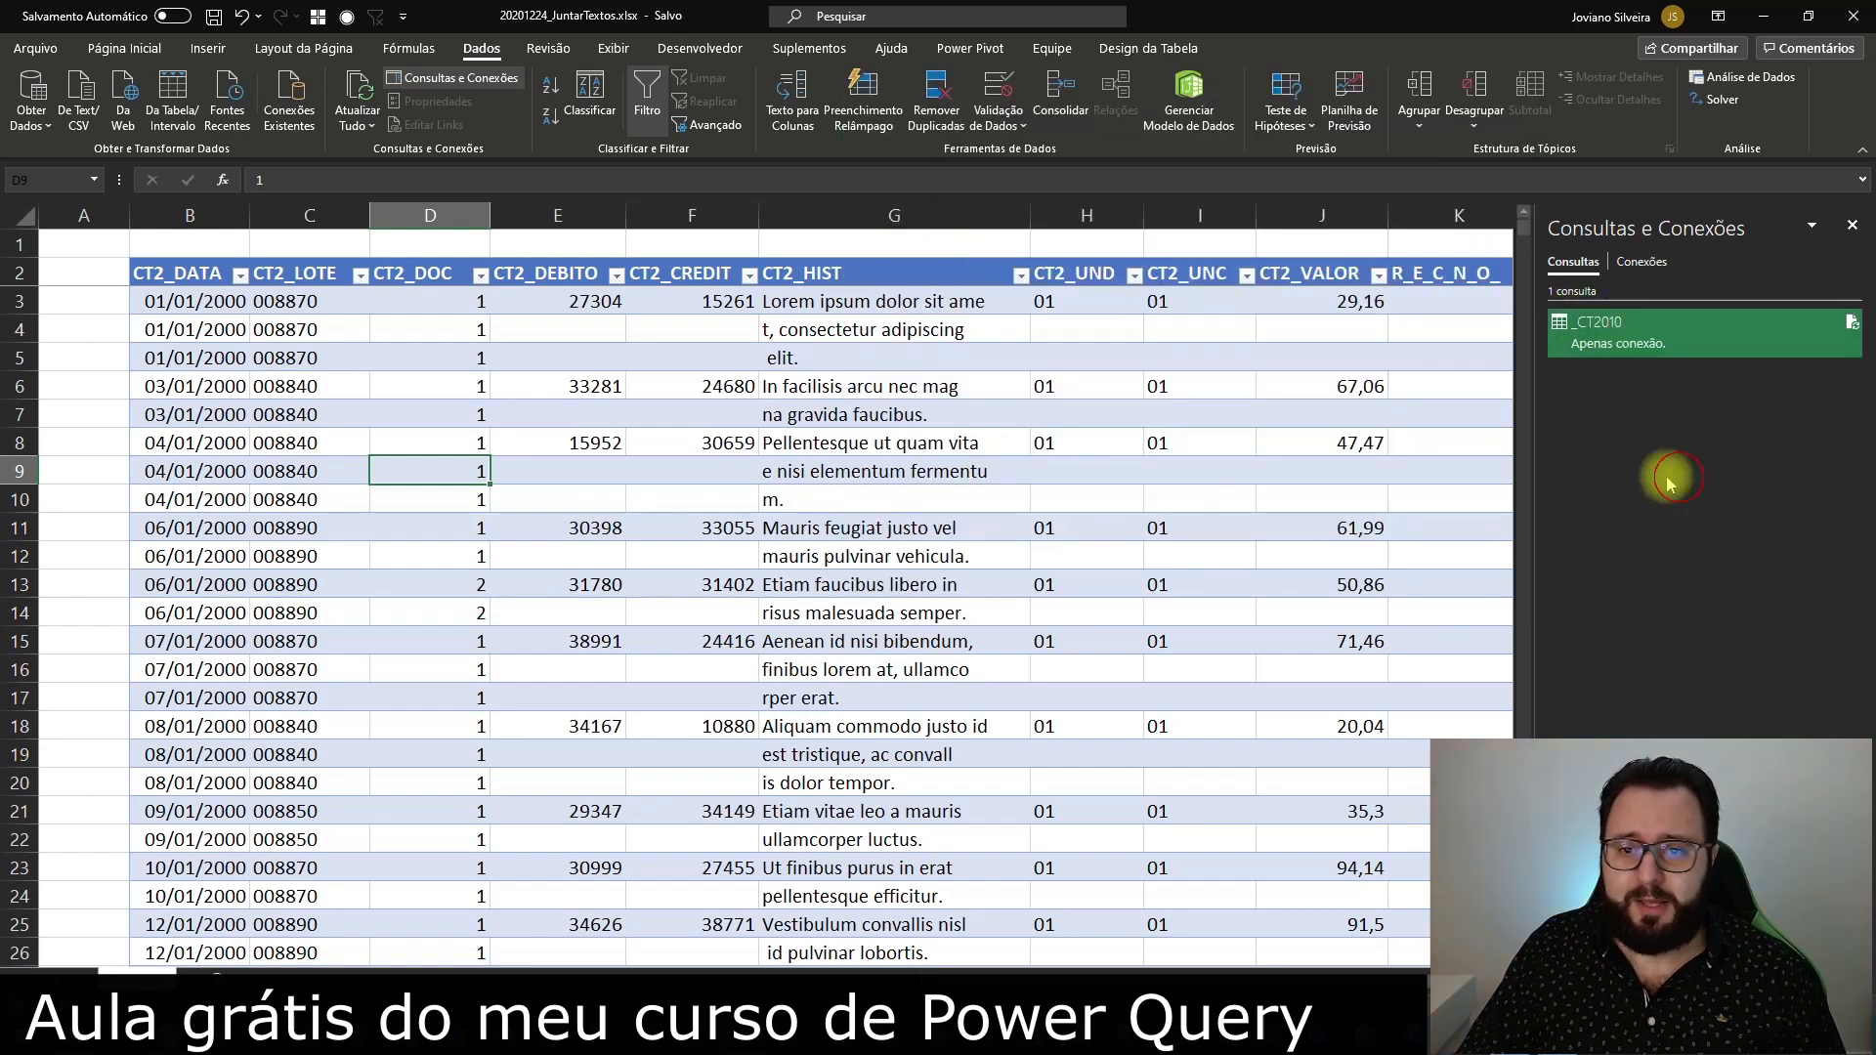
{"action": "left_click", "coordinate": [369, 399]}
{"action": "left_click", "coordinate": [334, 529]}
{"action": "left_click", "coordinate": [546, 582]}
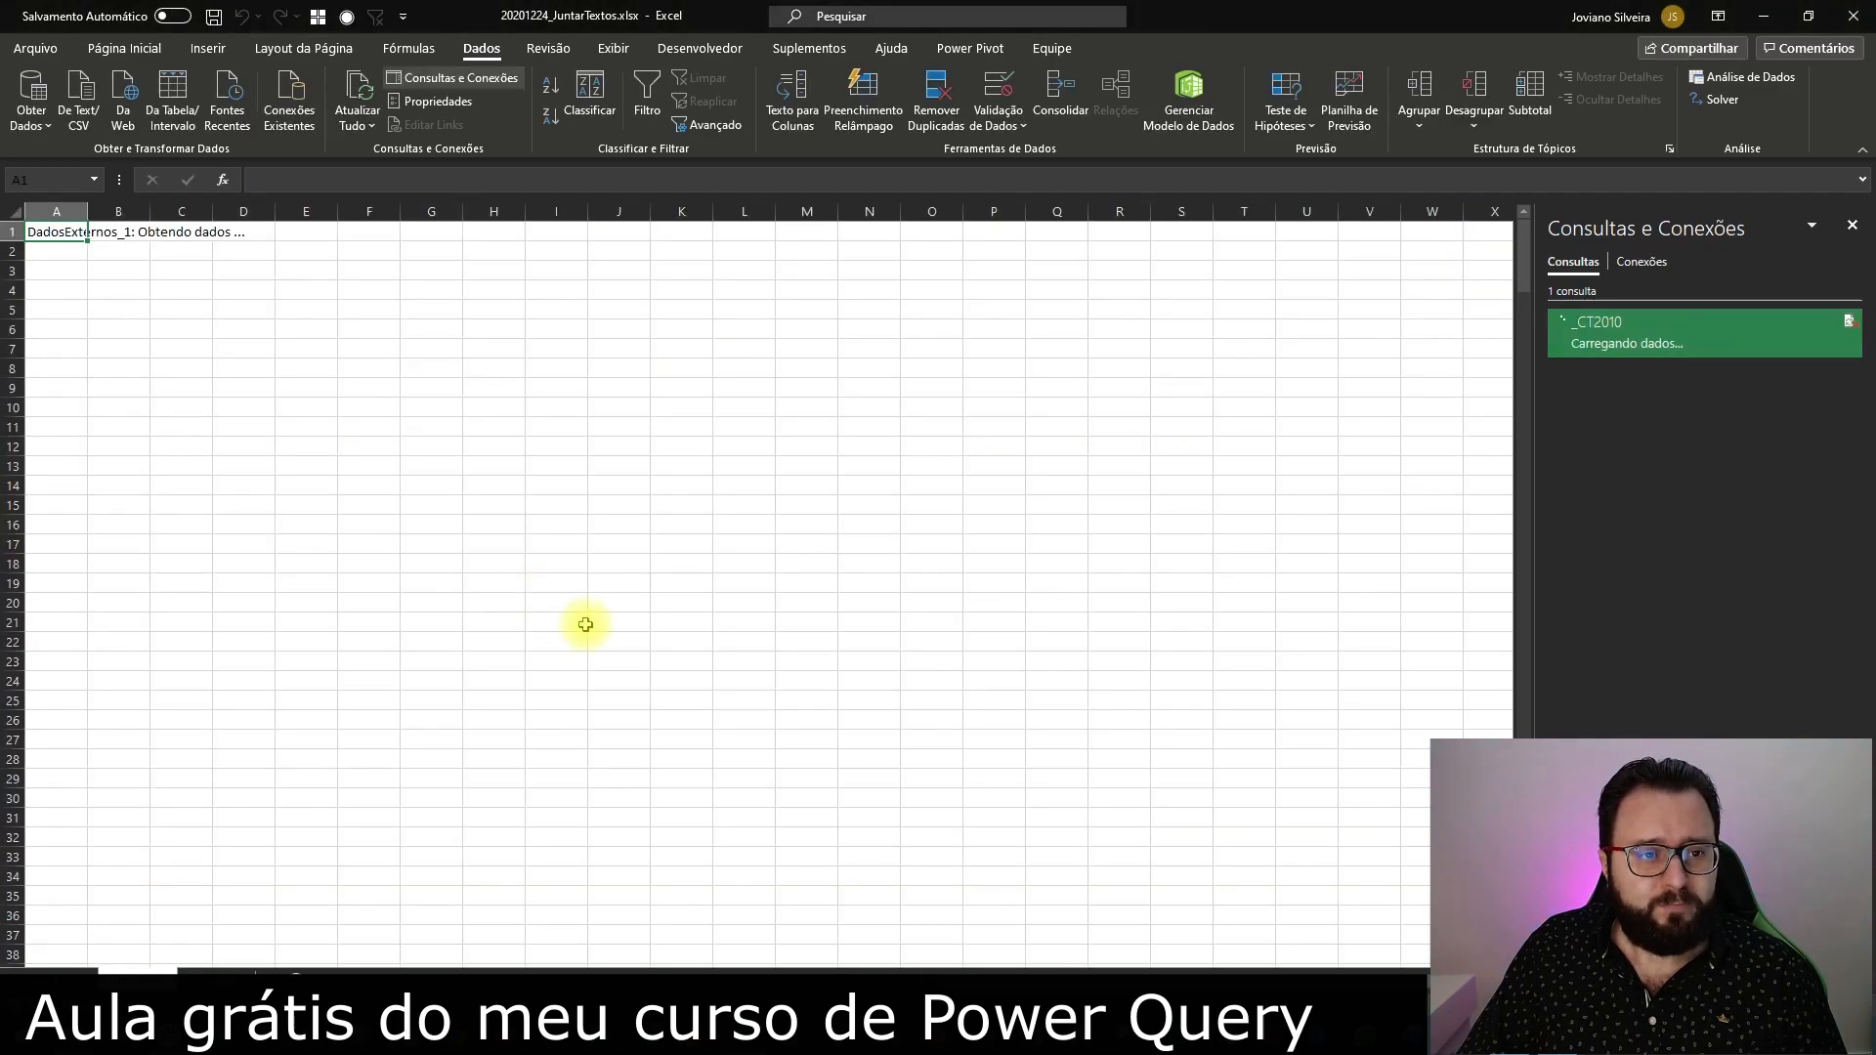
{"action": "scroll", "coordinate": [1072, 373], "scroll_direction": "down", "scroll_amount": 20}
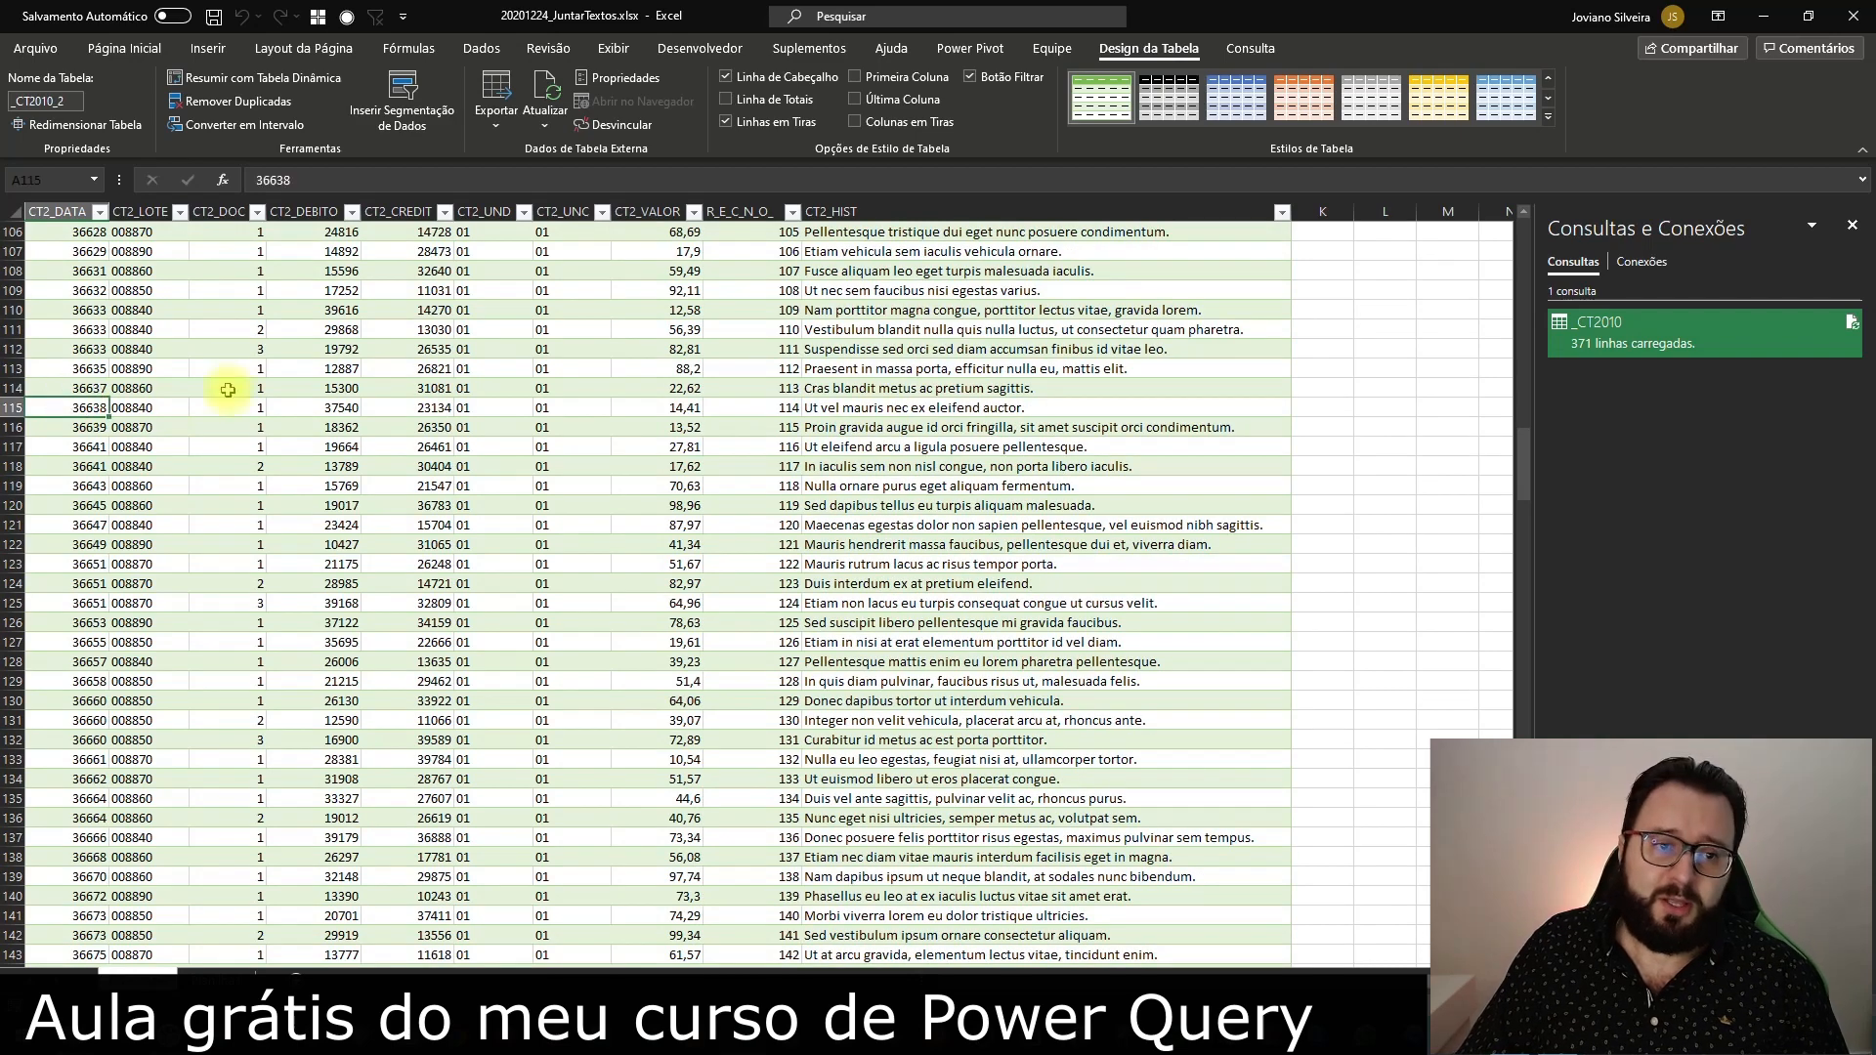
Reopen the _CT2010 query in the Power Query Editor and set the CT2_DATA column's data type to Date (Data)
{"action": "double_click", "coordinate": [1667, 332]}
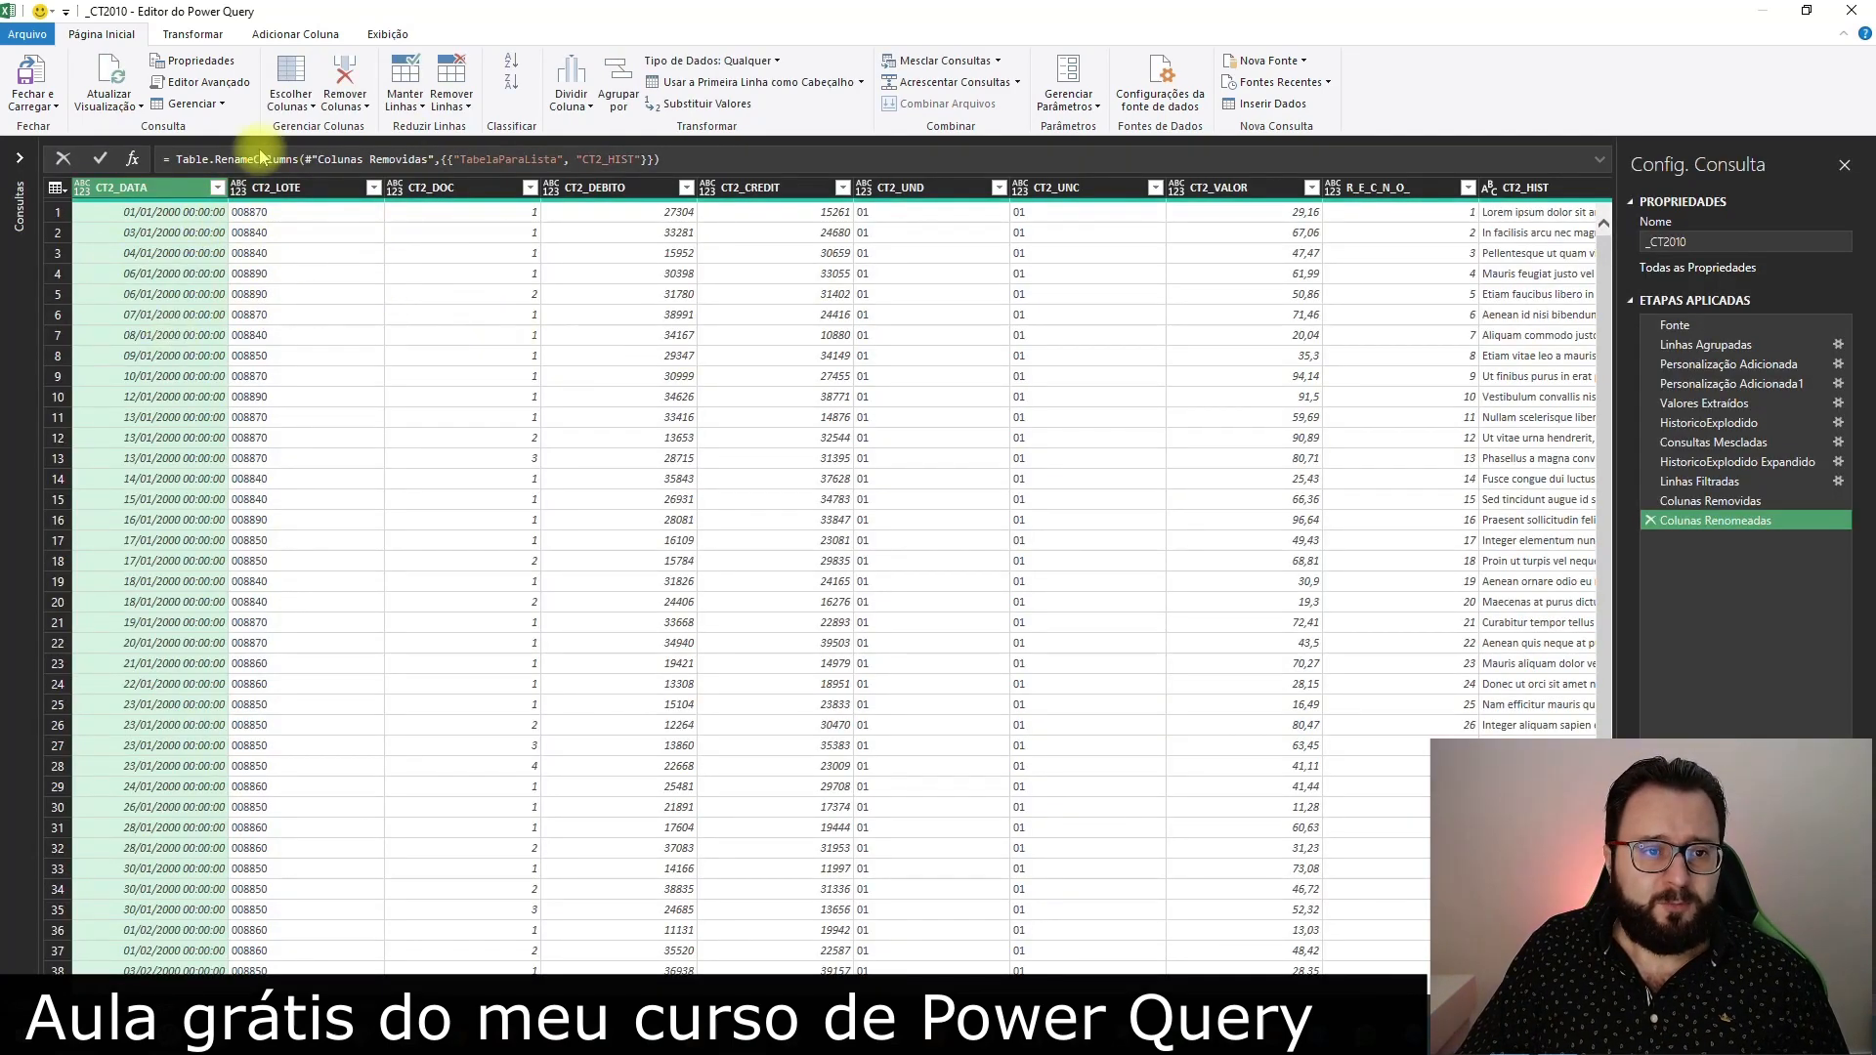
{"action": "left_click", "coordinate": [81, 187]}
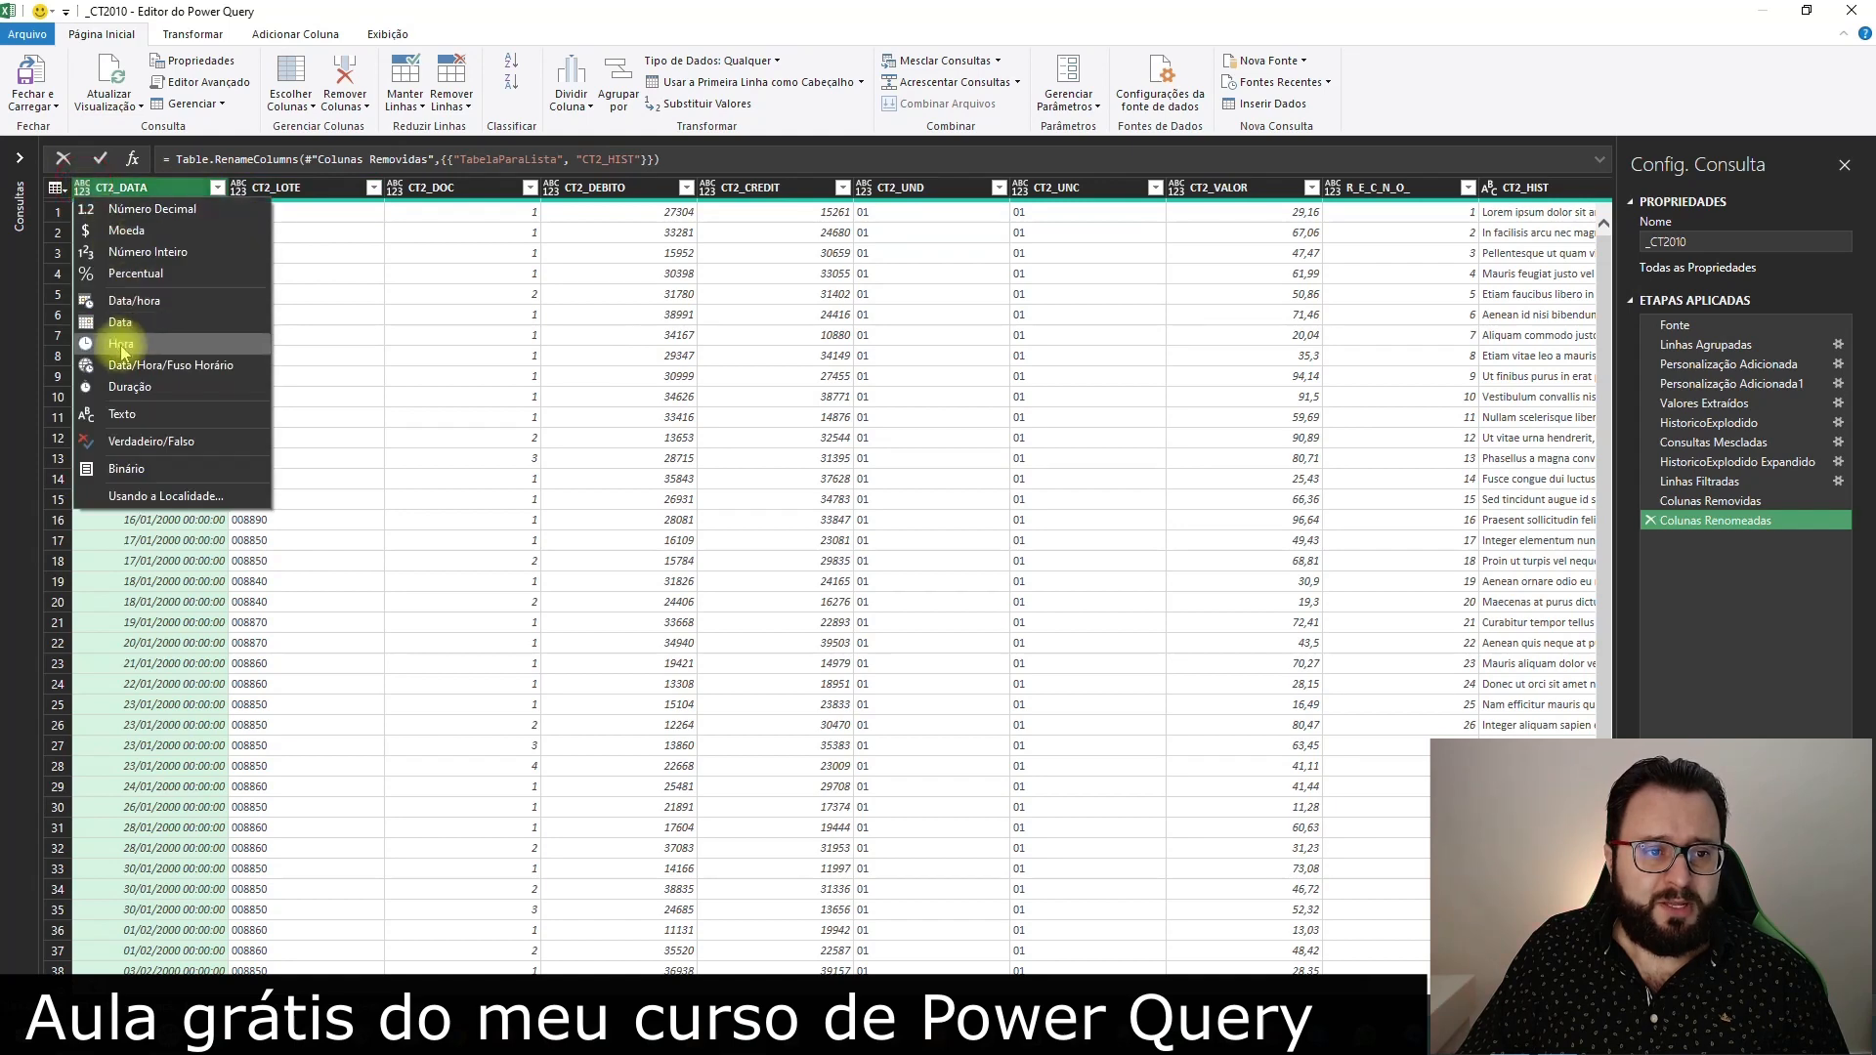
{"action": "left_click", "coordinate": [120, 322]}
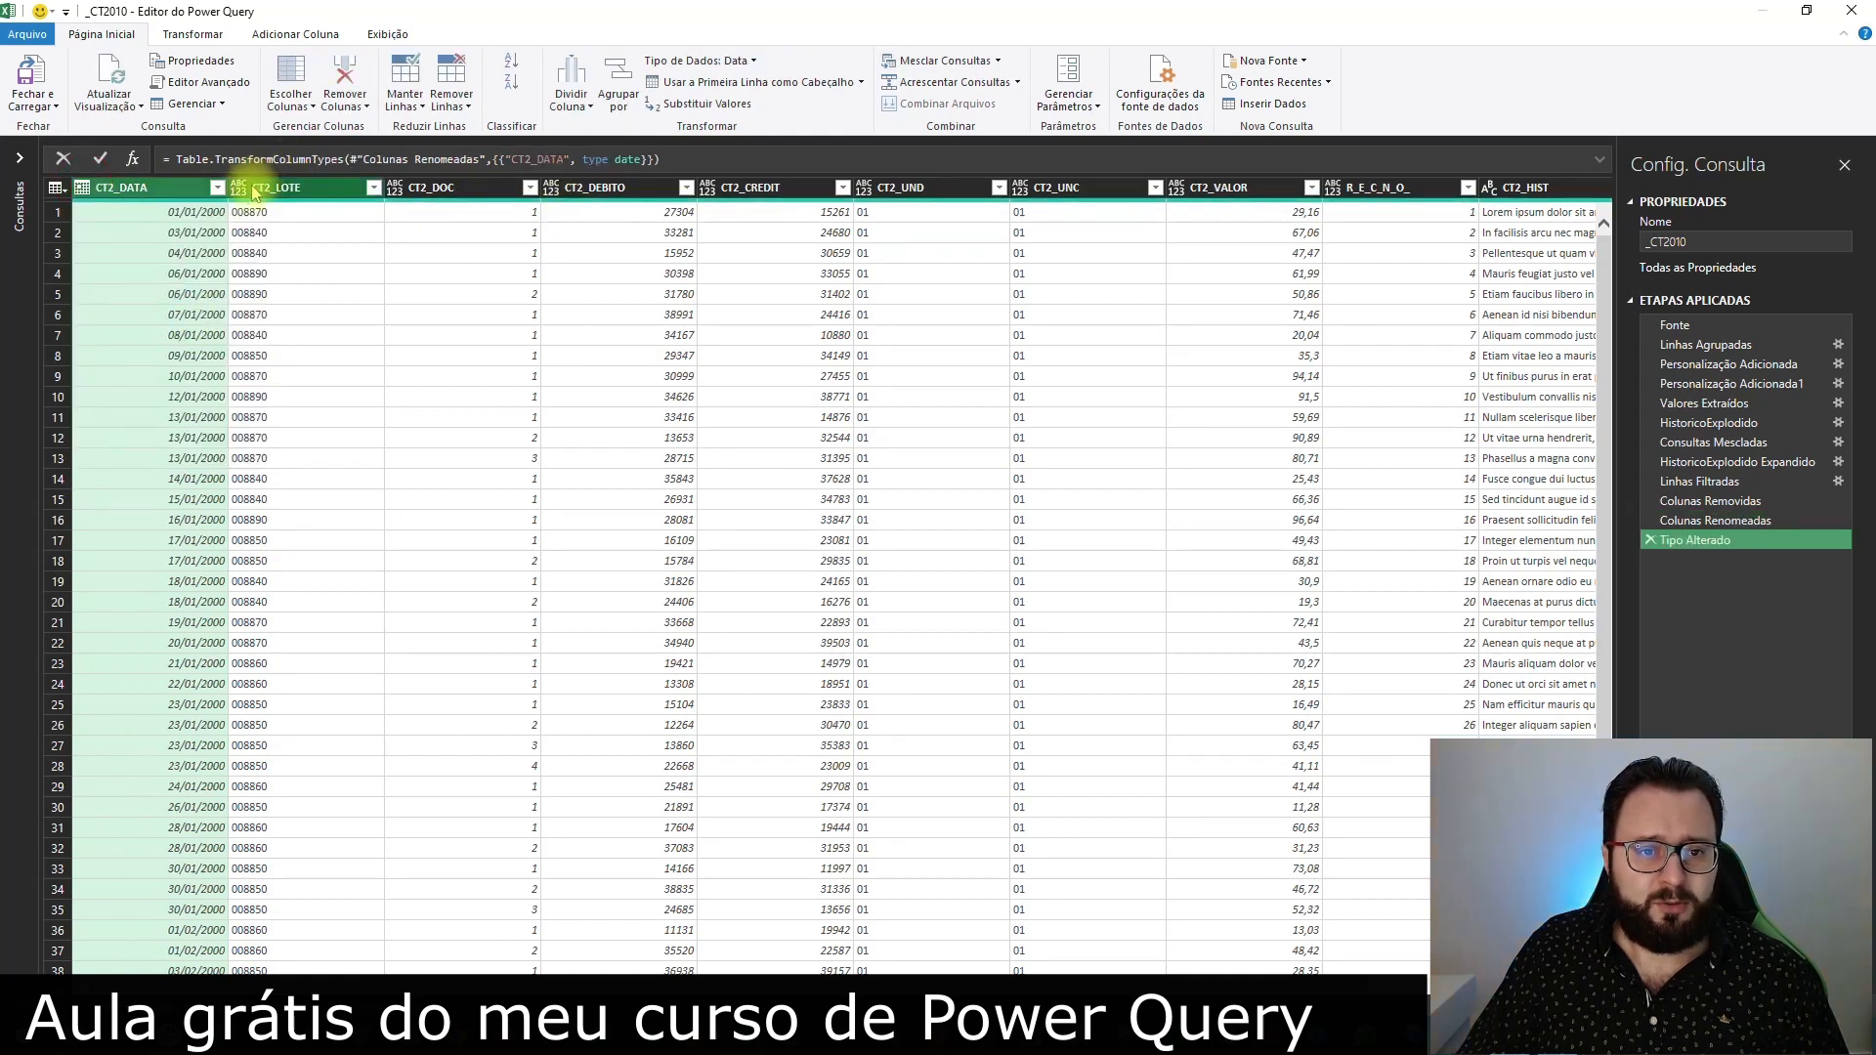
Set the data type of the CT2_LOTE and CT2_DOC columns to Text (Texto)
{"action": "left_click", "coordinate": [238, 188]}
{"action": "left_click", "coordinate": [435, 187]}
{"action": "left_click", "coordinate": [430, 186], "text": "ctrl"}
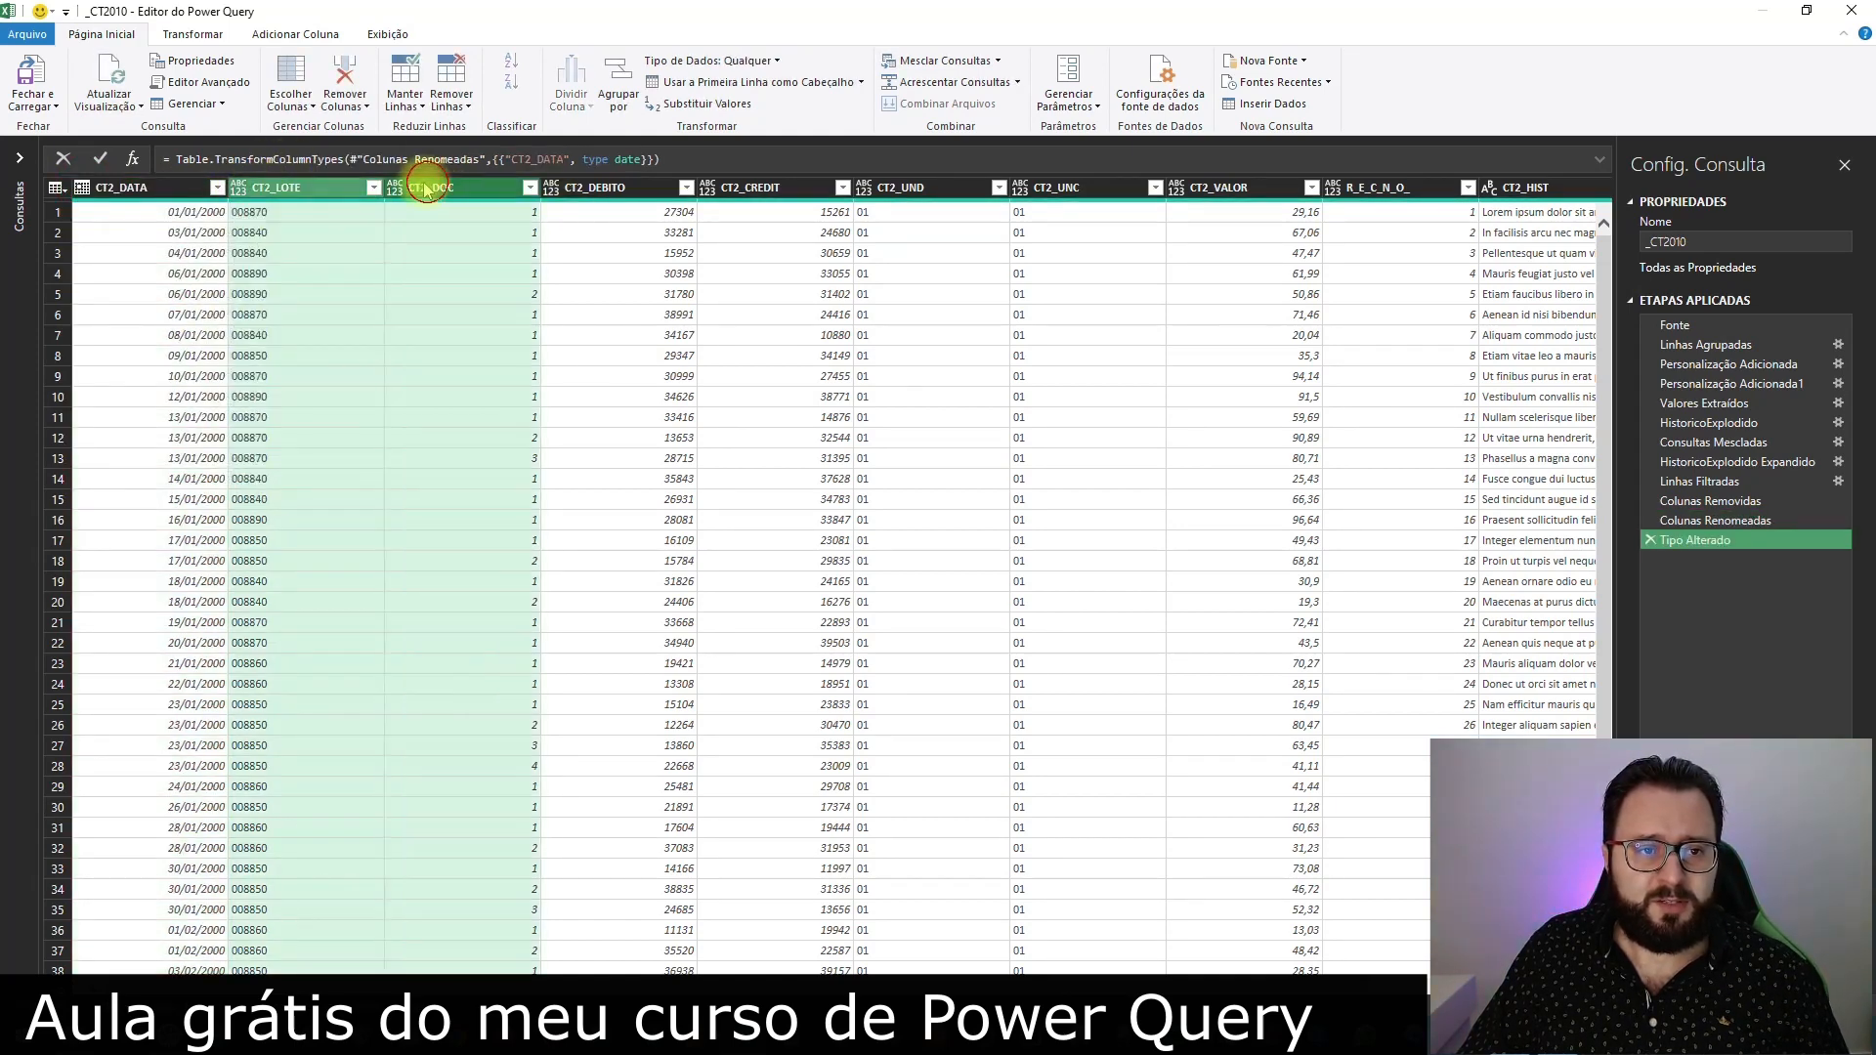
{"action": "left_click", "coordinate": [192, 34]}
{"action": "left_click", "coordinate": [202, 63]}
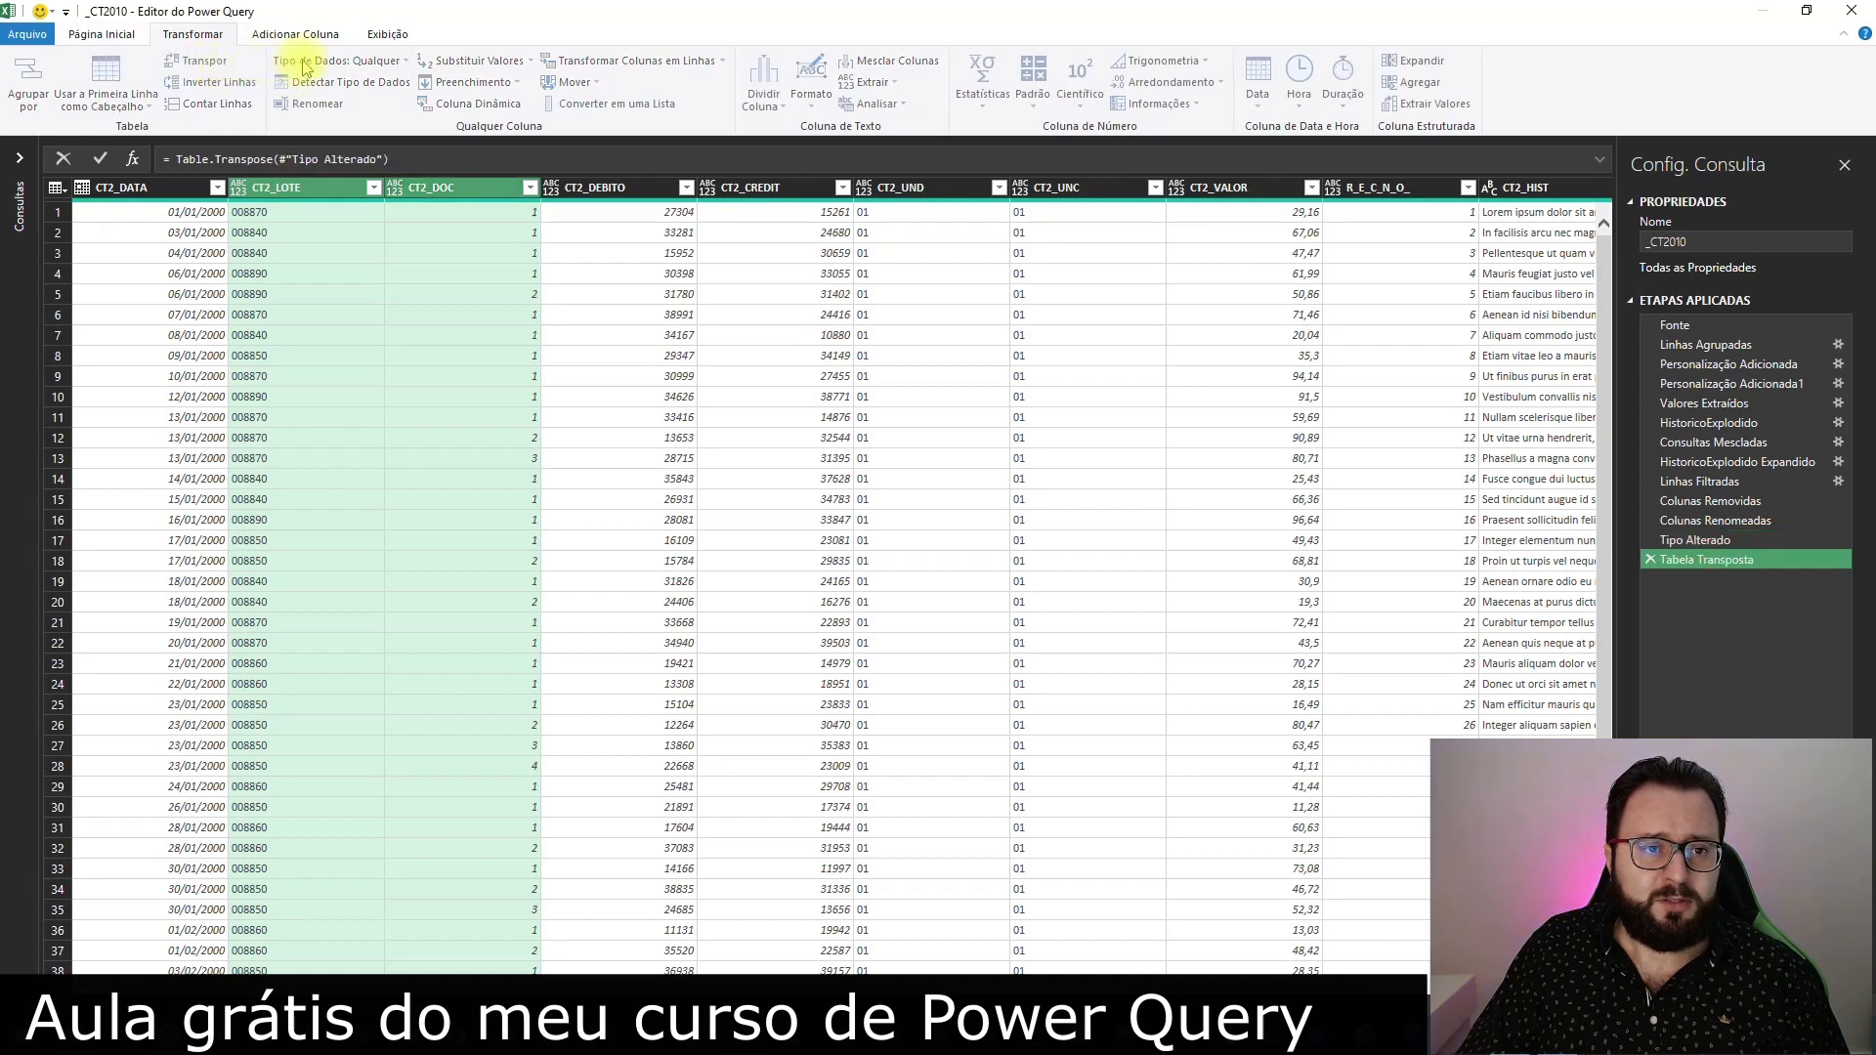
{"action": "left_click", "coordinate": [1650, 560]}
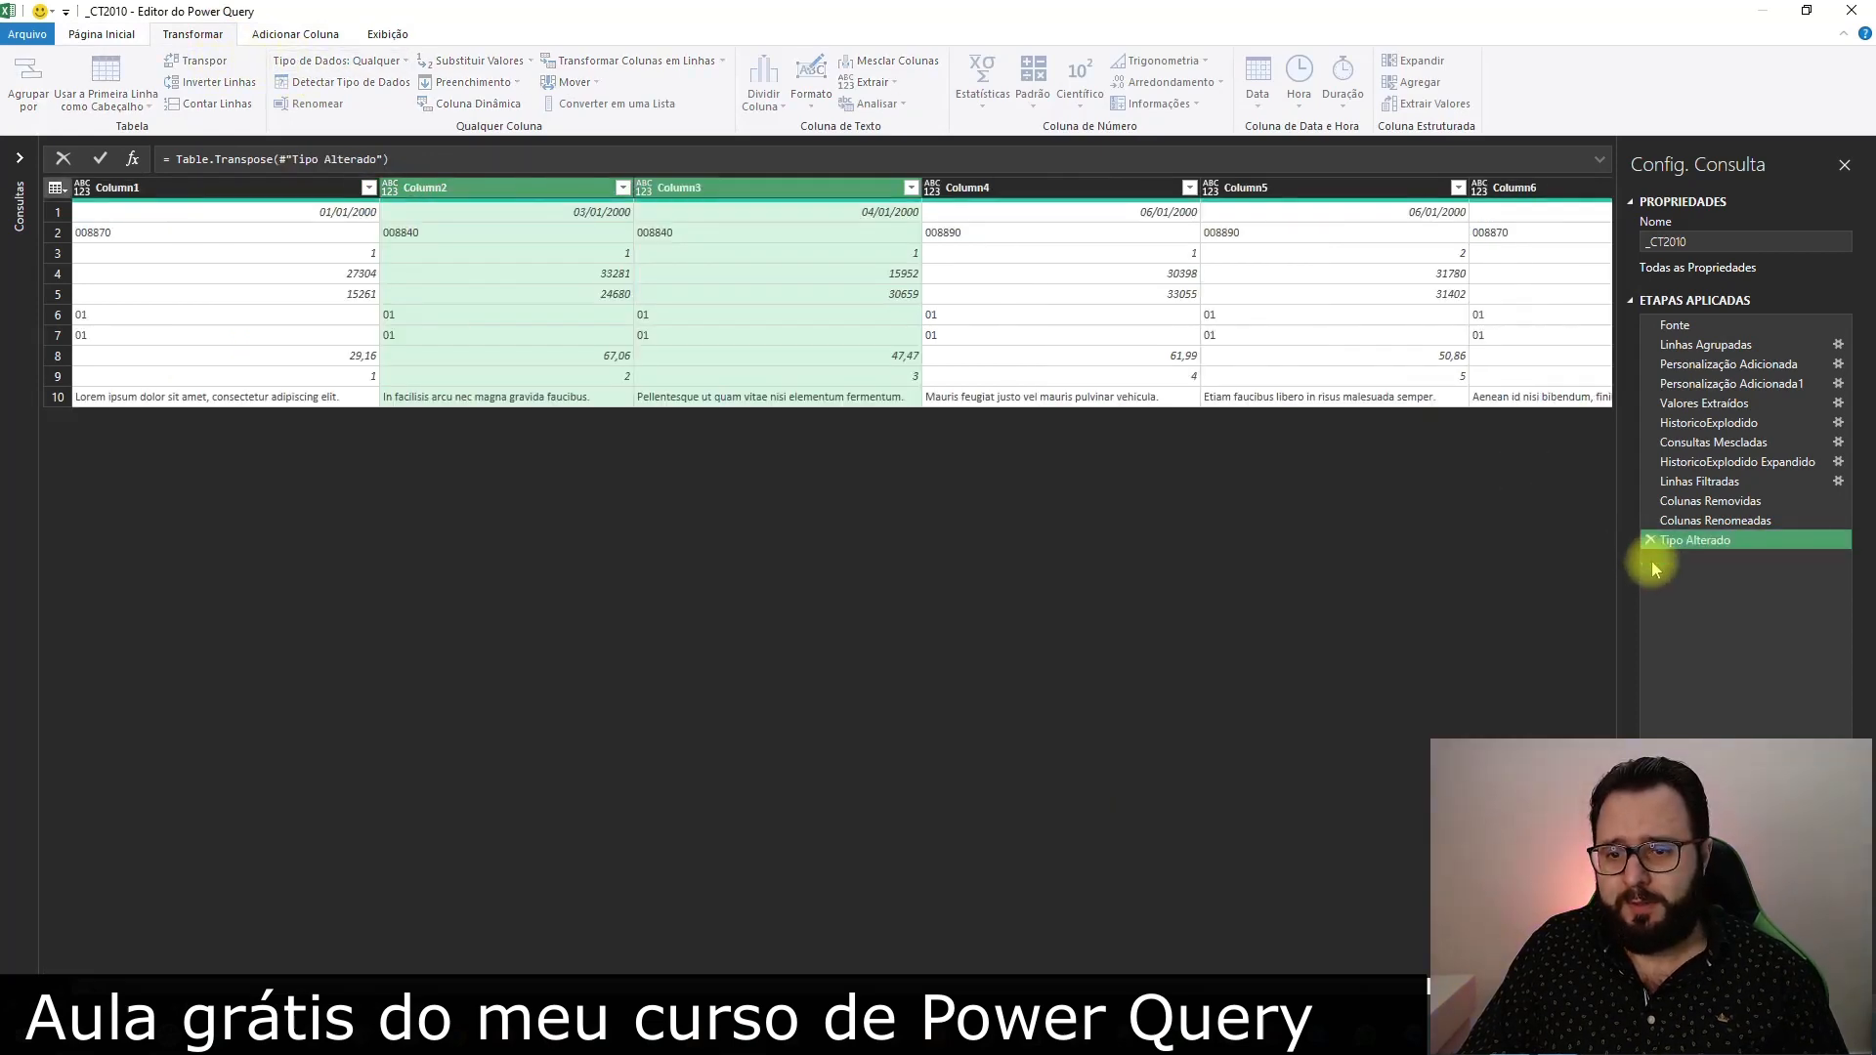
{"action": "left_click", "coordinate": [341, 61]}
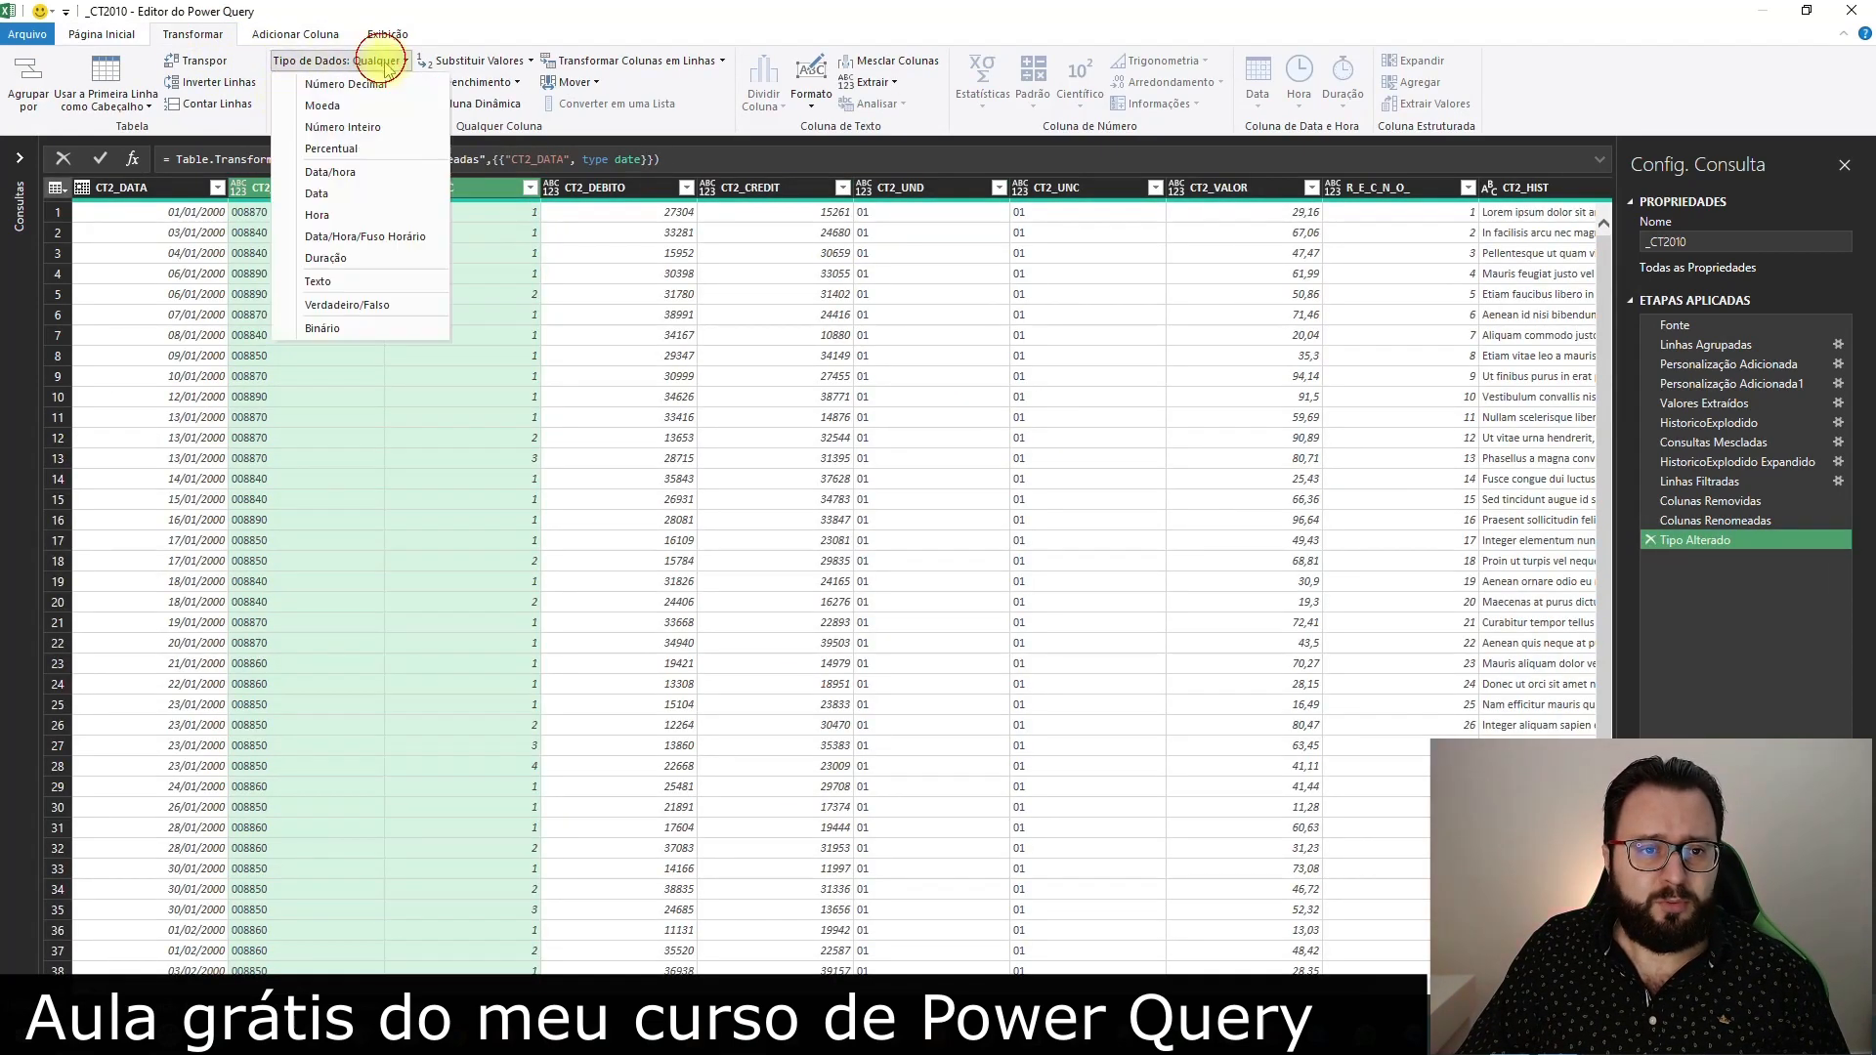
{"action": "left_click", "coordinate": [353, 278]}
Set the CT2_DEBITO, CT2_CREDIT, CT2_UND and CT2_UNC columns to the Text (Texto) data type
{"action": "left_click", "coordinate": [606, 187]}
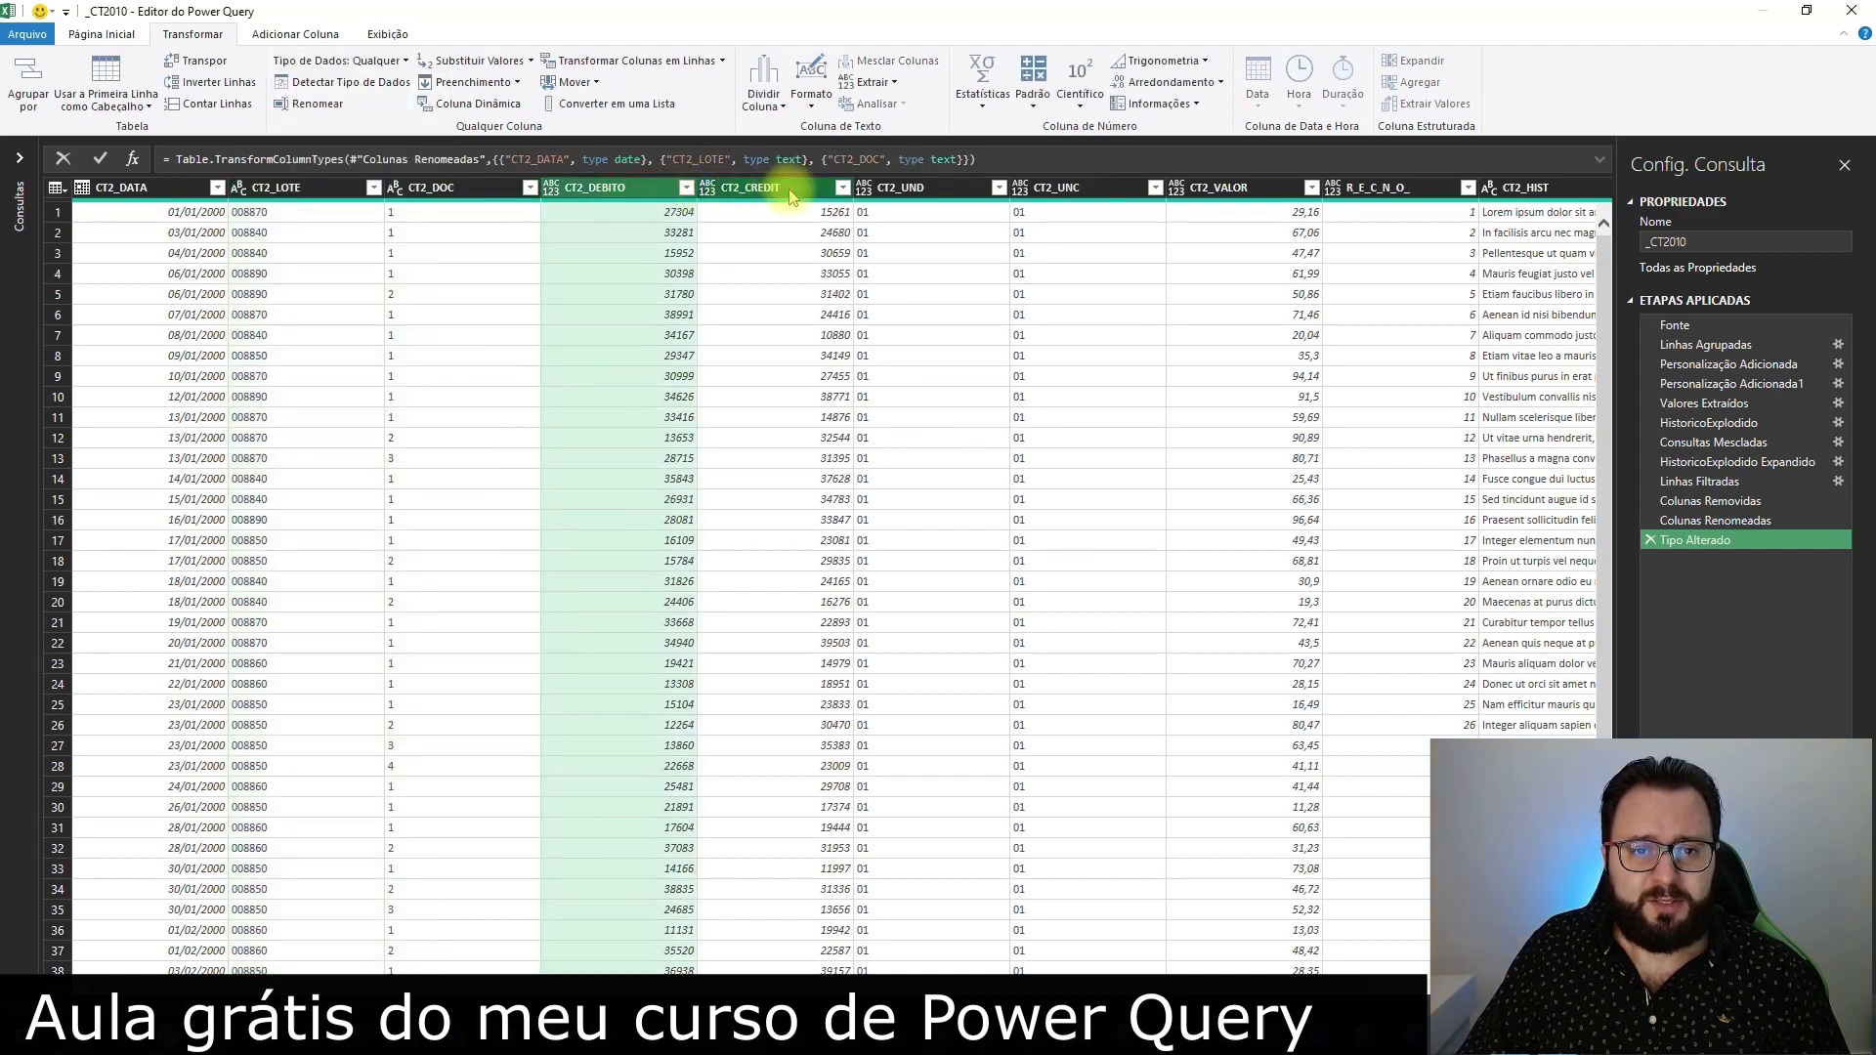
{"action": "left_click", "coordinate": [762, 186], "text": "ctrl"}
{"action": "left_click", "coordinate": [388, 68]}
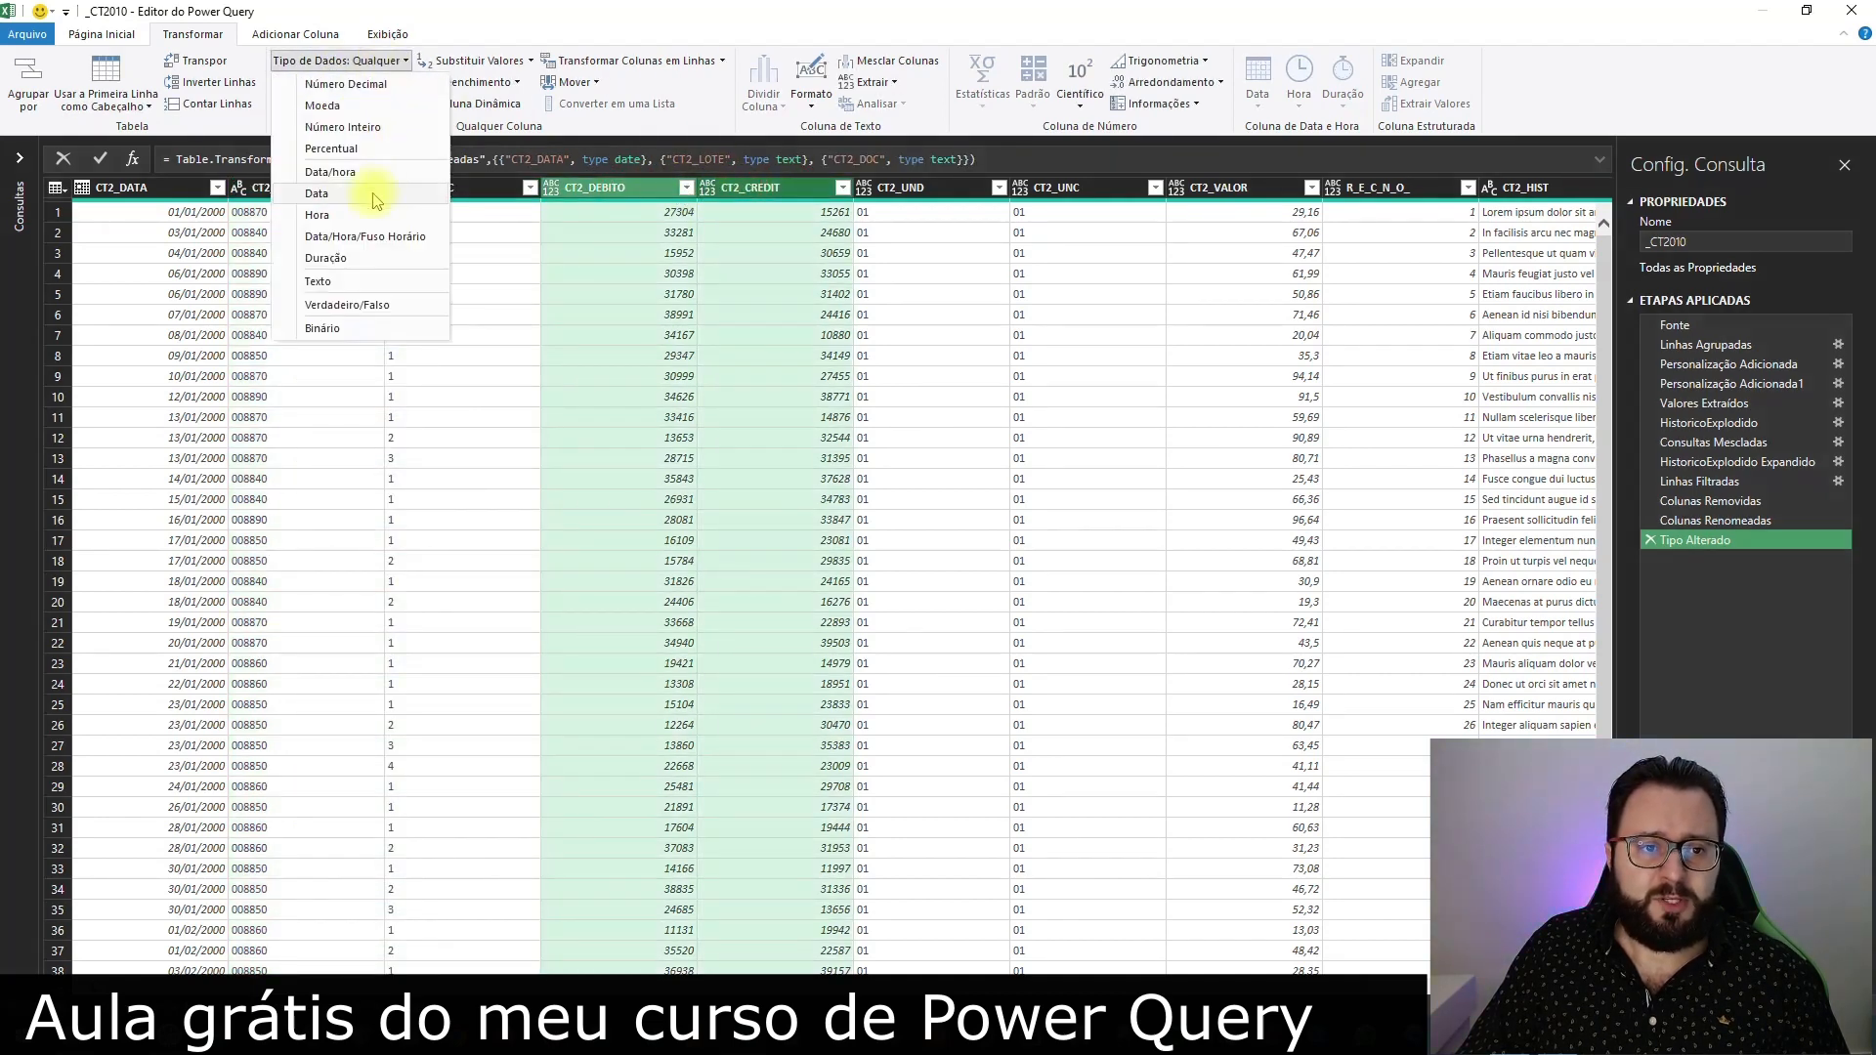
{"action": "left_click", "coordinate": [361, 281]}
{"action": "left_click", "coordinate": [933, 186]}
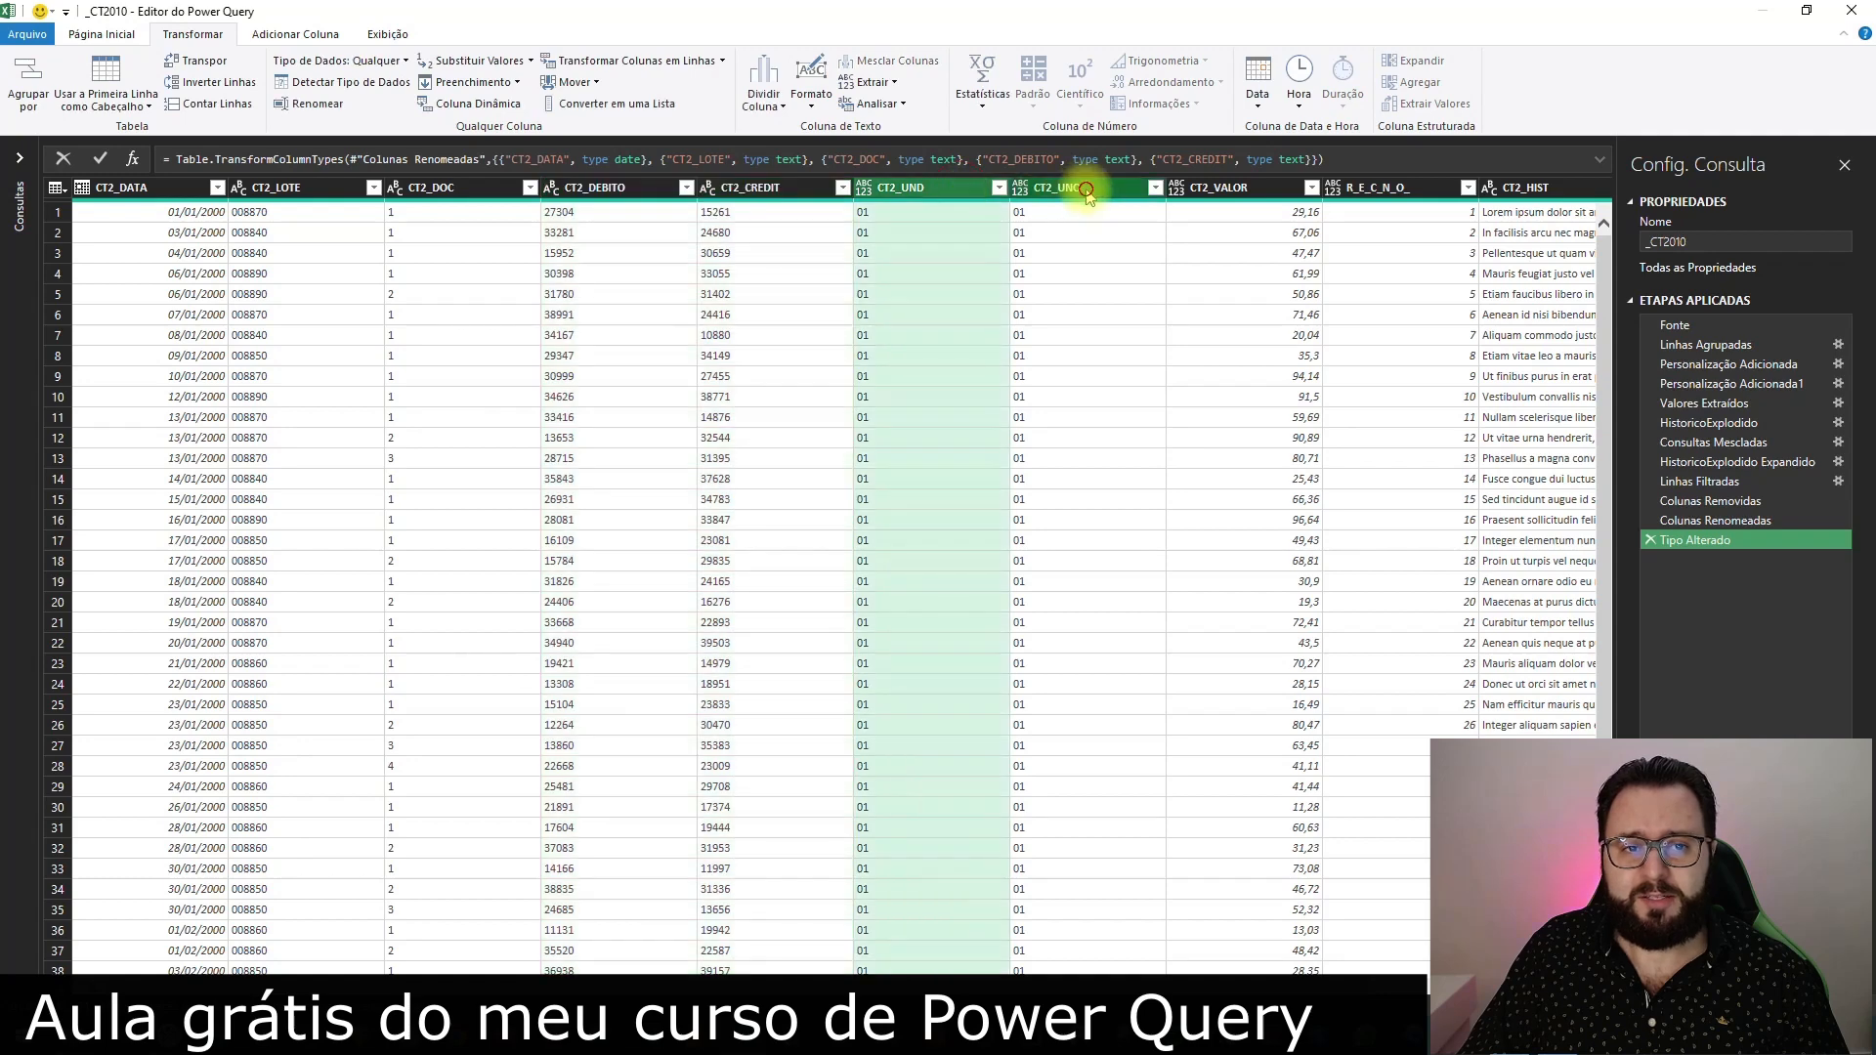
{"action": "left_click", "coordinate": [1075, 187], "text": "ctrl"}
{"action": "left_click", "coordinate": [339, 63]}
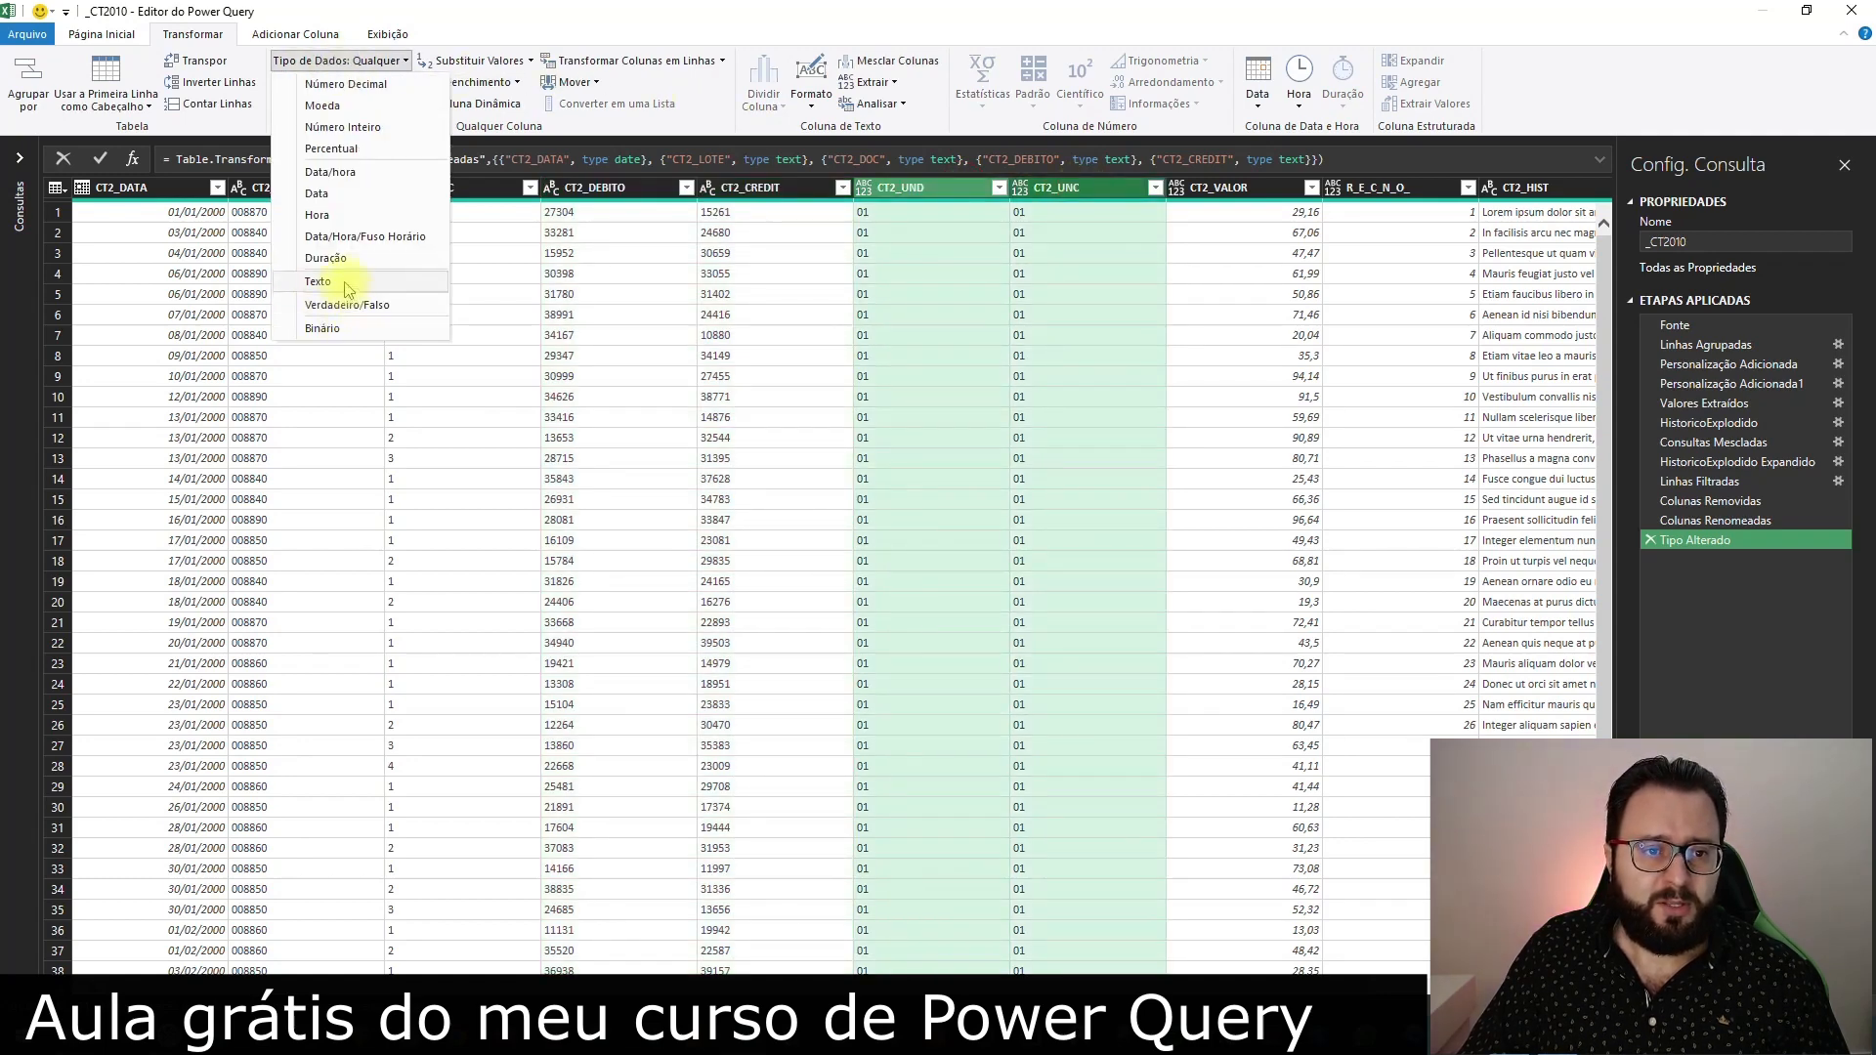
{"action": "left_click", "coordinate": [346, 281]}
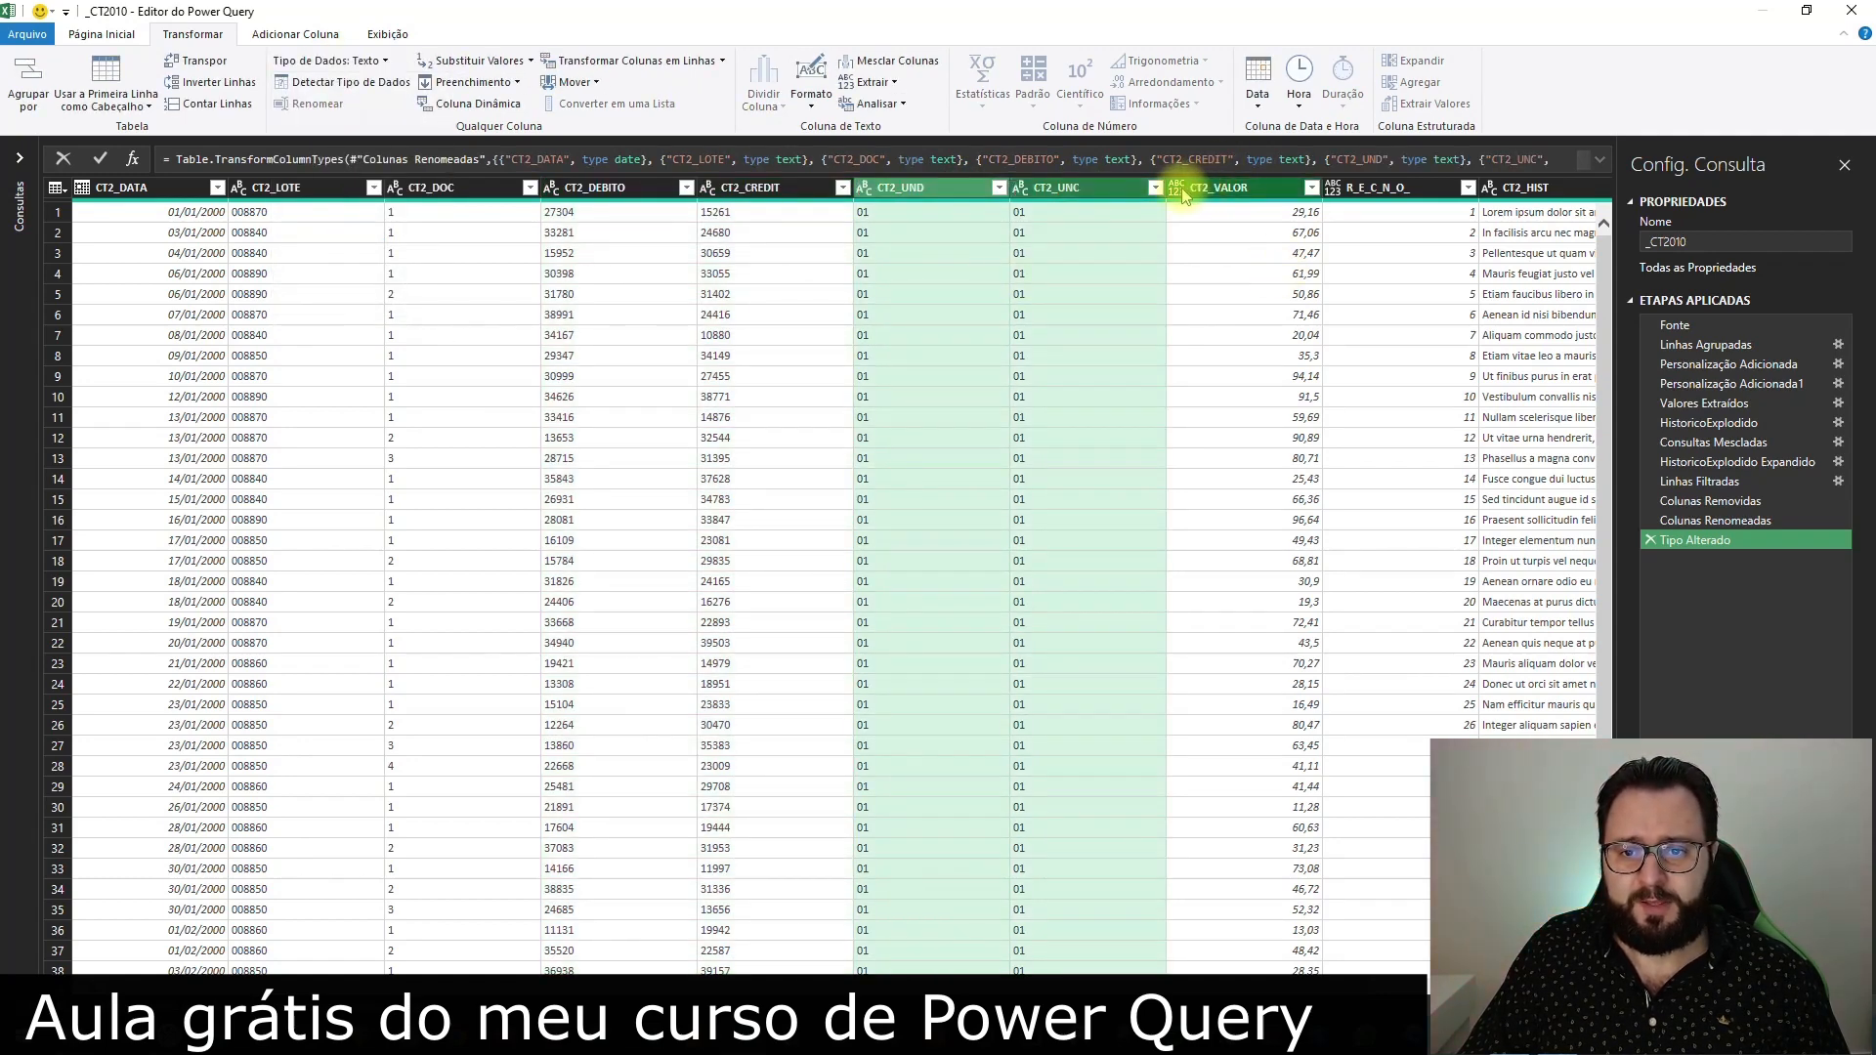
Set CT2_VALOR to Decimal Number (Número Decimal) and R_E_C_N_O_ to Whole Number (Número Inteiro)
{"action": "left_click", "coordinate": [1176, 187]}
{"action": "left_click", "coordinate": [1220, 214]}
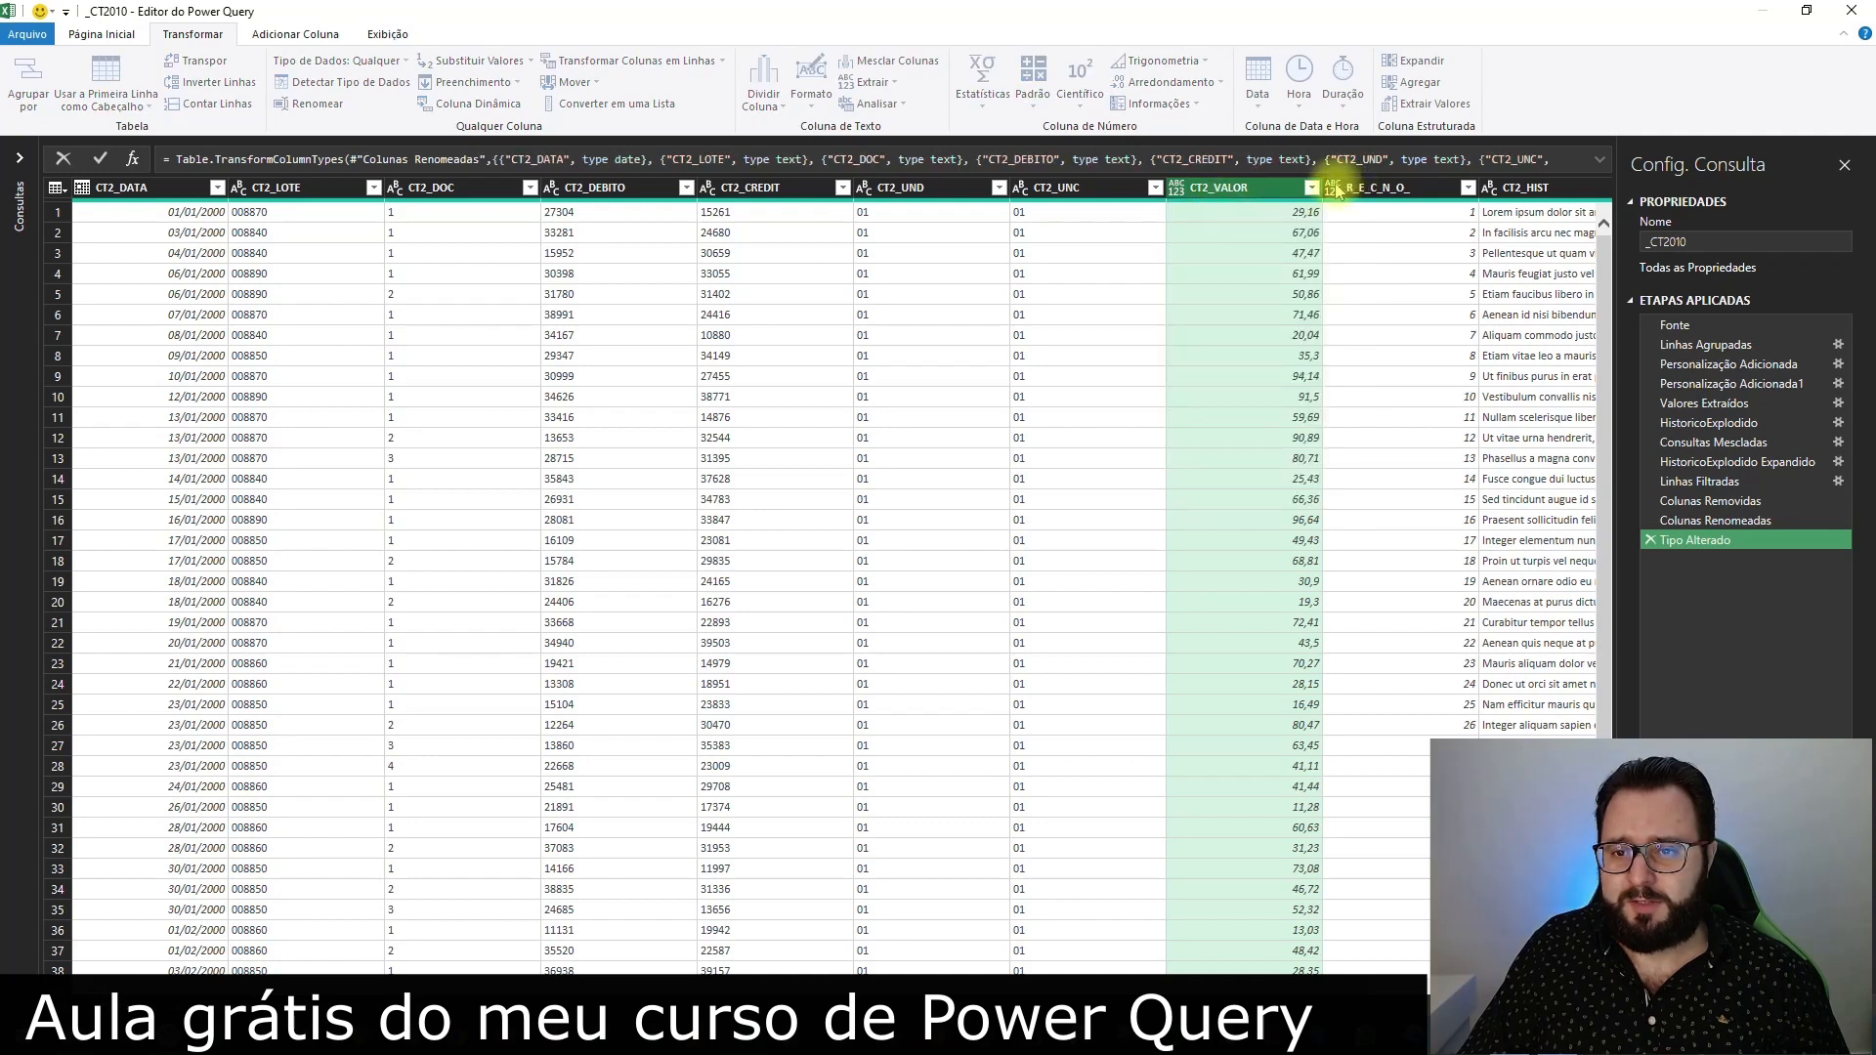
{"action": "left_click", "coordinate": [1334, 187]}
{"action": "left_click", "coordinate": [1397, 252]}
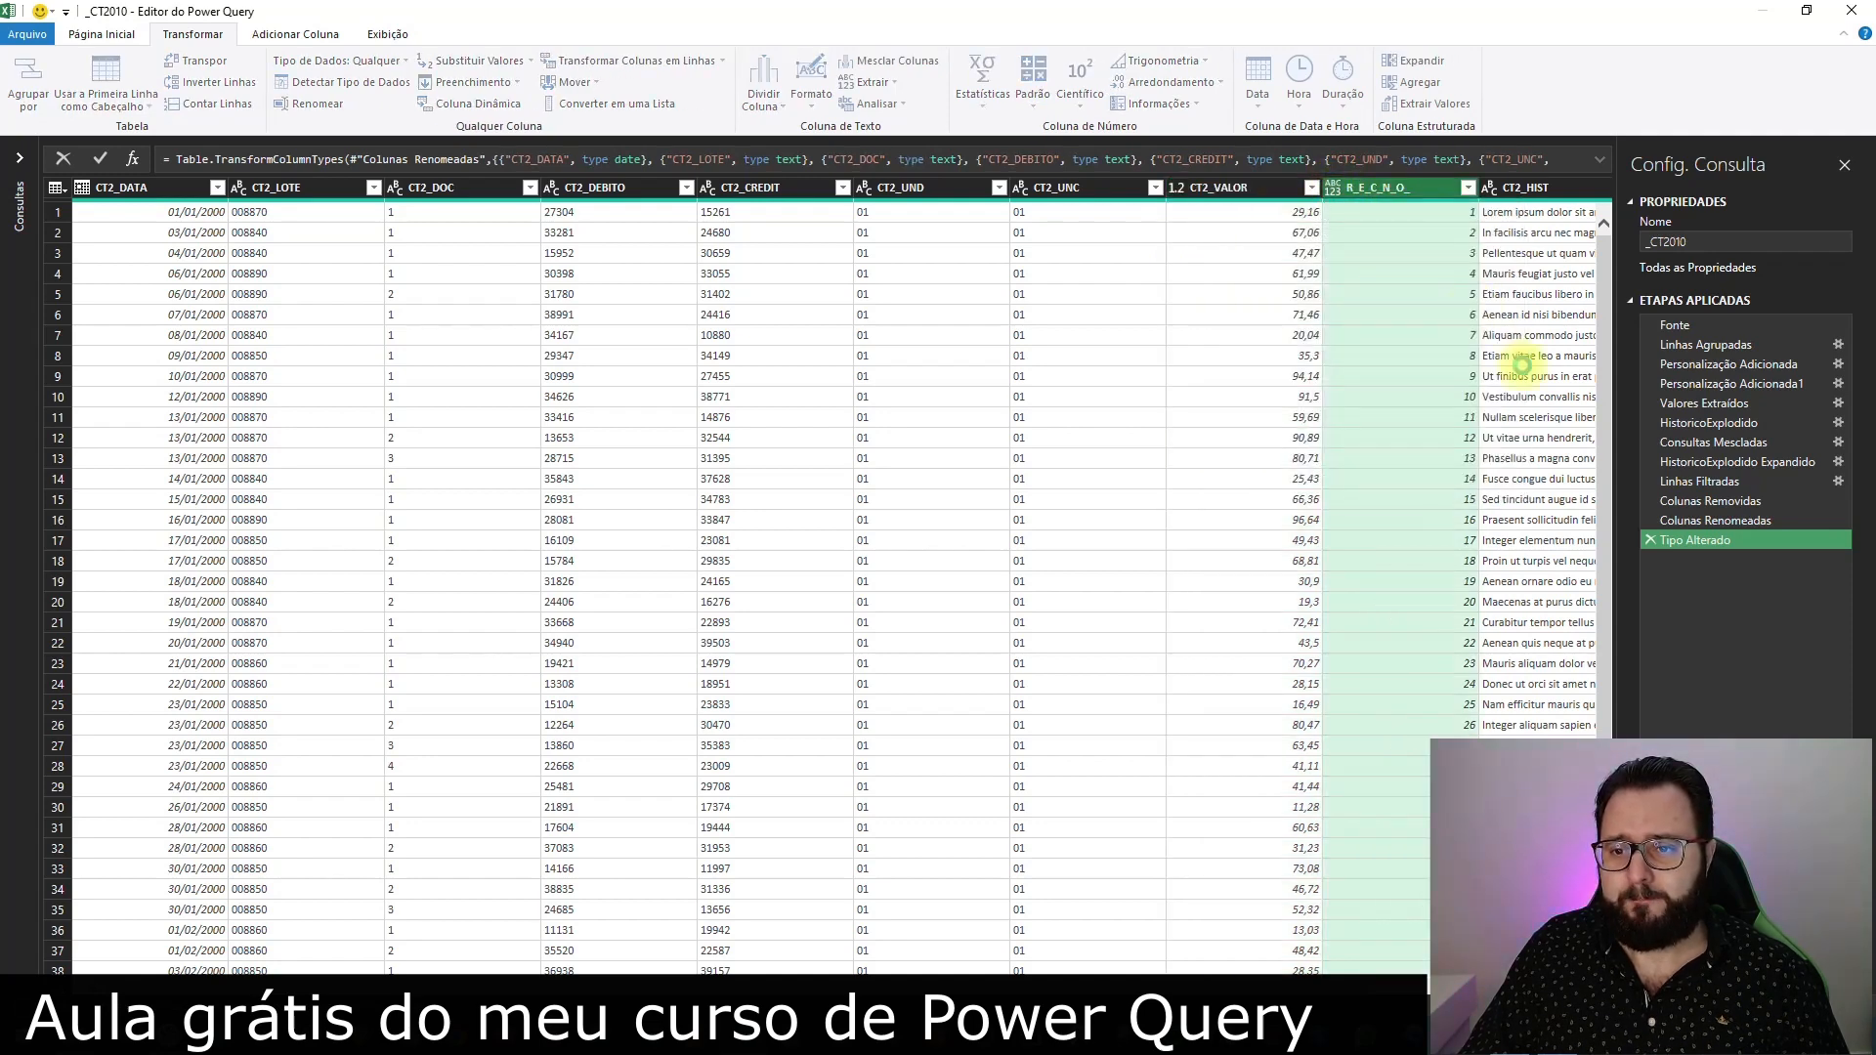
Close and load the retyped query into its worksheet table and review the joined CT2_HIST texts down to the last row
{"action": "left_click", "coordinate": [102, 33]}
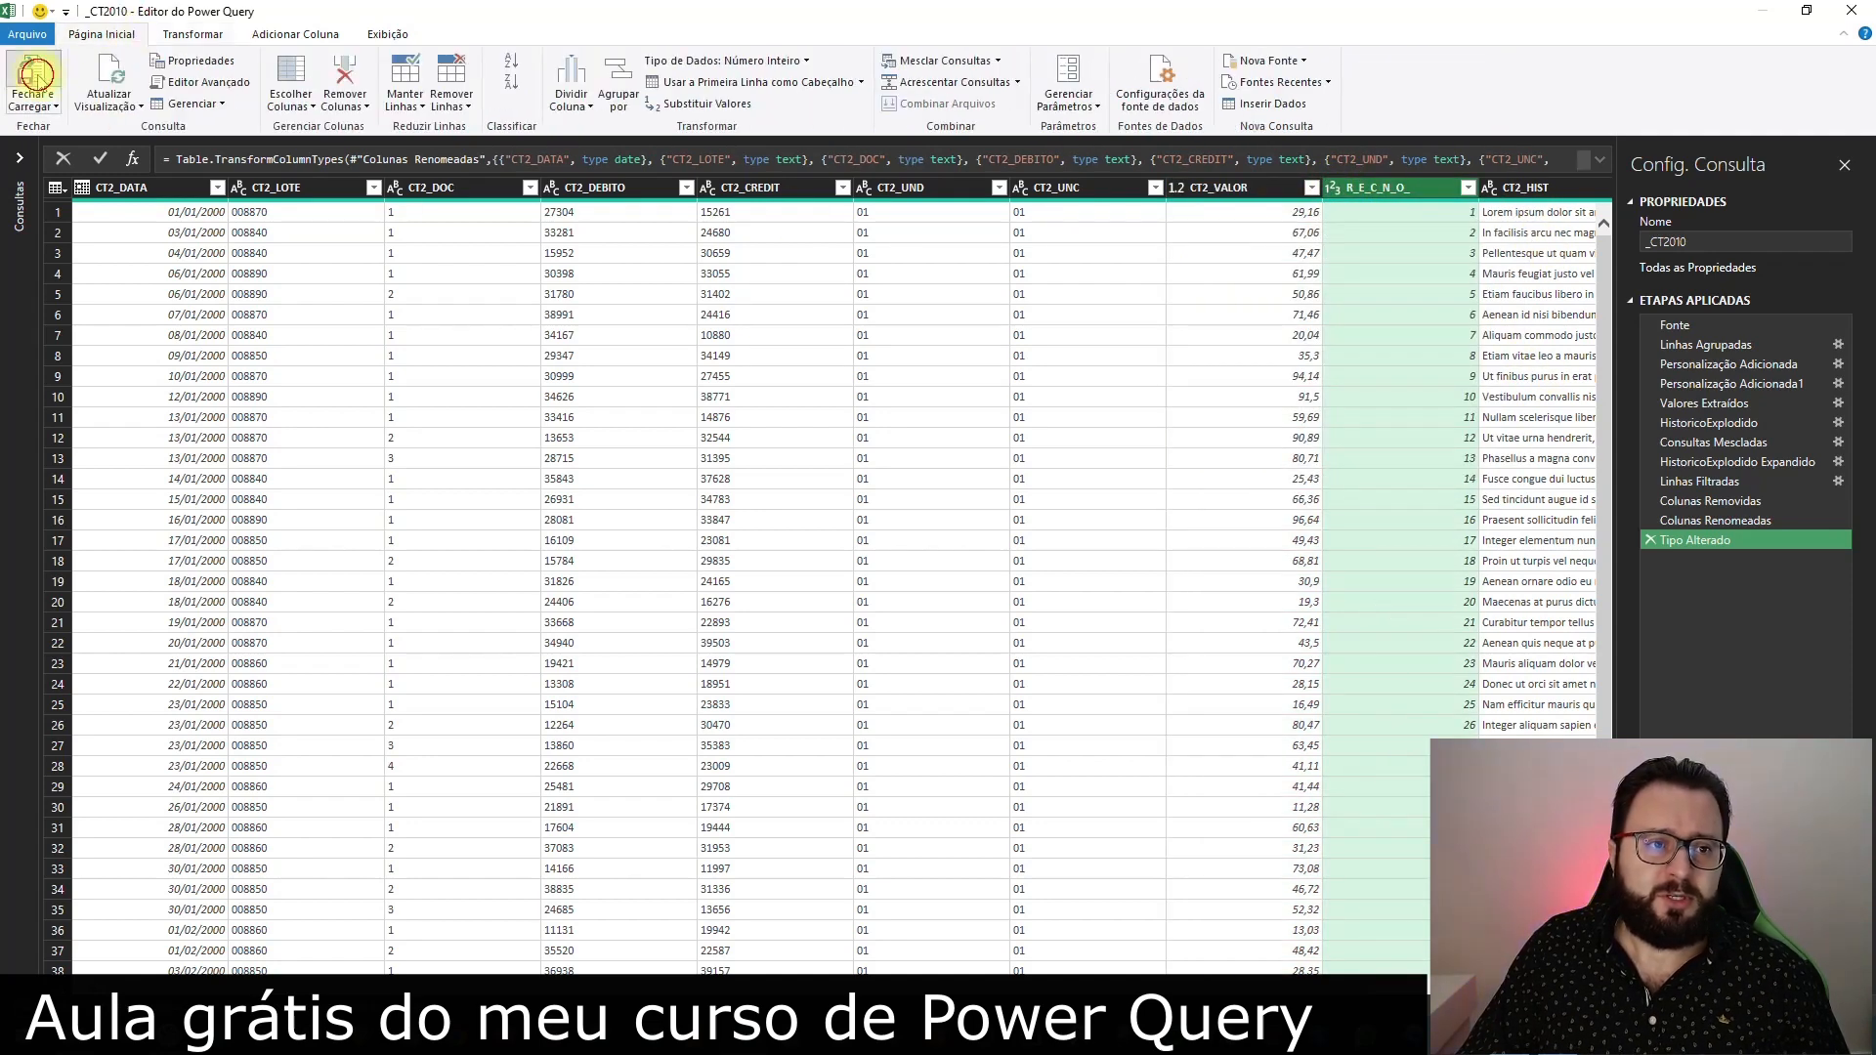
{"action": "left_click", "coordinate": [34, 75]}
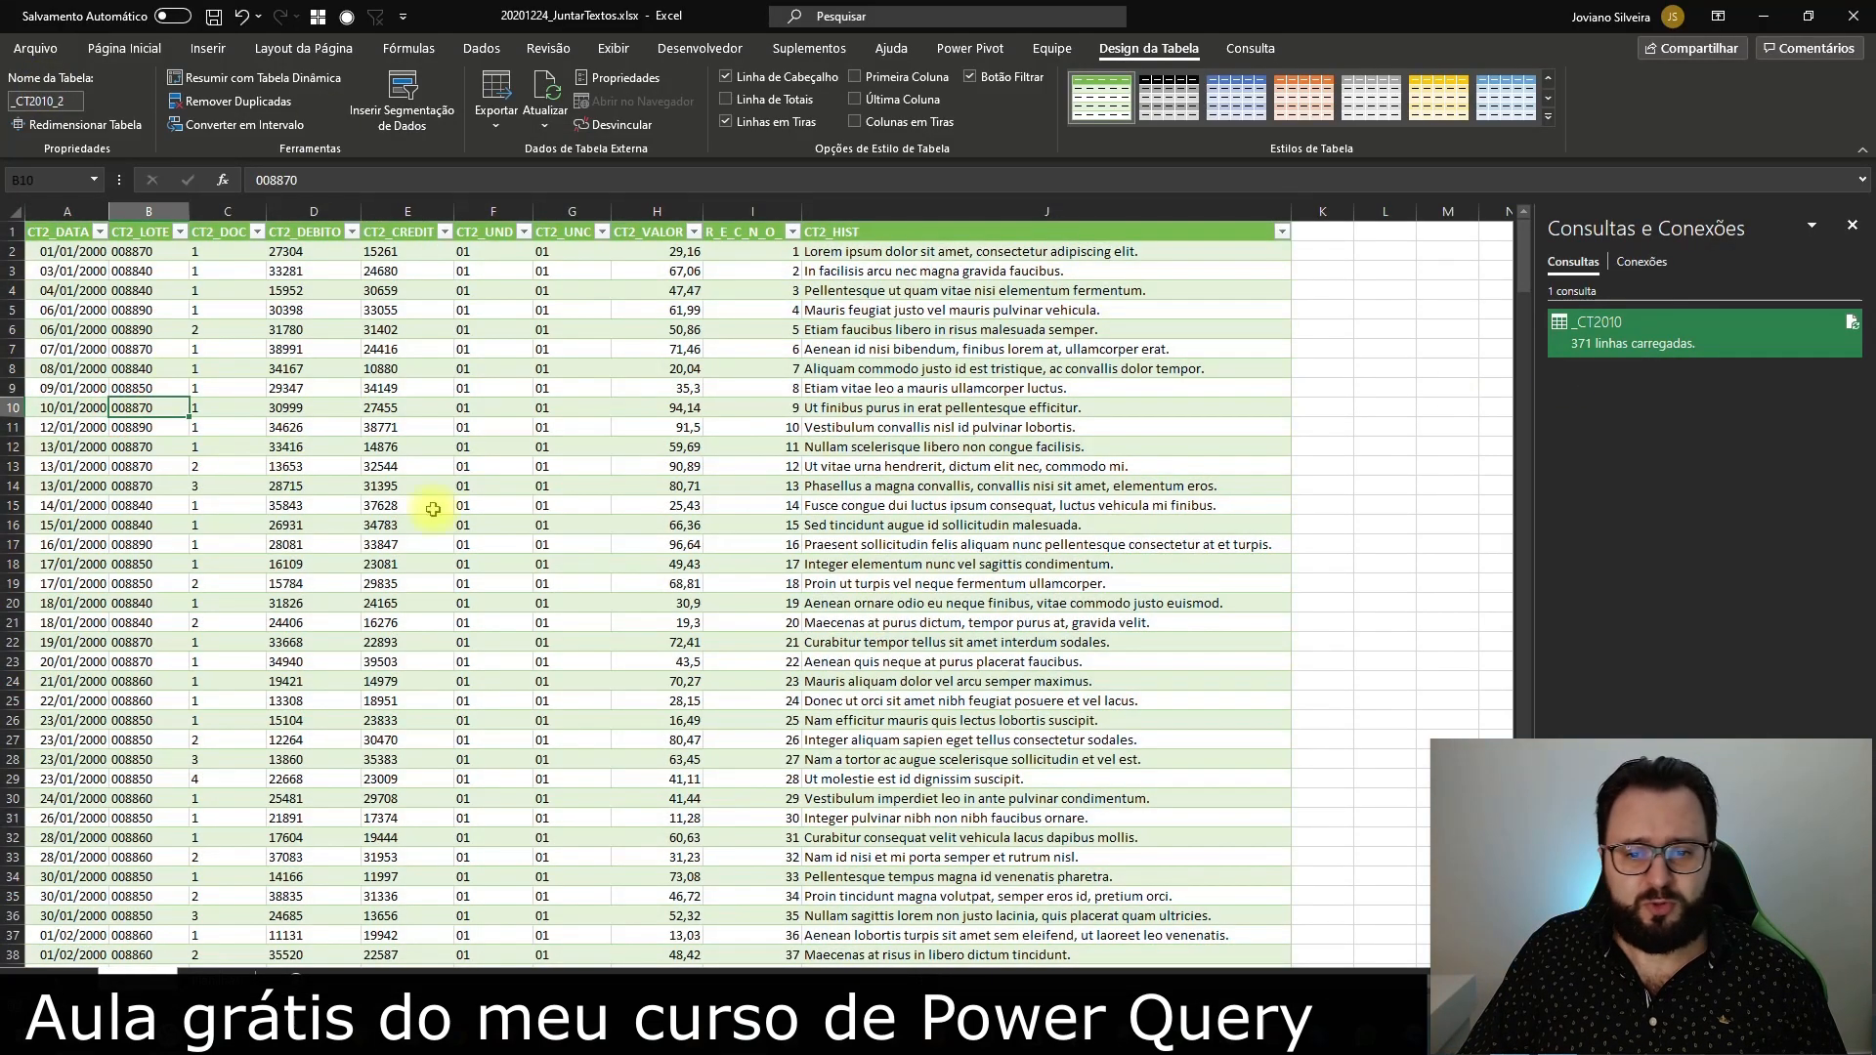
{"action": "left_click", "coordinate": [975, 601]}
{"action": "key", "text": "ctrl+Down"}
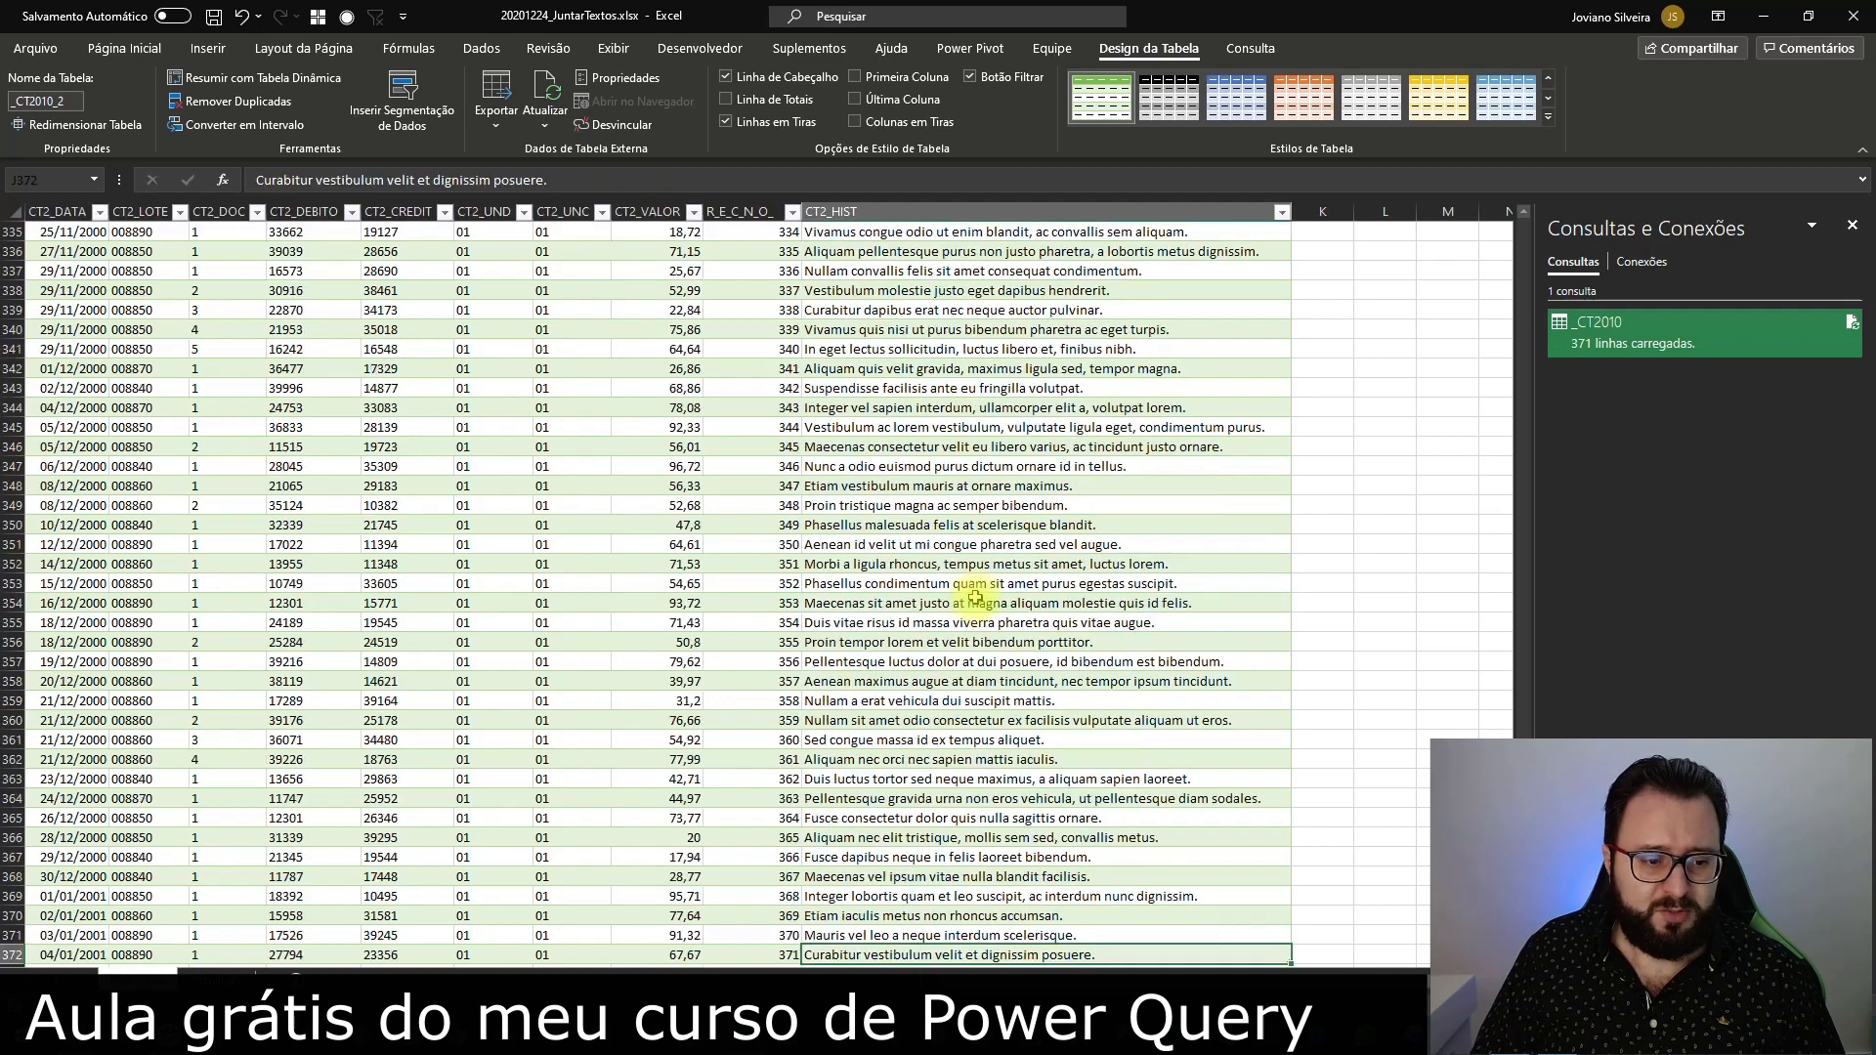
{"action": "key", "text": "ctrl+Up"}
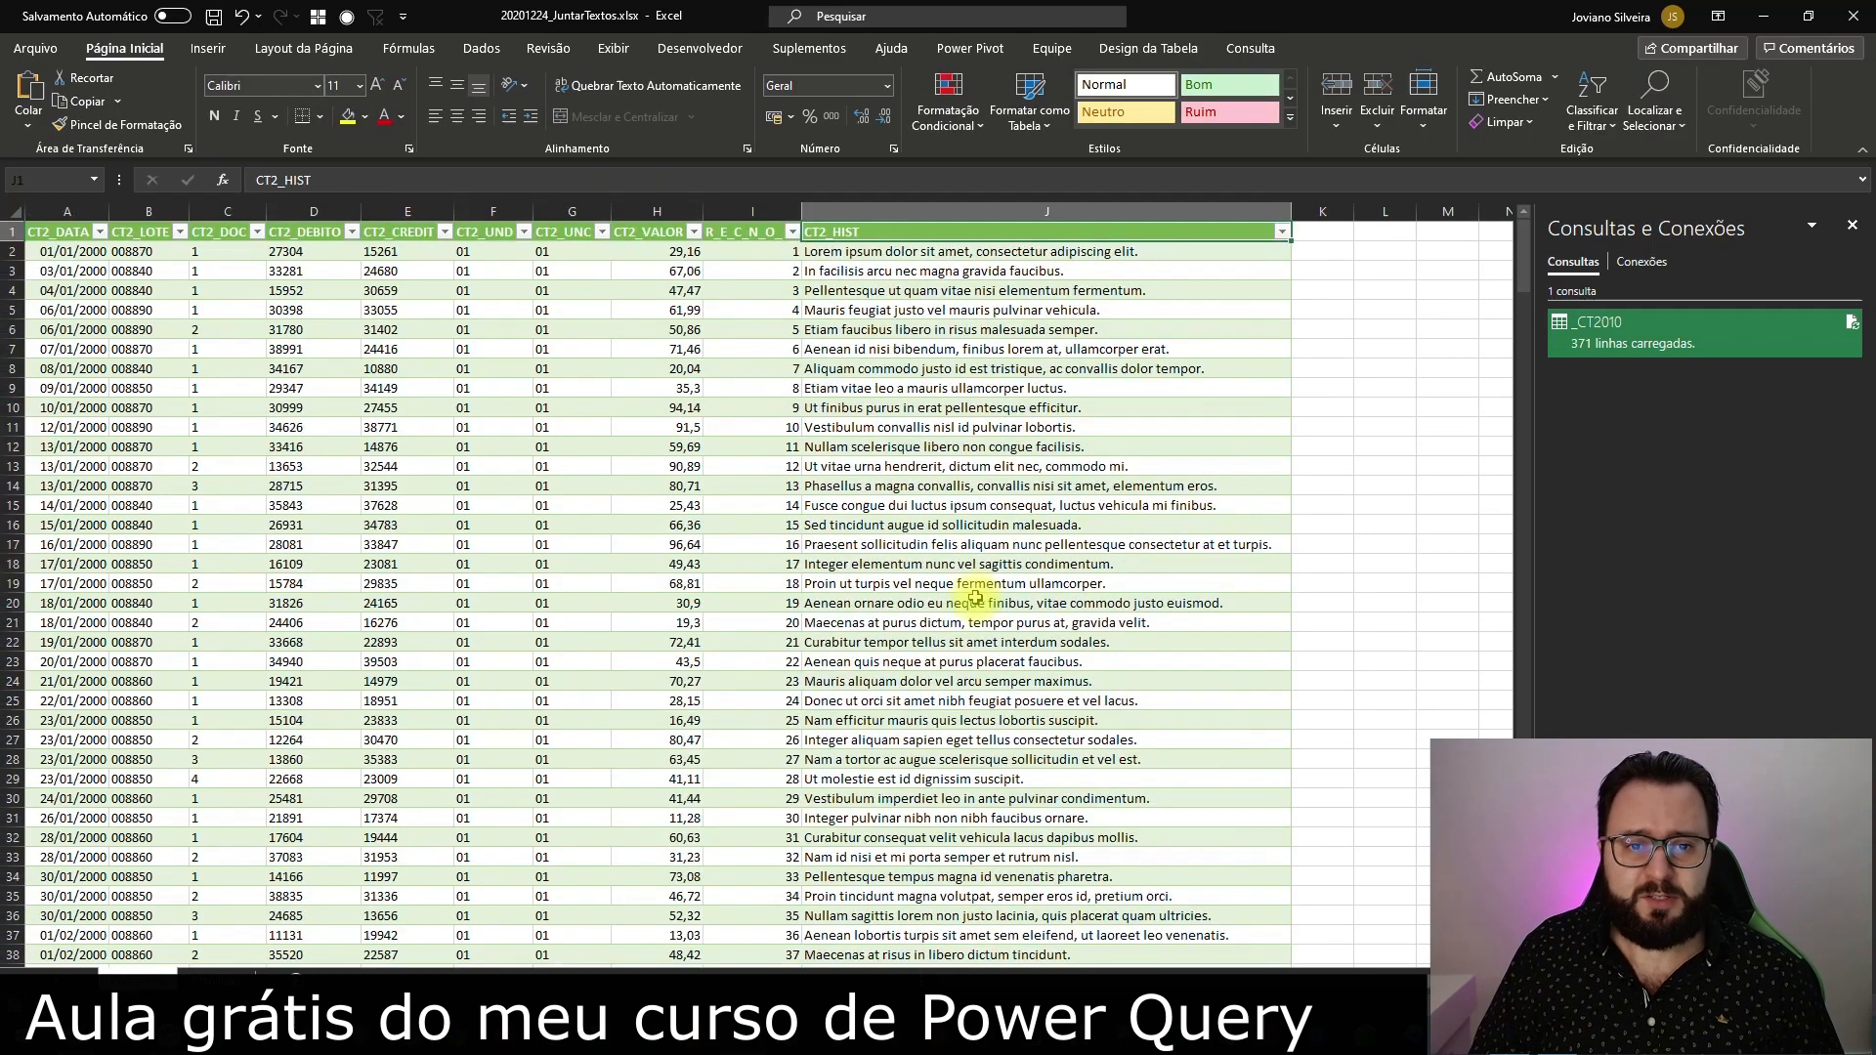
{"action": "key", "text": "ctrl+Left"}
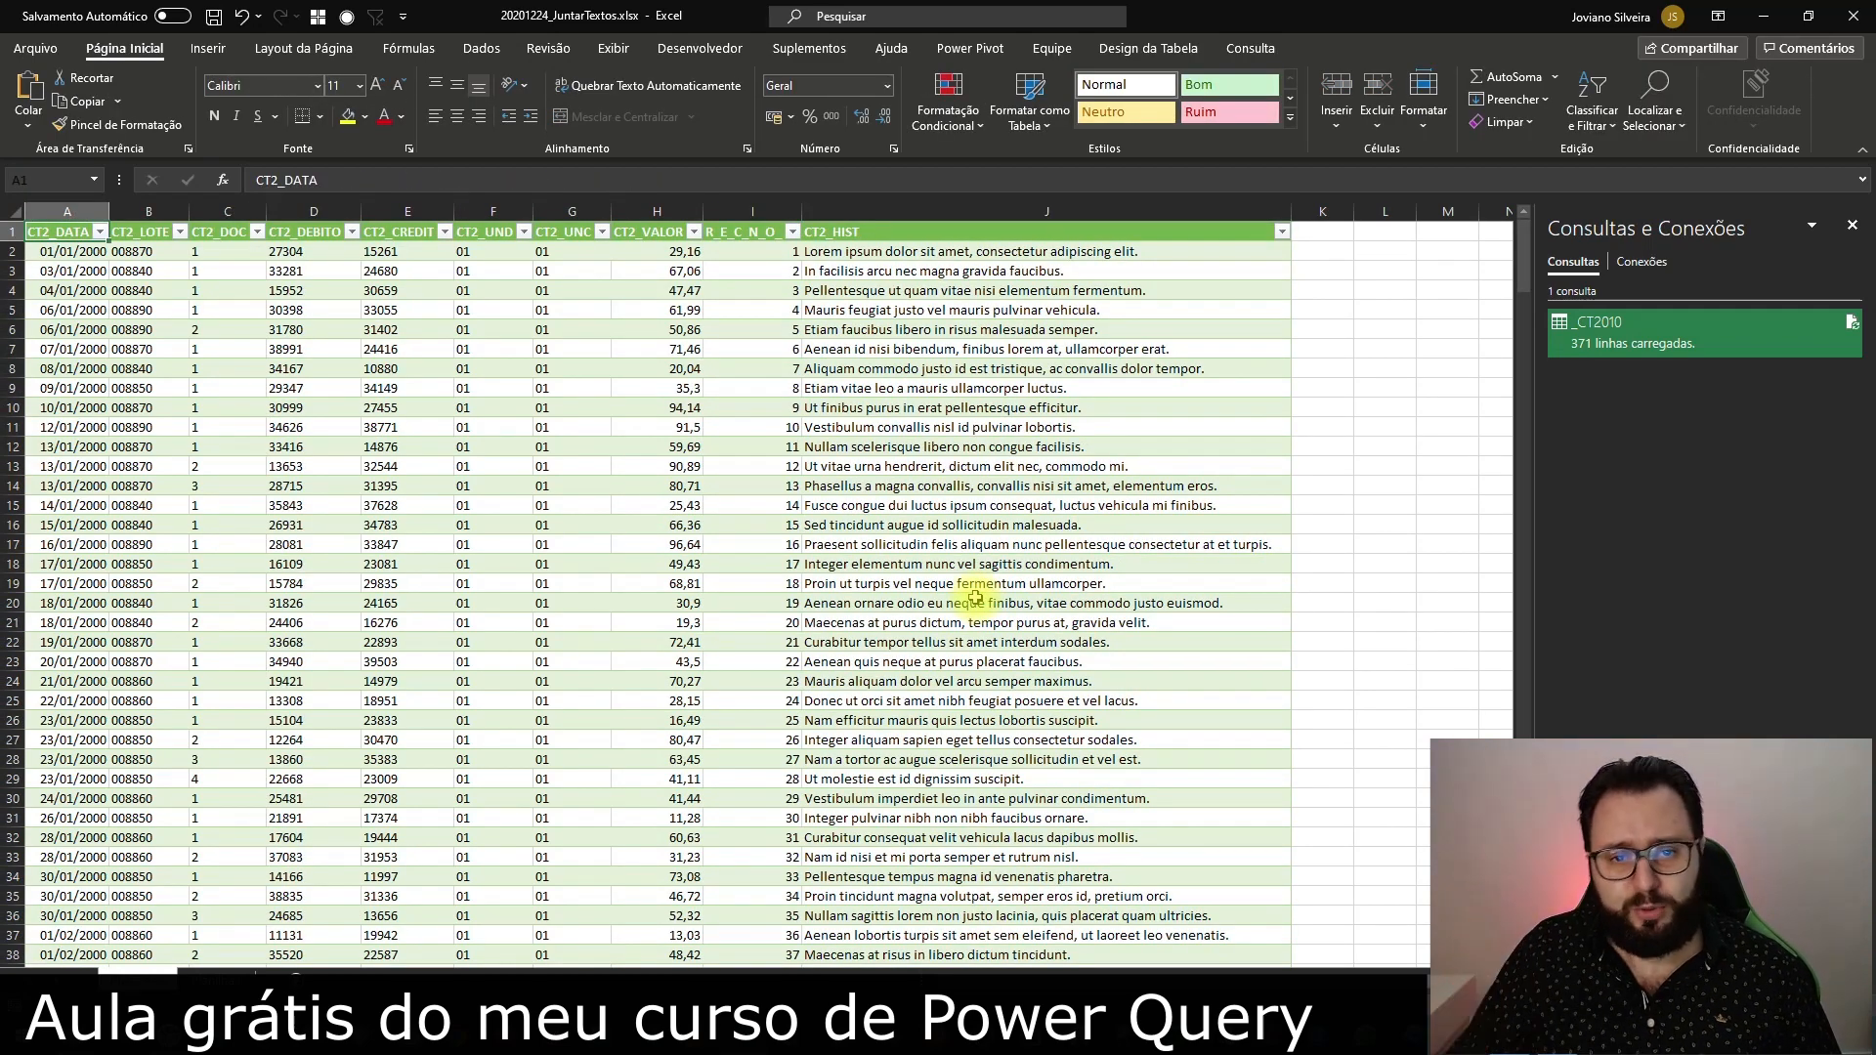
{"action": "left_click_drag", "start_coordinate": [1087, 251], "coordinate": [1087, 755]}
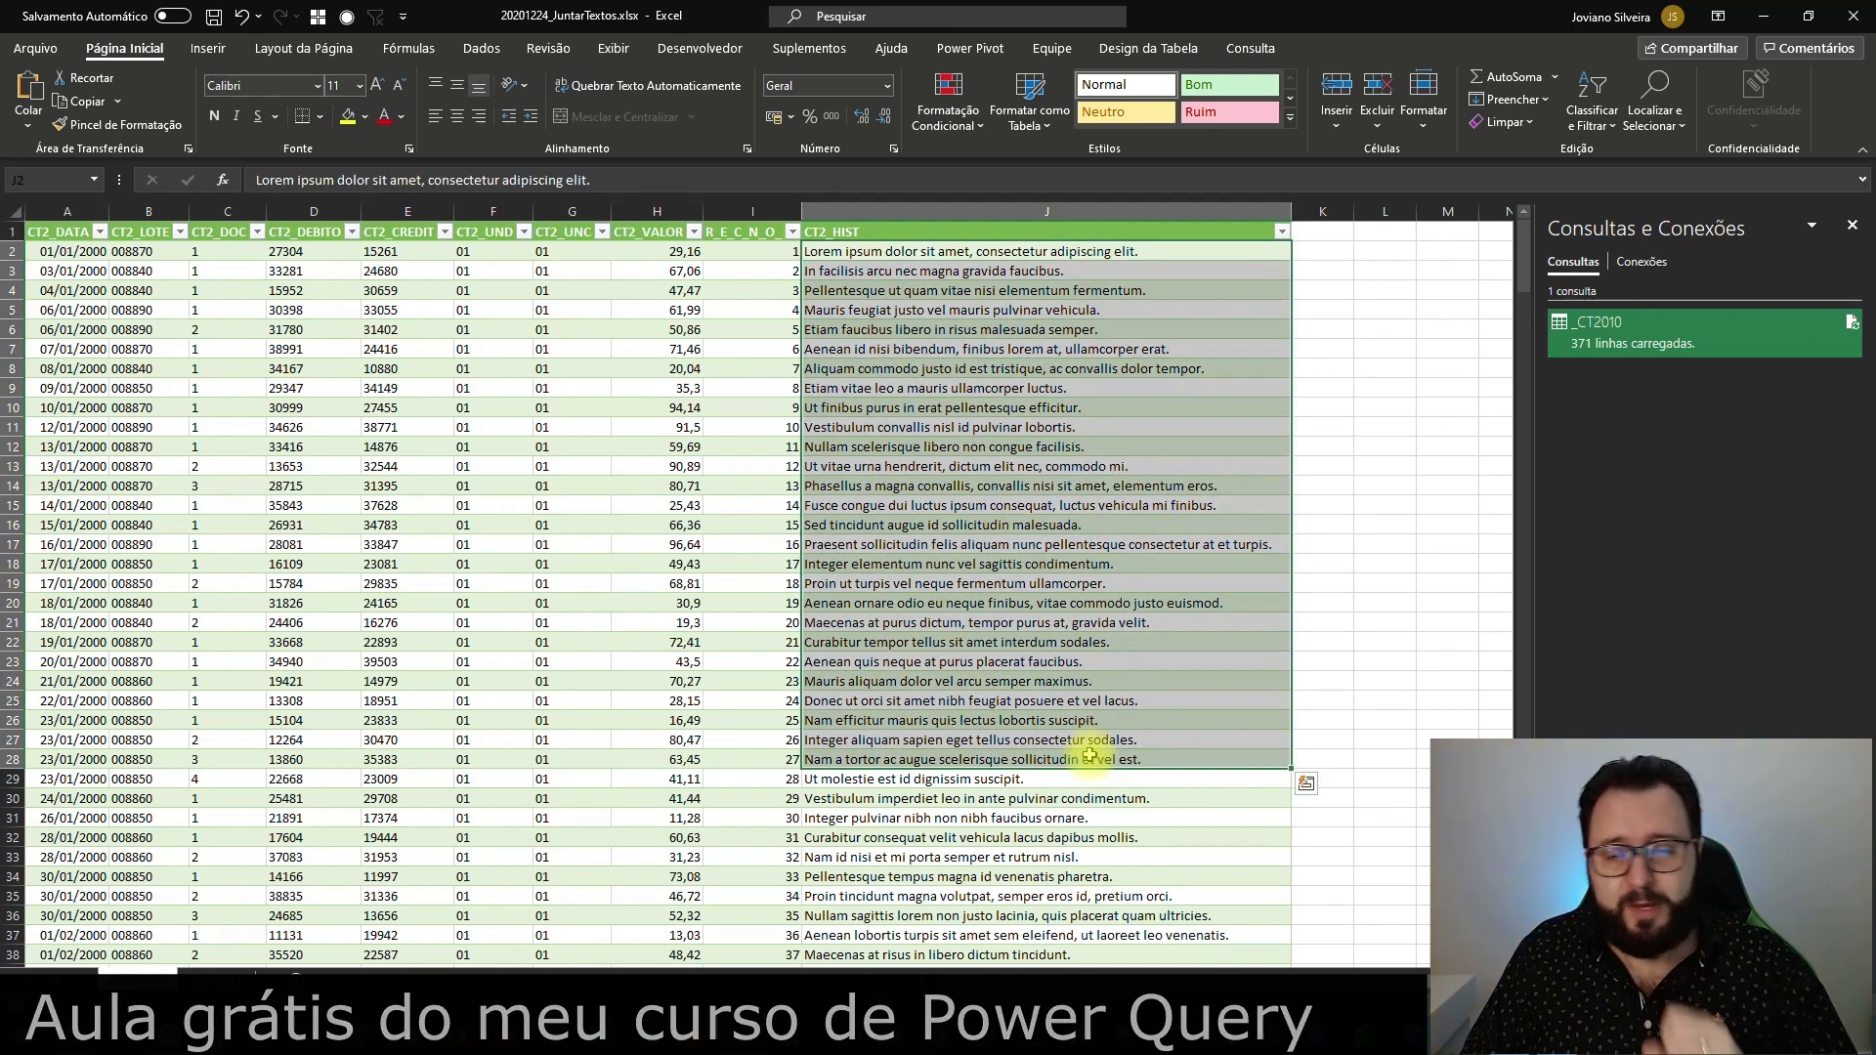